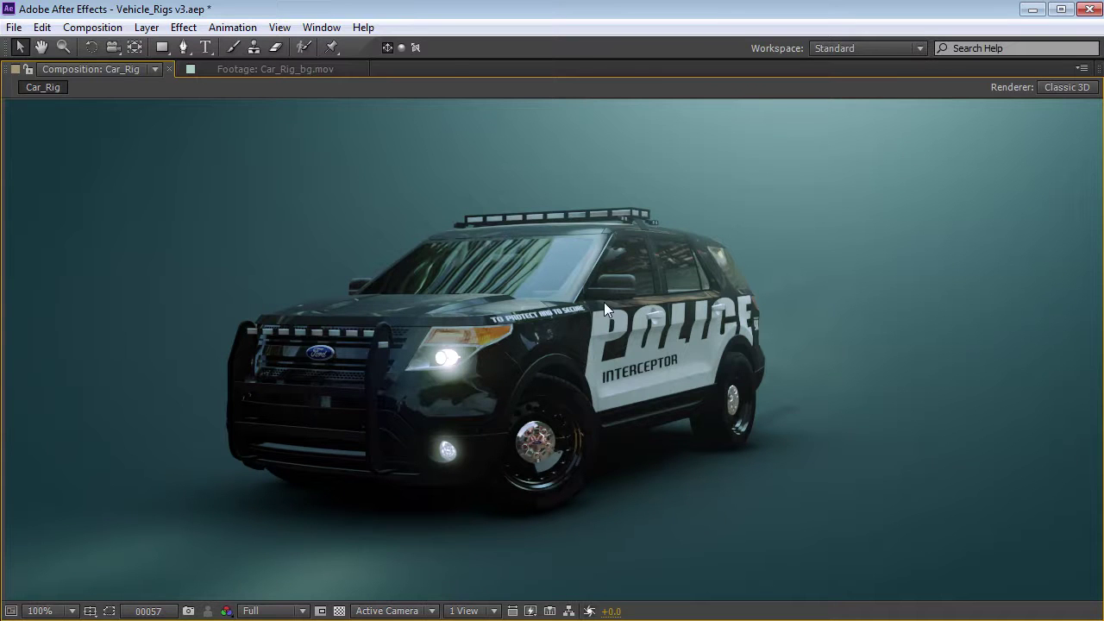
- Restore the full workspace layout and review the Car_Rig_bg clip by scrubbing through it and replaying it from the start
{"action": "key", "text": "grave"}
{"action": "scroll", "coordinate": [602, 298], "scroll_direction": "down", "scroll_amount": 2}
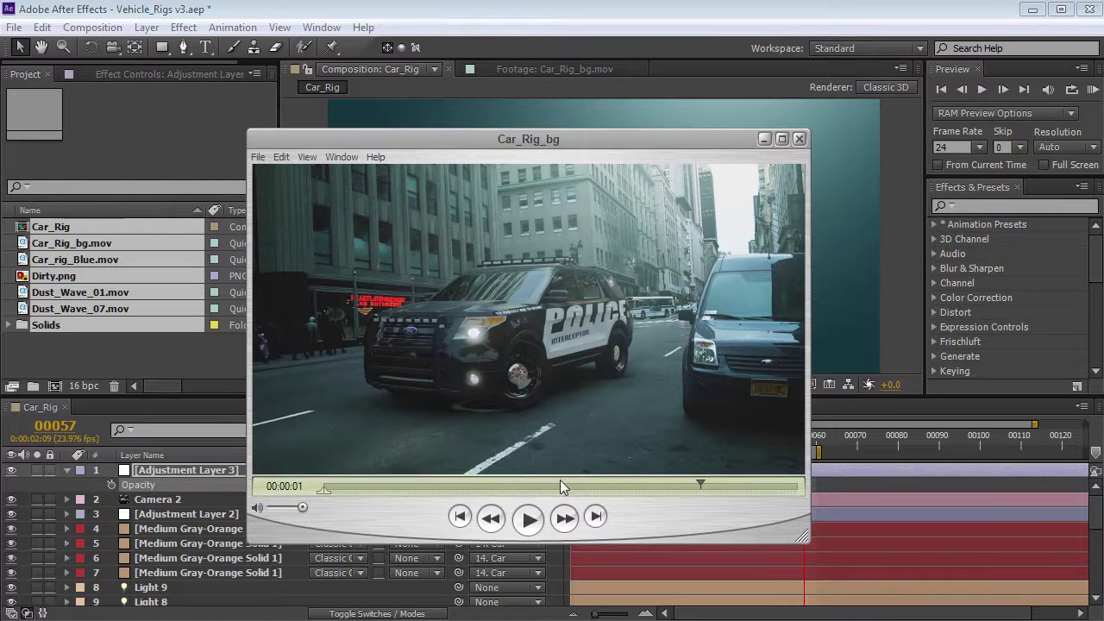
{"action": "left_click", "coordinate": [326, 486]}
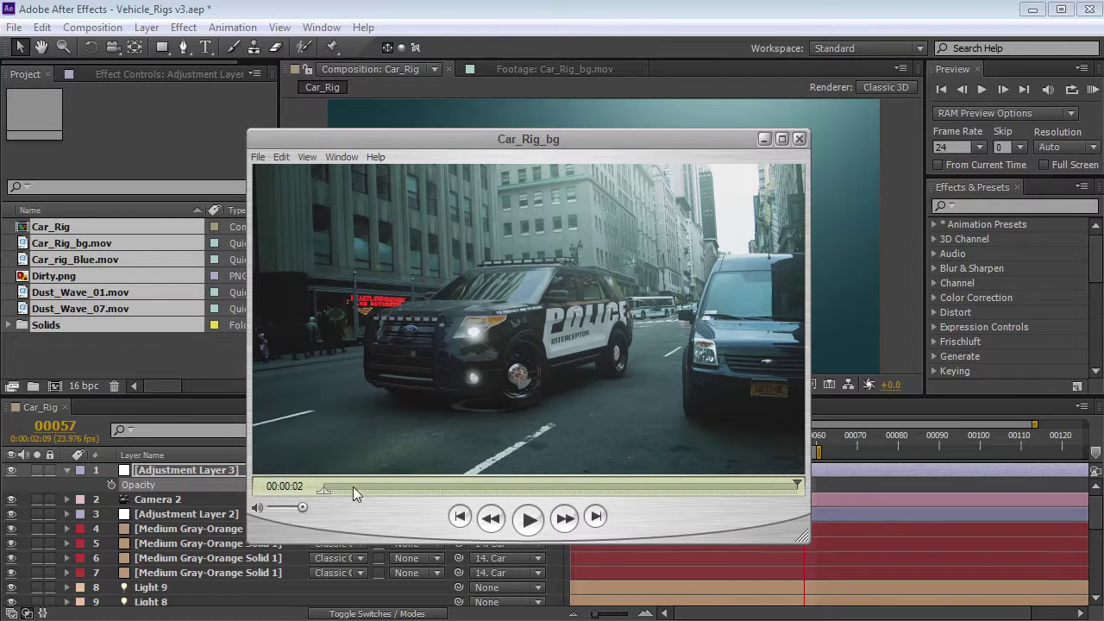
{"action": "left_click", "coordinate": [330, 486]}
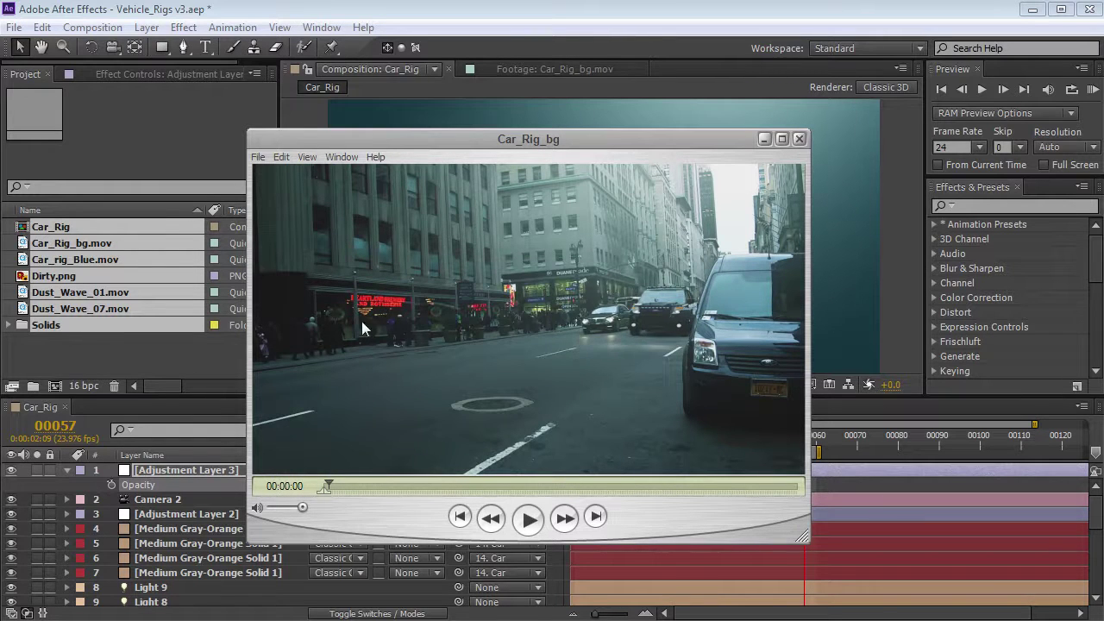
{"action": "key", "text": "space"}
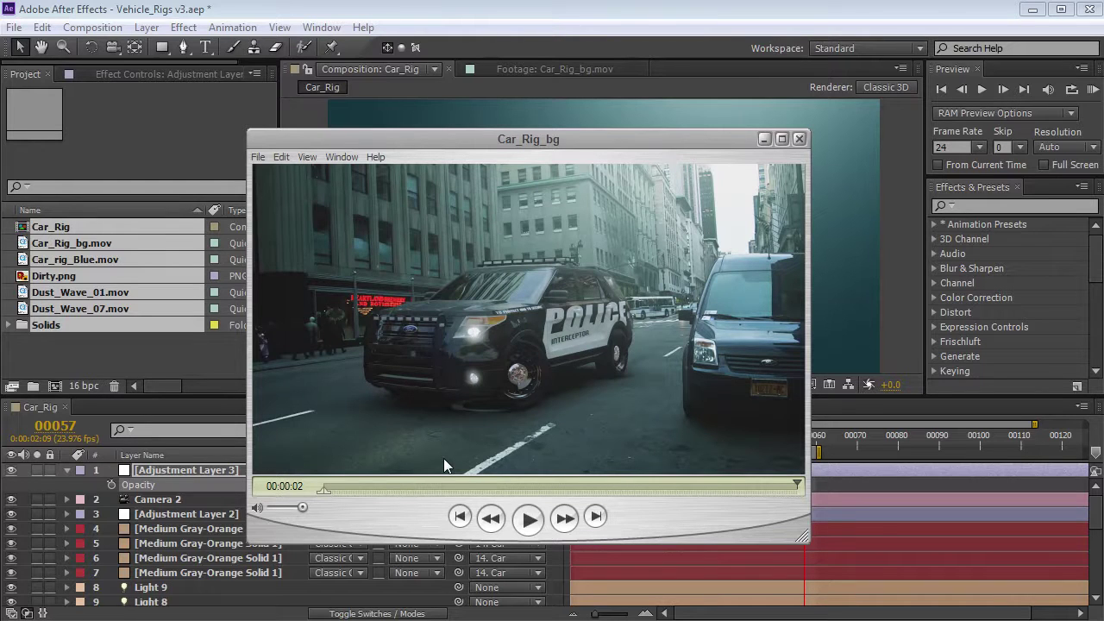
{"action": "left_click", "coordinate": [589, 486]}
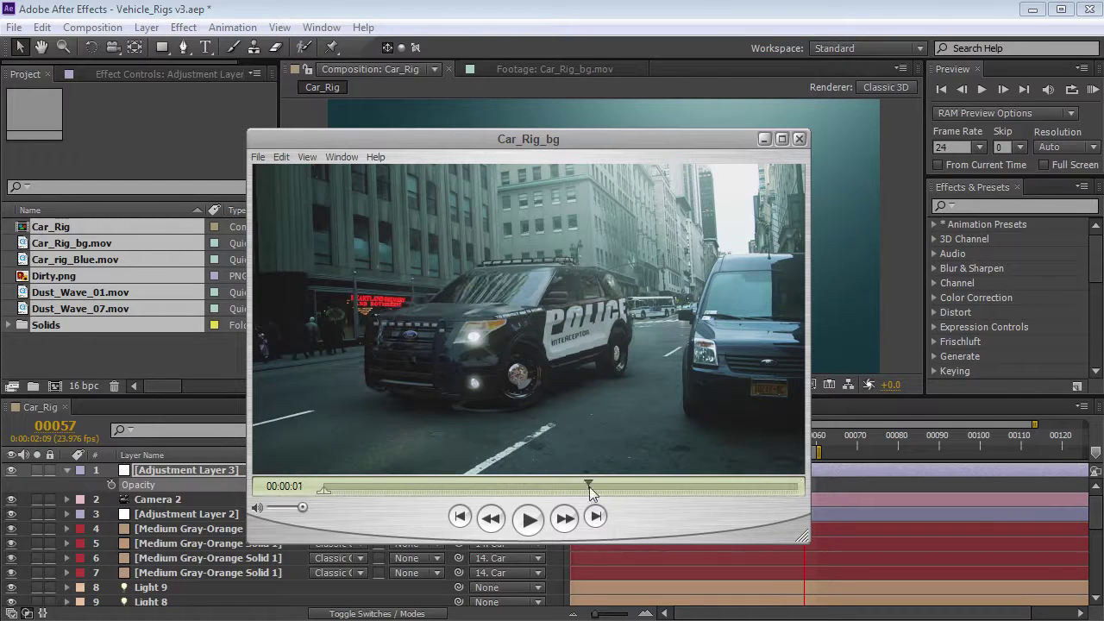
{"action": "left_click_drag", "start_coordinate": [586, 484], "coordinate": [405, 454]}
{"action": "key", "text": "space"}
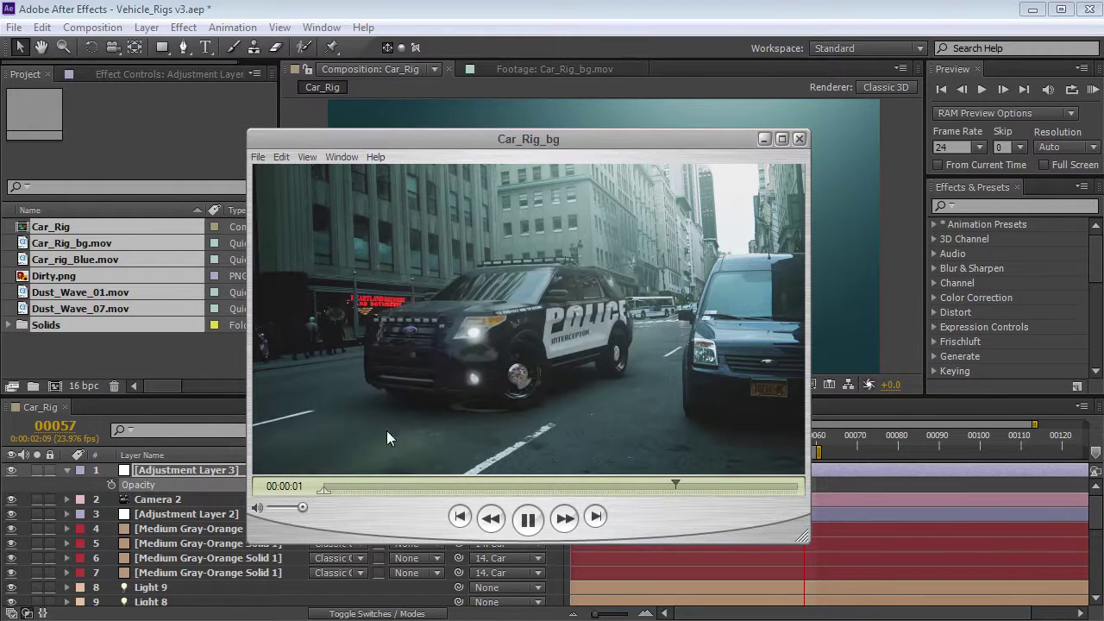
{"action": "left_click", "coordinate": [491, 517]}
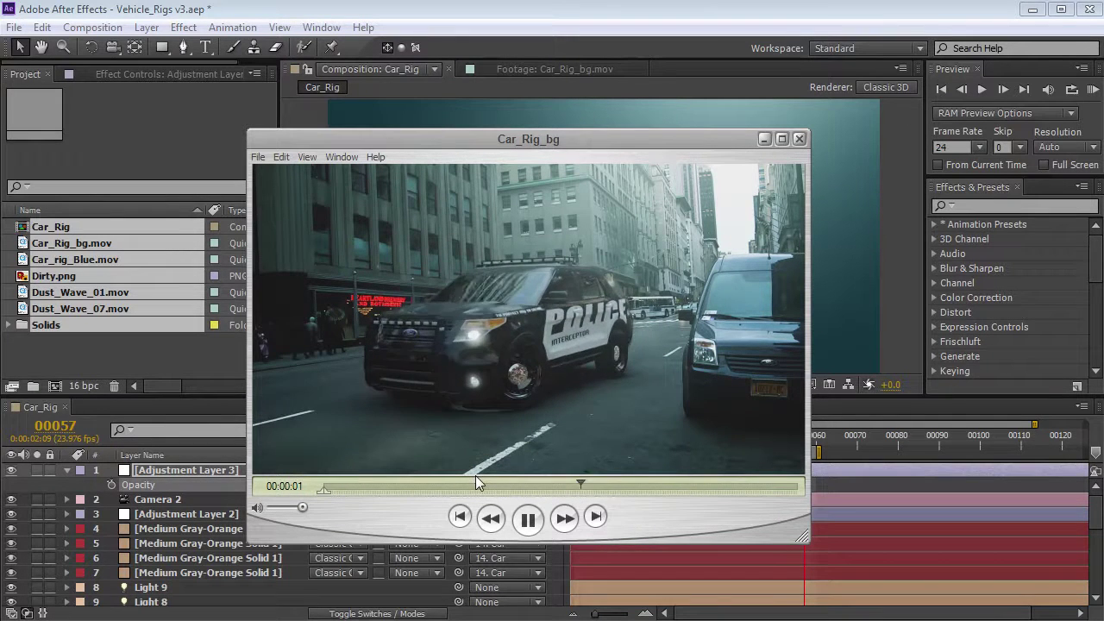
{"action": "key", "text": "space"}
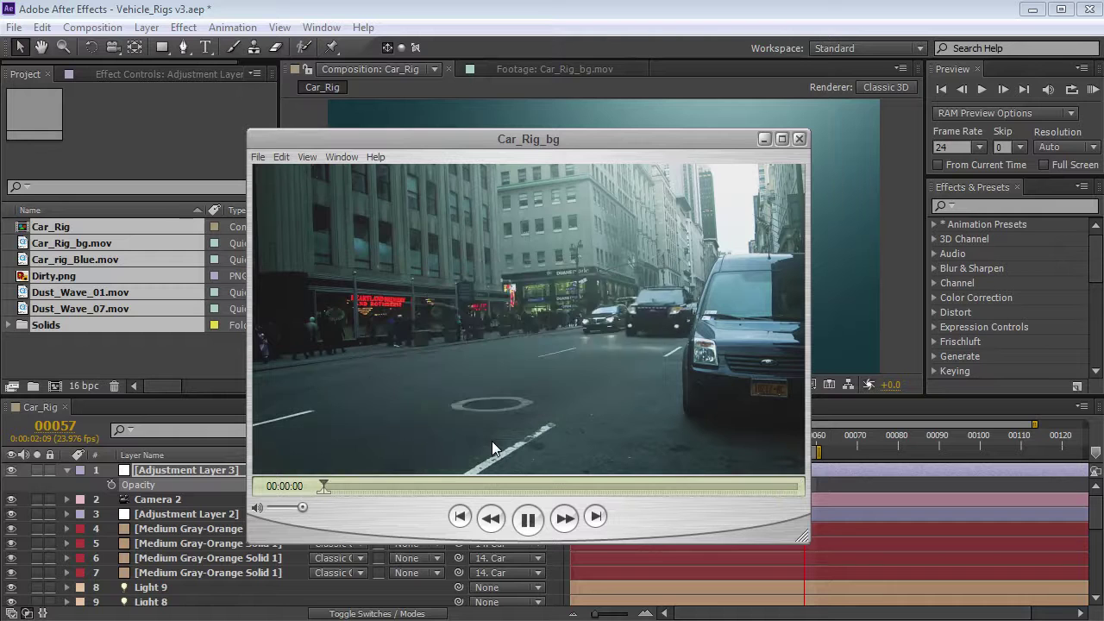
- Switch to 3ds Max and rotate the front wheel of the police SUV slightly with the Rotate tool
{"action": "left_click", "coordinate": [341, 17]}
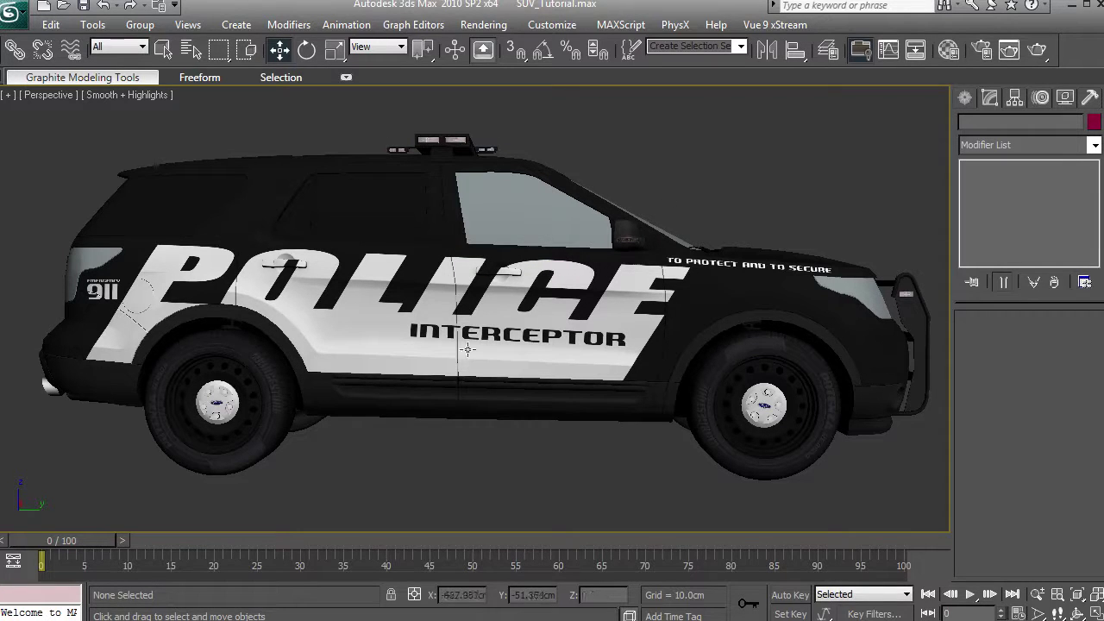
{"action": "left_click", "coordinate": [756, 442]}
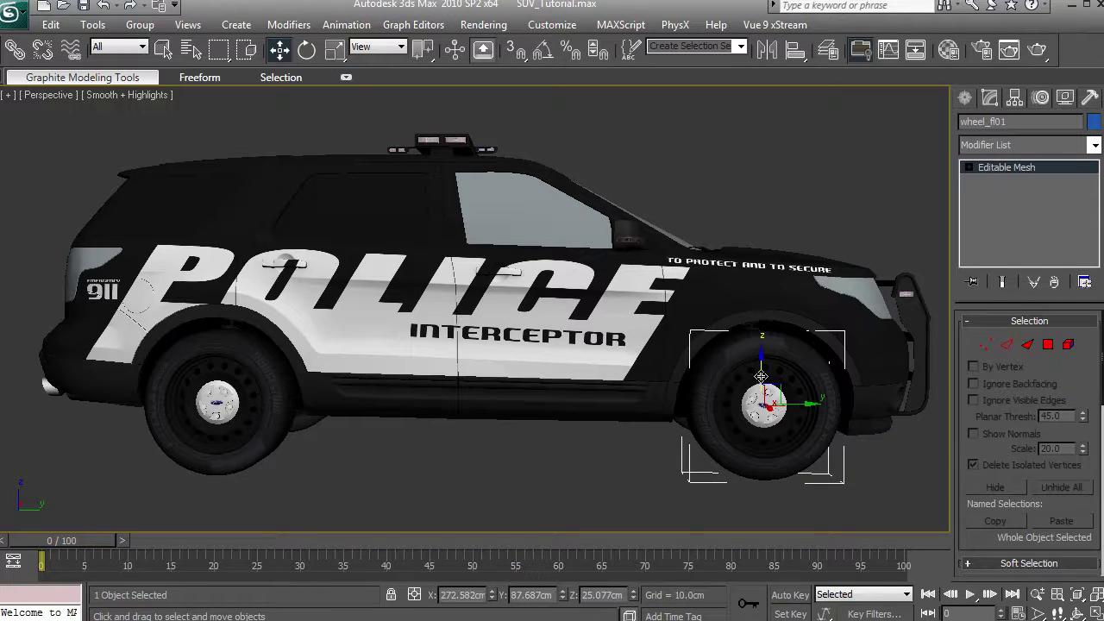
{"action": "right_click", "coordinate": [761, 376]}
{"action": "left_click", "coordinate": [802, 419]}
{"action": "mouse_move", "coordinate": [775, 365]}
{"action": "left_mouse_down"}
{"action": "mouse_move", "coordinate": [795, 376]}
{"action": "mouse_move", "coordinate": [773, 366]}
{"action": "left_mouse_up"}
{"action": "left_click", "coordinate": [745, 189]}
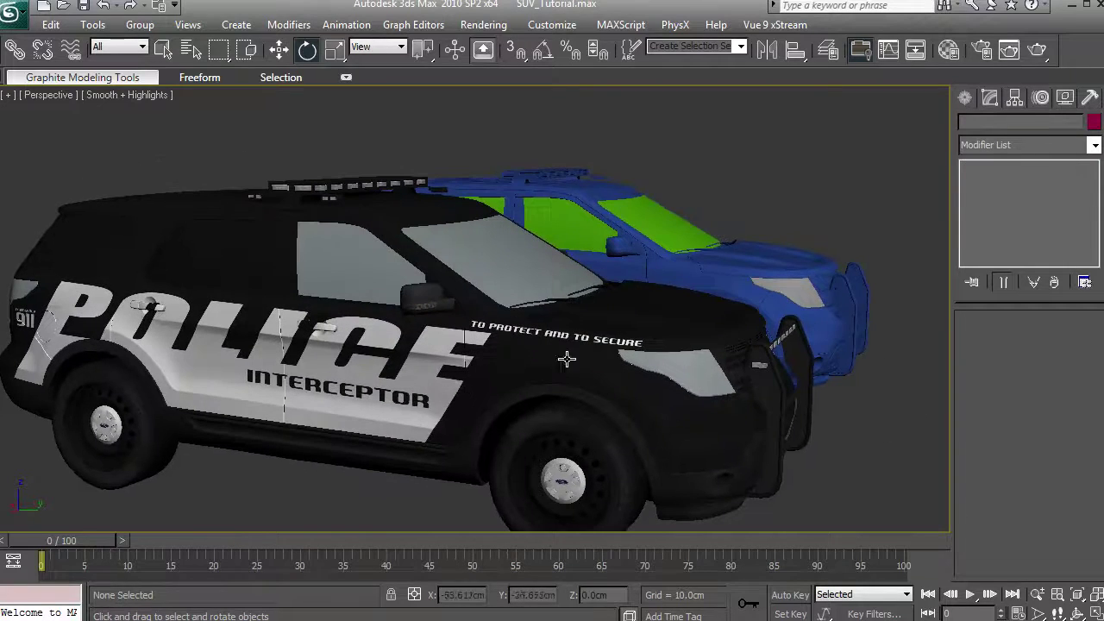
- Examine the police SUV alongside its colour-coded copy from several angles and check how its parts are grouped
{"action": "left_click", "coordinate": [370, 258]}
{"action": "mouse_move", "coordinate": [370, 259]}
{"action": "left_mouse_down"}
{"action": "mouse_move", "coordinate": [363, 285]}
{"action": "mouse_move", "coordinate": [367, 269]}
{"action": "left_mouse_up"}
{"action": "left_click", "coordinate": [701, 129]}
{"action": "scroll", "coordinate": [604, 245], "scroll_direction": "down", "scroll_amount": 5}
{"action": "left_click_drag", "start_coordinate": [604, 300], "coordinate": [573, 299]}
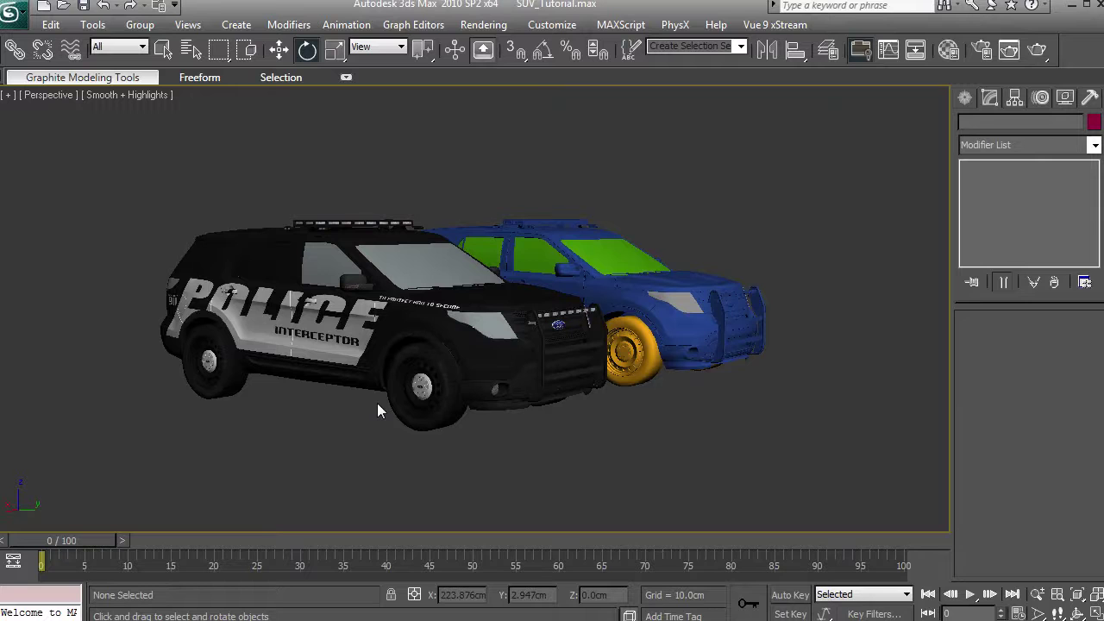
{"action": "left_click", "coordinate": [358, 362]}
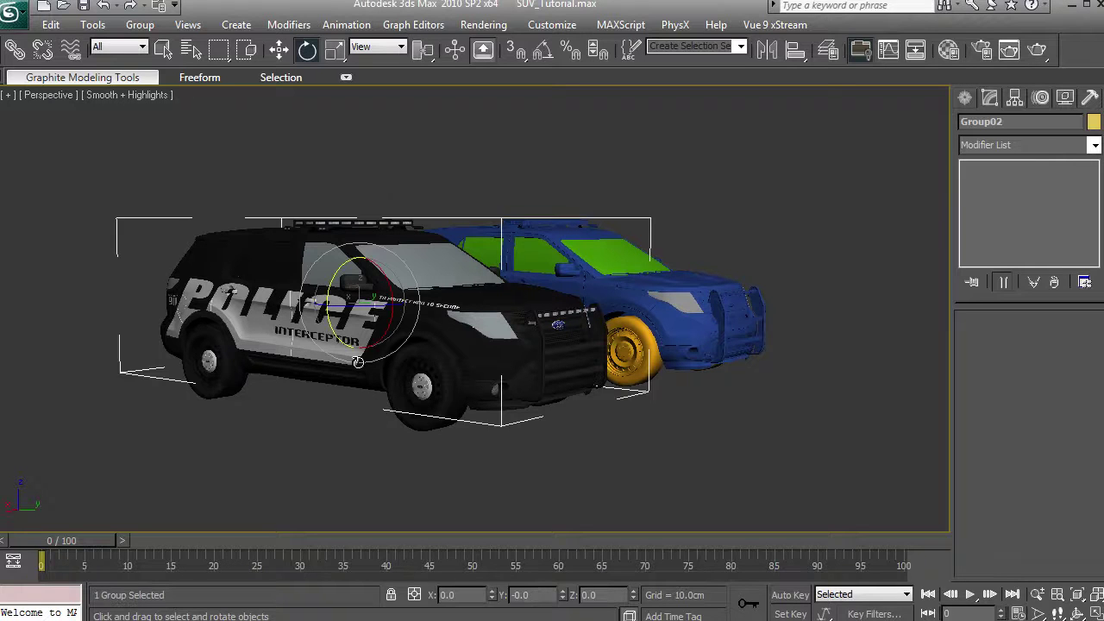
{"action": "left_click", "coordinate": [380, 444]}
{"action": "left_click_drag", "start_coordinate": [428, 370], "coordinate": [498, 330]}
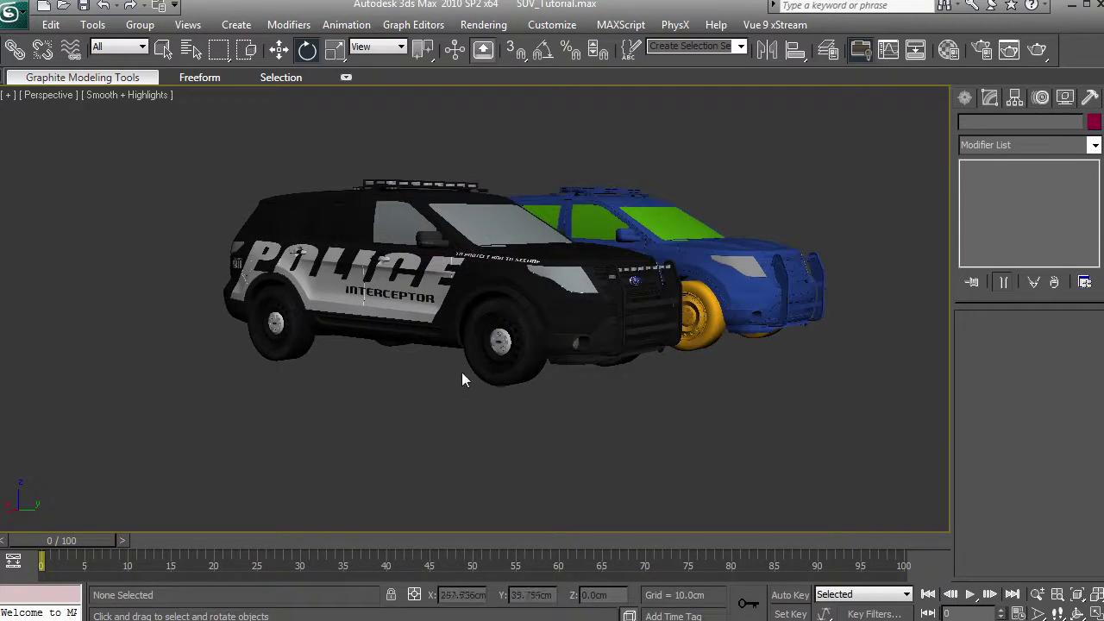
- Inspect the police SUV's front wheel mesh at Element level and view both vehicles from below
{"action": "left_click", "coordinate": [482, 357]}
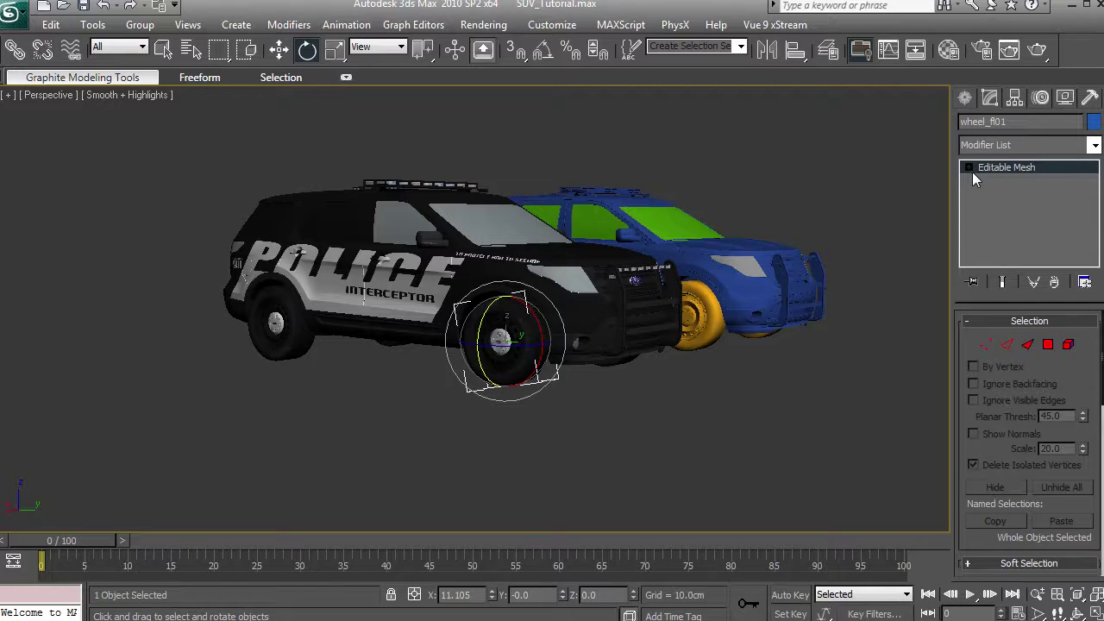
{"action": "key", "text": "1"}
{"action": "left_click", "coordinate": [1069, 345]}
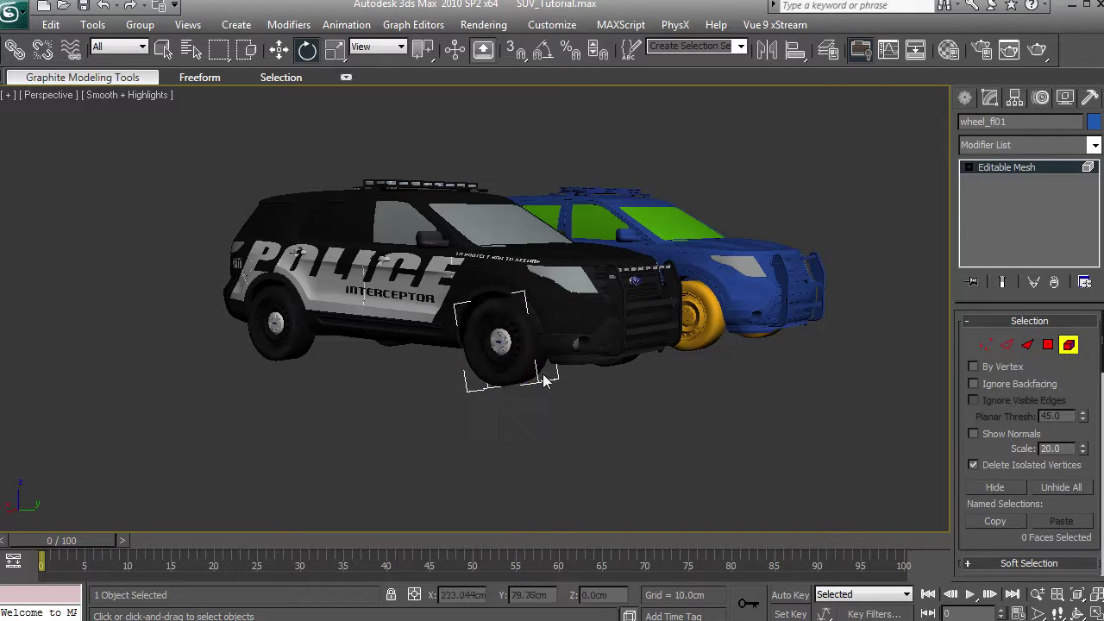
{"action": "scroll", "coordinate": [1074, 382], "scroll_direction": "down", "scroll_amount": 3}
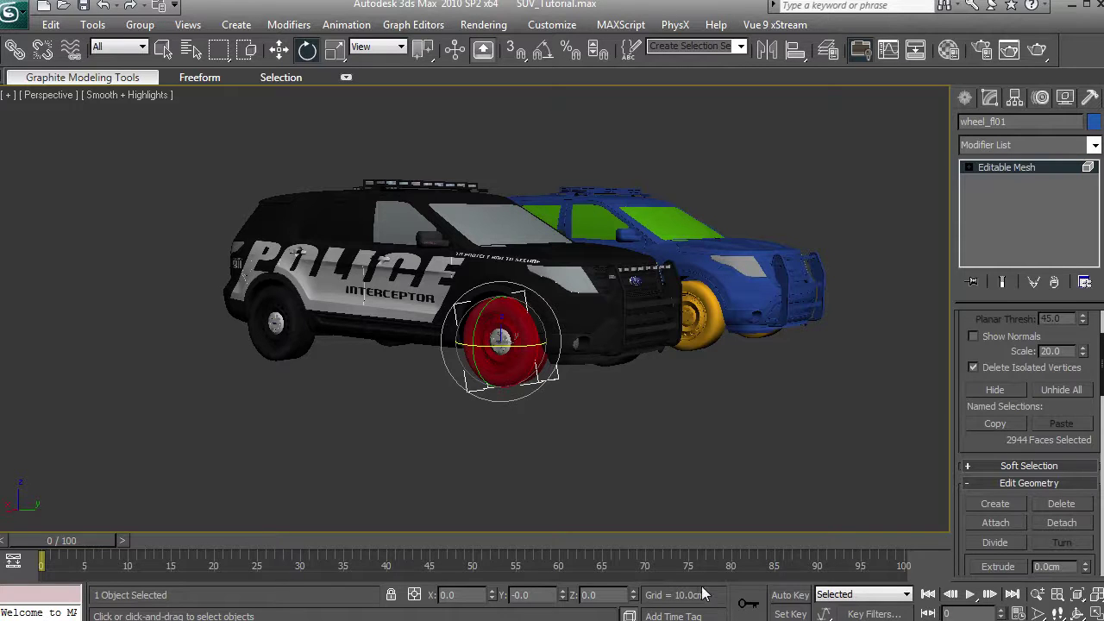
{"action": "left_click", "coordinate": [574, 390]}
{"action": "left_click_drag", "start_coordinate": [573, 390], "coordinate": [574, 310]}
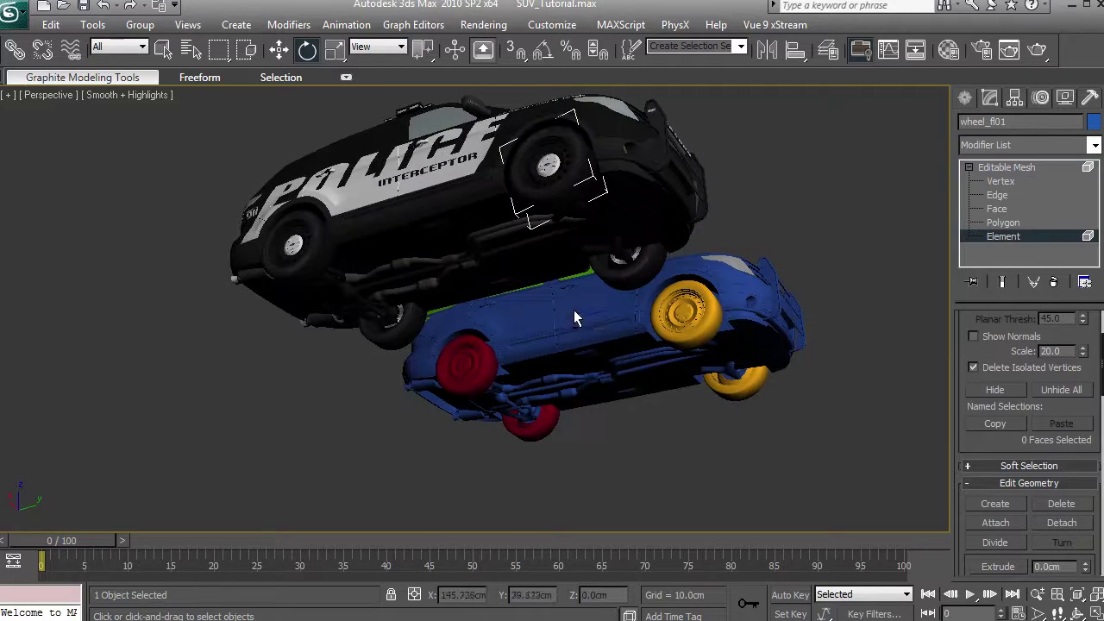
{"action": "left_click_drag", "start_coordinate": [560, 270], "coordinate": [578, 300]}
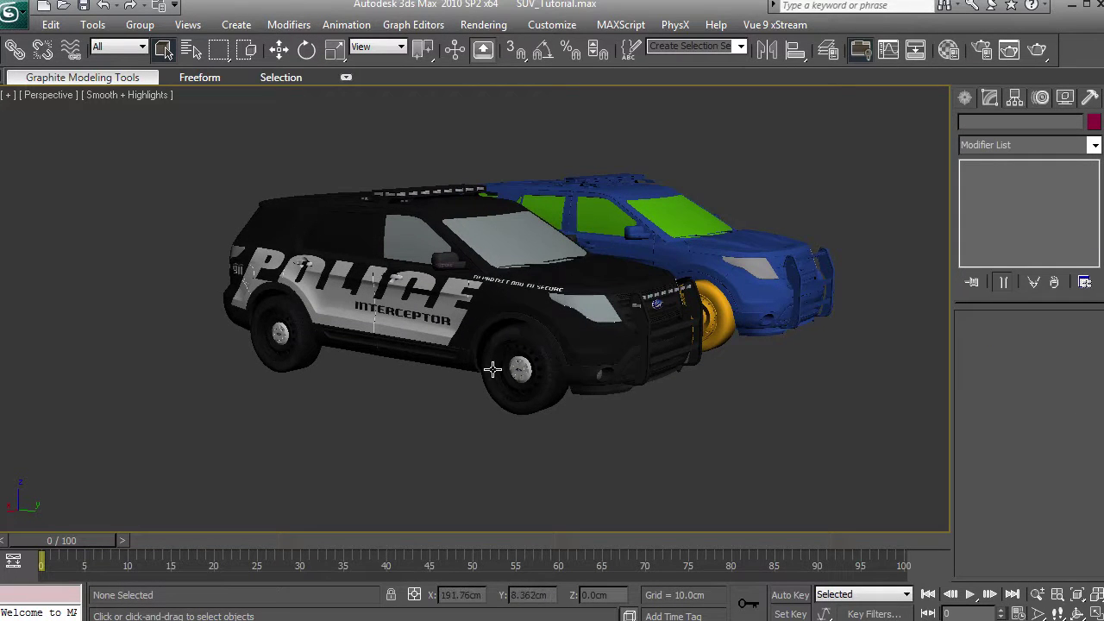
- Compare the police SUV with the colour-coded copy from both sides, ending on the maximized Perspective view
{"action": "left_click_drag", "start_coordinate": [604, 327], "coordinate": [569, 366]}
{"action": "left_click", "coordinate": [480, 353]}
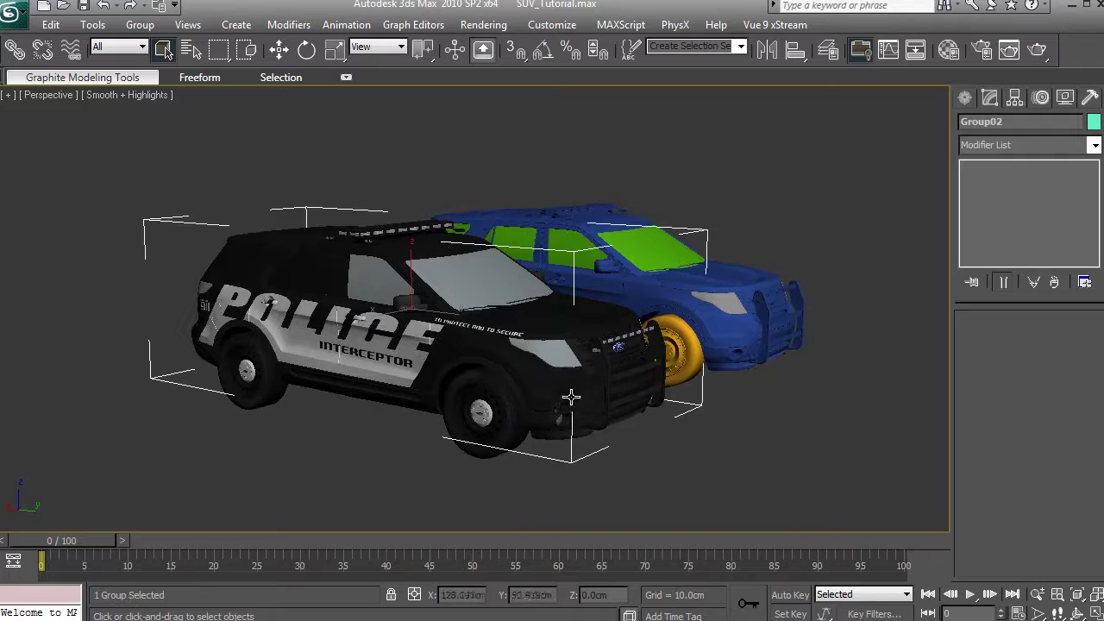
{"action": "left_click", "coordinate": [802, 251]}
{"action": "left_click_drag", "start_coordinate": [701, 291], "coordinate": [585, 310]}
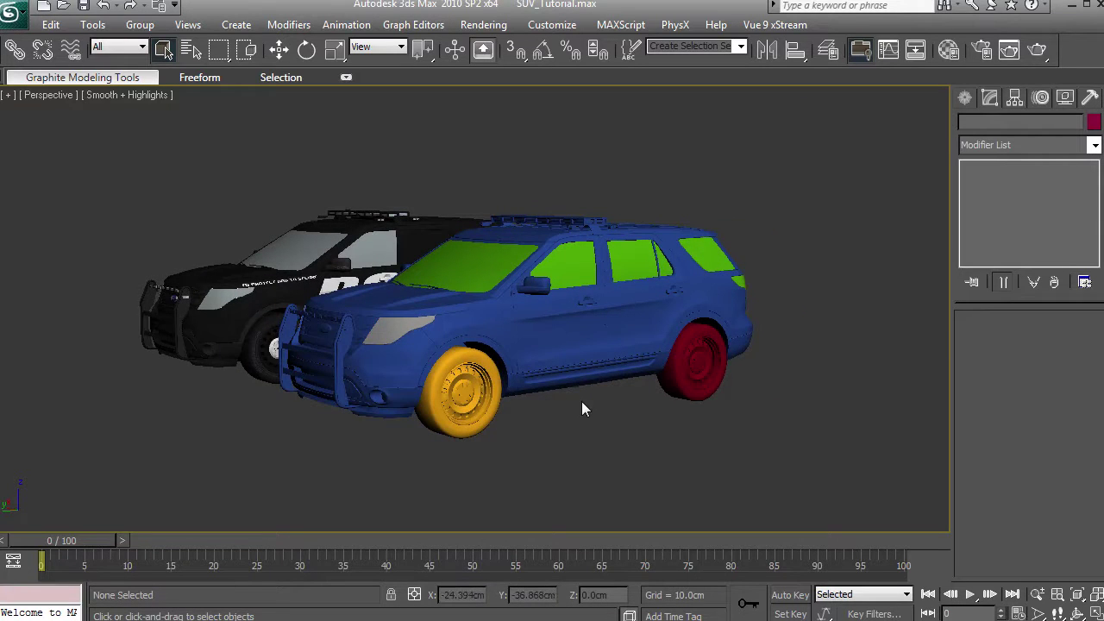
{"action": "left_click_drag", "start_coordinate": [582, 401], "coordinate": [637, 396]}
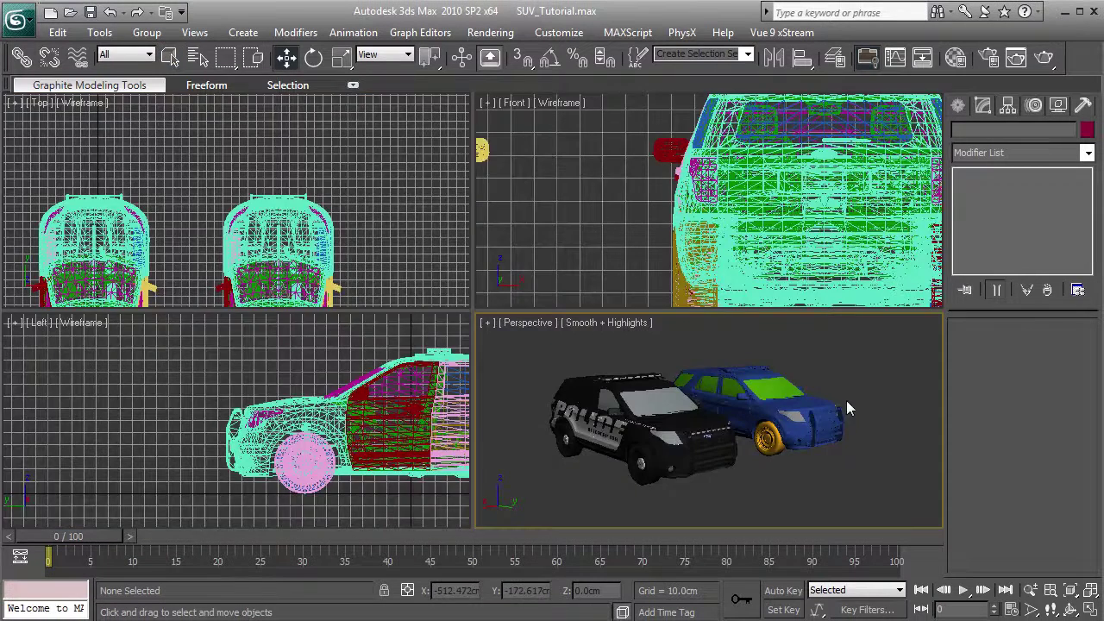
{"action": "key", "text": "alt+w"}
{"action": "left_click", "coordinate": [325, 394]}
{"action": "left_click", "coordinate": [184, 350]}
{"action": "left_click", "coordinate": [217, 252]}
{"action": "left_click", "coordinate": [579, 439]}
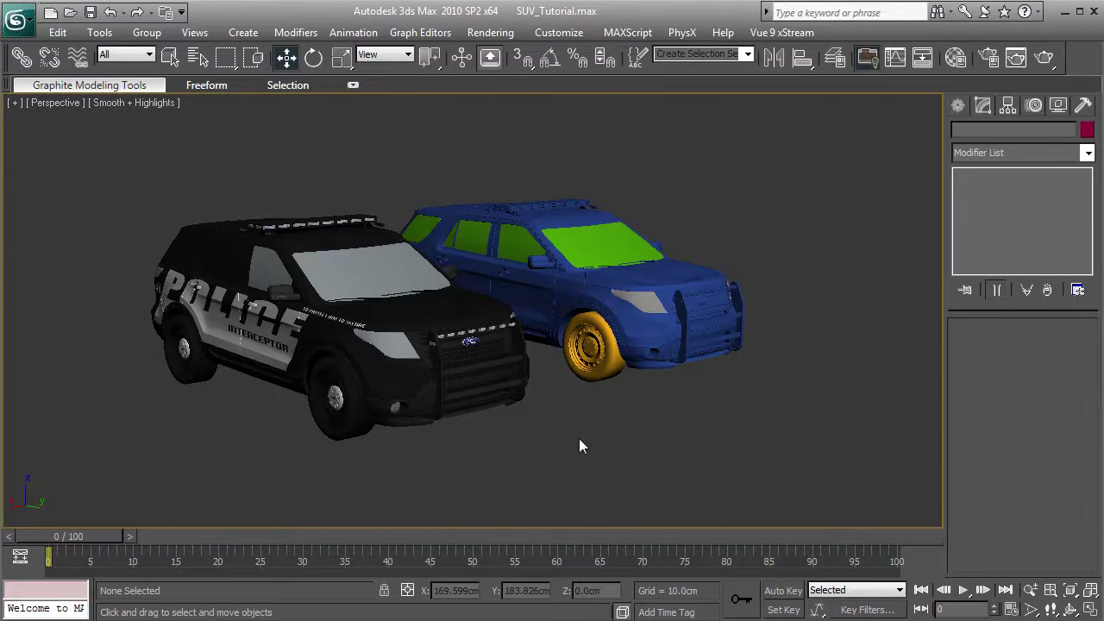
- Open the Material Editor and assign the orange material to both front wheels of the police SUV
{"action": "key", "text": "m"}
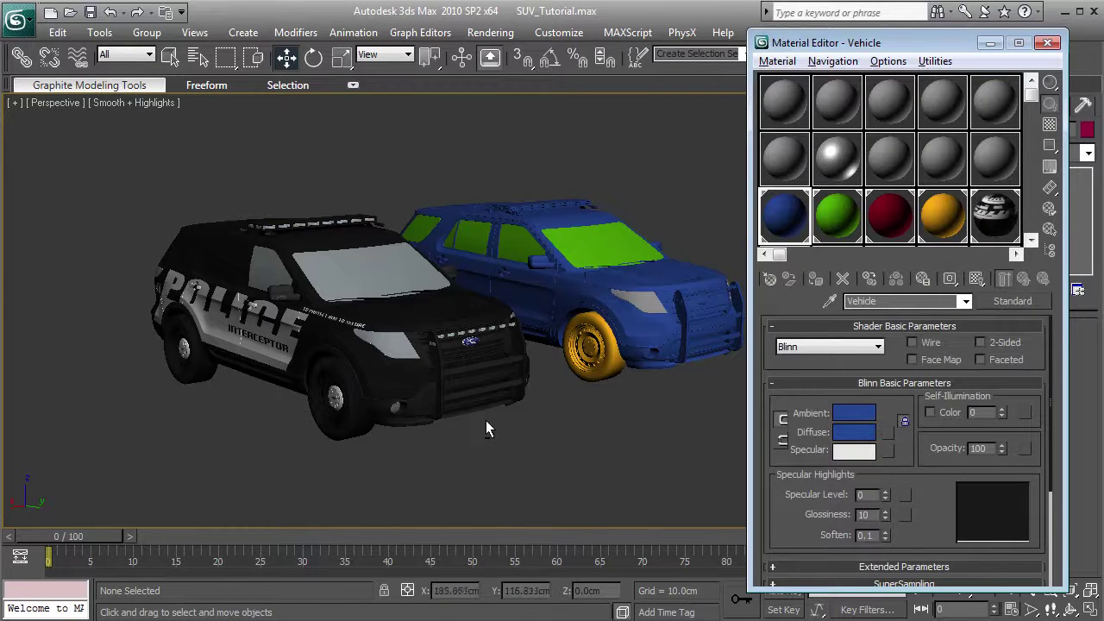
{"action": "left_click_drag", "start_coordinate": [485, 420], "coordinate": [482, 376]}
{"action": "left_click", "coordinate": [321, 277]}
{"action": "left_click_drag", "start_coordinate": [956, 216], "coordinate": [324, 276]}
{"action": "left_click_drag", "start_coordinate": [942, 225], "coordinate": [478, 322]}
{"action": "left_click_drag", "start_coordinate": [327, 333], "coordinate": [340, 315]}
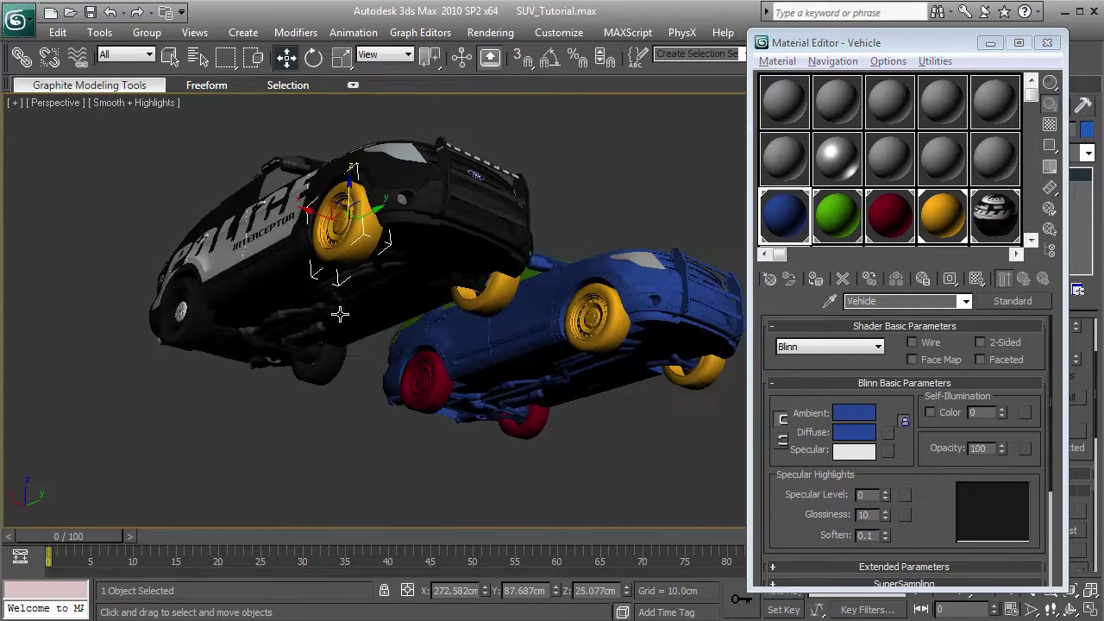
- Assign the dark red material to both rear wheels of the police SUV
{"action": "left_click_drag", "start_coordinate": [893, 220], "coordinate": [227, 310]}
{"action": "left_click_drag", "start_coordinate": [898, 221], "coordinate": [318, 363]}
{"action": "left_click_drag", "start_coordinate": [466, 250], "coordinate": [483, 332]}
- Assign the blue Vehicle material to the police SUV's body and doors on both sides
{"action": "left_click_drag", "start_coordinate": [771, 233], "coordinate": [457, 354]}
{"action": "left_click_drag", "start_coordinate": [498, 302], "coordinate": [278, 354]}
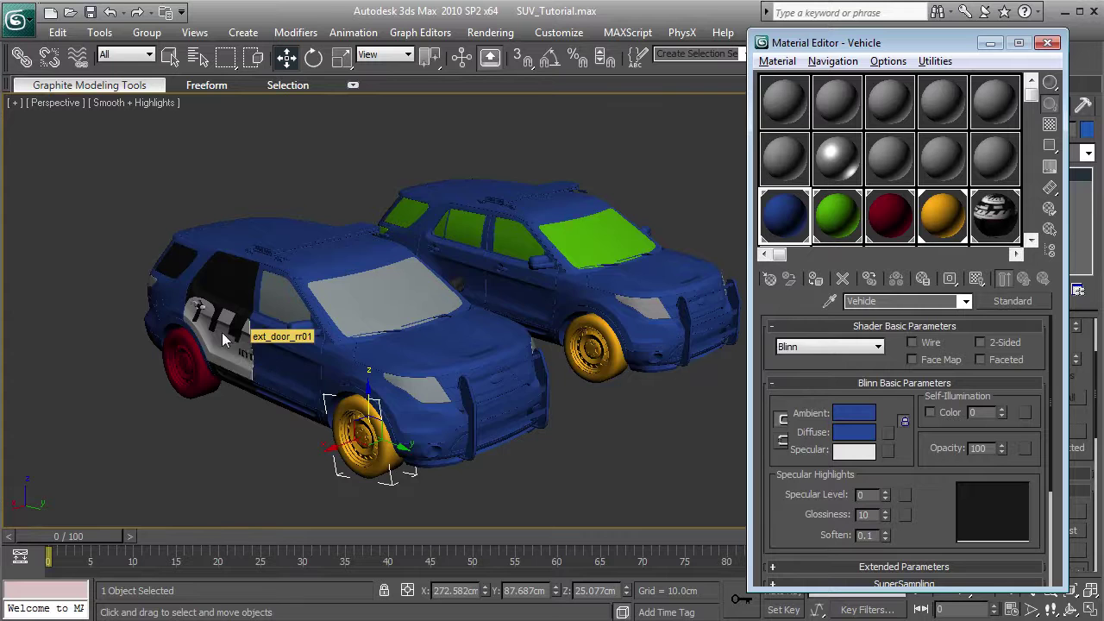
{"action": "left_click_drag", "start_coordinate": [222, 332], "coordinate": [225, 334]}
{"action": "left_click_drag", "start_coordinate": [543, 342], "coordinate": [407, 338]}
{"action": "left_click_drag", "start_coordinate": [776, 217], "coordinate": [444, 345]}
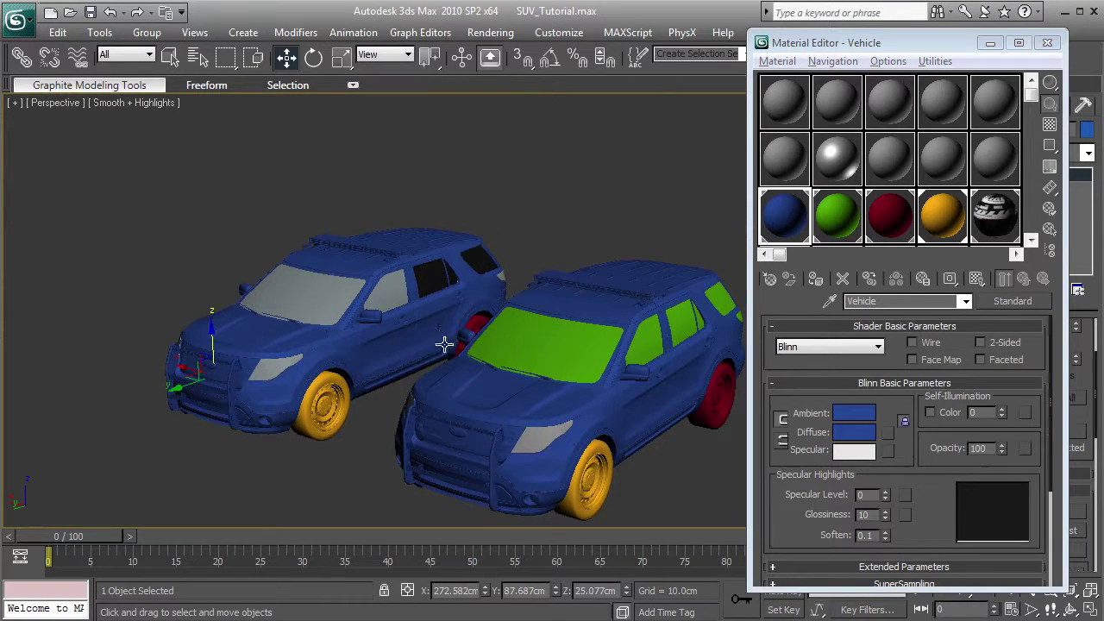
- Assign the green material to the windows of the former police SUV and check it from all around
{"action": "left_click_drag", "start_coordinate": [837, 216], "coordinate": [424, 274]}
{"action": "left_click_drag", "start_coordinate": [314, 329], "coordinate": [562, 322]}
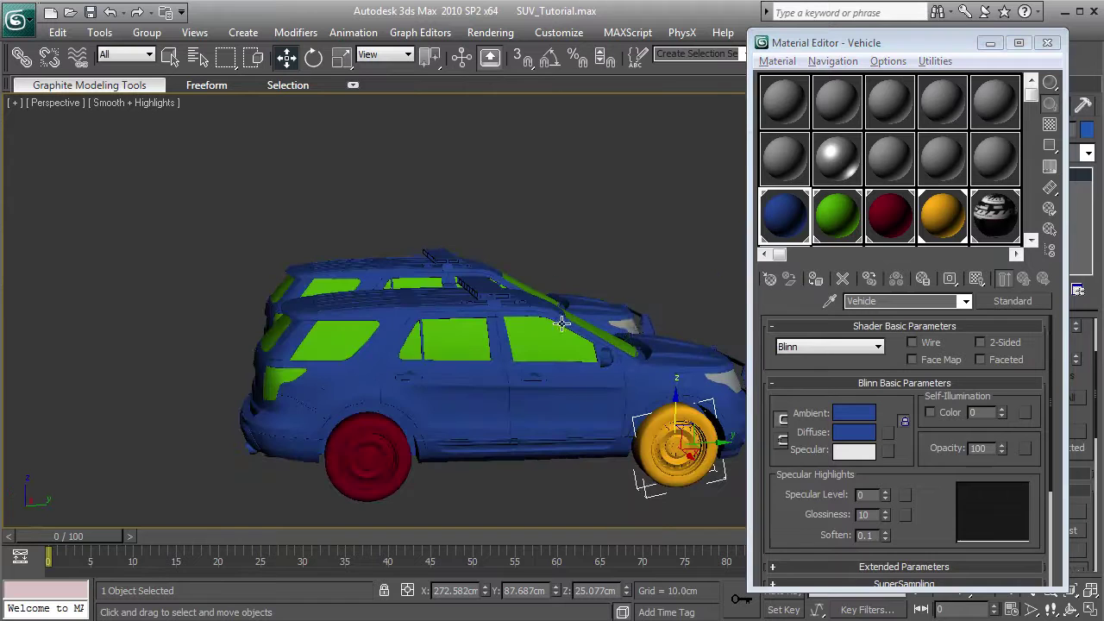
{"action": "left_click_drag", "start_coordinate": [616, 372], "coordinate": [474, 358]}
{"action": "left_click_drag", "start_coordinate": [589, 390], "coordinate": [507, 390]}
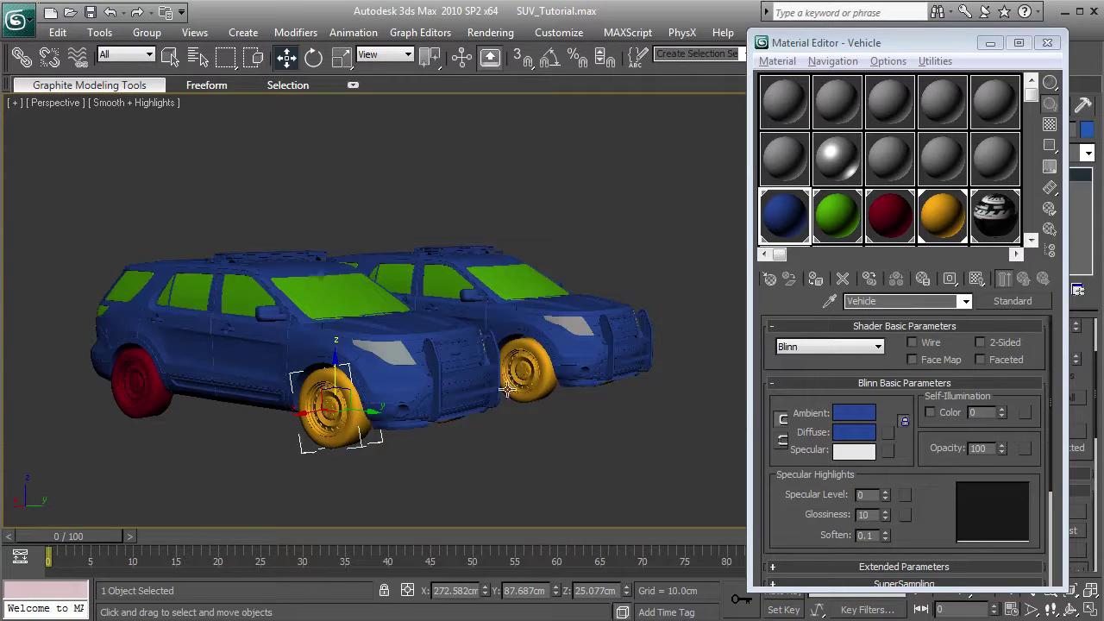
- Try moving the nearer SUV's headlights upward along the Z axis, then undo the move and deselect them
{"action": "left_click", "coordinate": [396, 358]}
{"action": "scroll", "coordinate": [423, 373], "scroll_direction": "up", "scroll_amount": 3}
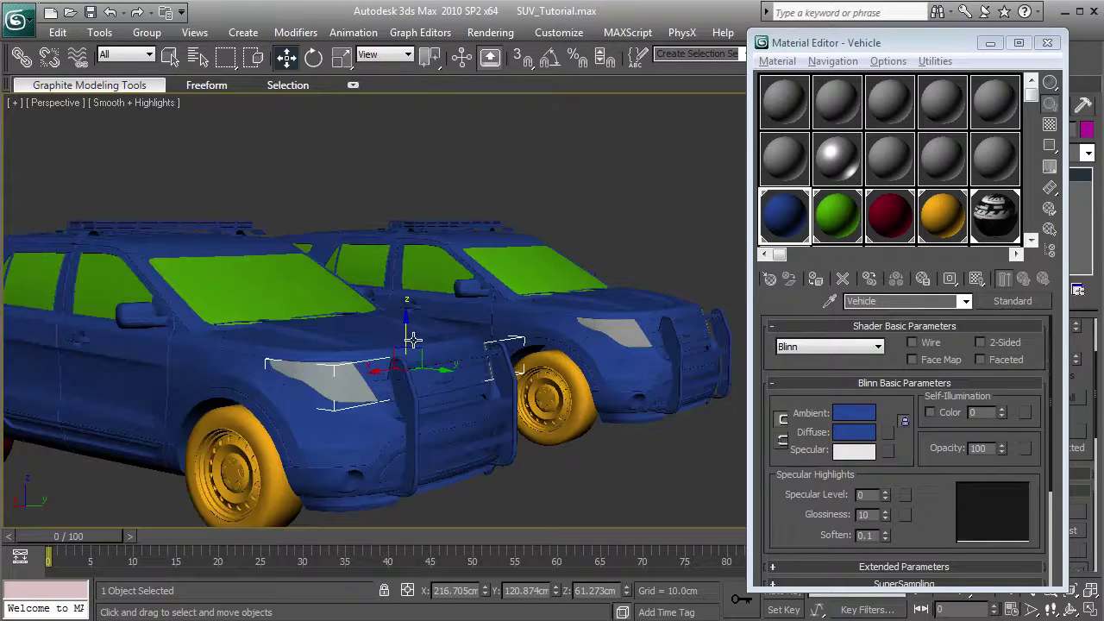
{"action": "left_click_drag", "start_coordinate": [406, 337], "coordinate": [407, 270]}
{"action": "key", "text": "ctrl+z"}
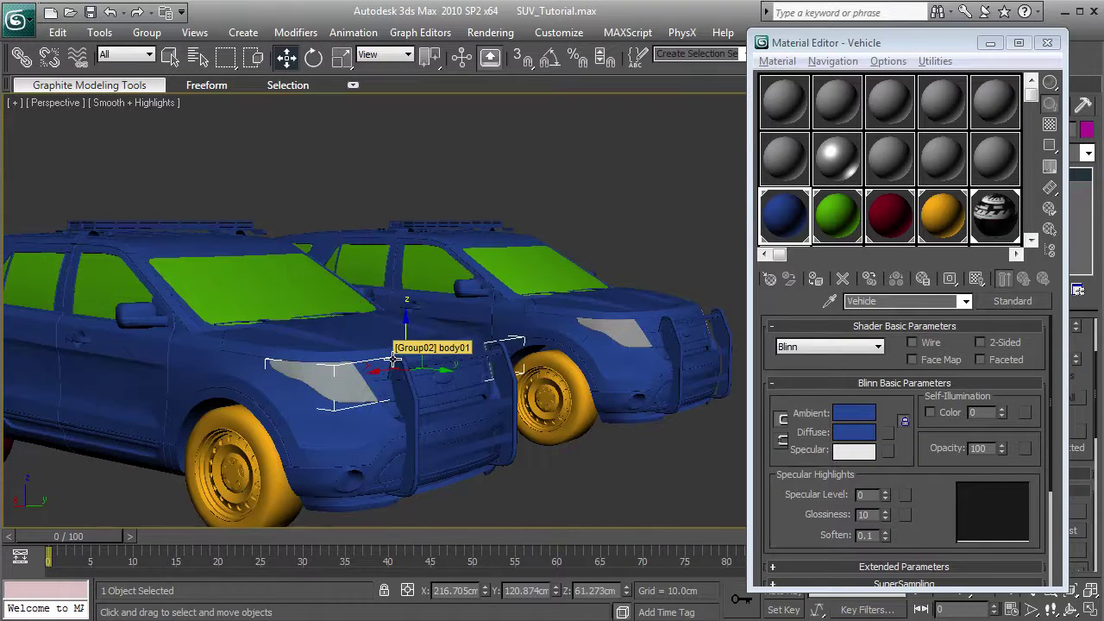
{"action": "scroll", "coordinate": [315, 312], "scroll_direction": "down", "scroll_amount": 5}
{"action": "left_click", "coordinate": [394, 216]}
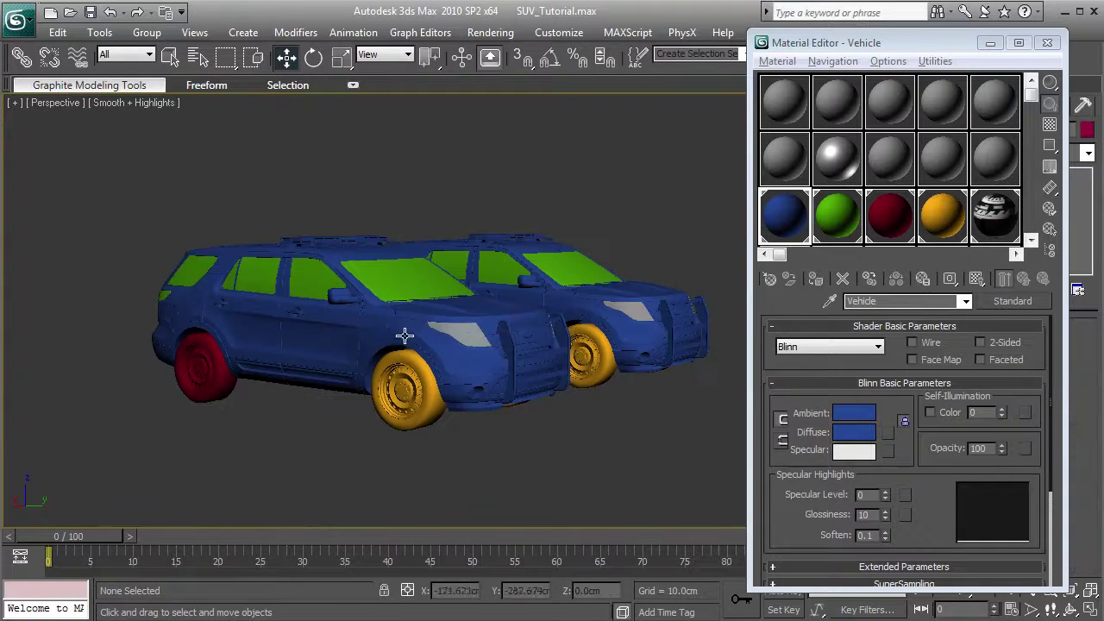
{"action": "left_click_drag", "start_coordinate": [407, 333], "coordinate": [434, 346]}
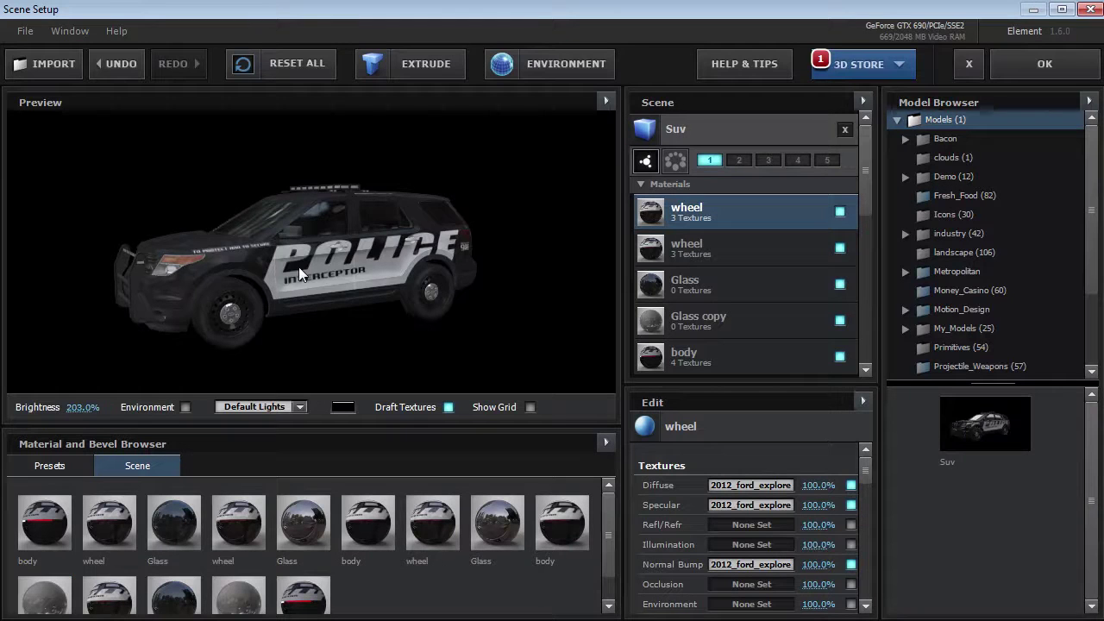
- In Element's Scene Setup, select the second wheel material of the Suv model and hide the first one
{"action": "left_click", "coordinate": [722, 246]}
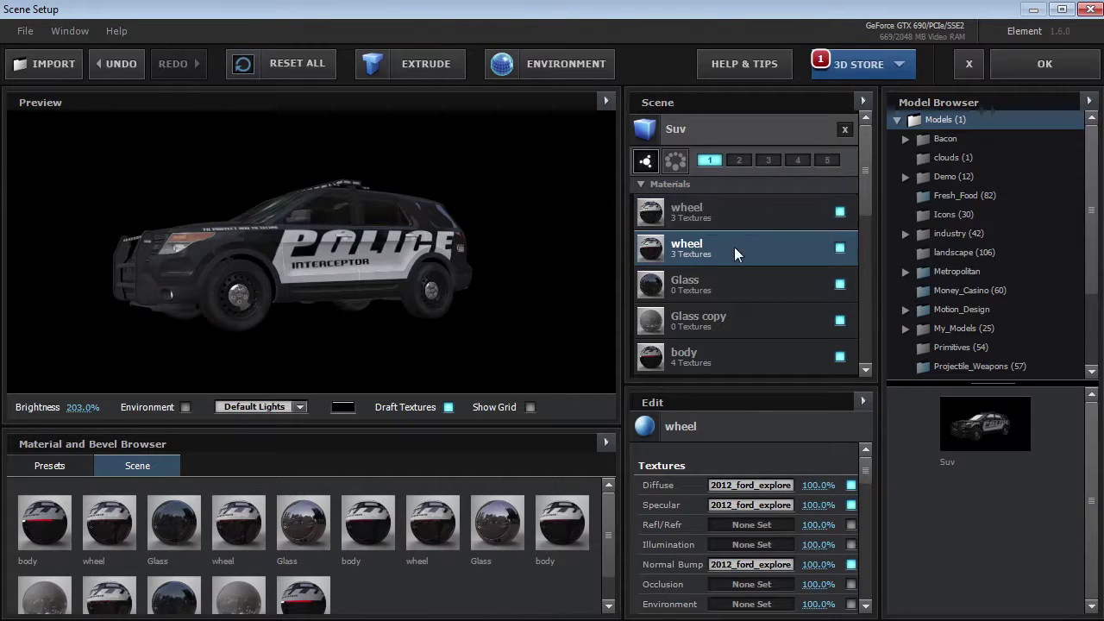
{"action": "left_click", "coordinate": [840, 213]}
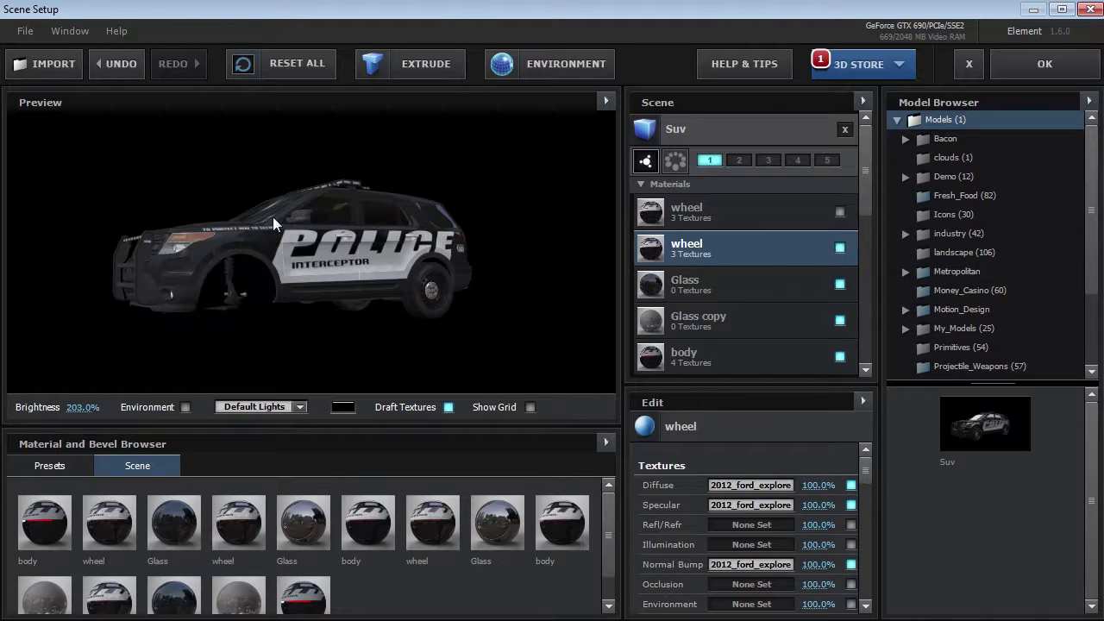
- Show the first wheel material of the Suv model again and check the model from other angles
{"action": "left_click_drag", "start_coordinate": [273, 225], "coordinate": [301, 222]}
{"action": "left_click", "coordinate": [840, 212]}
{"action": "left_click_drag", "start_coordinate": [371, 250], "coordinate": [382, 284]}
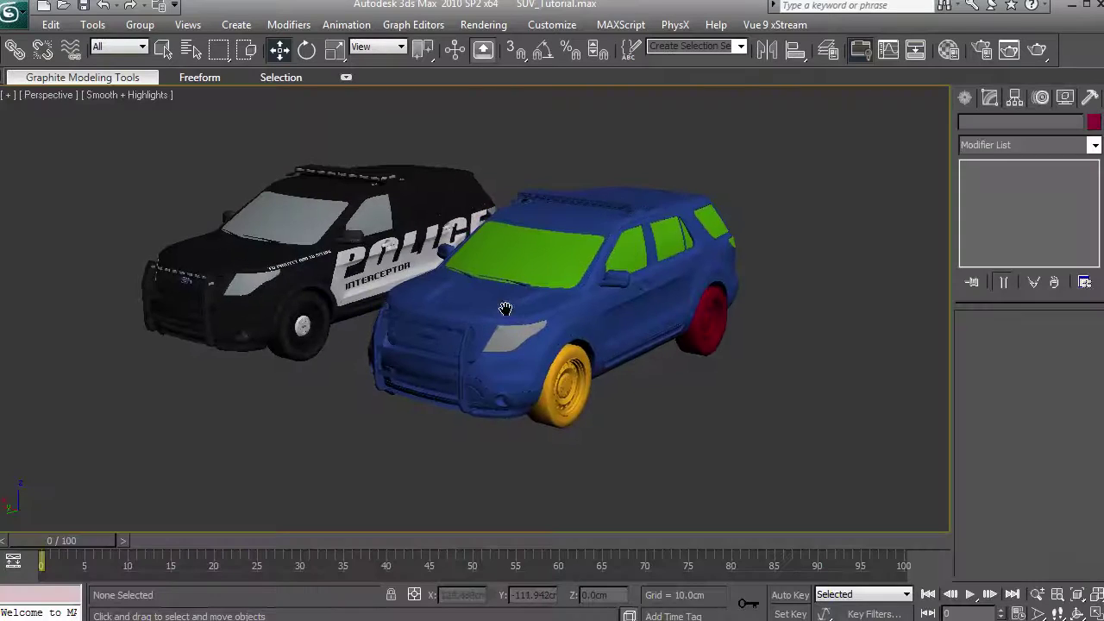
- Select all parts of the coloured SUV in 3ds Max and save only the selection as an OBJ export named SUV_B
{"action": "left_click_drag", "start_coordinate": [677, 175], "coordinate": [479, 395]}
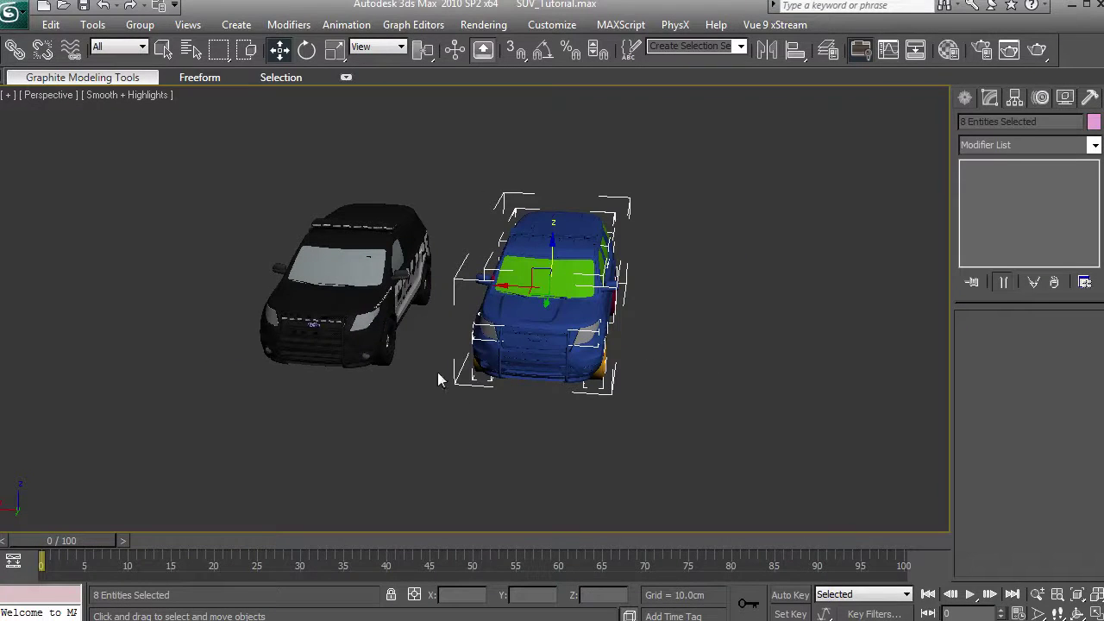
{"action": "left_click", "coordinate": [11, 11]}
{"action": "mouse_move", "coordinate": [39, 280]}
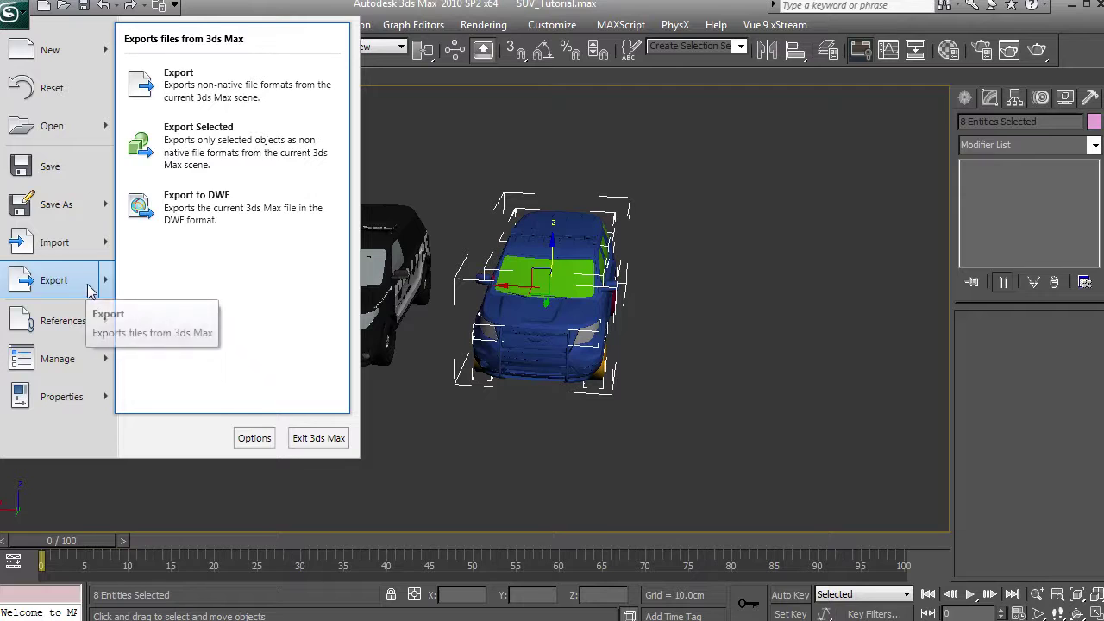
{"action": "left_click", "coordinate": [198, 143]}
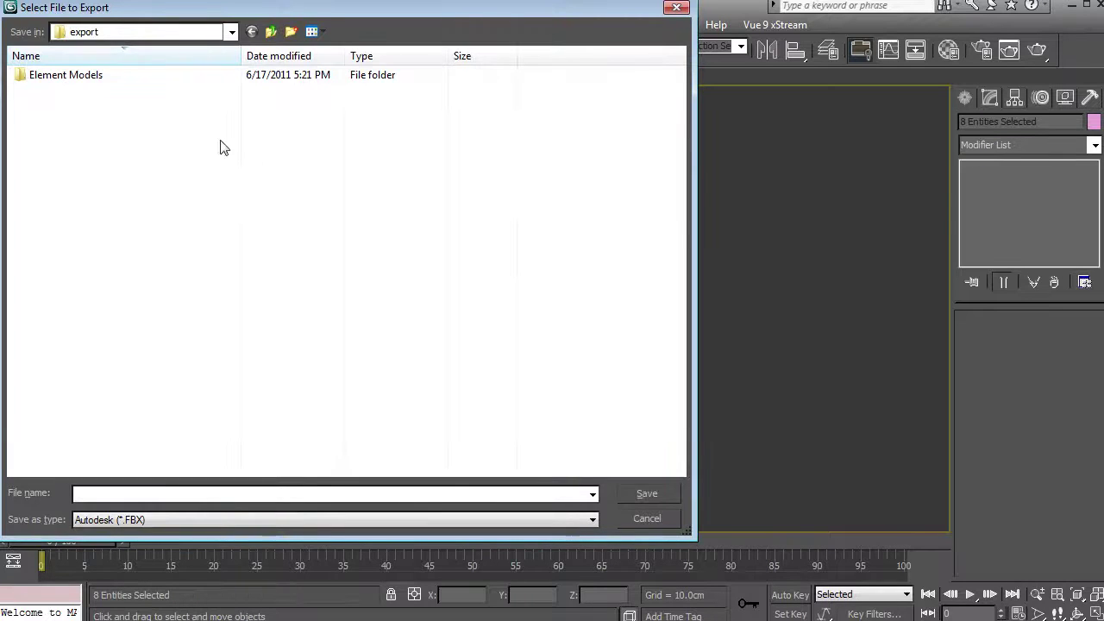
{"action": "left_click", "coordinate": [148, 520]}
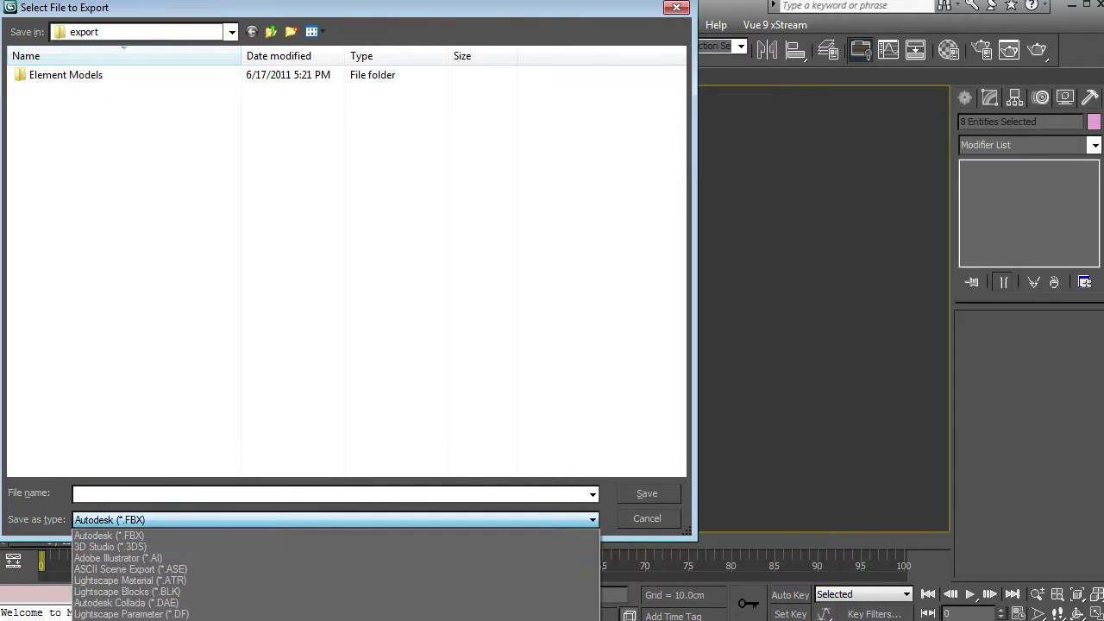
{"action": "left_click", "coordinate": [135, 619]}
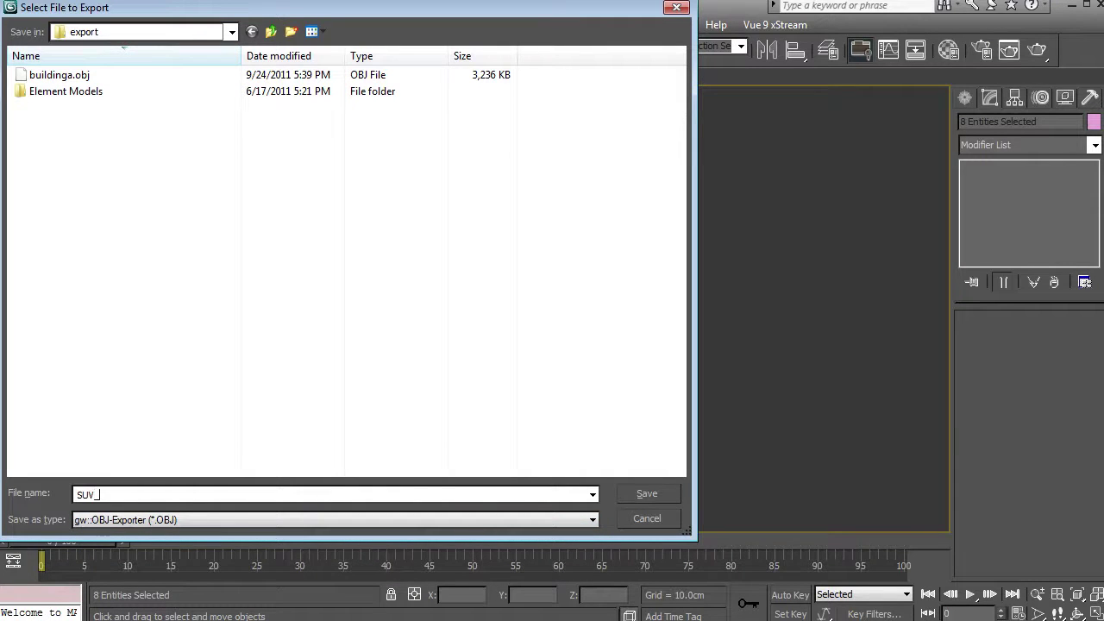
{"action": "type", "text": "SUV_B"}
{"action": "left_click", "coordinate": [647, 493]}
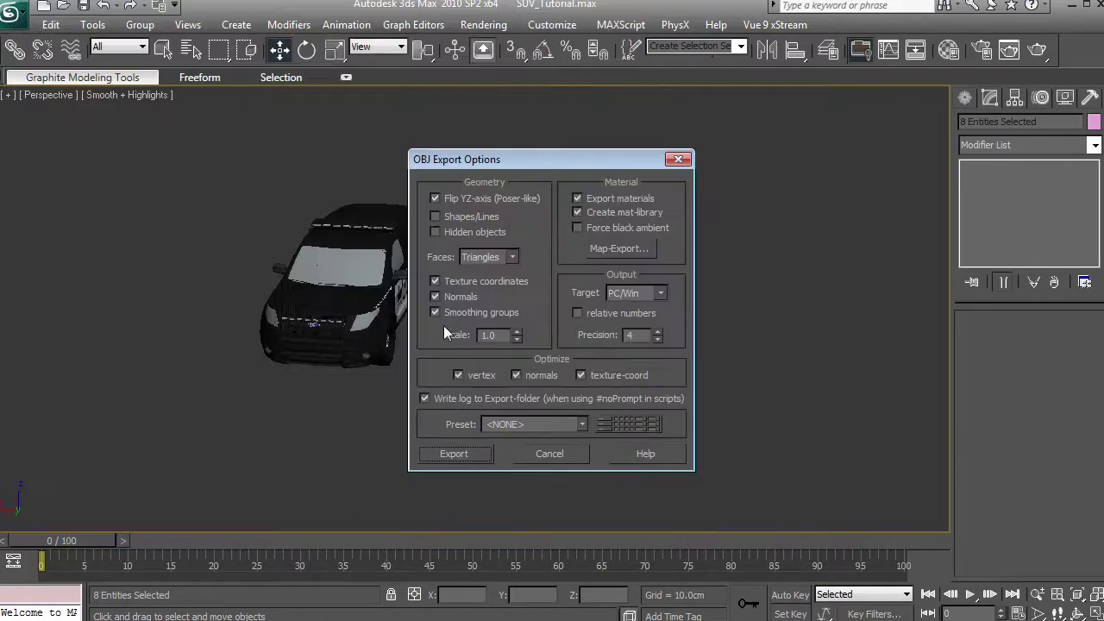
- Set the OBJ export faces to Triangles and run the export
{"action": "left_click", "coordinate": [483, 258]}
{"action": "left_click", "coordinate": [480, 273]}
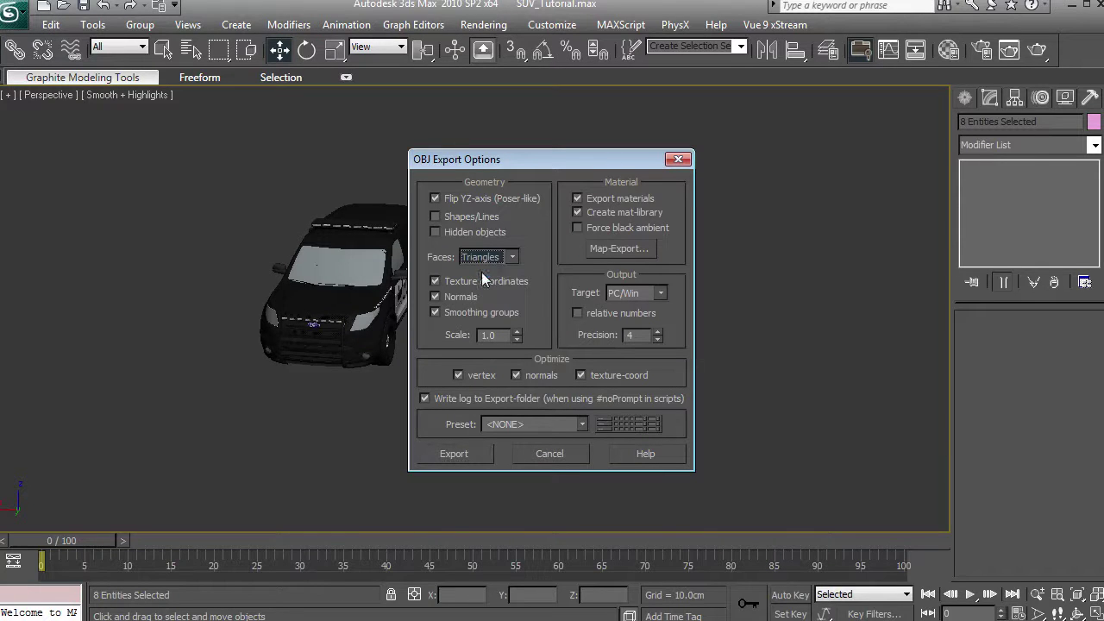
{"action": "left_click", "coordinate": [467, 451]}
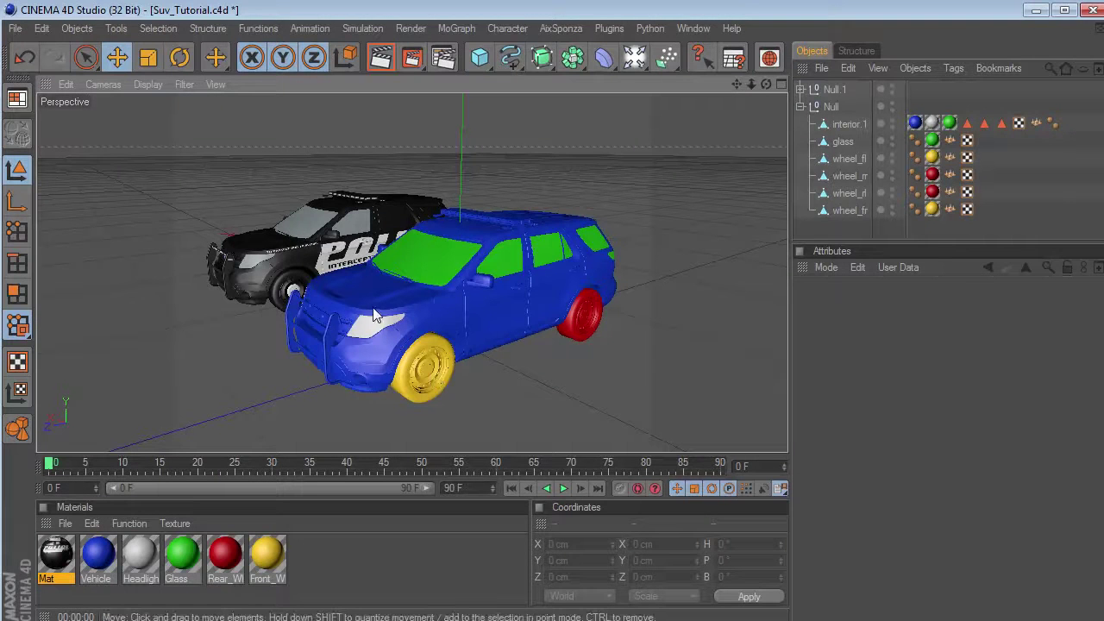
- In Cinema 4D, try moving the coloured SUV's yellow front wheel vertically, then undo the move and deselect it
{"action": "left_click_drag", "start_coordinate": [376, 315], "coordinate": [438, 257]}
{"action": "left_click", "coordinate": [512, 365]}
{"action": "left_click_drag", "start_coordinate": [499, 287], "coordinate": [497, 371]}
{"action": "key", "text": "ctrl+z"}
{"action": "left_click", "coordinate": [719, 304]}
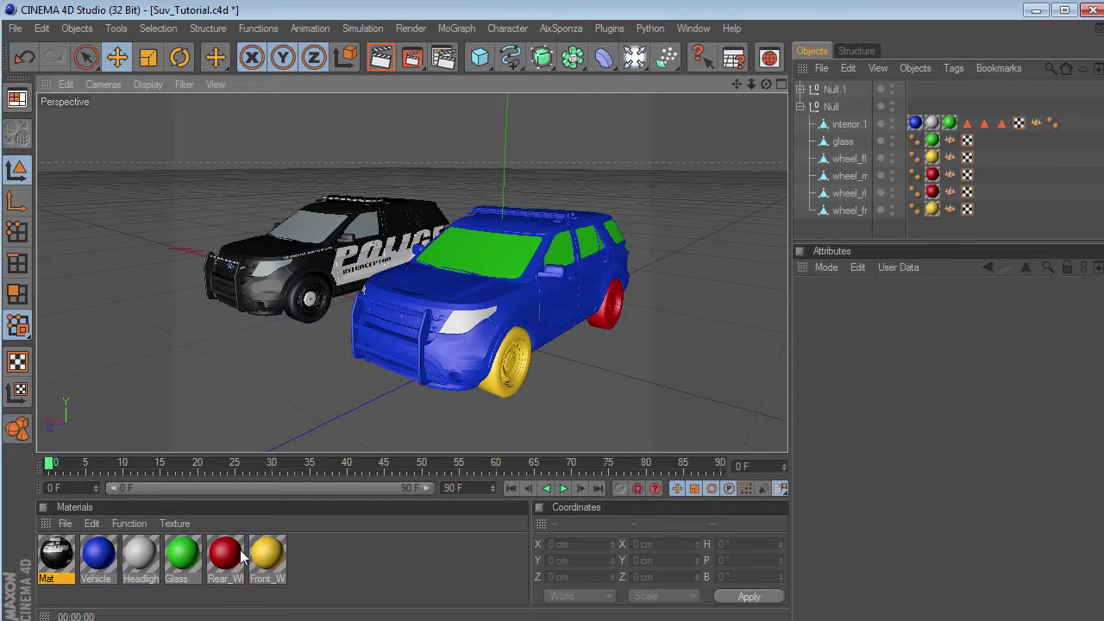
{"action": "left_click_drag", "start_coordinate": [423, 276], "coordinate": [403, 259]}
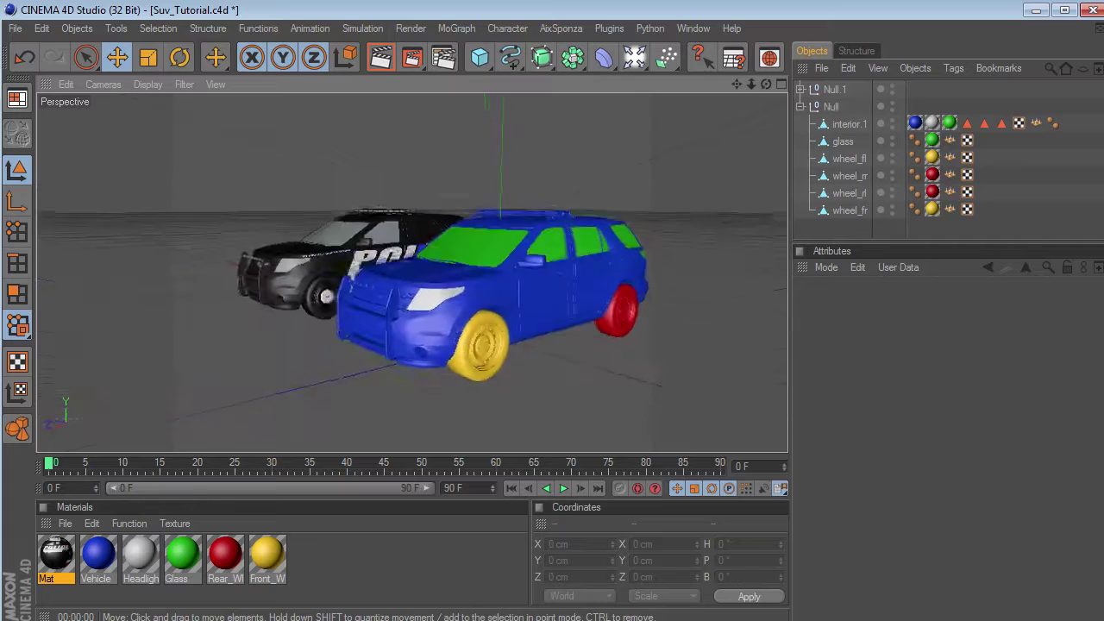
{"action": "left_click_drag", "start_coordinate": [533, 347], "coordinate": [555, 389]}
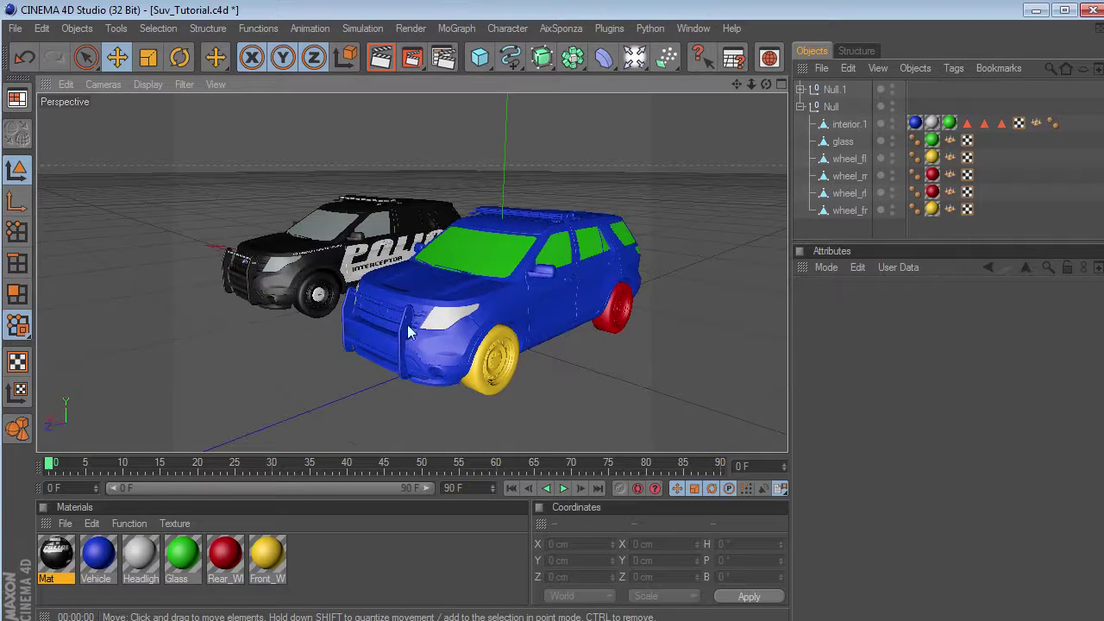
{"action": "left_click_drag", "start_coordinate": [598, 320], "coordinate": [518, 325]}
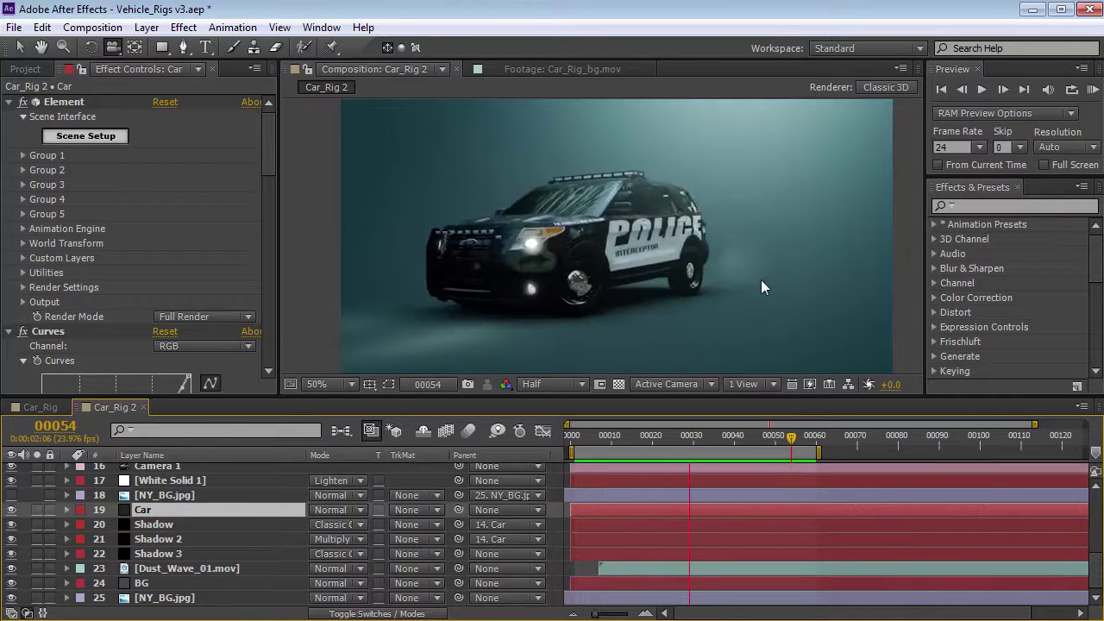
- In After Effects, stop the Car_Rig 2 preview and examine the rigged police SUV from different camera angles and at several frames
{"action": "key", "text": "space"}
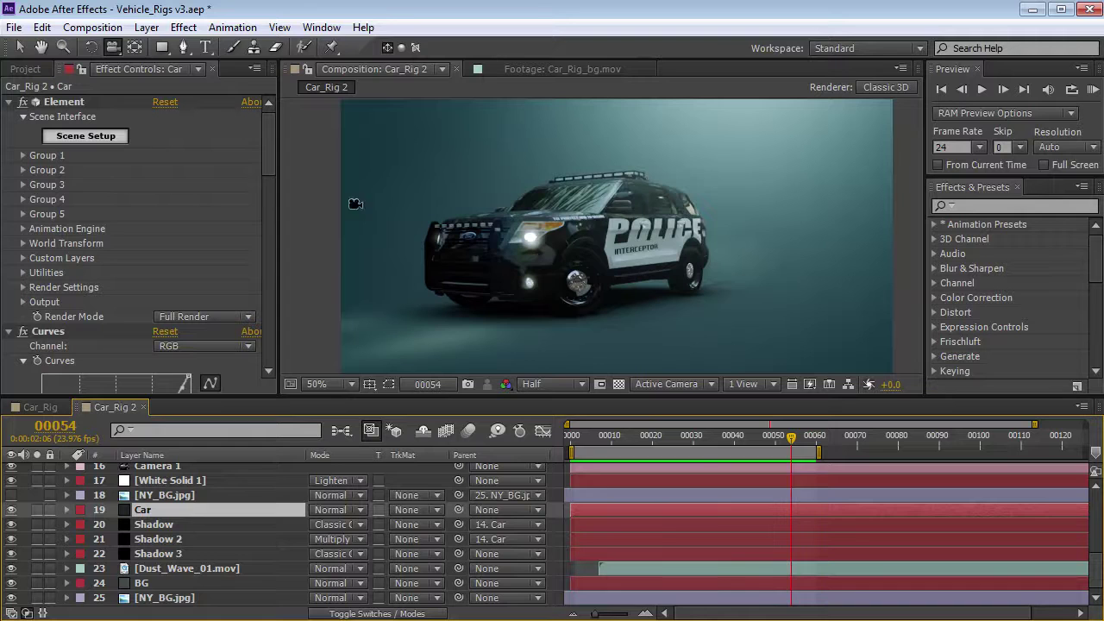
{"action": "left_click_drag", "start_coordinate": [593, 292], "coordinate": [626, 280]}
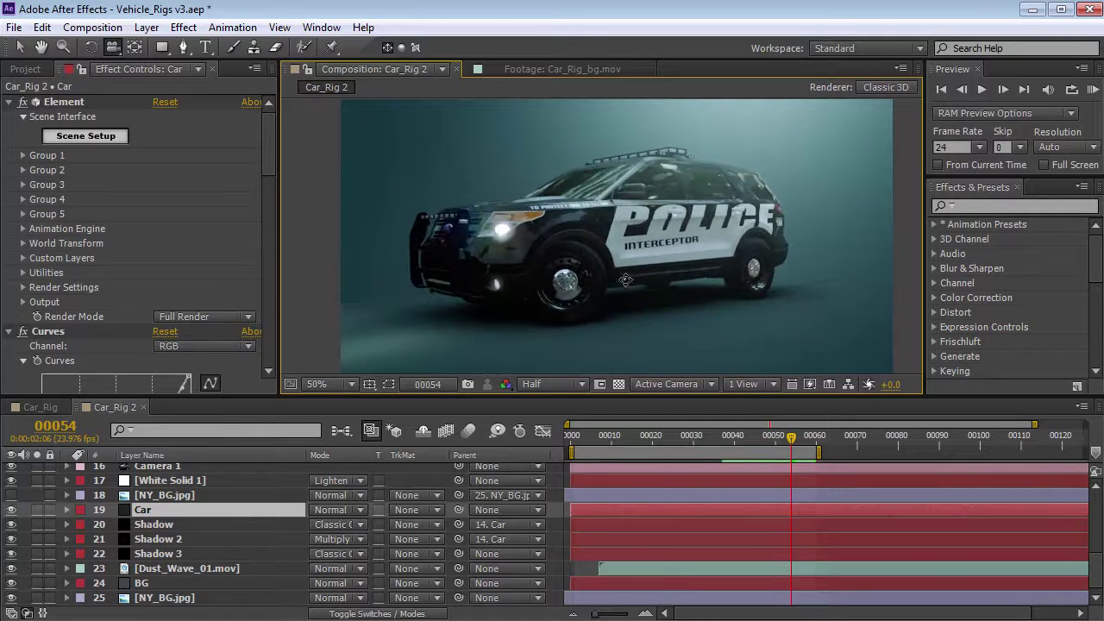
{"action": "left_click_drag", "start_coordinate": [785, 438], "coordinate": [743, 440]}
{"action": "left_click_drag", "start_coordinate": [537, 264], "coordinate": [617, 285]}
{"action": "left_click_drag", "start_coordinate": [716, 441], "coordinate": [762, 439]}
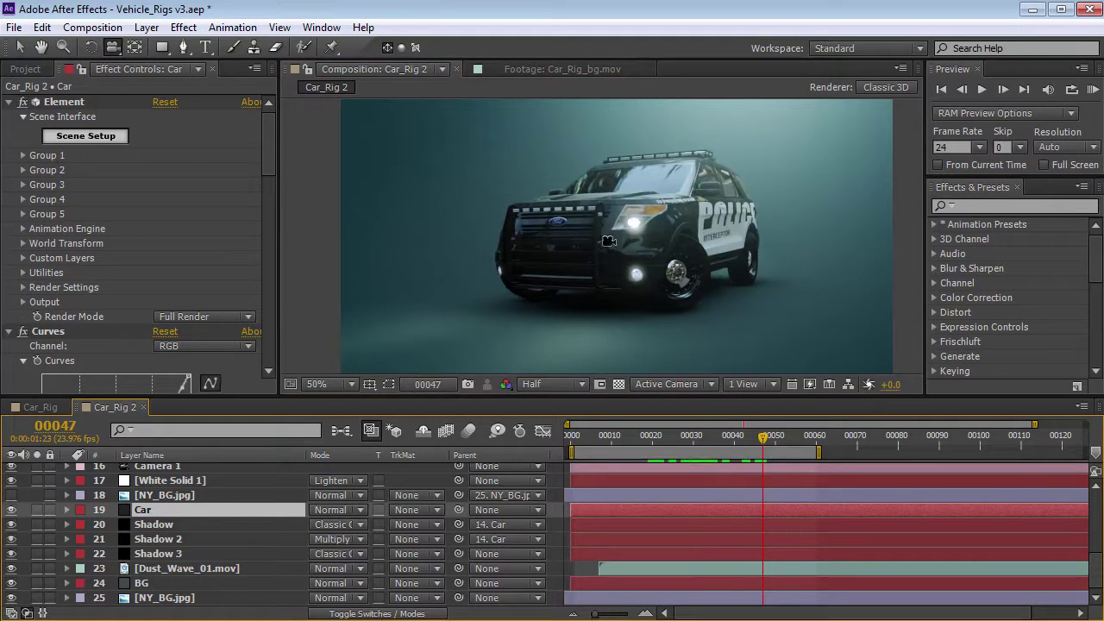
{"action": "mouse_move", "coordinate": [702, 441]}
{"action": "left_mouse_down"}
{"action": "mouse_move", "coordinate": [751, 440]}
{"action": "mouse_move", "coordinate": [709, 441]}
{"action": "left_mouse_up"}
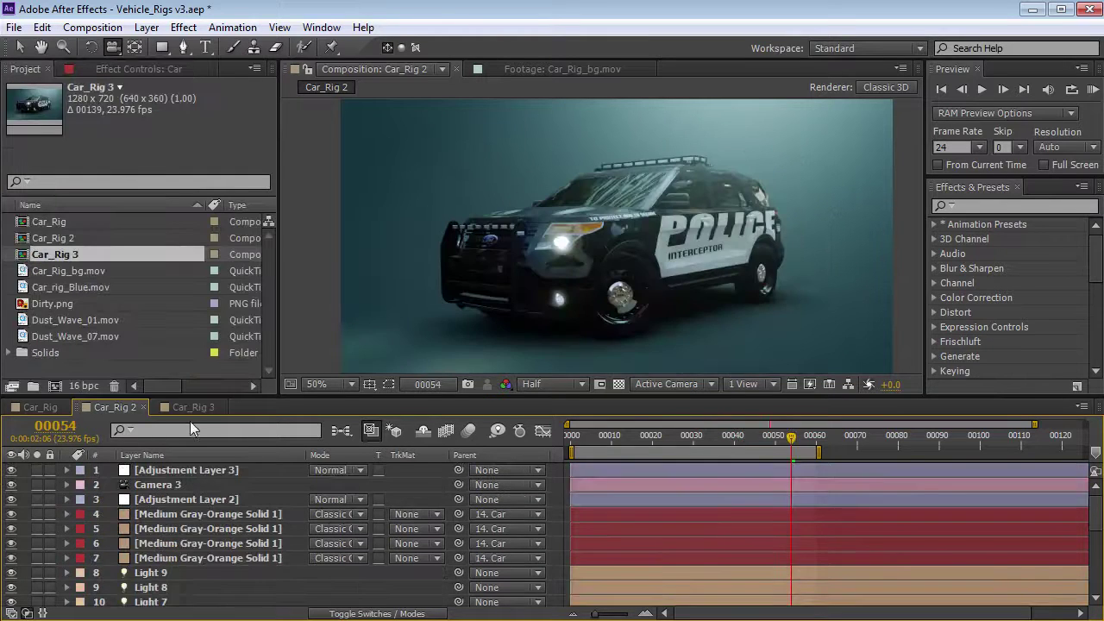
- Create a new solid layer named E3D_CAR in the Car_Rig 3 composition
{"action": "left_click", "coordinate": [183, 407]}
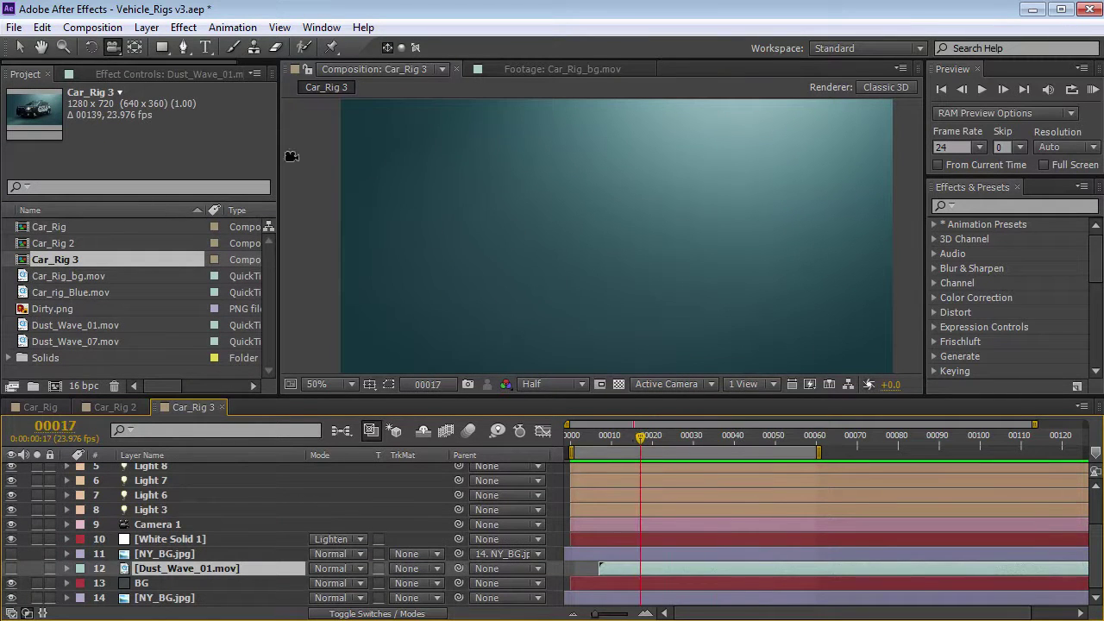
{"action": "left_click", "coordinate": [147, 29]}
{"action": "mouse_move", "coordinate": [173, 47]}
{"action": "left_click", "coordinate": [488, 64]}
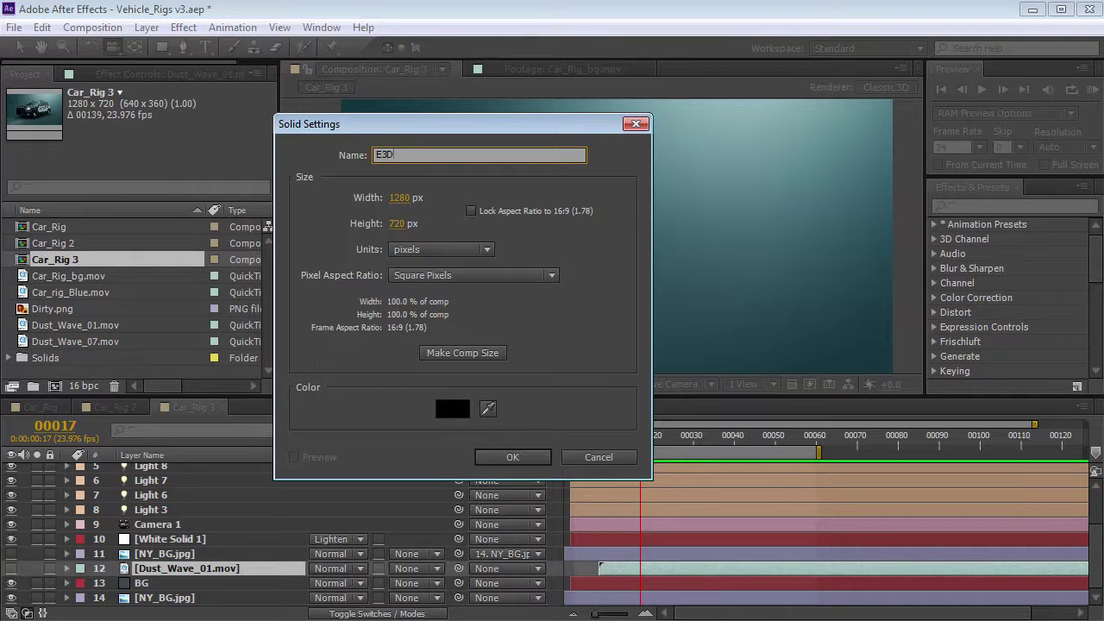
{"action": "type", "text": "E3D_CAR"}
{"action": "key", "text": "Return"}
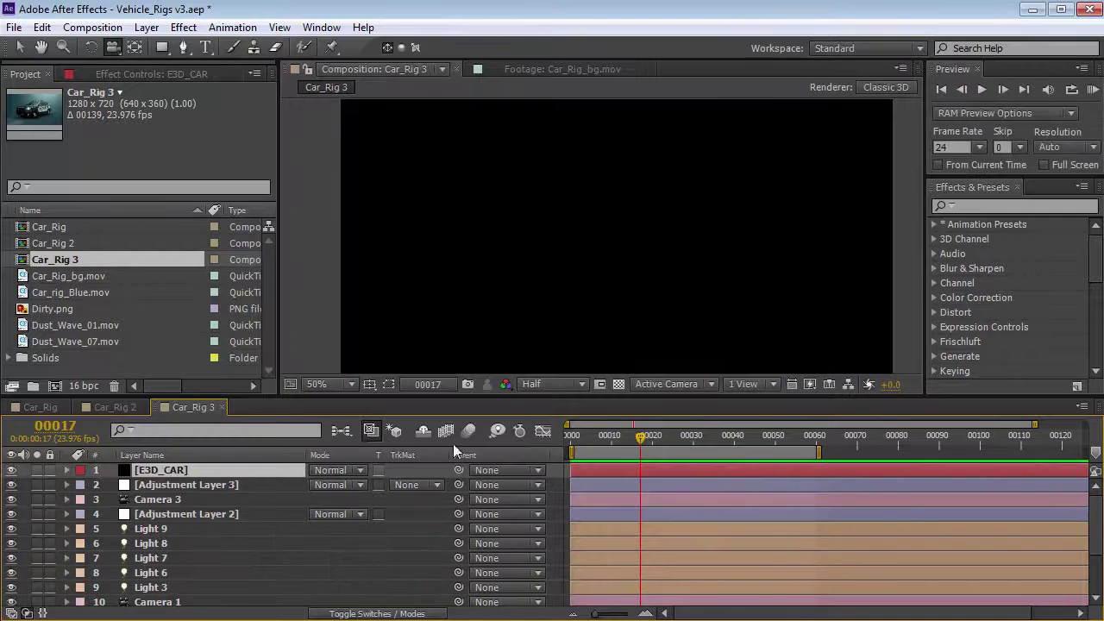
- Find the Element effect and apply it to the E3D_CAR layer
{"action": "left_click", "coordinate": [973, 208]}
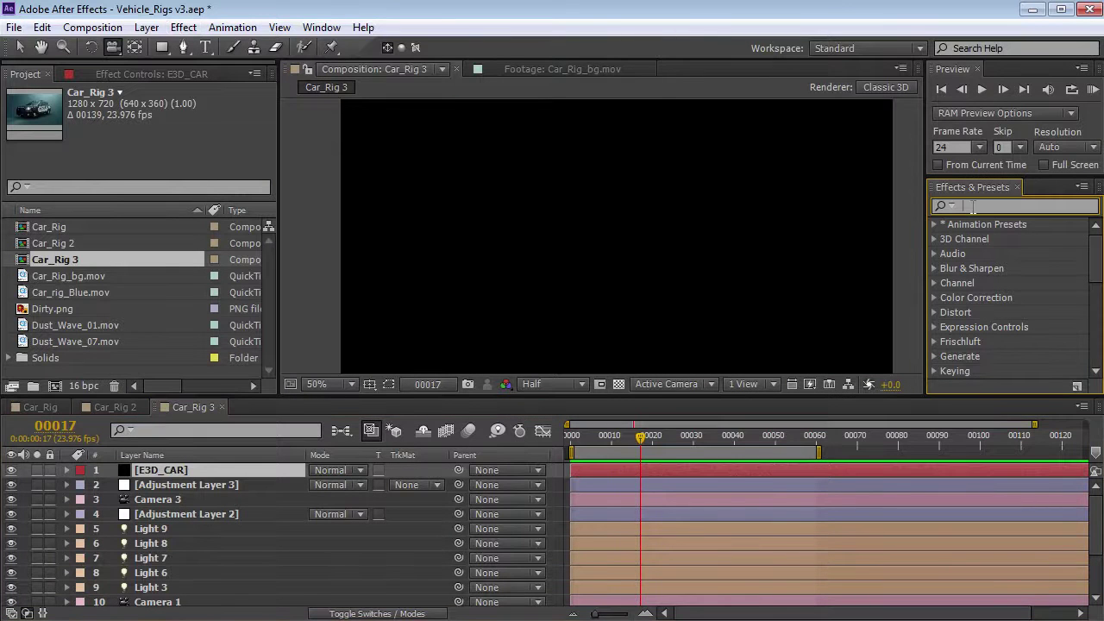
{"action": "type", "text": "elem"}
{"action": "left_click_drag", "start_coordinate": [988, 239], "coordinate": [629, 241]}
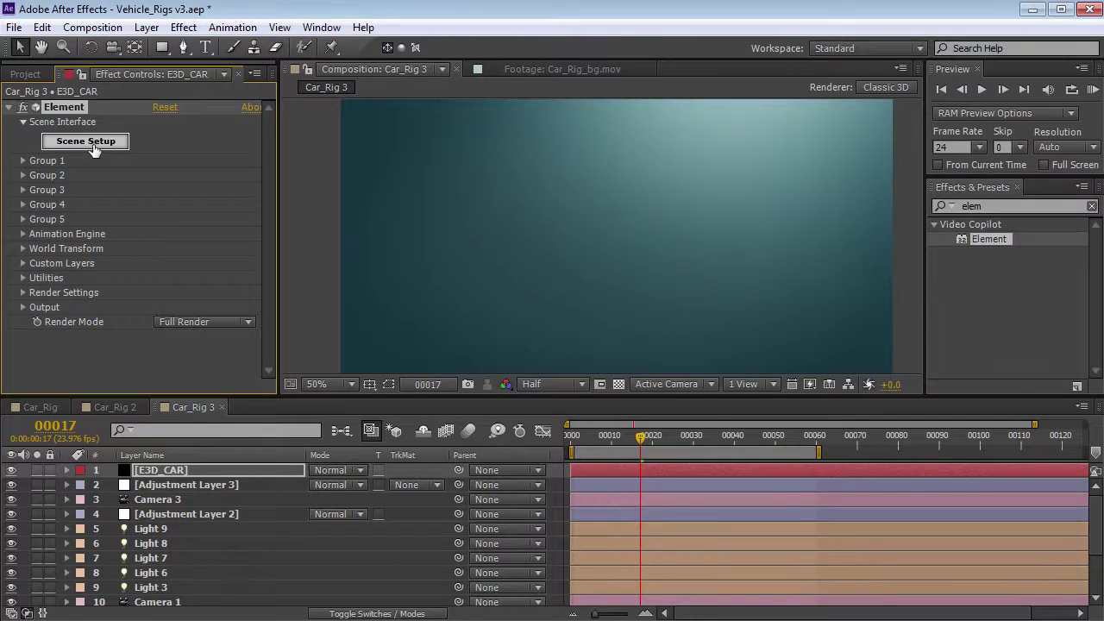
- Open Element's Scene Setup and import the Suv.obj model from the SUV folder
{"action": "left_click", "coordinate": [92, 145]}
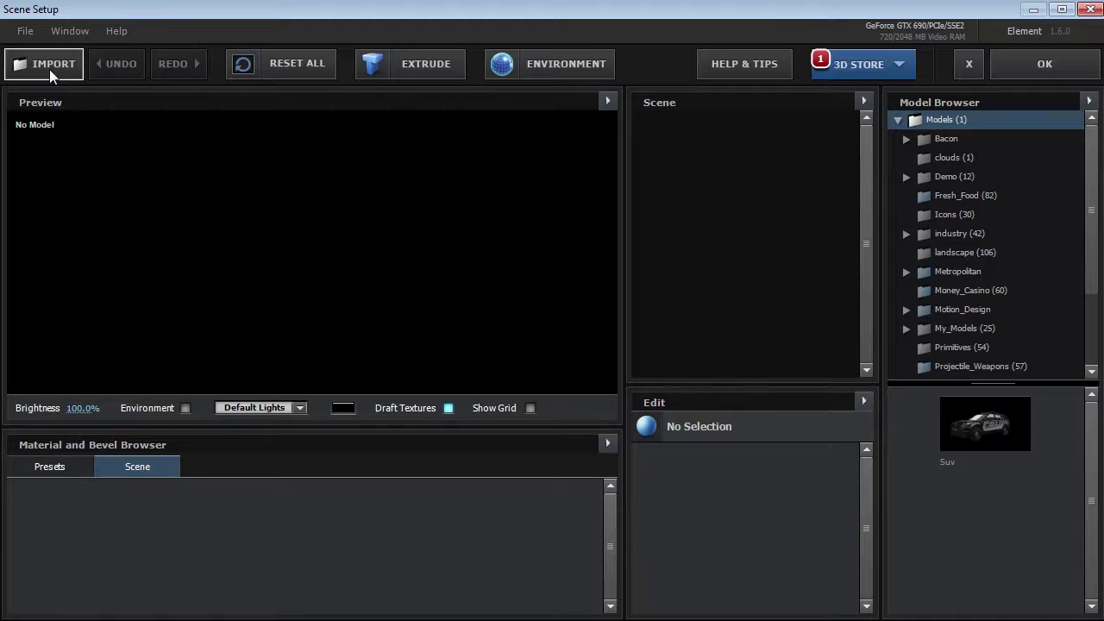
{"action": "left_click", "coordinate": [49, 69]}
{"action": "left_click", "coordinate": [194, 173]}
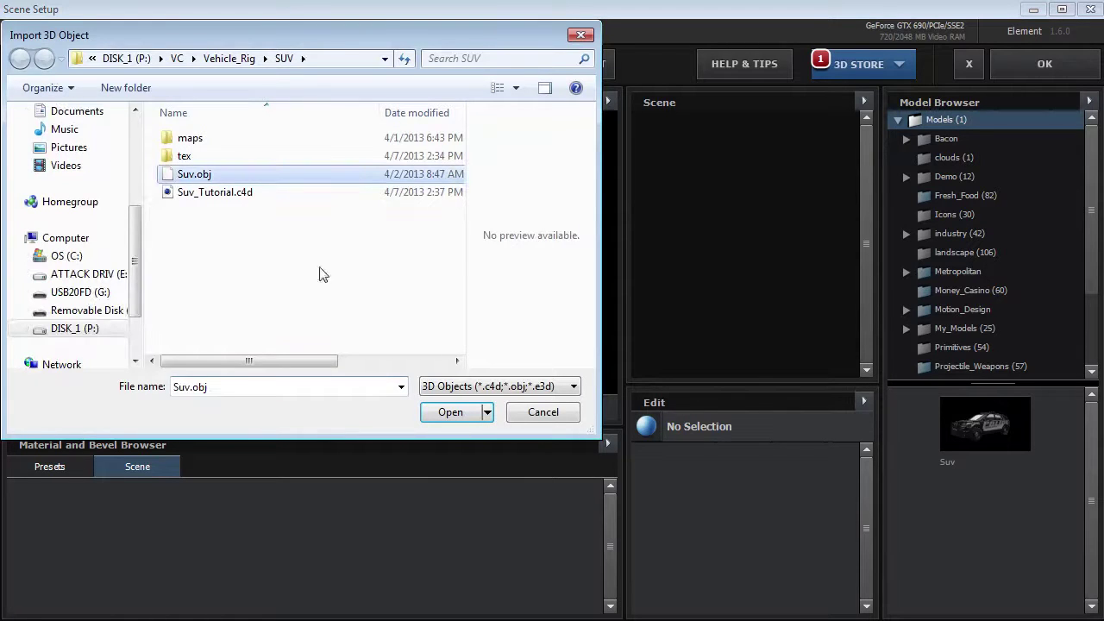
{"action": "left_click", "coordinate": [450, 412]}
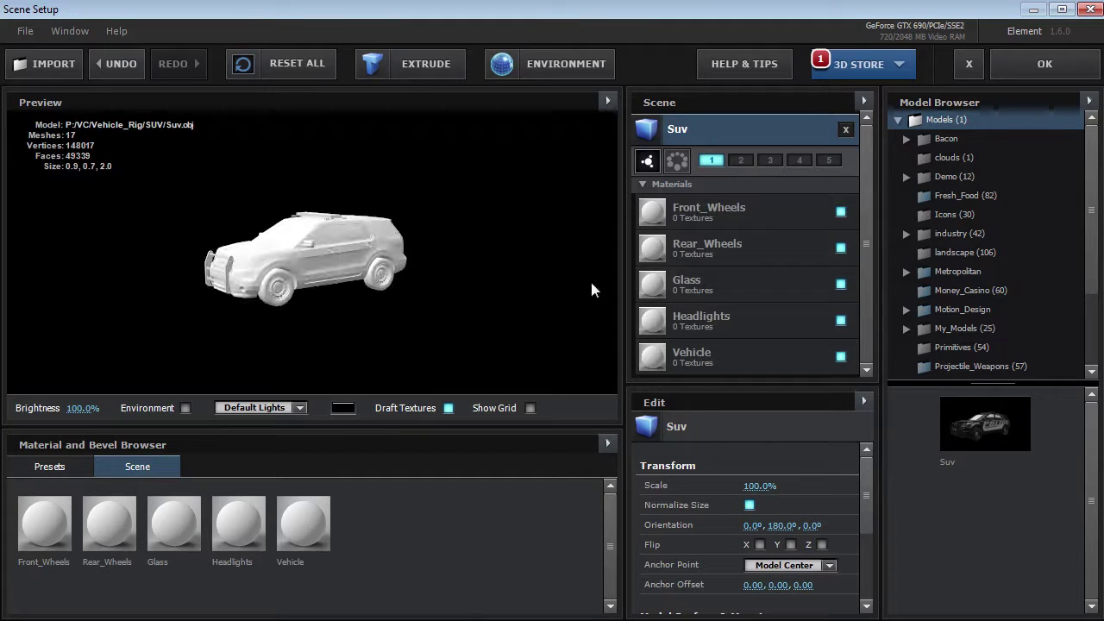
- Go through the Suv model's separate materials, including Front_Wheels, Rear_Wheels, Headlights and Vehicle, and view the model in the preview
{"action": "left_click", "coordinate": [751, 213]}
{"action": "left_click", "coordinate": [751, 250]}
{"action": "left_click", "coordinate": [743, 323]}
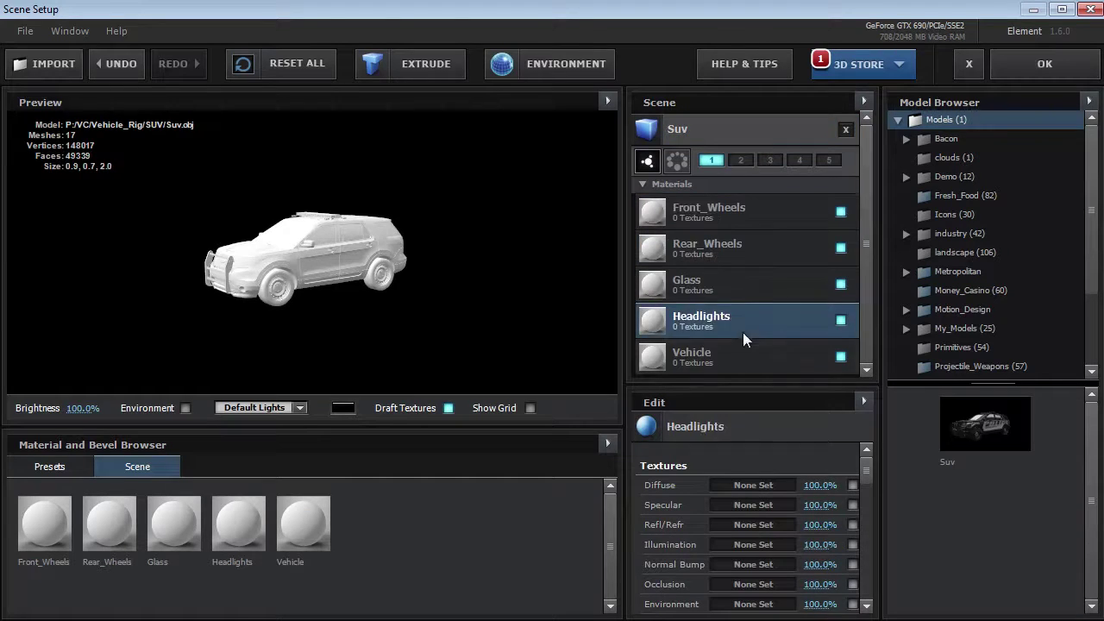
{"action": "left_click", "coordinate": [743, 354]}
{"action": "left_click_drag", "start_coordinate": [329, 272], "coordinate": [307, 254]}
{"action": "left_click", "coordinate": [710, 216]}
{"action": "left_click", "coordinate": [712, 247]}
- Select the Vehicle material and open the SUV project's maps folder in Windows Explorer
{"action": "left_click", "coordinate": [707, 357]}
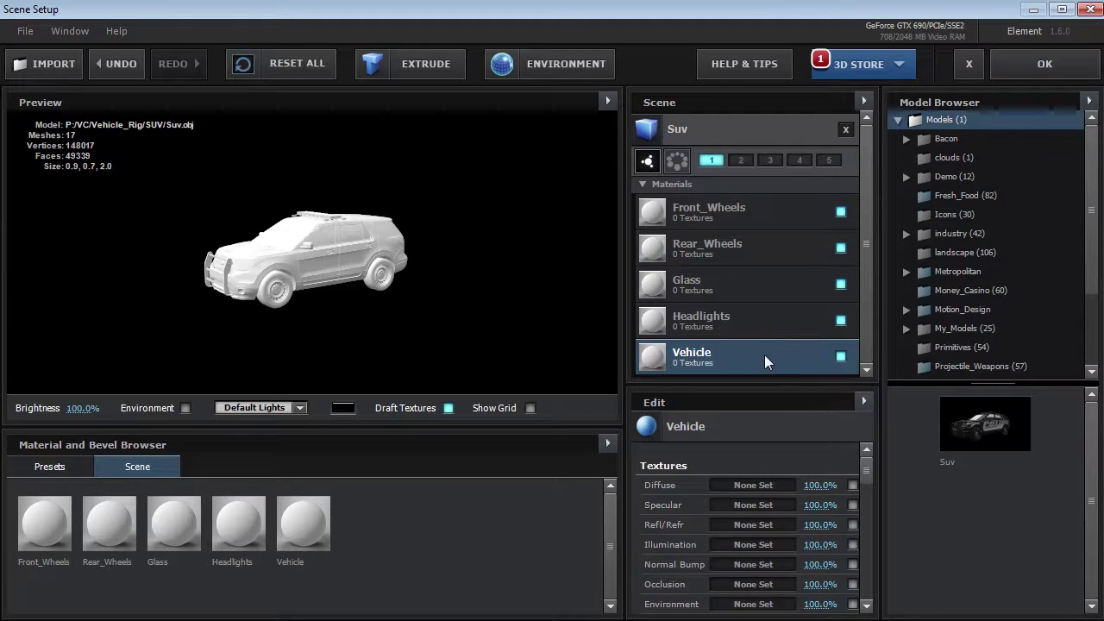
{"action": "key", "text": "alt+Tab"}
{"action": "left_click_drag", "start_coordinate": [552, 65], "coordinate": [724, 89]}
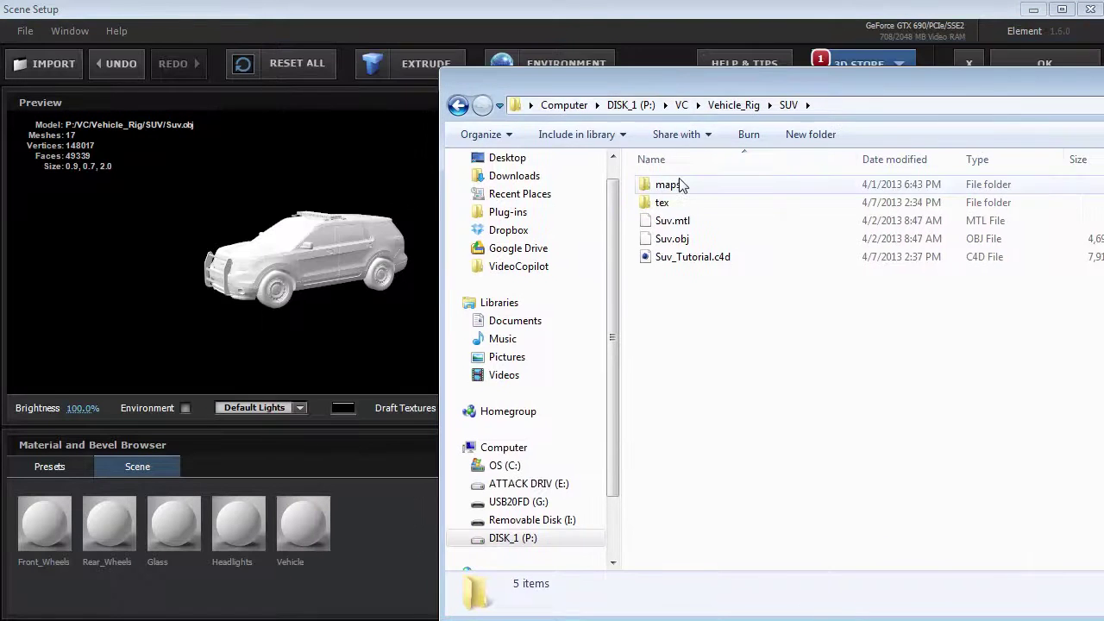
{"action": "double_click", "coordinate": [675, 185]}
{"action": "scroll", "coordinate": [777, 362], "scroll_direction": "down", "scroll_amount": 2}
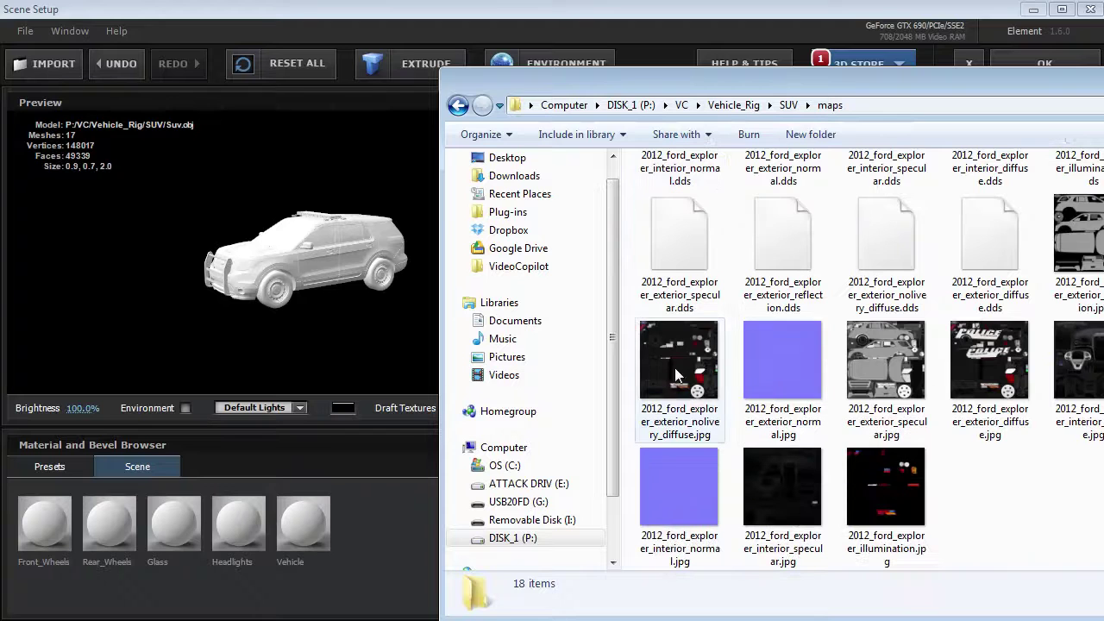
- Assign 2012_ford_explorer_exterior_diffuse.jpg from the maps folder as the Vehicle material's Diffuse texture
{"action": "left_click", "coordinate": [675, 367]}
{"action": "left_click", "coordinate": [985, 367]}
{"action": "left_click_drag", "start_coordinate": [978, 93], "coordinate": [461, 58]}
{"action": "left_click_drag", "start_coordinate": [960, 576], "coordinate": [580, 599]}
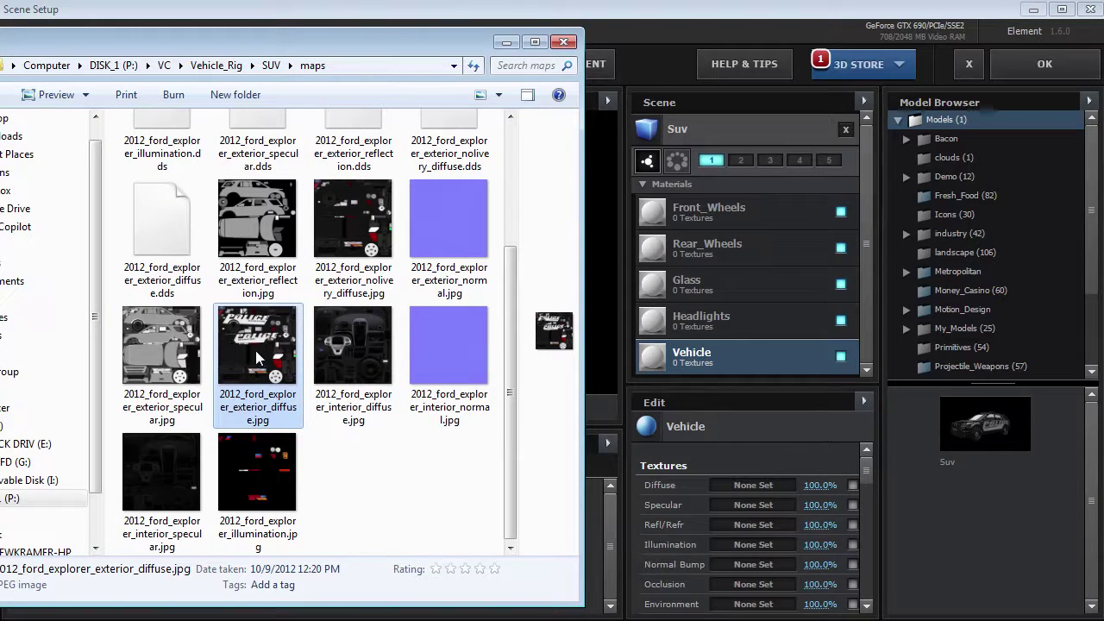
{"action": "left_click_drag", "start_coordinate": [259, 328], "coordinate": [740, 485]}
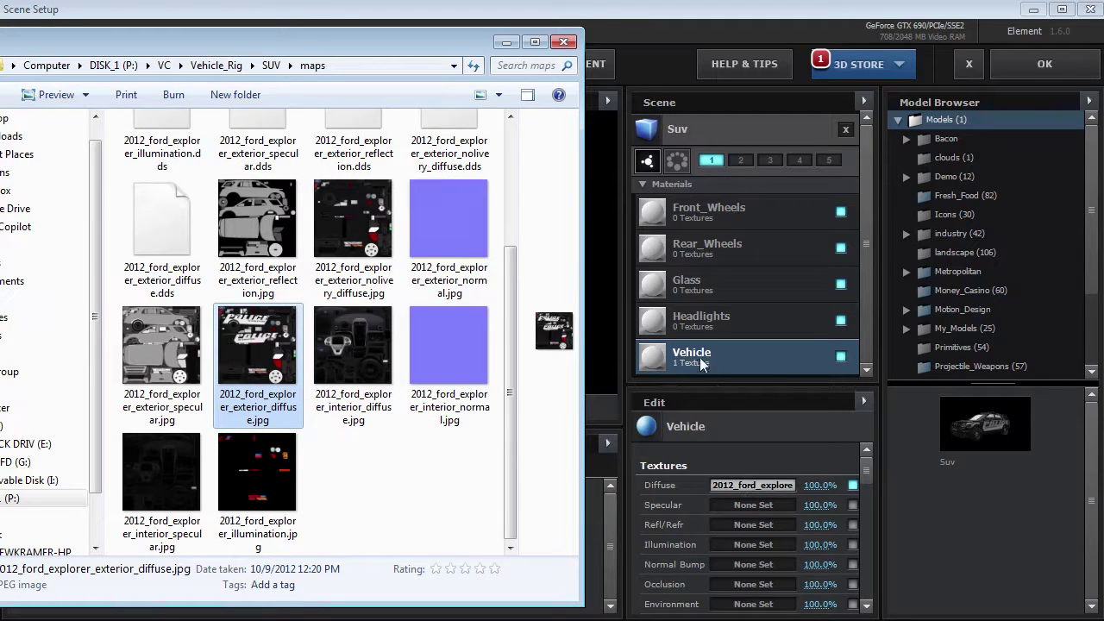
{"action": "left_click", "coordinate": [716, 366]}
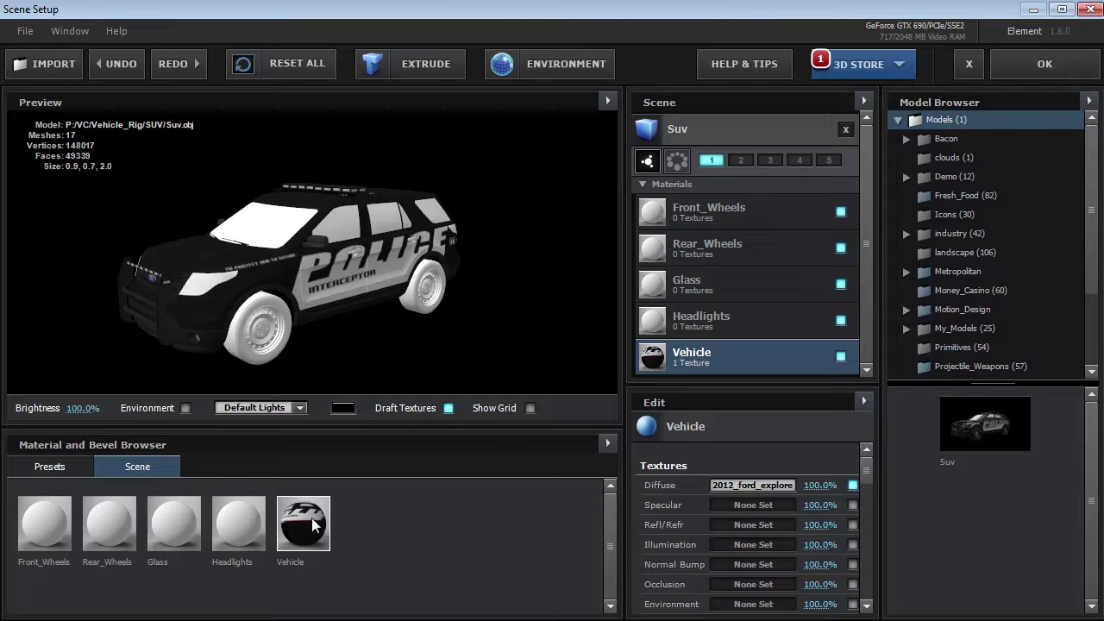
- Apply the textured Vehicle material to the Front_Wheels and Rear_Wheels material slots and check the wheels from the side
{"action": "left_click_drag", "start_coordinate": [307, 523], "coordinate": [733, 209]}
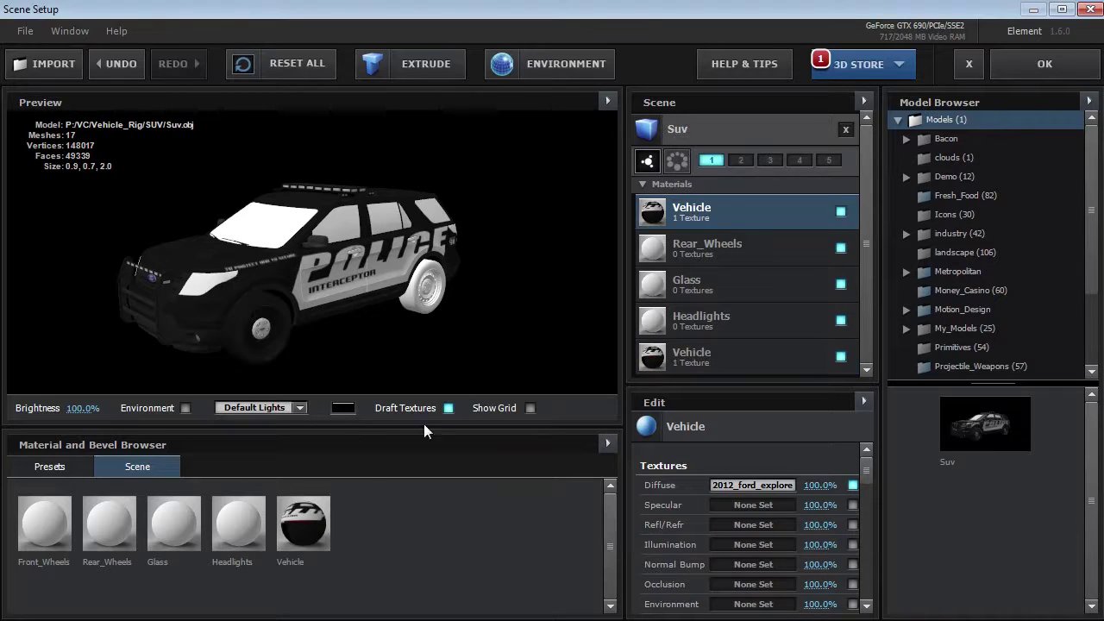
{"action": "left_click_drag", "start_coordinate": [314, 524], "coordinate": [704, 250]}
{"action": "left_click_drag", "start_coordinate": [241, 297], "coordinate": [464, 271]}
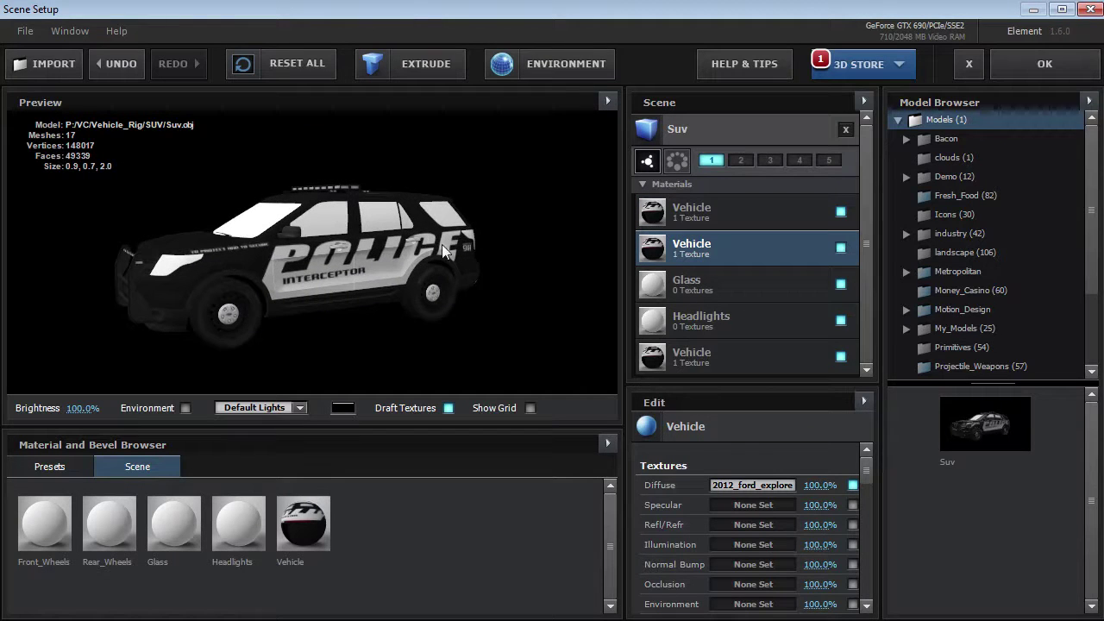
- Assign 2012_ford_explorer_exterior_specular.jpg as the Vehicle material's Specular texture and set its reflection intensity to 36%
{"action": "key", "text": "alt+Tab"}
{"action": "left_click", "coordinate": [165, 335]}
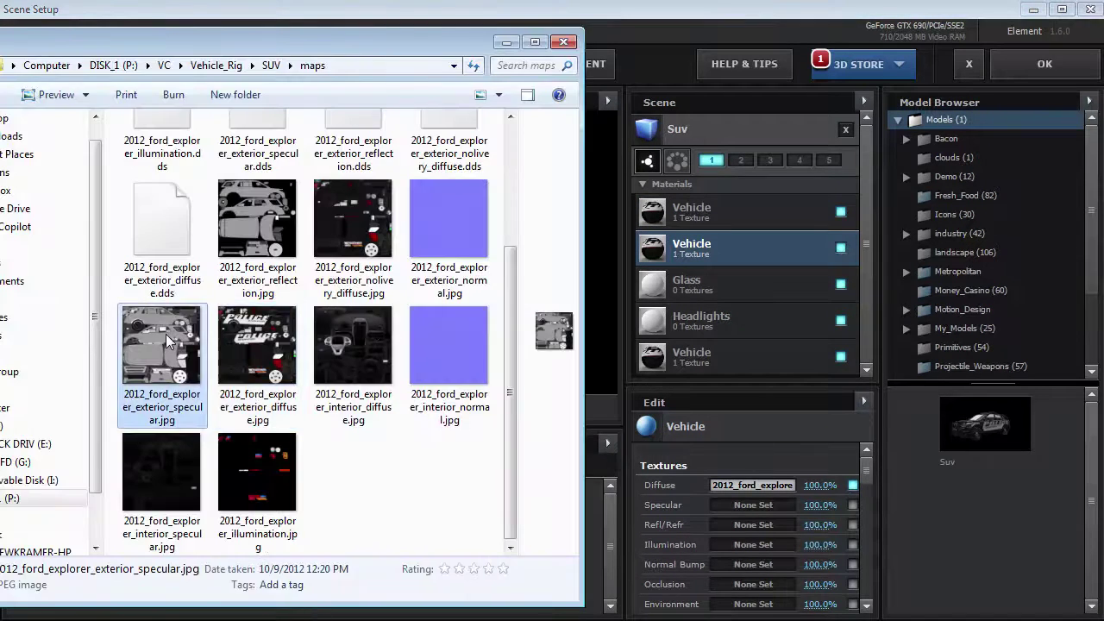
{"action": "left_click_drag", "start_coordinate": [709, 504], "coordinate": [744, 505]}
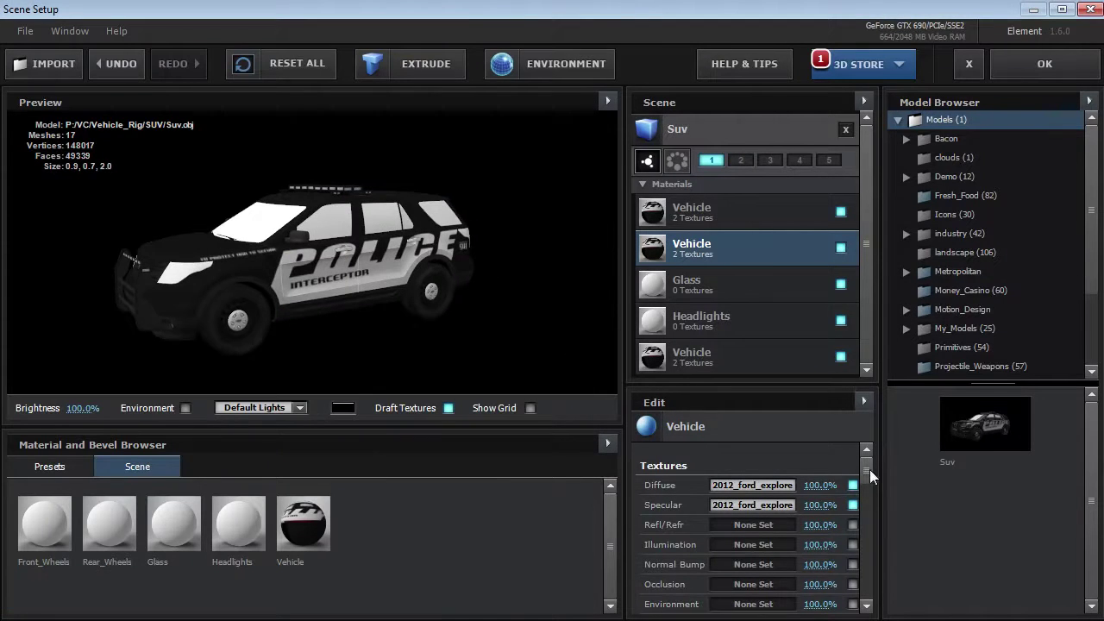
{"action": "left_click_drag", "start_coordinate": [870, 469], "coordinate": [865, 506]}
{"action": "left_click_drag", "start_coordinate": [755, 582], "coordinate": [779, 582]}
- Replace the scene's environment texture with pano.jpg from the 3d_rooms_maps folder and set its saturation to -39%
{"action": "left_click", "coordinate": [539, 65]}
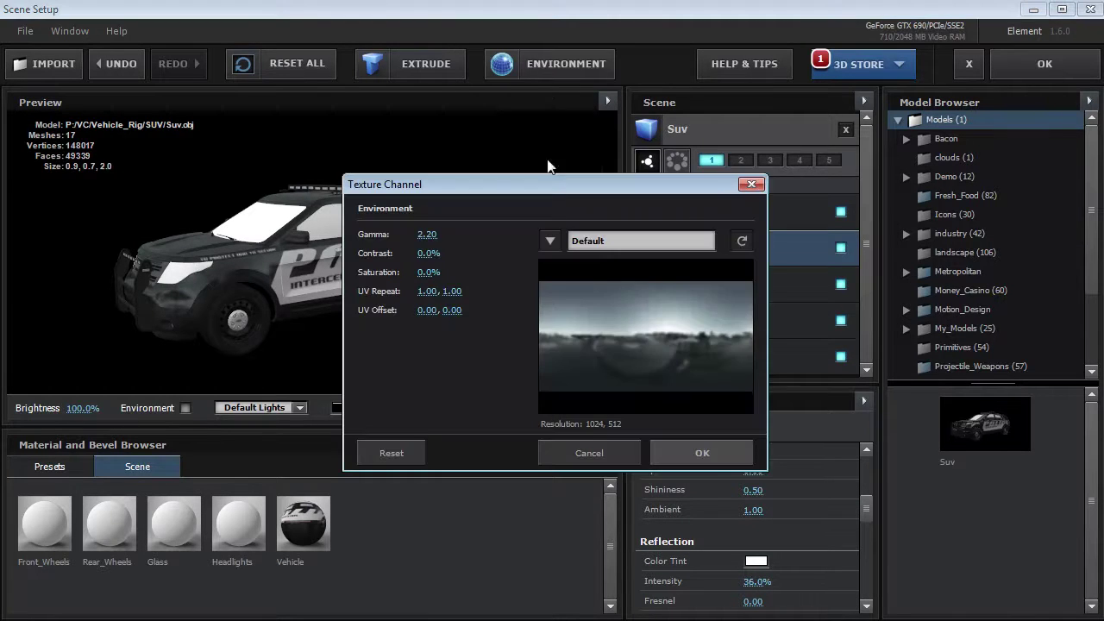
{"action": "left_click", "coordinate": [616, 245]}
{"action": "double_click", "coordinate": [639, 340]}
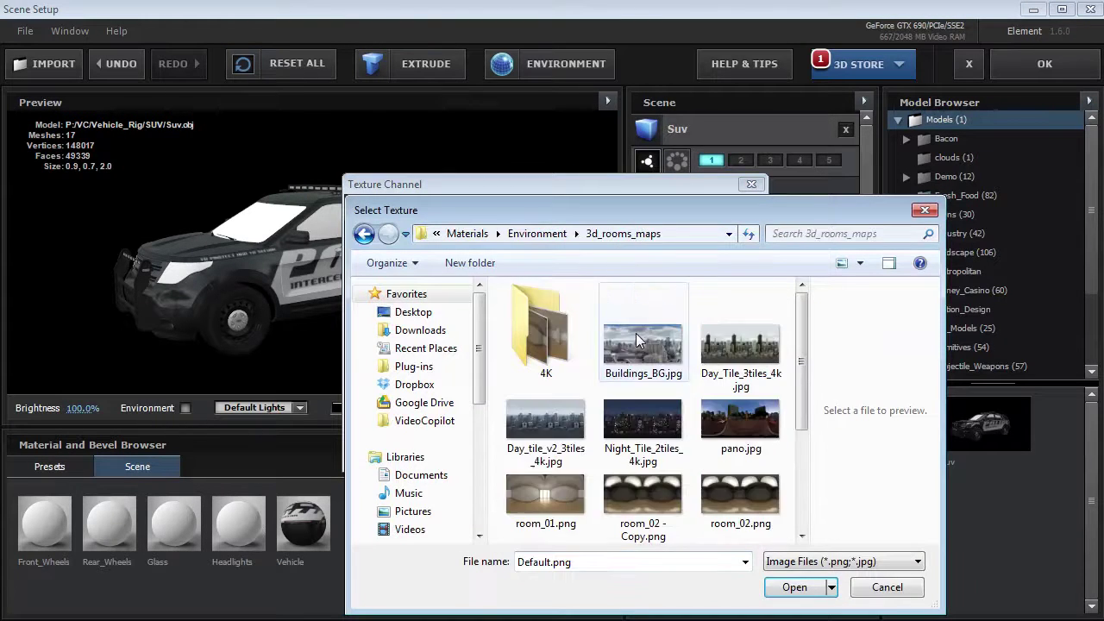
{"action": "double_click", "coordinate": [740, 401]}
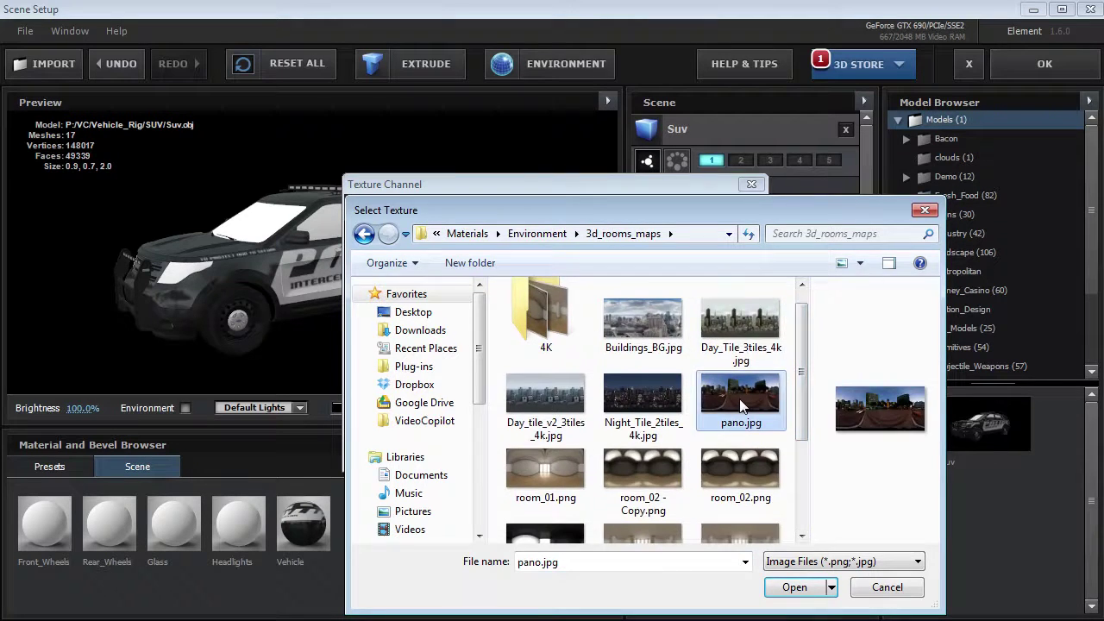
{"action": "left_click_drag", "start_coordinate": [405, 274], "coordinate": [397, 276]}
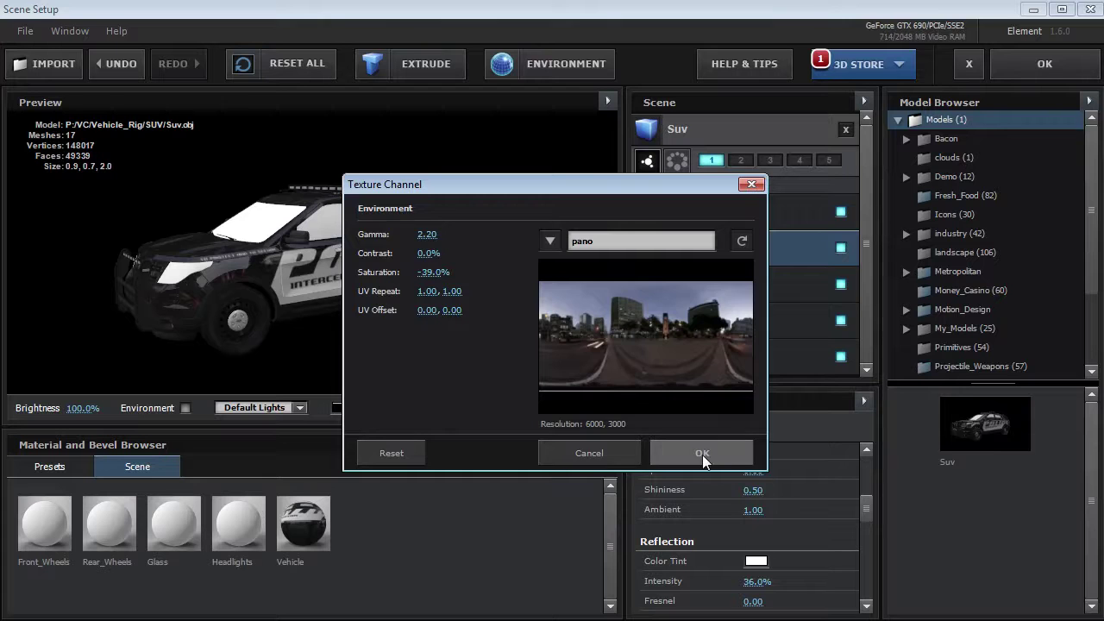
{"action": "left_click", "coordinate": [702, 454]}
- Examine the reflections on the SUV from different angles and review the environment texture settings without changing them
{"action": "left_click_drag", "start_coordinate": [269, 260], "coordinate": [316, 247]}
{"action": "left_click", "coordinate": [550, 63]}
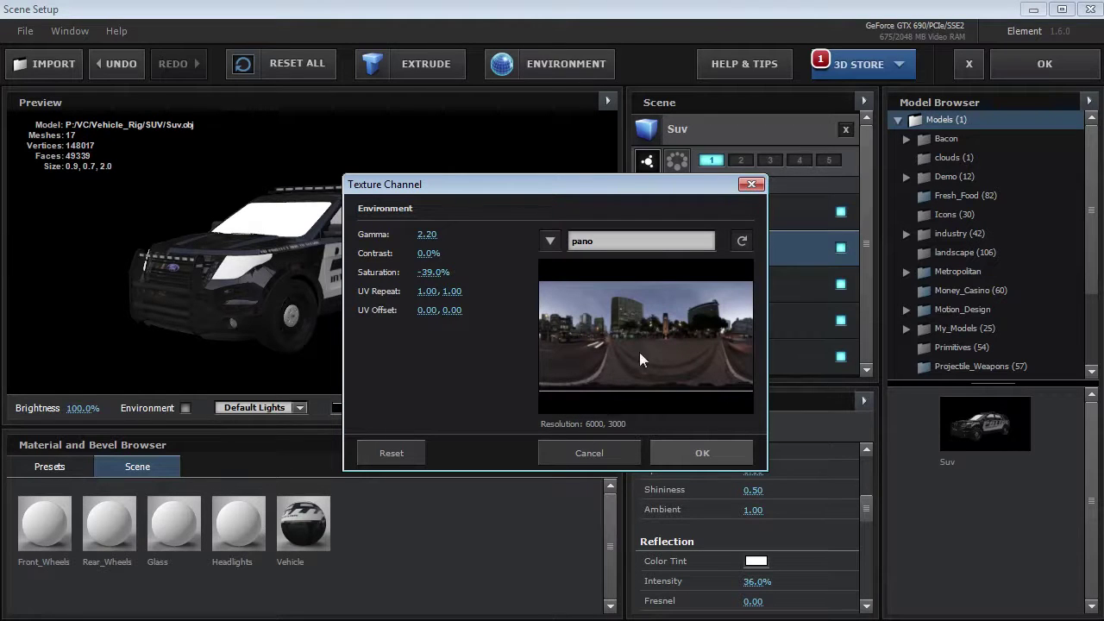
{"action": "left_click", "coordinate": [589, 453]}
{"action": "left_click_drag", "start_coordinate": [280, 283], "coordinate": [363, 224]}
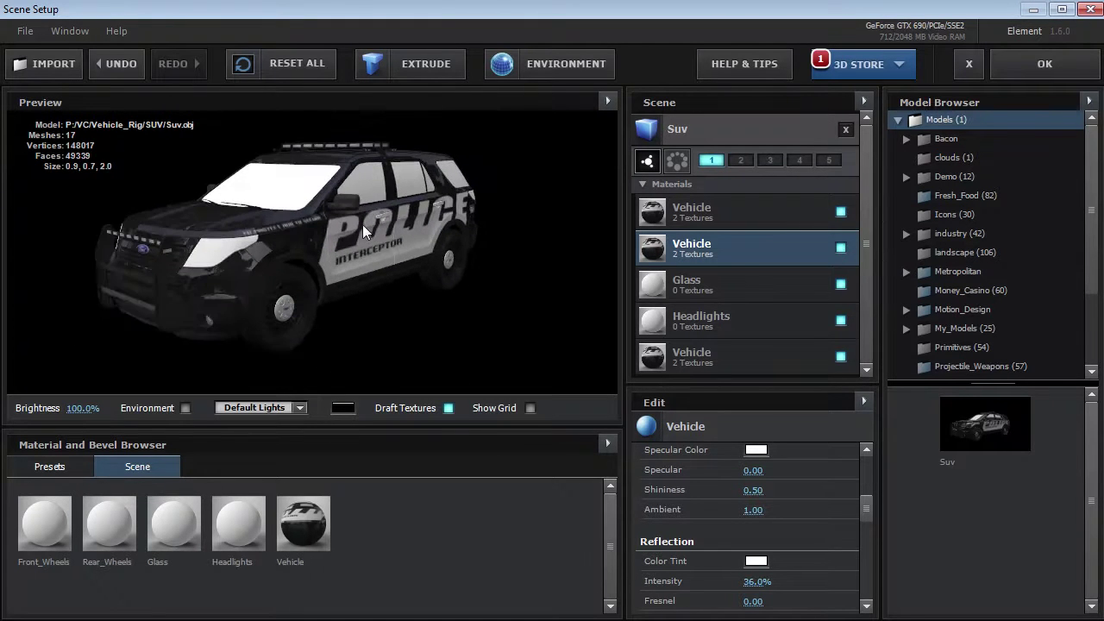
- Set the Glass material's diffuse color to black
{"action": "left_click", "coordinate": [661, 278]}
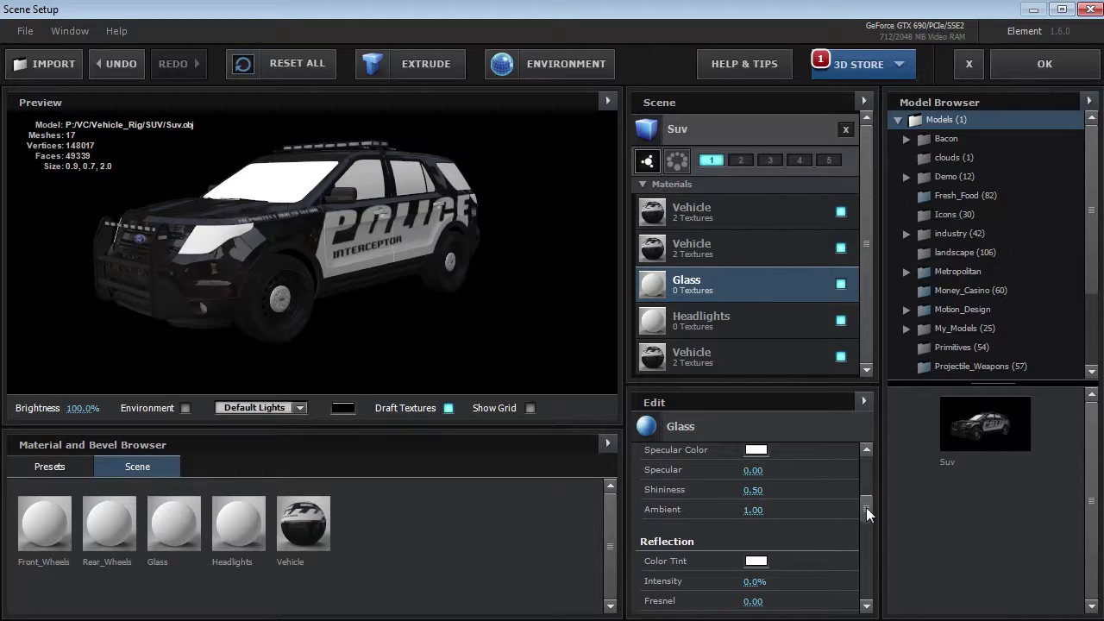
{"action": "left_click_drag", "start_coordinate": [866, 514], "coordinate": [869, 482]}
{"action": "left_click", "coordinate": [768, 596]}
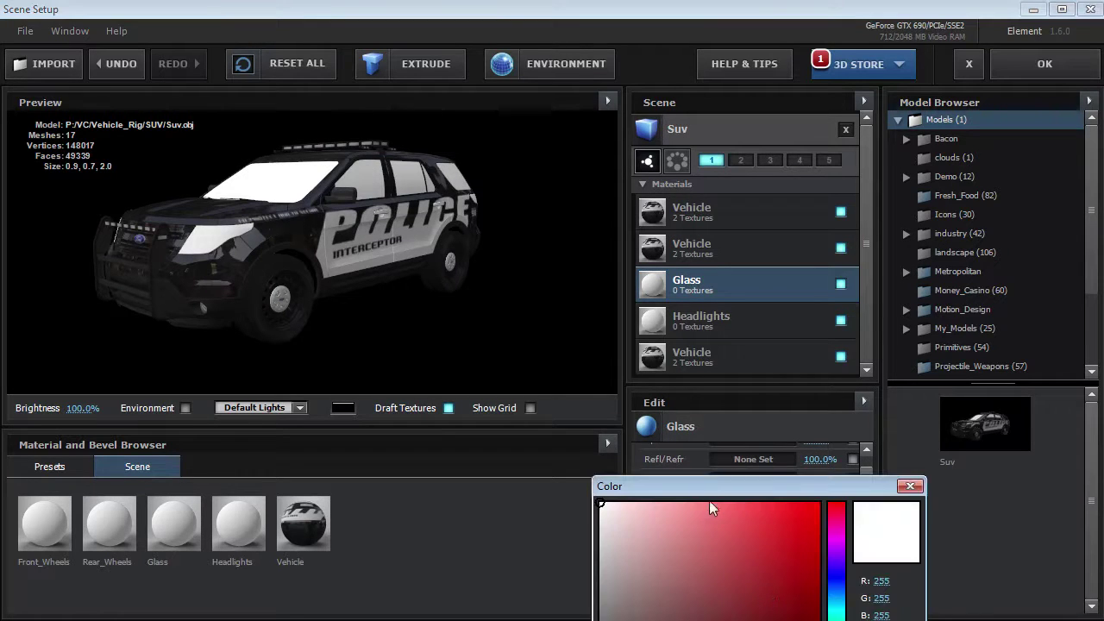
{"action": "left_click_drag", "start_coordinate": [714, 485], "coordinate": [668, 192]}
{"action": "left_click_drag", "start_coordinate": [595, 354], "coordinate": [551, 432]}
{"action": "left_click", "coordinate": [843, 418]}
- Set the Glass material's reflection intensity to 56% and check the windows in the preview
{"action": "left_click_drag", "start_coordinate": [868, 487], "coordinate": [866, 519]}
{"action": "left_click_drag", "start_coordinate": [748, 507], "coordinate": [784, 496]}
{"action": "left_click_drag", "start_coordinate": [259, 236], "coordinate": [306, 221]}
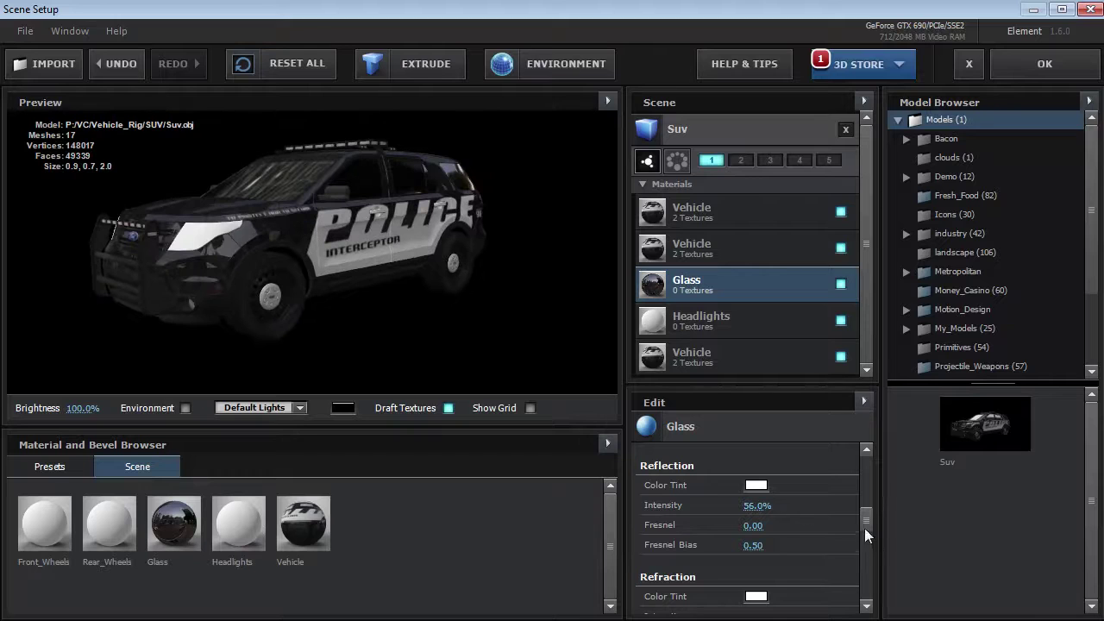
- Identify the Headlights material by toggling its visibility, and set its diffuse color to black
{"action": "left_click", "coordinate": [735, 317]}
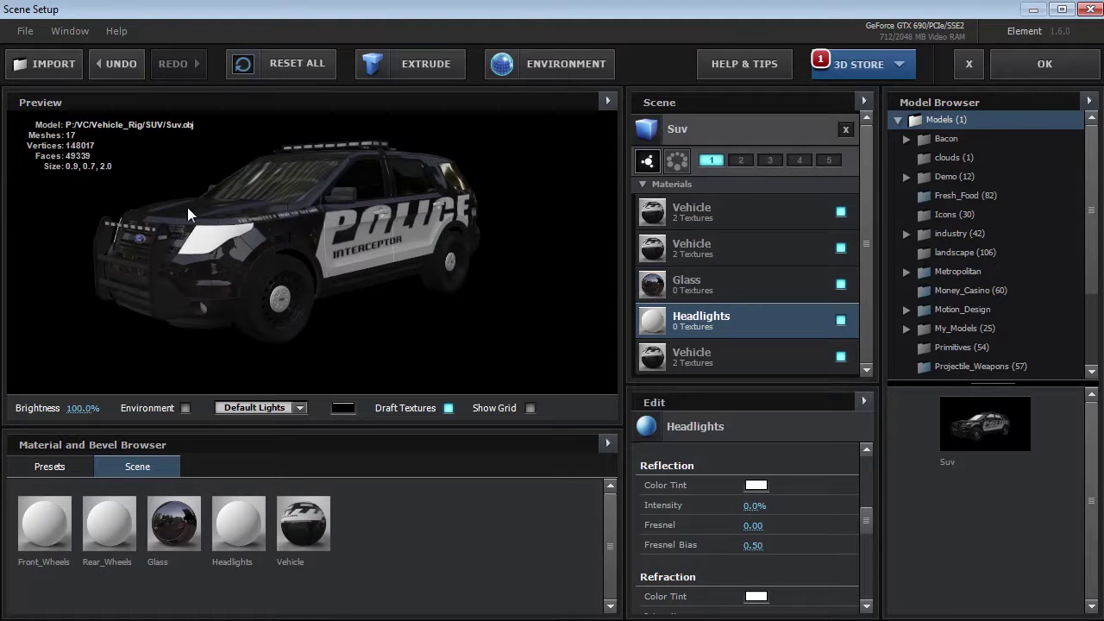
{"action": "left_click", "coordinate": [841, 321]}
{"action": "left_click", "coordinate": [840, 321]}
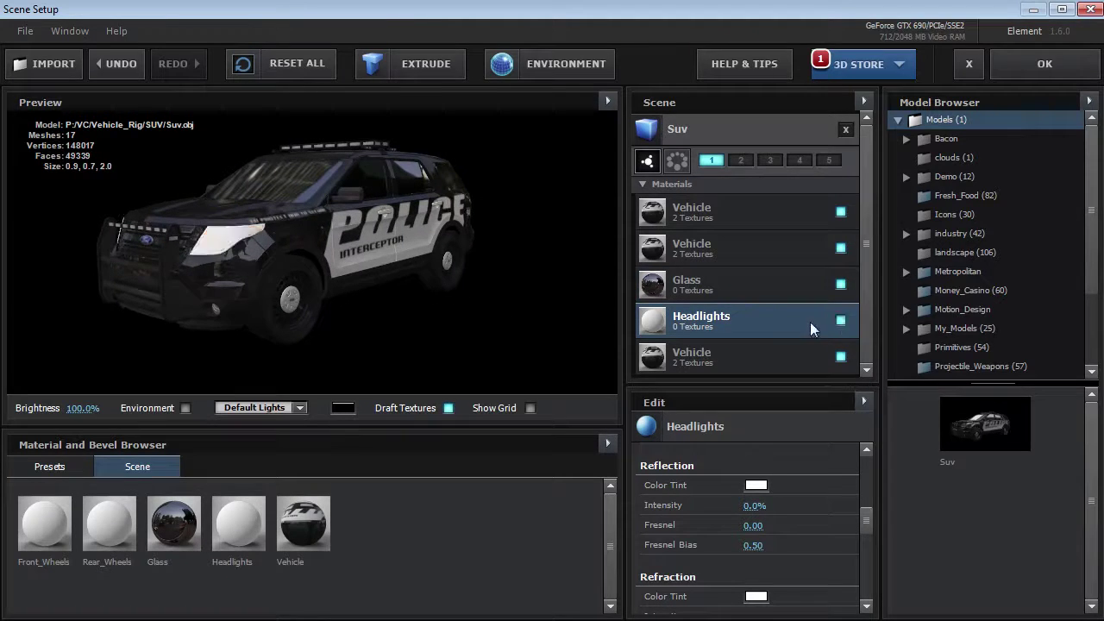
{"action": "scroll", "coordinate": [869, 516], "scroll_direction": "up", "scroll_amount": 5}
{"action": "left_click", "coordinate": [754, 521]}
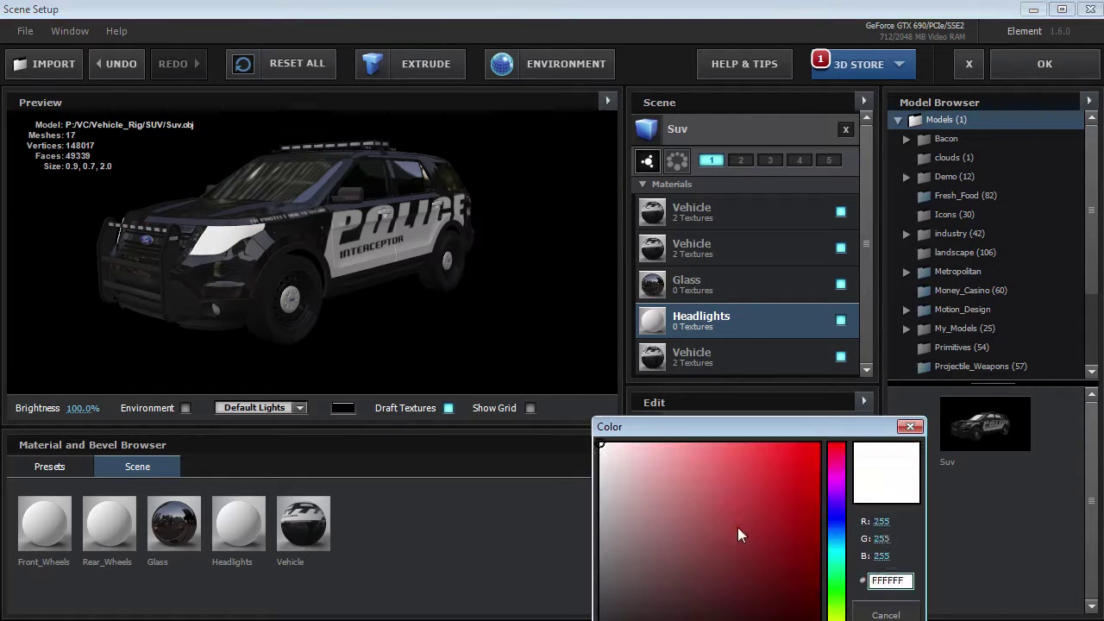
{"action": "left_click_drag", "start_coordinate": [723, 424], "coordinate": [656, 257]}
{"action": "left_click", "coordinate": [821, 480]}
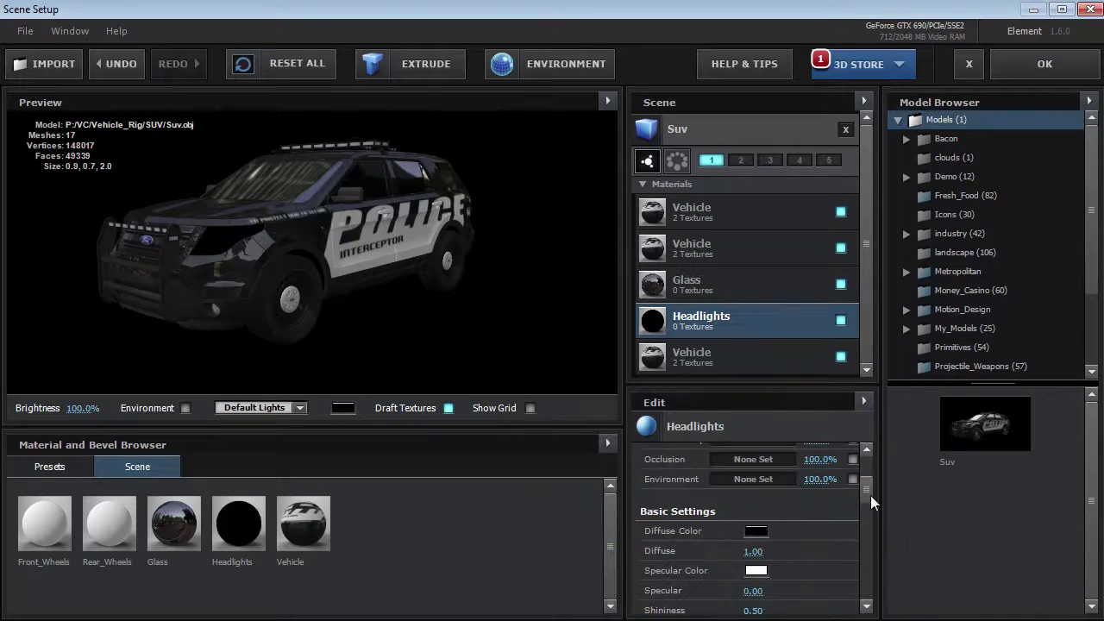
- Raise the Headlights material's reflection intensity and set its refraction intensity to 63%
{"action": "scroll", "coordinate": [866, 518], "scroll_direction": "down", "scroll_amount": 8}
{"action": "mouse_move", "coordinate": [864, 532]}
{"action": "left_mouse_down"}
{"action": "mouse_move", "coordinate": [864, 542]}
{"action": "mouse_move", "coordinate": [856, 513]}
{"action": "left_mouse_up"}
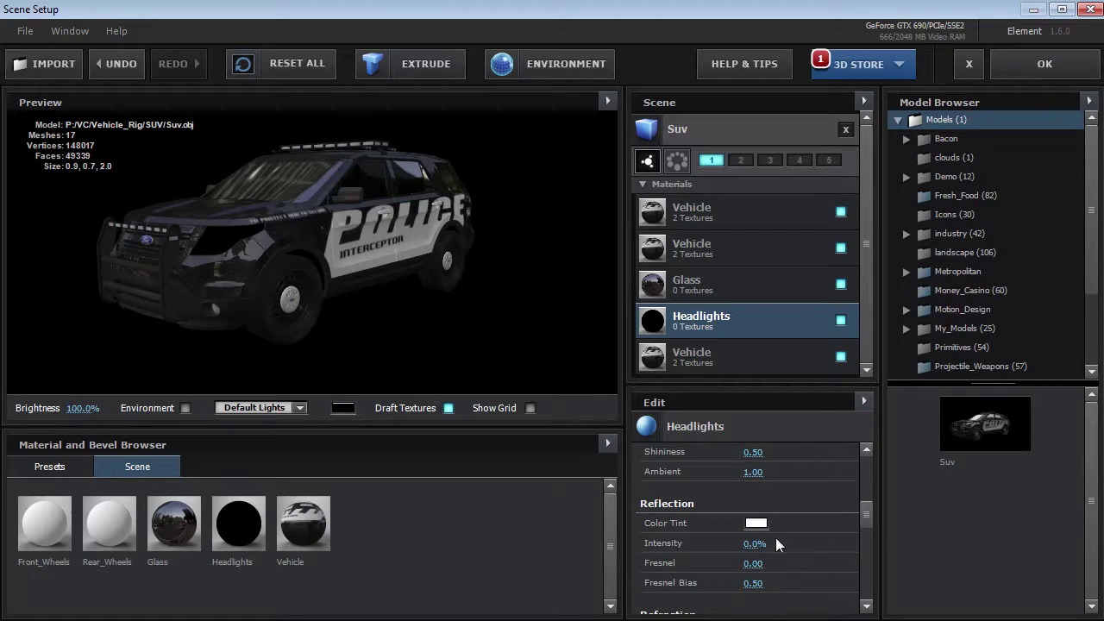
{"action": "left_click_drag", "start_coordinate": [751, 543], "coordinate": [769, 541]}
{"action": "left_click_drag", "start_coordinate": [864, 514], "coordinate": [864, 536]}
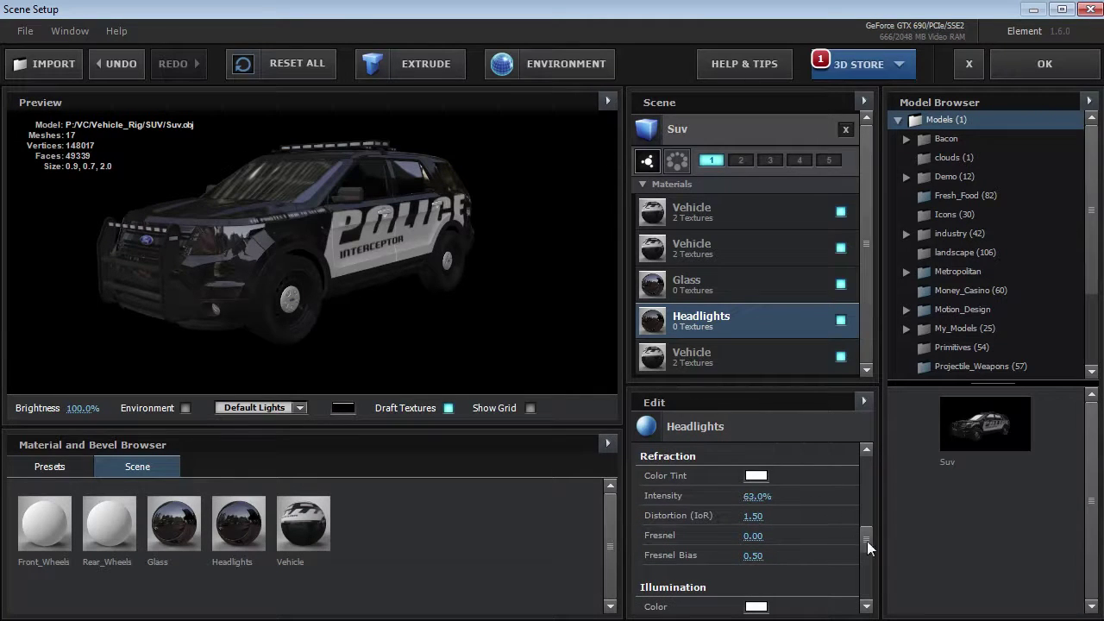
- Lower the Headlights material's Force Opacity and check the SUV in the preview
{"action": "left_click_drag", "start_coordinate": [868, 541], "coordinate": [870, 590]}
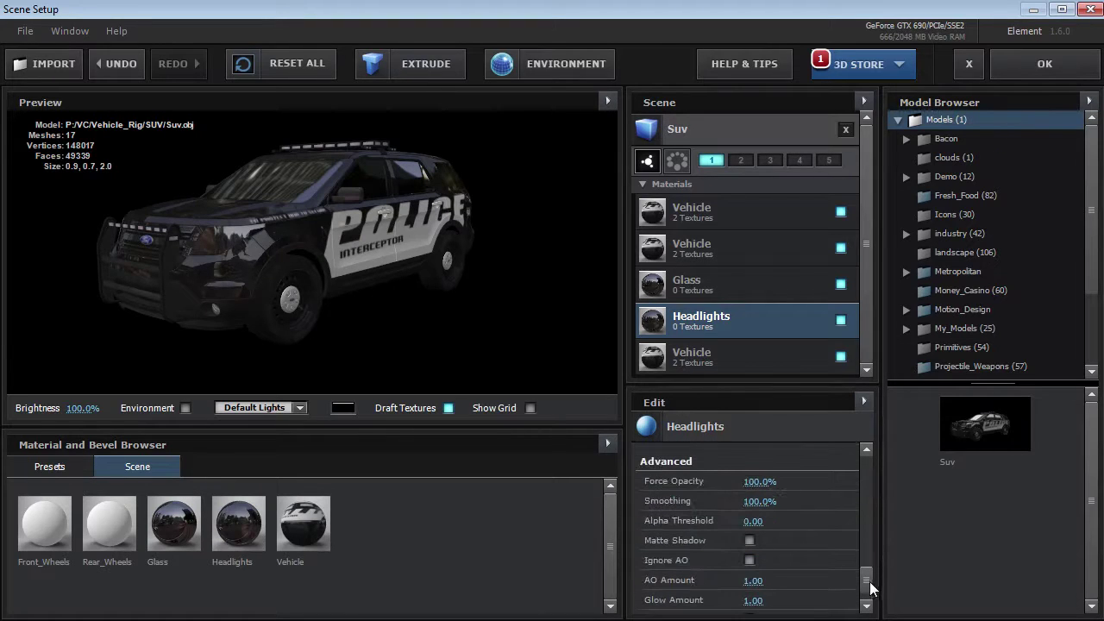
{"action": "left_click_drag", "start_coordinate": [760, 489], "coordinate": [744, 488]}
{"action": "mouse_move", "coordinate": [324, 255]}
{"action": "left_mouse_down"}
{"action": "mouse_move", "coordinate": [391, 253]}
{"action": "mouse_move", "coordinate": [323, 258]}
{"action": "mouse_move", "coordinate": [291, 237]}
{"action": "mouse_move", "coordinate": [358, 263]}
{"action": "mouse_move", "coordinate": [442, 252]}
{"action": "mouse_move", "coordinate": [341, 251]}
{"action": "left_mouse_up"}
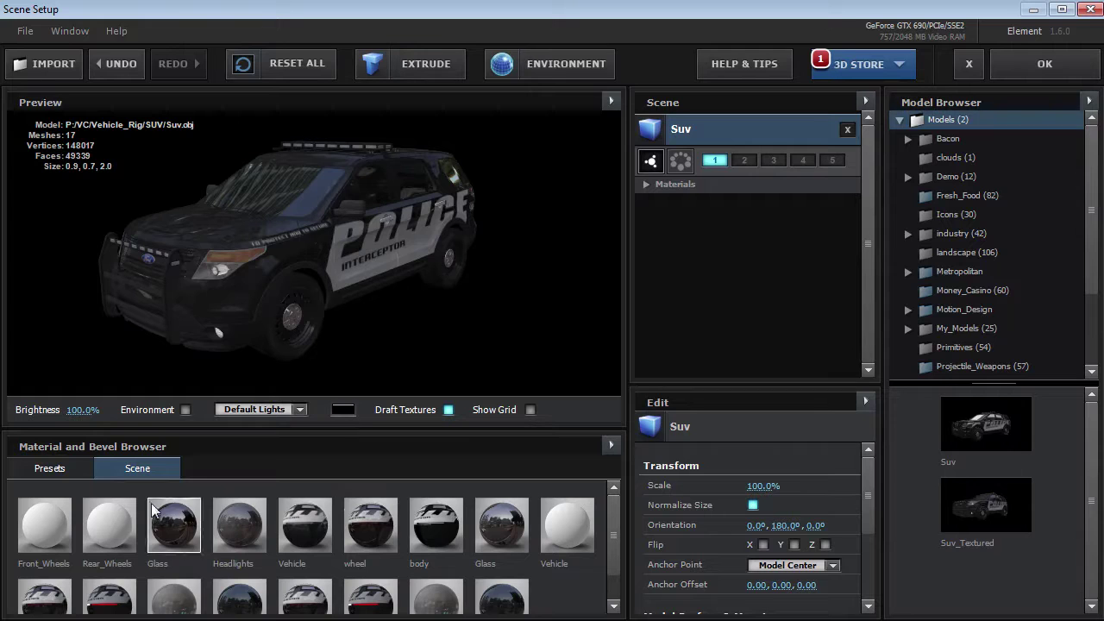
- Remove all unused materials from the scene
{"action": "left_click", "coordinate": [609, 449]}
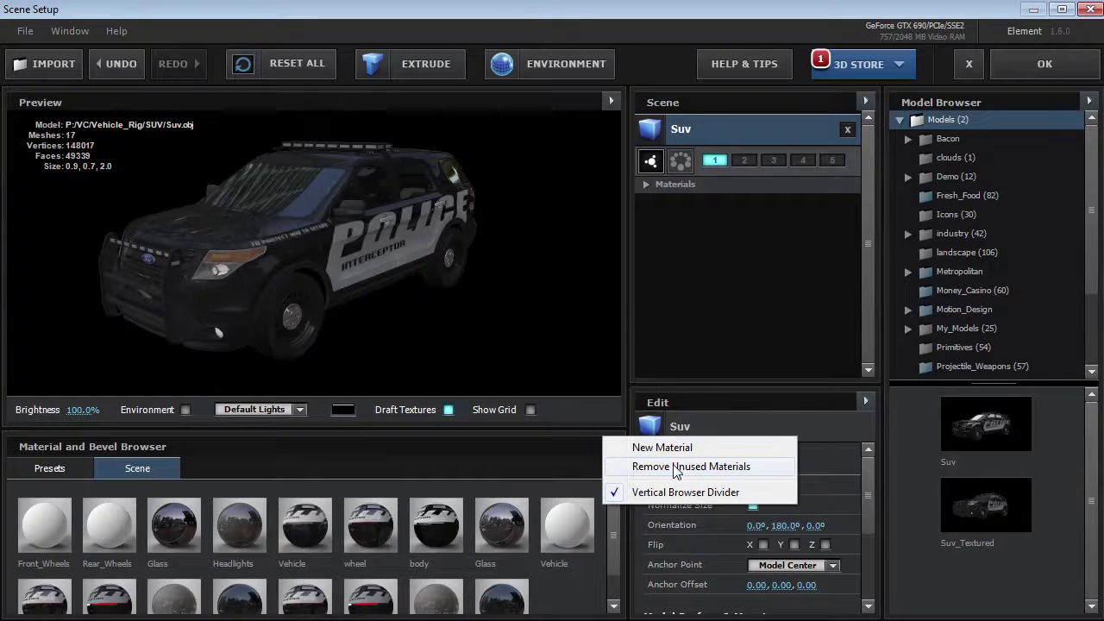
{"action": "left_click", "coordinate": [713, 467]}
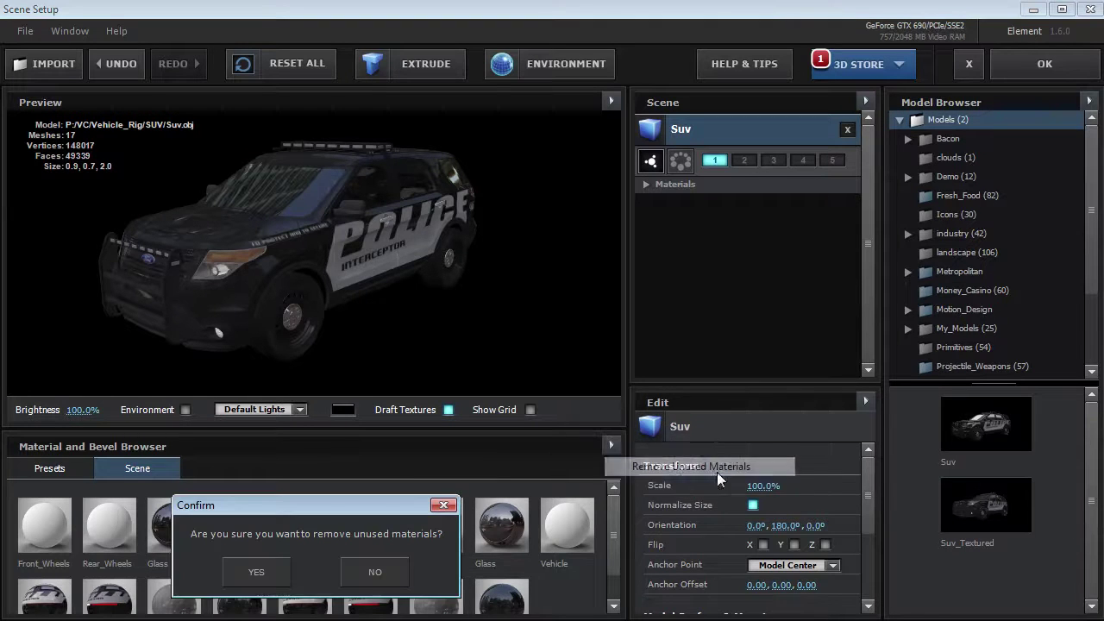
{"action": "left_click_drag", "start_coordinate": [330, 516], "coordinate": [339, 494]}
{"action": "left_click", "coordinate": [271, 552]}
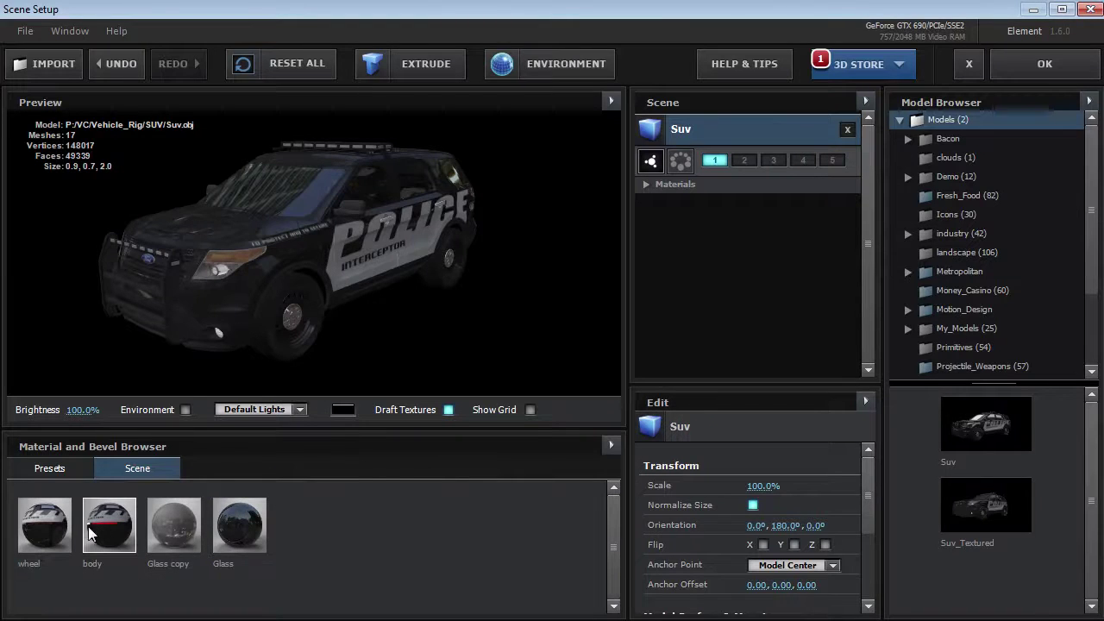
- Show the Suv model's materials and hide both wheel materials, leaving only the vehicle body parts displayed
{"action": "left_click_drag", "start_coordinate": [239, 308], "coordinate": [262, 312]}
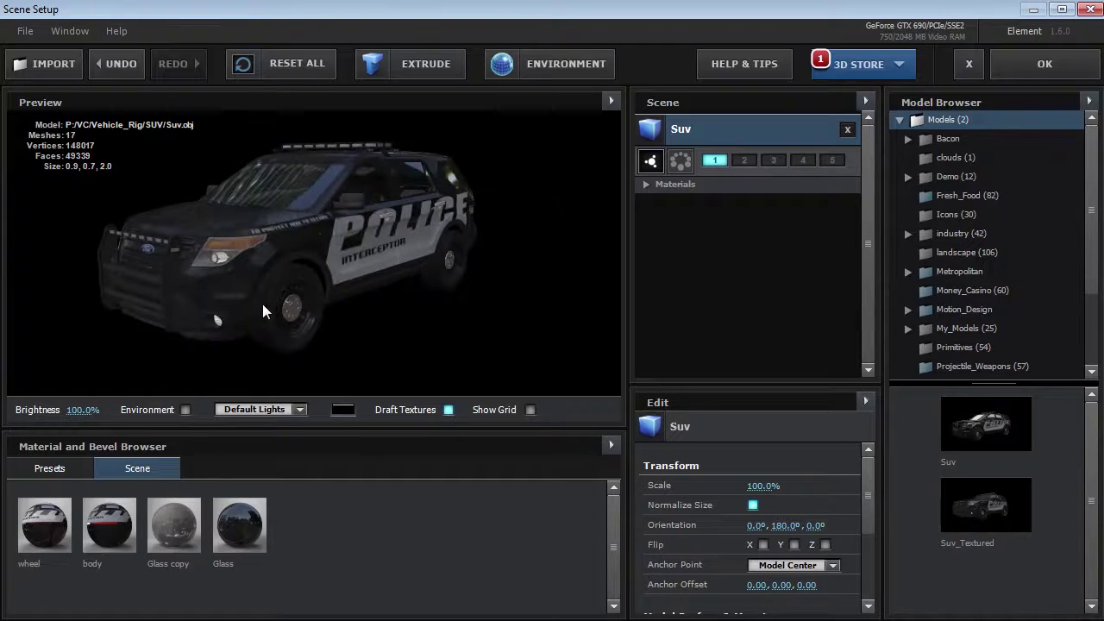
{"action": "left_click_drag", "start_coordinate": [325, 270], "coordinate": [607, 217]}
{"action": "left_click", "coordinate": [654, 183]}
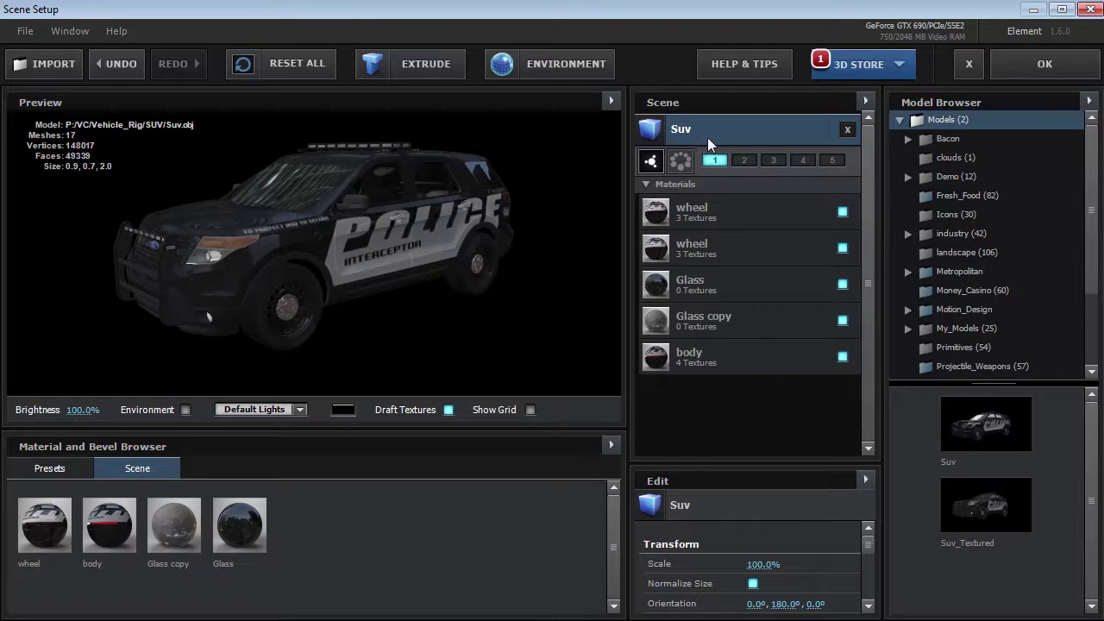
{"action": "left_click", "coordinate": [843, 211]}
{"action": "left_click", "coordinate": [843, 248]}
{"action": "left_click_drag", "start_coordinate": [400, 257], "coordinate": [424, 230]}
- Duplicate the Suv model and hide the Glass, Glass copy and body materials in the duplicate
{"action": "right_click", "coordinate": [730, 122]}
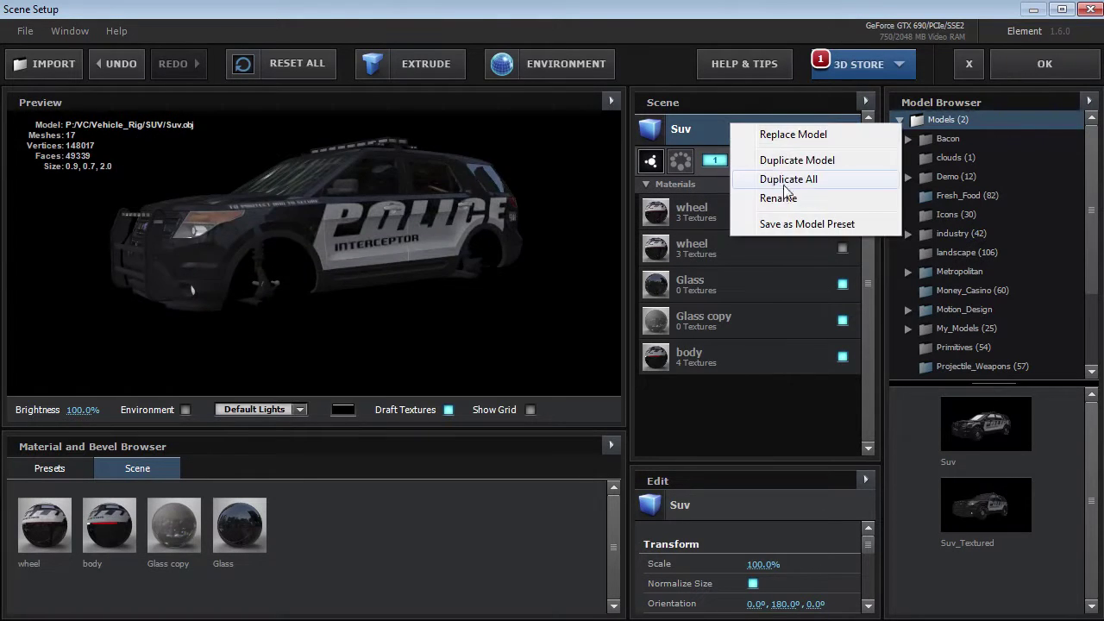
{"action": "left_click", "coordinate": [799, 164]}
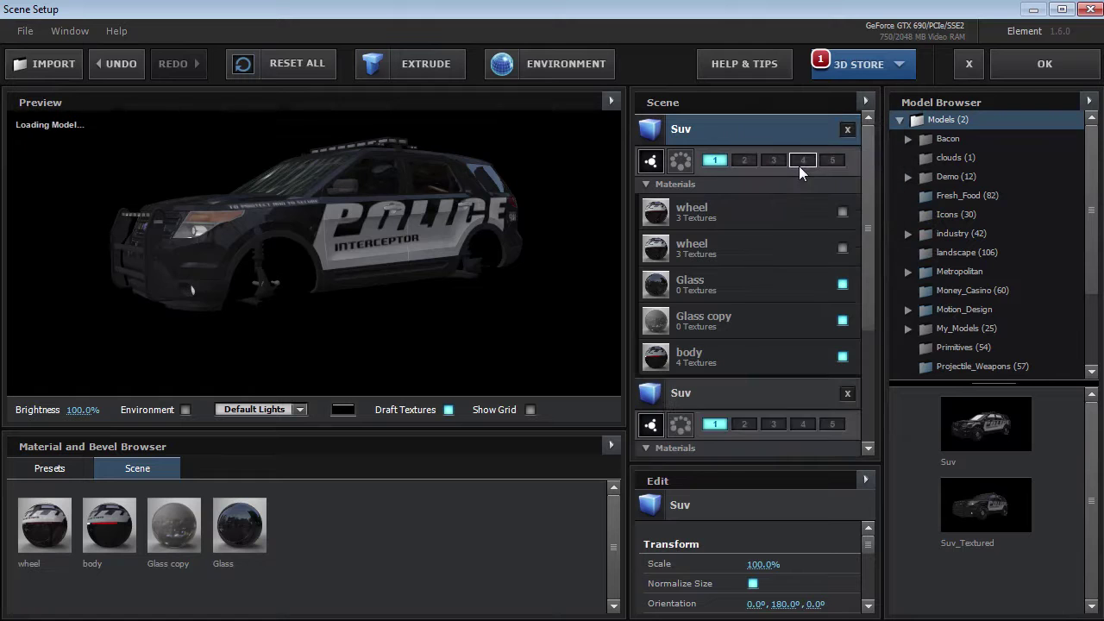
{"action": "left_click", "coordinate": [843, 284]}
{"action": "left_click", "coordinate": [843, 320]}
{"action": "left_click", "coordinate": [843, 356]}
- Show only the first wheel material, the front wheels, in the duplicate Suv and assign that model to group 2
{"action": "left_click", "coordinate": [846, 253]}
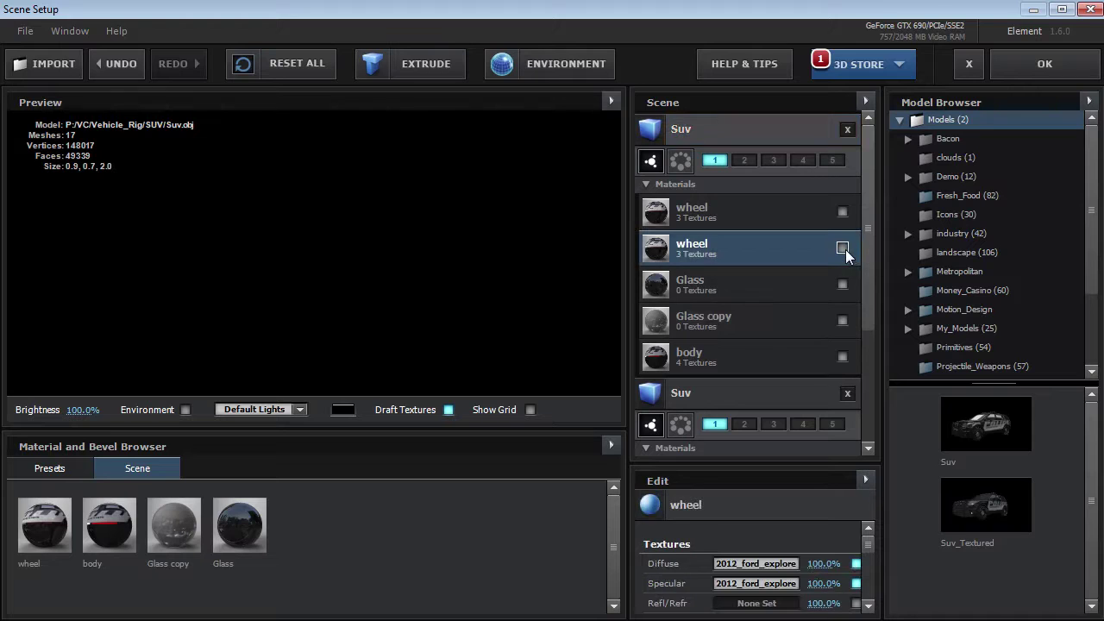
{"action": "left_click", "coordinate": [842, 211]}
{"action": "left_click", "coordinate": [843, 248]}
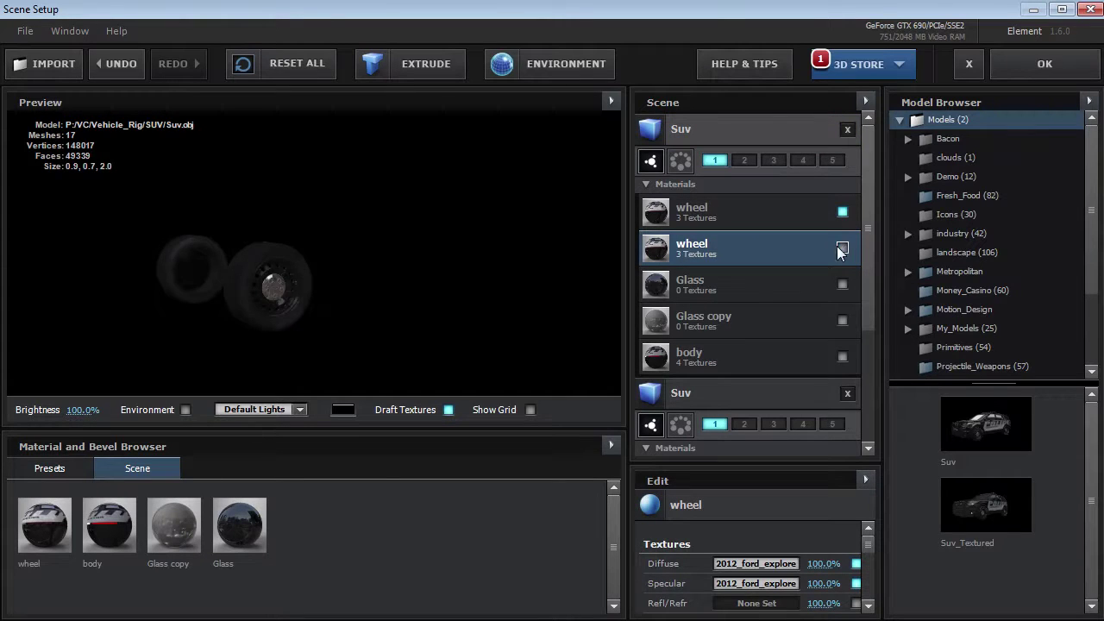
{"action": "left_click_drag", "start_coordinate": [355, 254], "coordinate": [423, 232]}
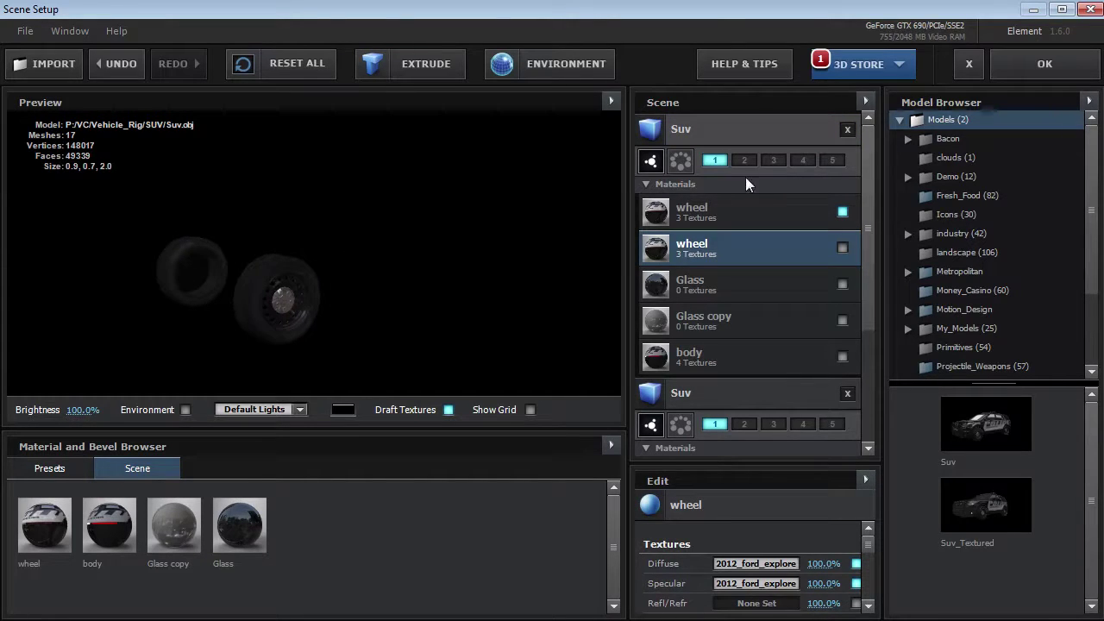
{"action": "left_click", "coordinate": [684, 139]}
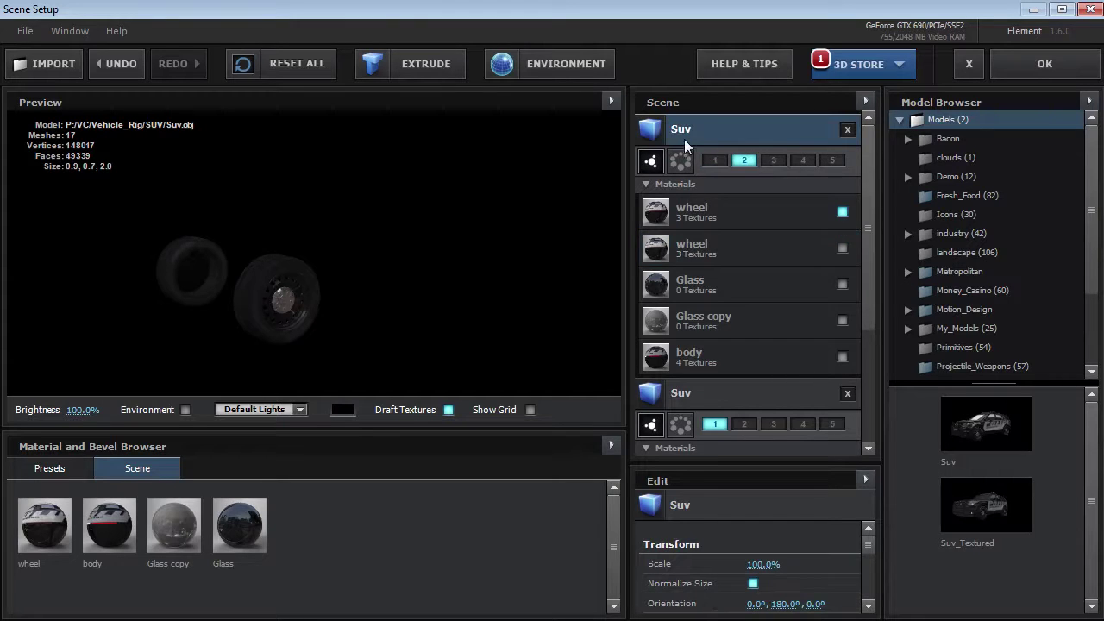
- Duplicate the front-wheel Suv model and show only the second wheel material, the rear wheels, in the new copy
{"action": "right_click", "coordinate": [684, 139]}
{"action": "left_click", "coordinate": [756, 176]}
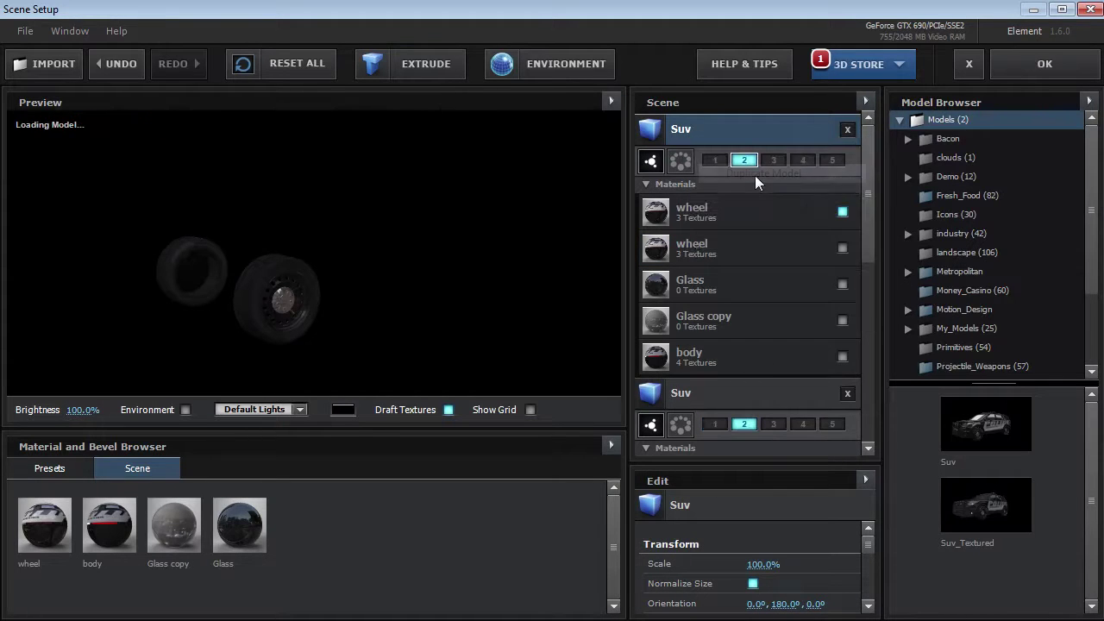
{"action": "left_click", "coordinate": [842, 247]}
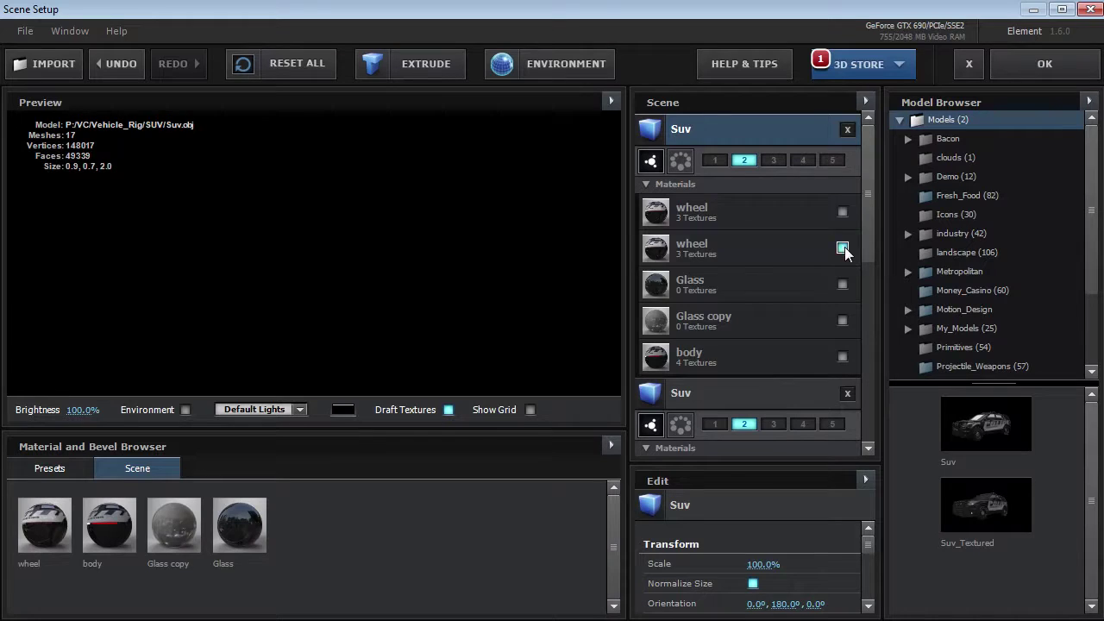
{"action": "left_click", "coordinate": [705, 278]}
{"action": "left_click", "coordinate": [728, 259]}
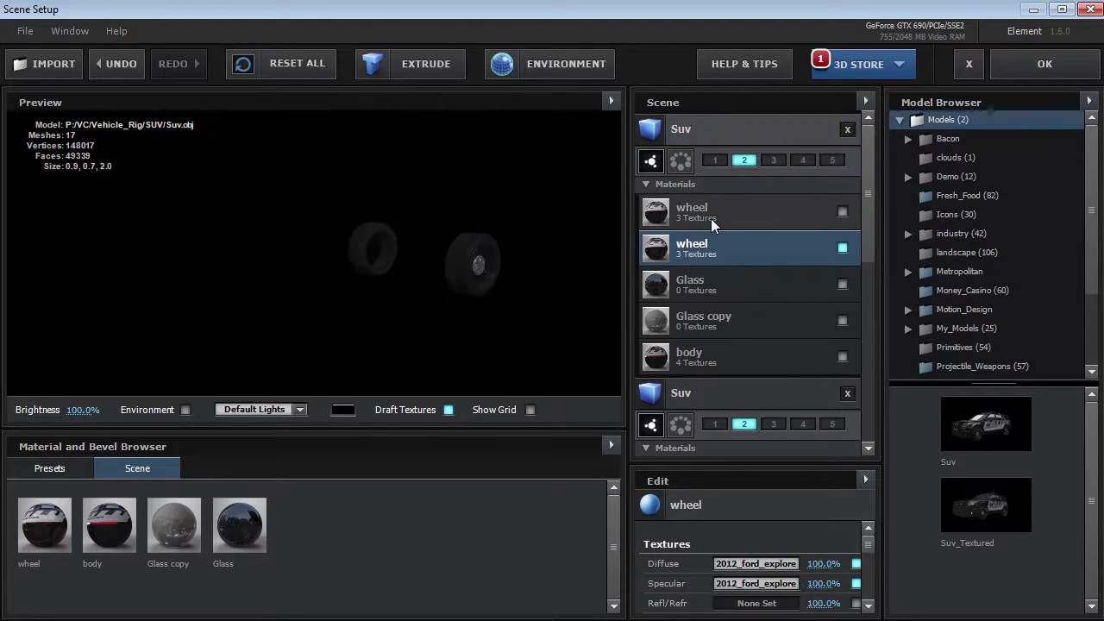
- Try groups 3 and 1 as the group assignment of the rear-wheel Suv model
{"action": "left_click", "coordinate": [753, 140]}
{"action": "left_click", "coordinate": [771, 164]}
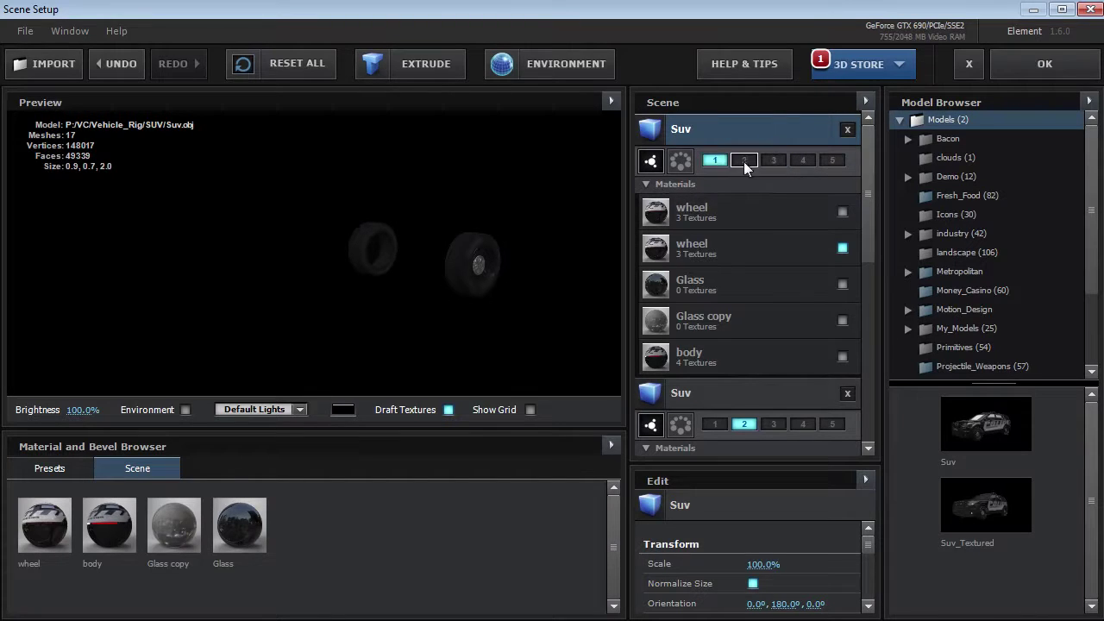
{"action": "left_click", "coordinate": [715, 161]}
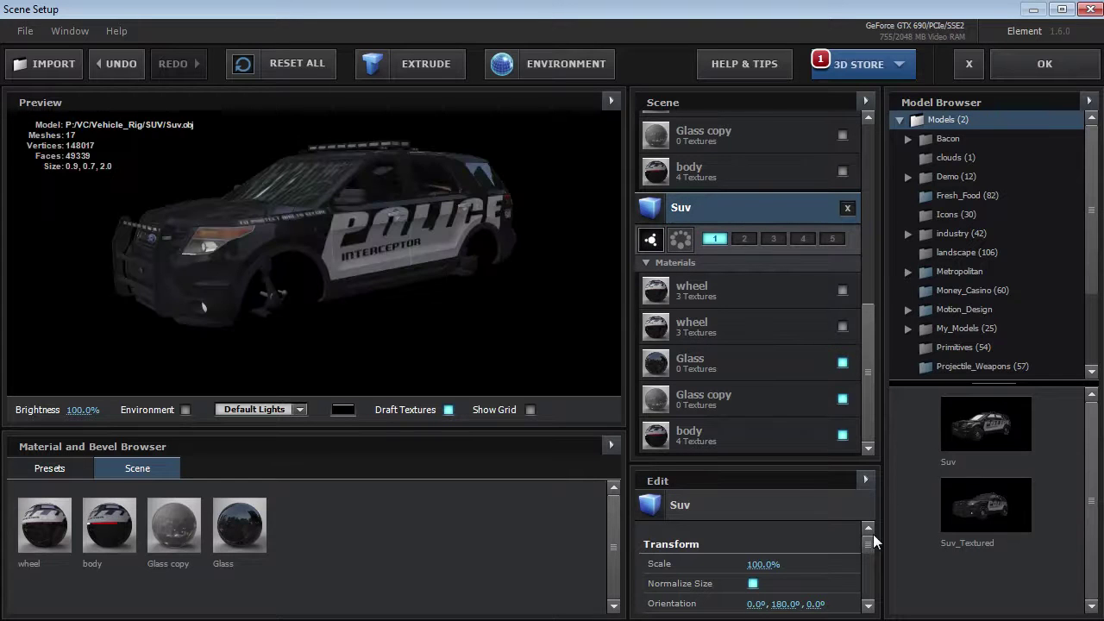
- Check the transform and anchor settings of the SUV body model and apply the Element scene setup to the composition
{"action": "left_click_drag", "start_coordinate": [868, 545], "coordinate": [869, 558]}
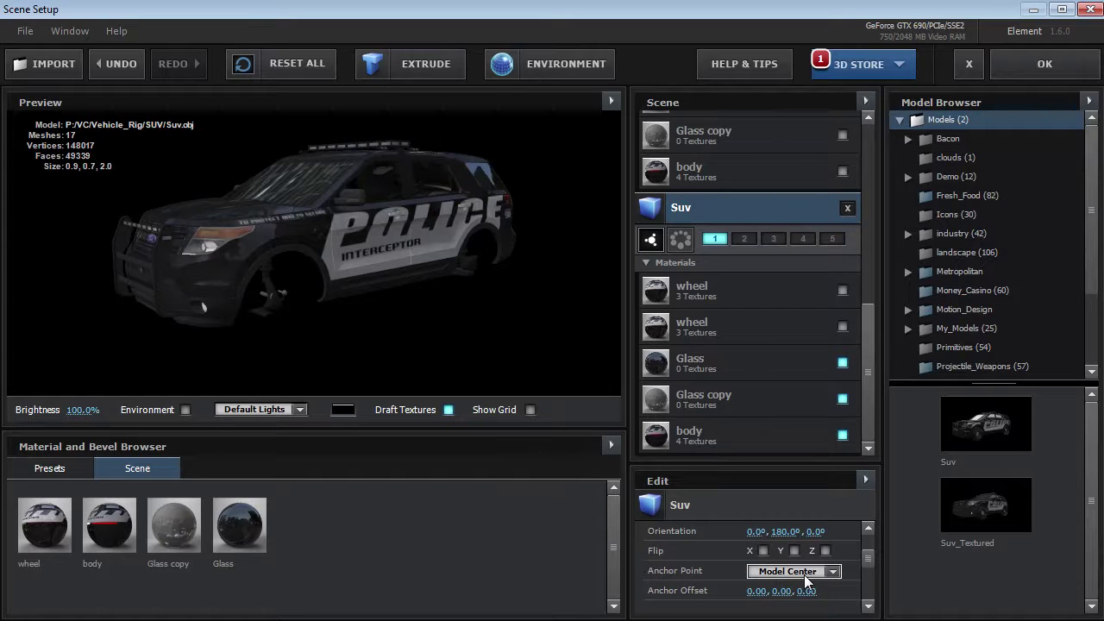
{"action": "mouse_move", "coordinate": [319, 260]}
{"action": "left_mouse_down"}
{"action": "mouse_move", "coordinate": [467, 244]}
{"action": "mouse_move", "coordinate": [311, 268]}
{"action": "left_mouse_up"}
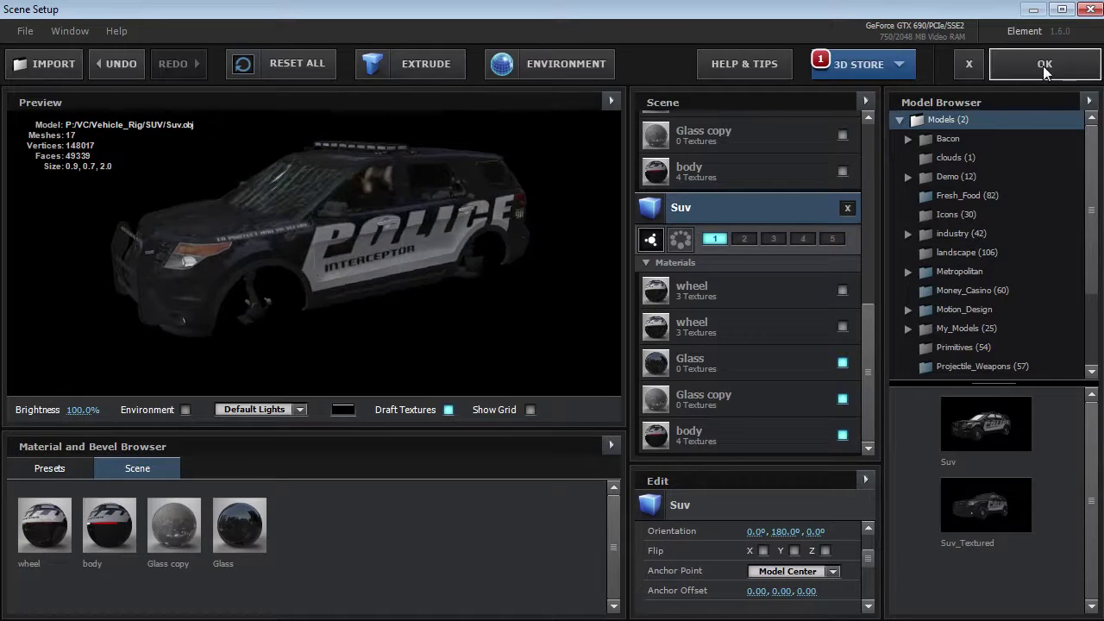
{"action": "left_click", "coordinate": [1043, 65]}
{"action": "left_click_drag", "start_coordinate": [728, 298], "coordinate": [694, 294]}
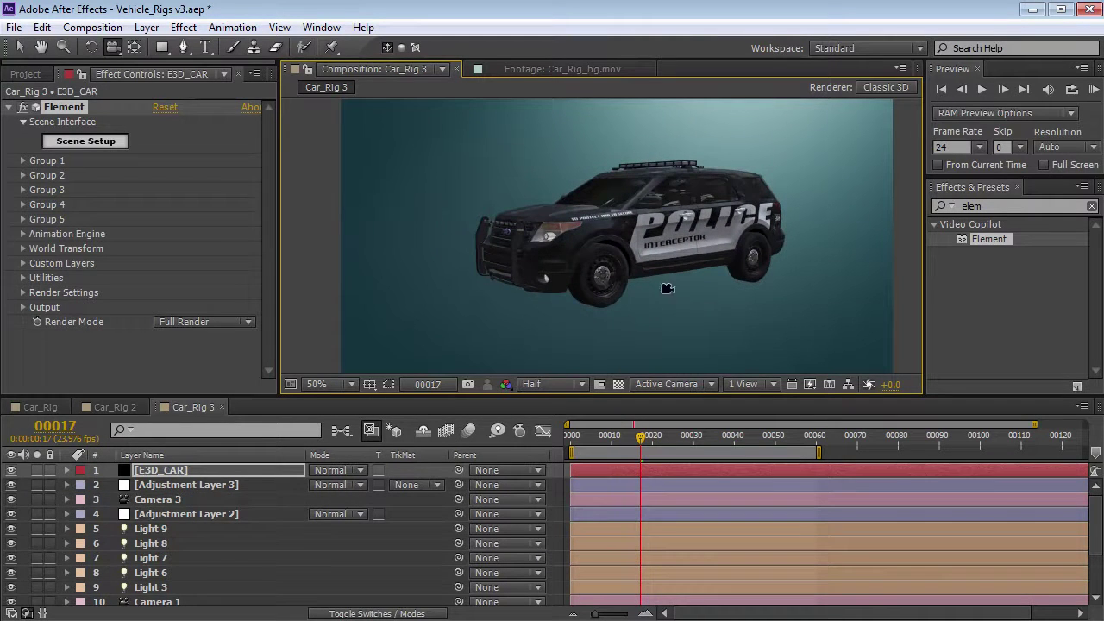
- Enable Multi-Object in the Particle Look settings of Group 2, the front wheels
{"action": "left_click", "coordinate": [80, 199]}
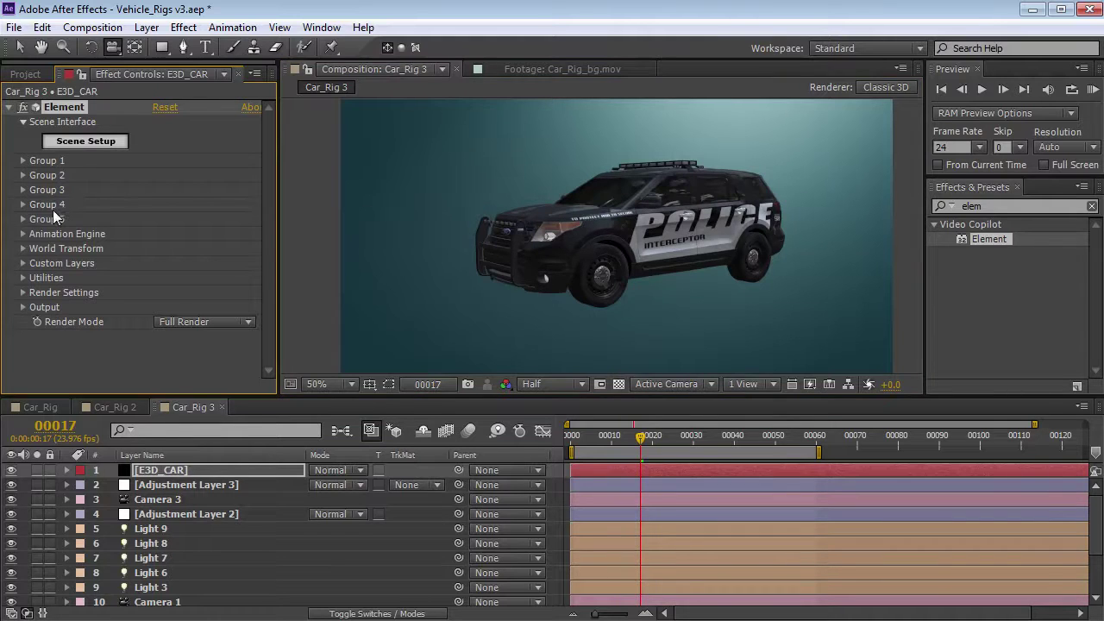
{"action": "left_click", "coordinate": [23, 176]}
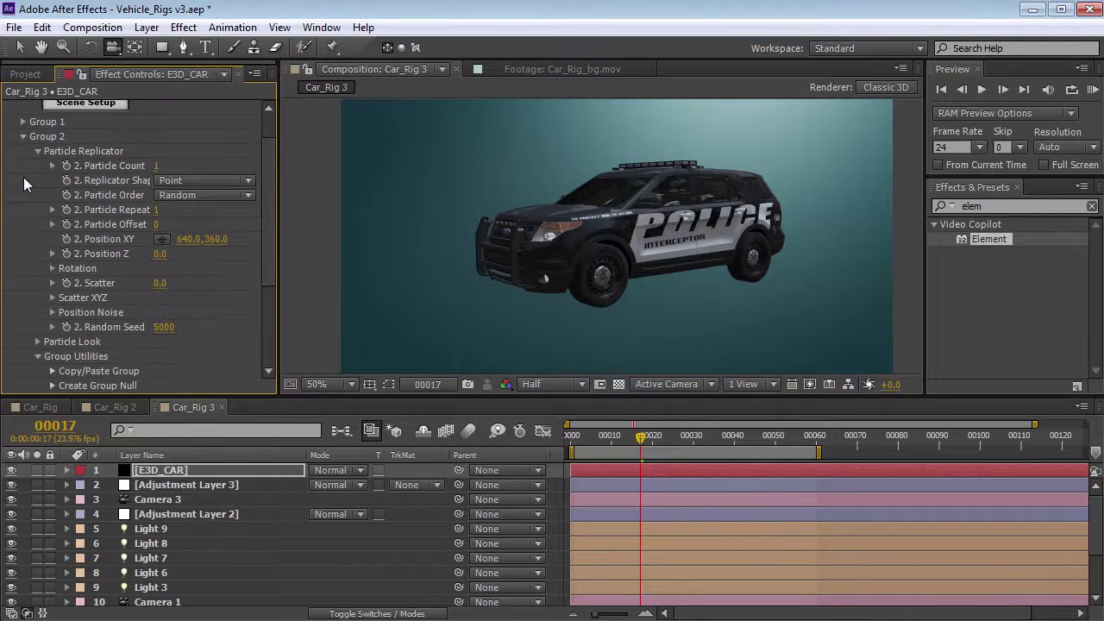
{"action": "left_click", "coordinate": [35, 150]}
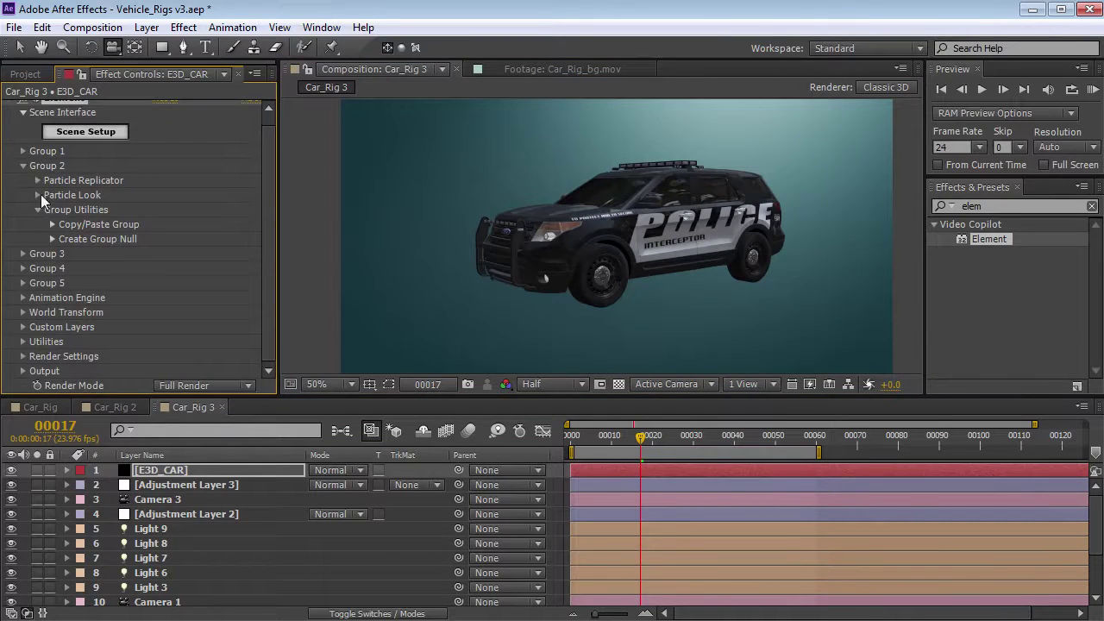
{"action": "left_click", "coordinate": [38, 195]}
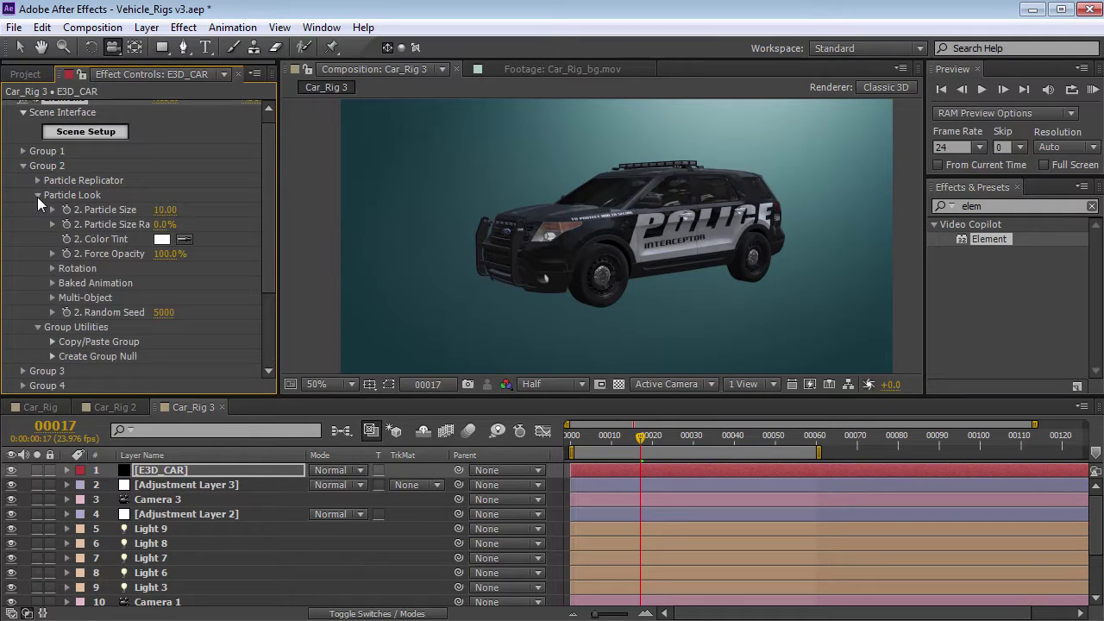
{"action": "left_click", "coordinate": [53, 297]}
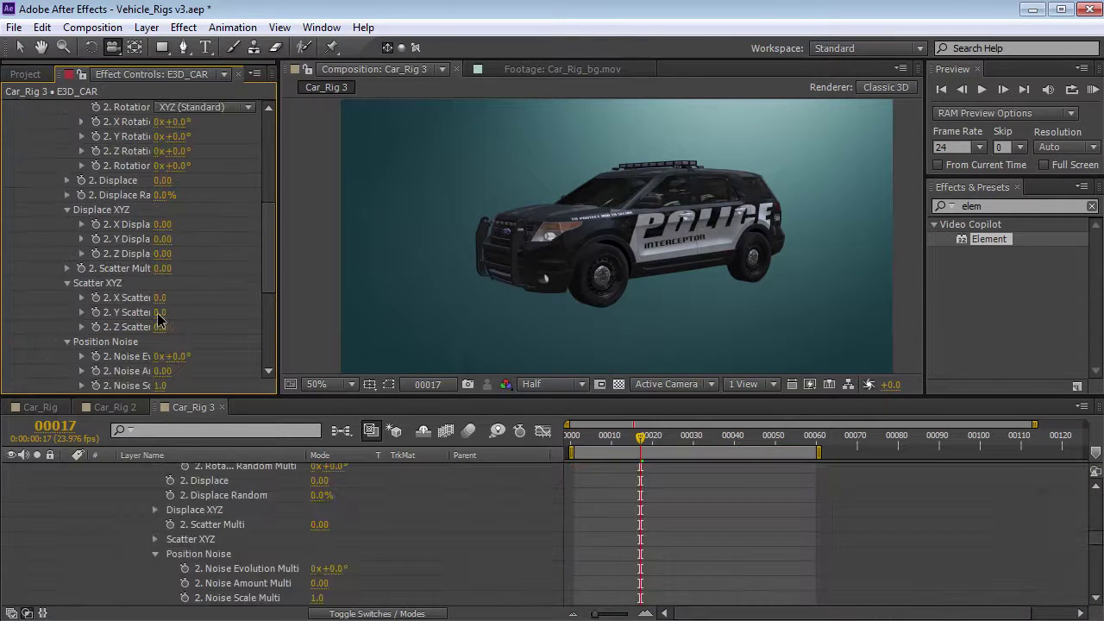
{"action": "scroll", "coordinate": [271, 242], "scroll_direction": "up", "scroll_amount": 4}
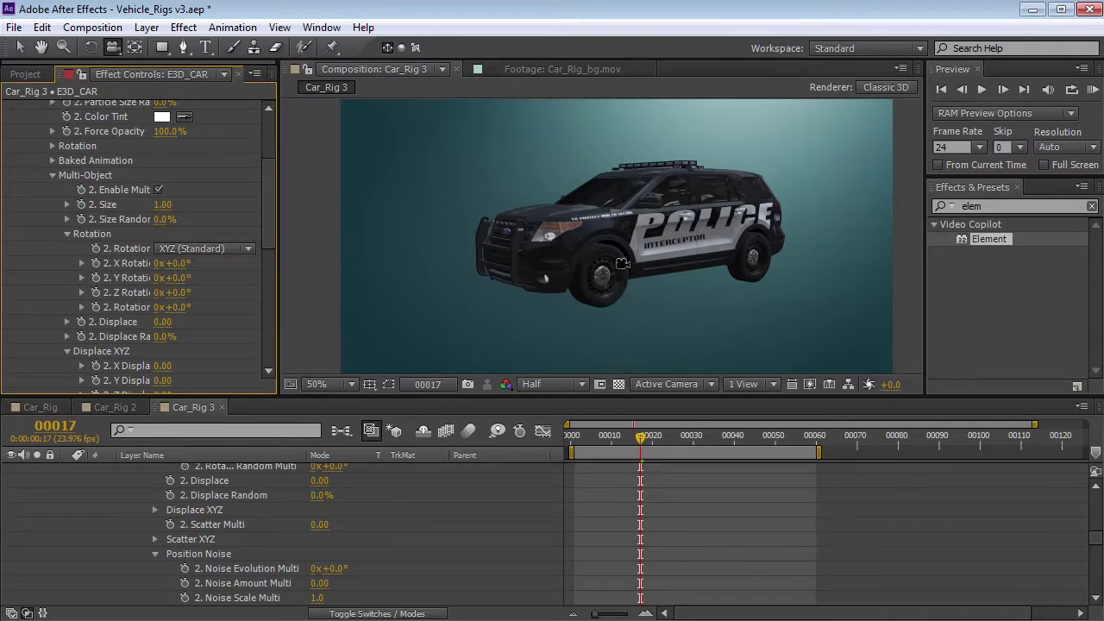
- Try turning the front wheels with Group 2's multi-object Y Rotation, ending at 5°, while viewing the SUV from below
{"action": "mouse_move", "coordinate": [179, 282]}
{"action": "left_mouse_down"}
{"action": "mouse_move", "coordinate": [158, 268]}
{"action": "mouse_move", "coordinate": [178, 267]}
{"action": "left_mouse_up"}
{"action": "left_click_drag", "start_coordinate": [536, 289], "coordinate": [561, 255]}
{"action": "mouse_move", "coordinate": [180, 281]}
{"action": "left_mouse_down"}
{"action": "mouse_move", "coordinate": [153, 283]}
{"action": "mouse_move", "coordinate": [185, 286]}
{"action": "left_mouse_up"}
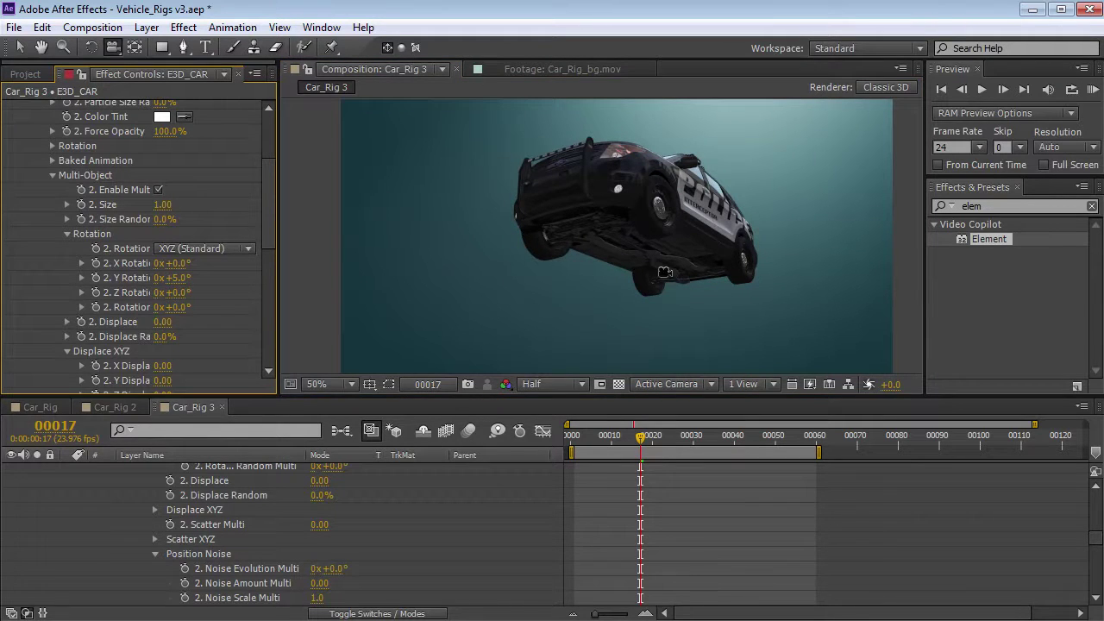
- Try rotating Group 2 with its general Particle Look rotation and undo the change
{"action": "scroll", "coordinate": [265, 230], "scroll_direction": "up", "scroll_amount": 3}
{"action": "scroll", "coordinate": [266, 223], "scroll_direction": "up", "scroll_amount": 3}
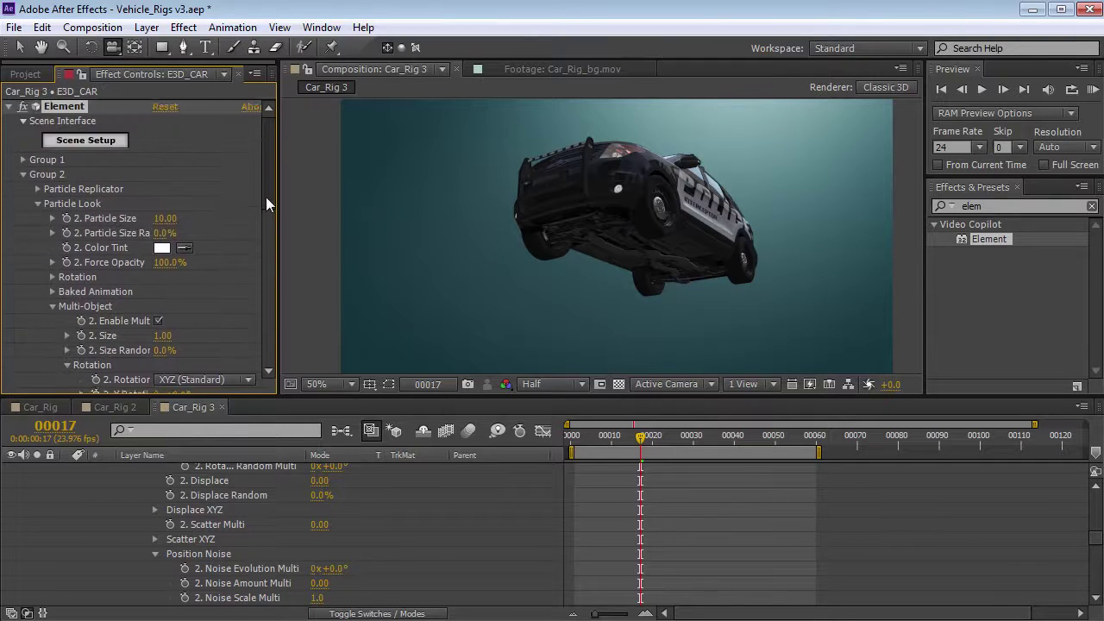
{"action": "left_click", "coordinate": [51, 279]}
{"action": "left_click_drag", "start_coordinate": [172, 312], "coordinate": [239, 306]}
{"action": "key", "text": "ctrl+z"}
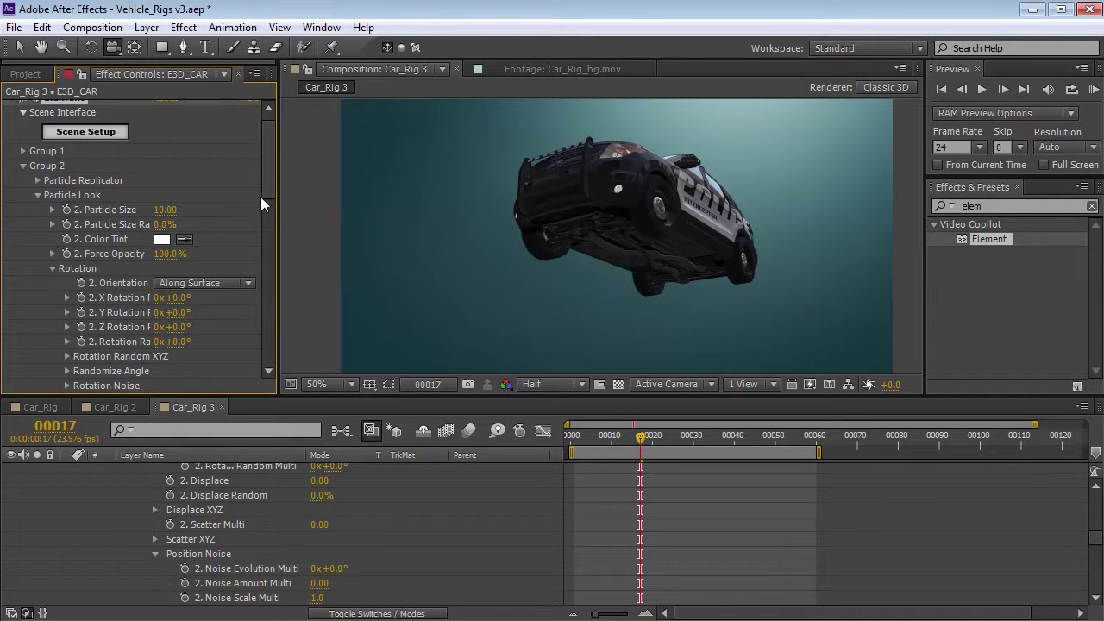
- Keyframe Group 2's multi-object X Rotation from 0° near frame 1 to -1x-27° at frame 37 and scrub through the spin
{"action": "left_click_drag", "start_coordinate": [268, 181], "coordinate": [273, 207]}
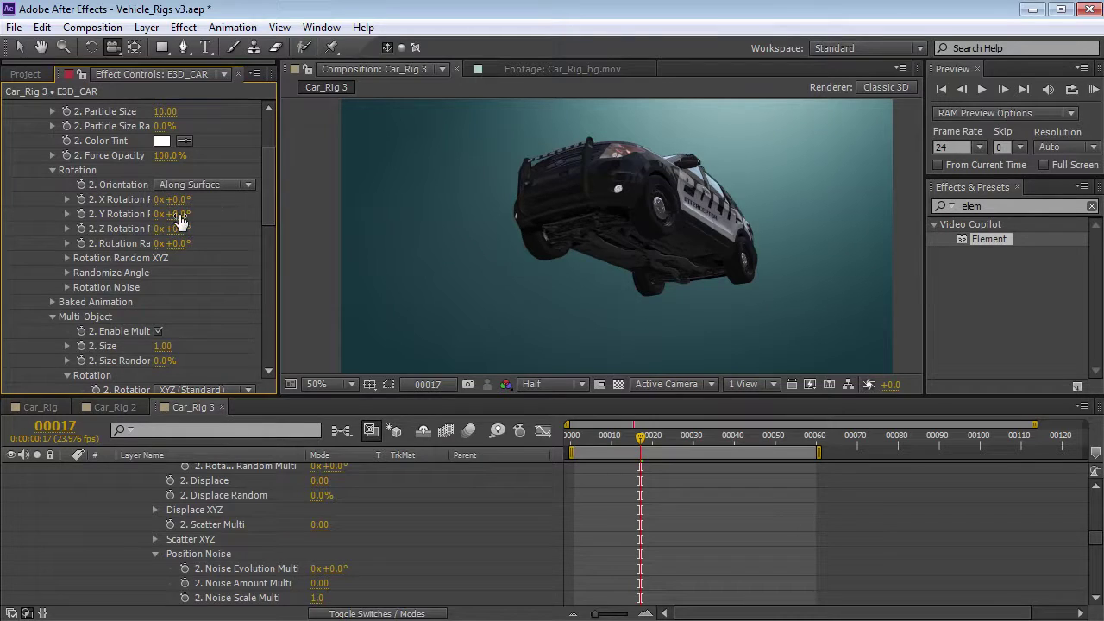
{"action": "scroll", "coordinate": [272, 216], "scroll_direction": "down", "scroll_amount": 5}
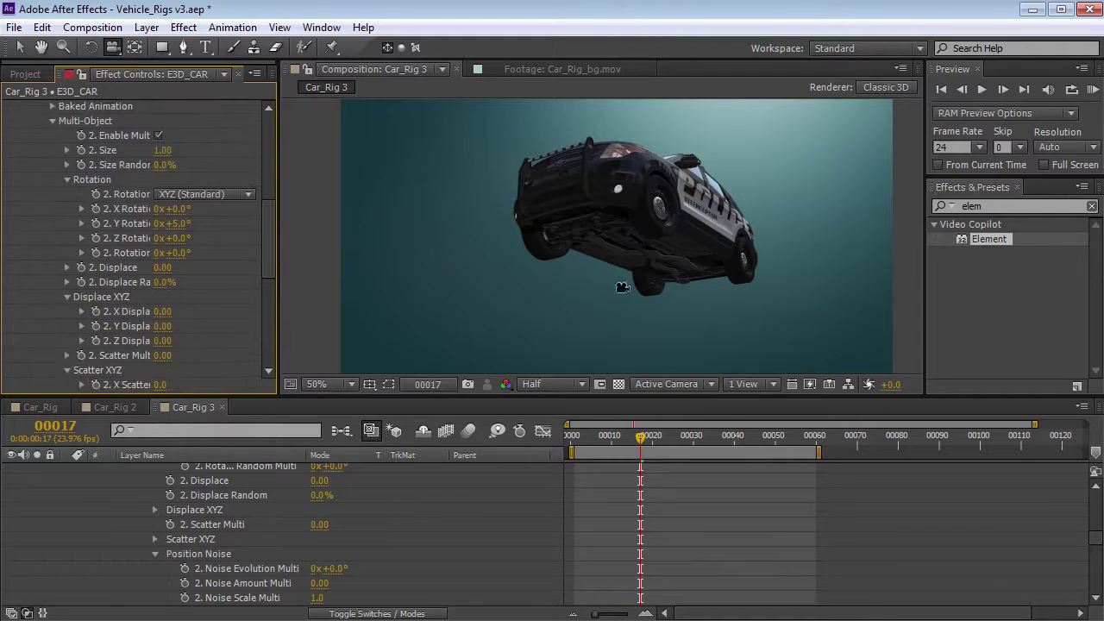
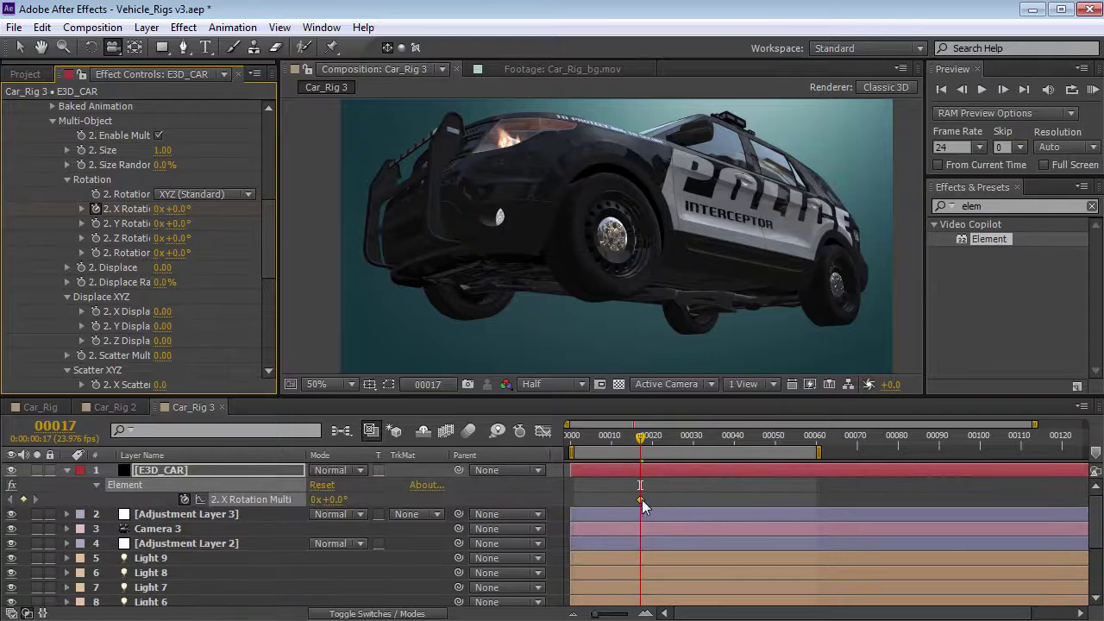
{"action": "left_click_drag", "start_coordinate": [574, 443], "coordinate": [722, 455]}
{"action": "left_click_drag", "start_coordinate": [176, 210], "coordinate": [134, 210]}
{"action": "left_click_drag", "start_coordinate": [584, 441], "coordinate": [651, 454]}
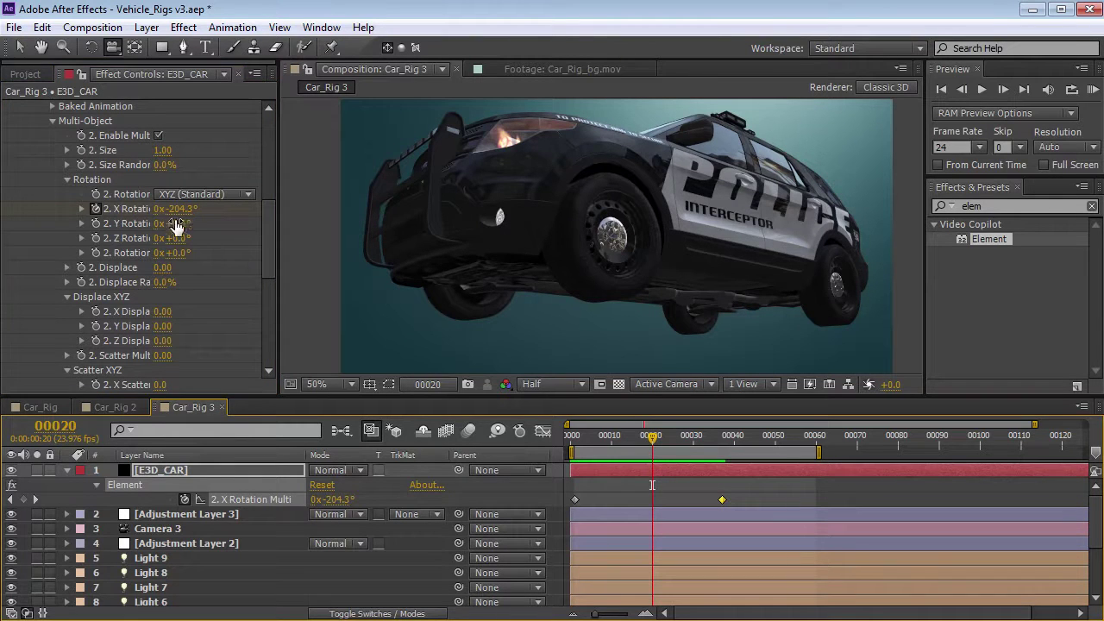
- Try steering the spinning front wheels with Y Rotation in the standard XYZ order, scrub the result, and undo it
{"action": "left_click_drag", "start_coordinate": [183, 223], "coordinate": [216, 222]}
{"action": "left_click_drag", "start_coordinate": [652, 438], "coordinate": [598, 446]}
{"action": "key", "text": "ctrl+z"}
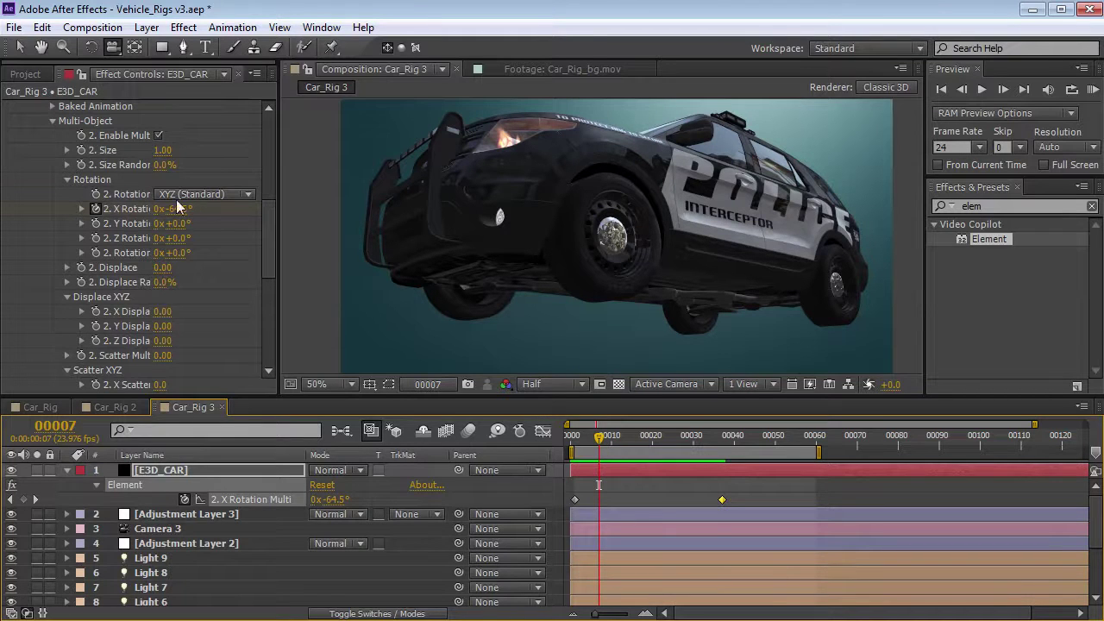
- Widen the effect settings area and set Group 2's multi-object Rotation Order to YXZ
{"action": "left_click", "coordinate": [238, 197]}
{"action": "left_click", "coordinate": [279, 187]}
{"action": "left_click_drag", "start_coordinate": [279, 187], "coordinate": [312, 188]}
{"action": "left_click", "coordinate": [224, 187]}
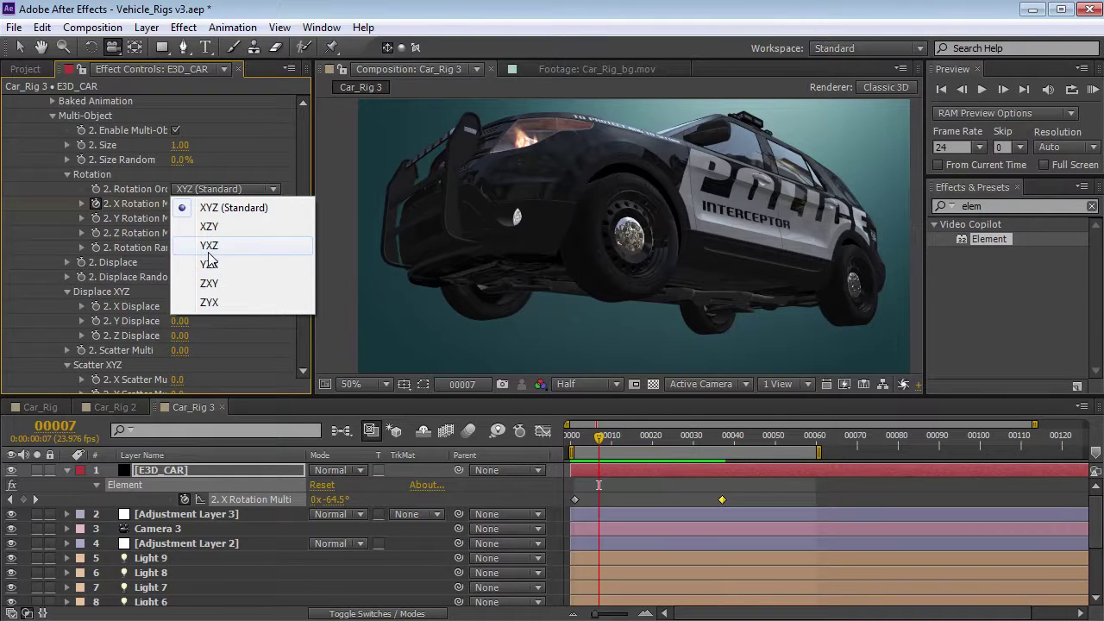
{"action": "left_click", "coordinate": [209, 246]}
- Test steering the spinning front wheels with Group 2's Y Rotation at -36°, scrub the animation, and reset the value to 0°
{"action": "key", "text": "space"}
{"action": "left_click_drag", "start_coordinate": [191, 218], "coordinate": [167, 218]}
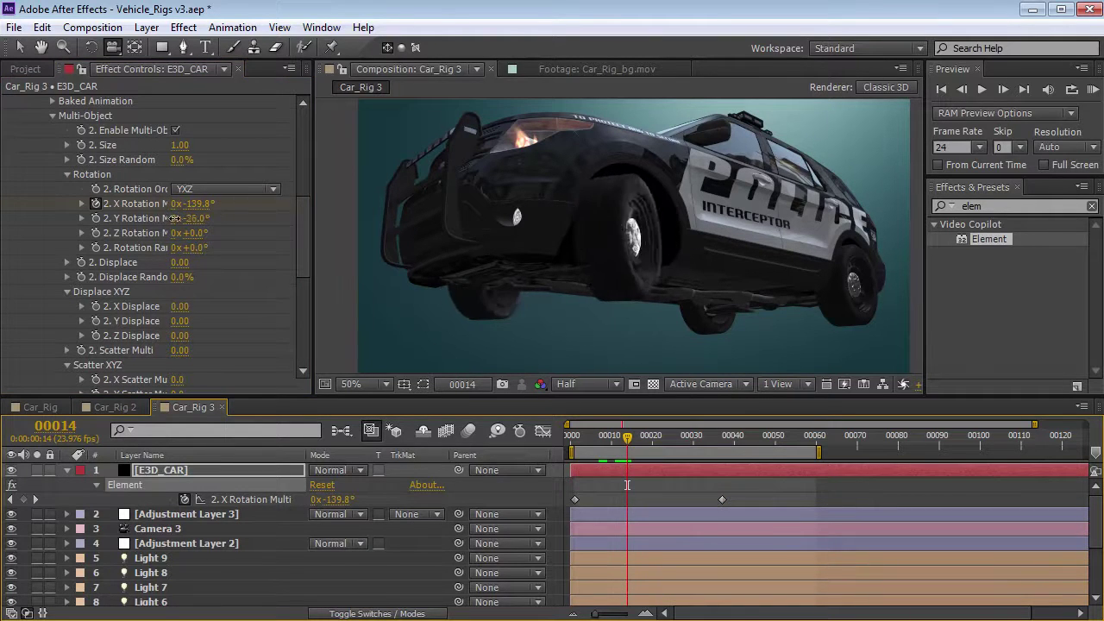
{"action": "left_click_drag", "start_coordinate": [609, 440], "coordinate": [656, 447]}
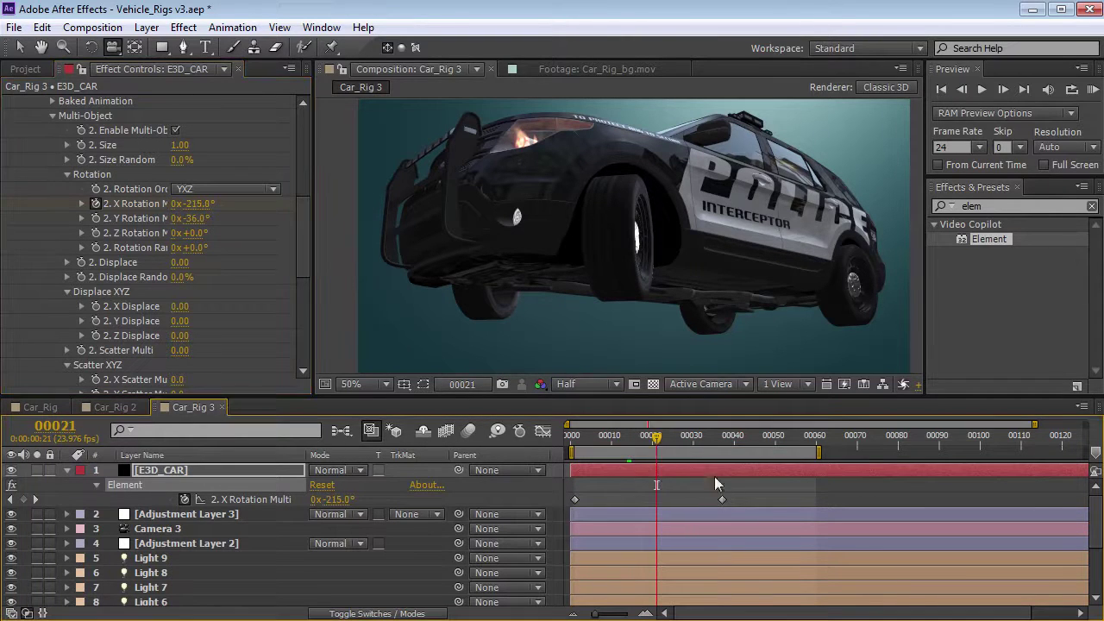
{"action": "left_click_drag", "start_coordinate": [633, 307], "coordinate": [596, 310]}
{"action": "left_click_drag", "start_coordinate": [604, 438], "coordinate": [672, 440]}
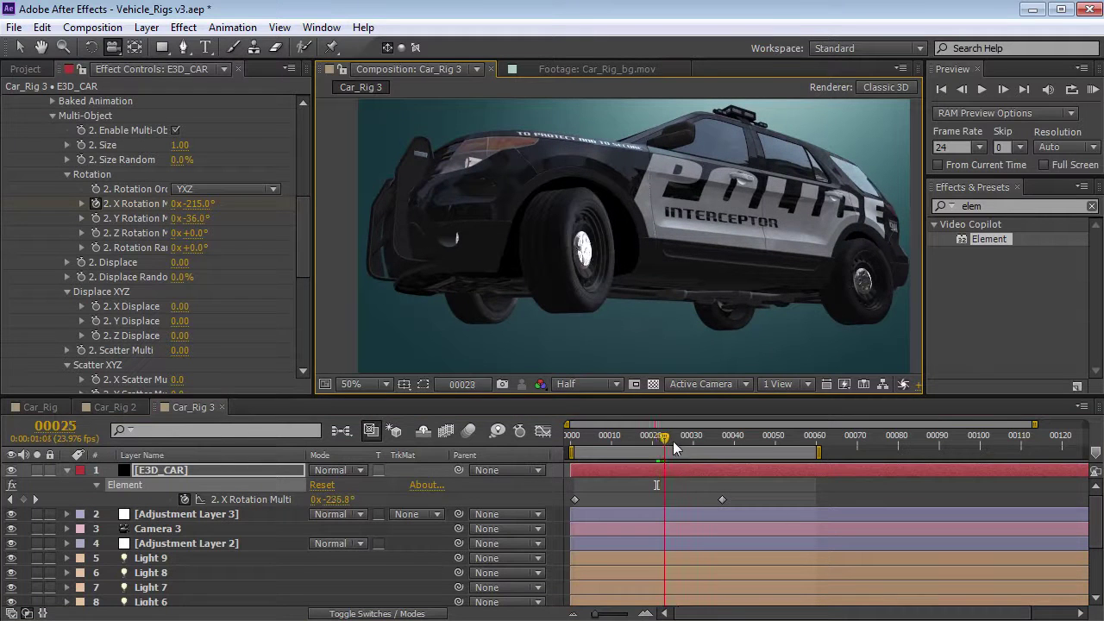
{"action": "left_click", "coordinate": [200, 223]}
{"action": "type", "text": "0"}
{"action": "key", "text": "Return"}
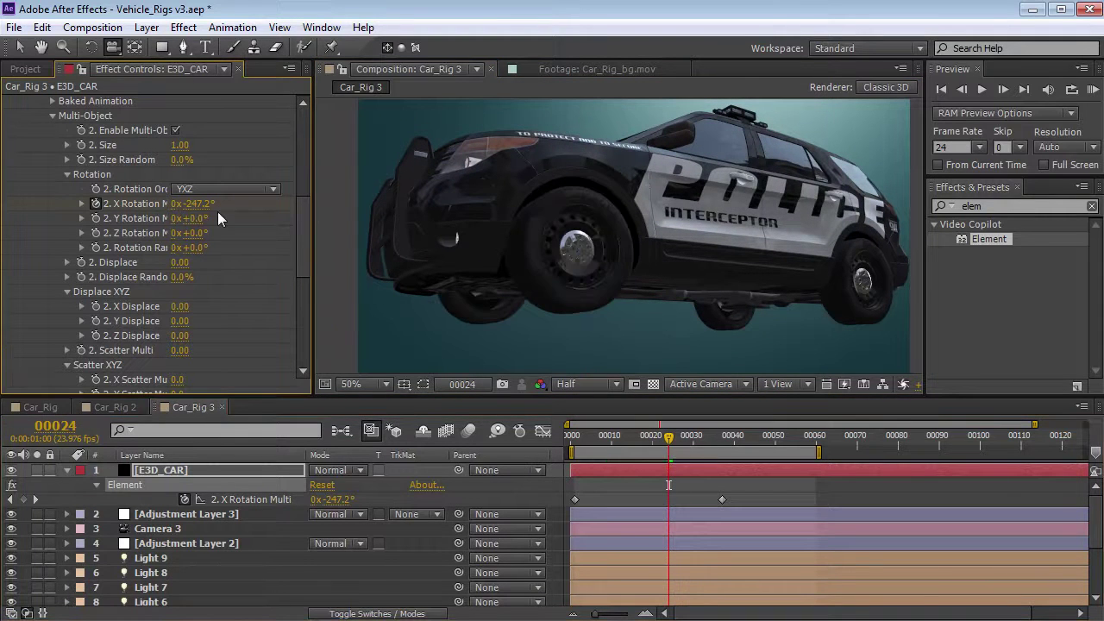
- Increase the negative X Rotation of Group 2's keyframe at frame 37 for a faster wheel spin and scrub to frame 18
{"action": "left_click", "coordinate": [720, 441]}
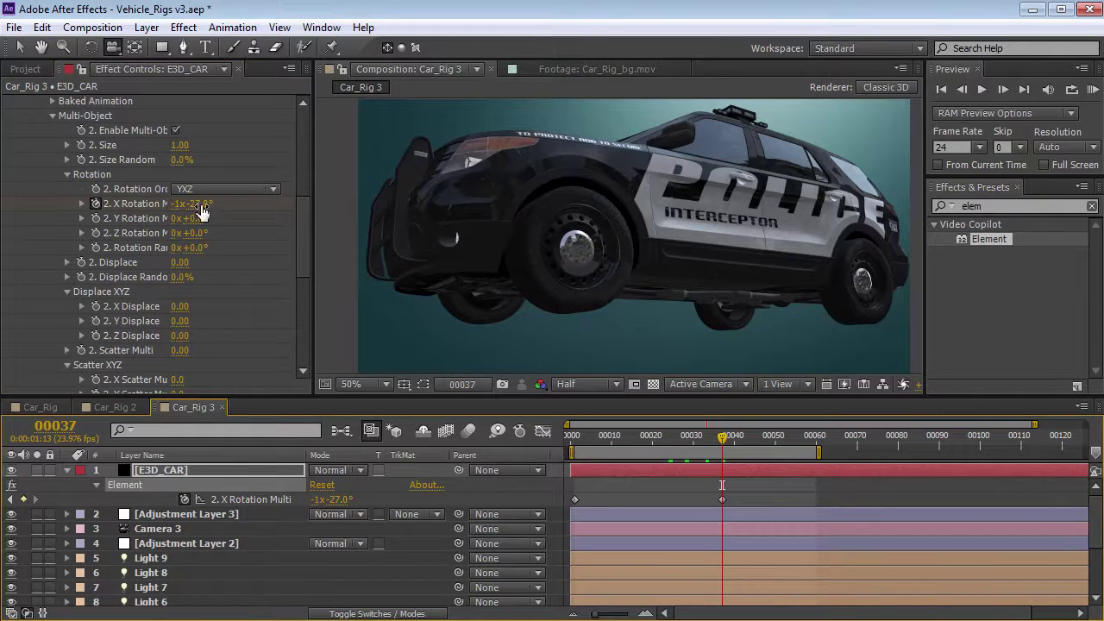
{"action": "left_click", "coordinate": [722, 499]}
{"action": "left_click_drag", "start_coordinate": [722, 437], "coordinate": [644, 440]}
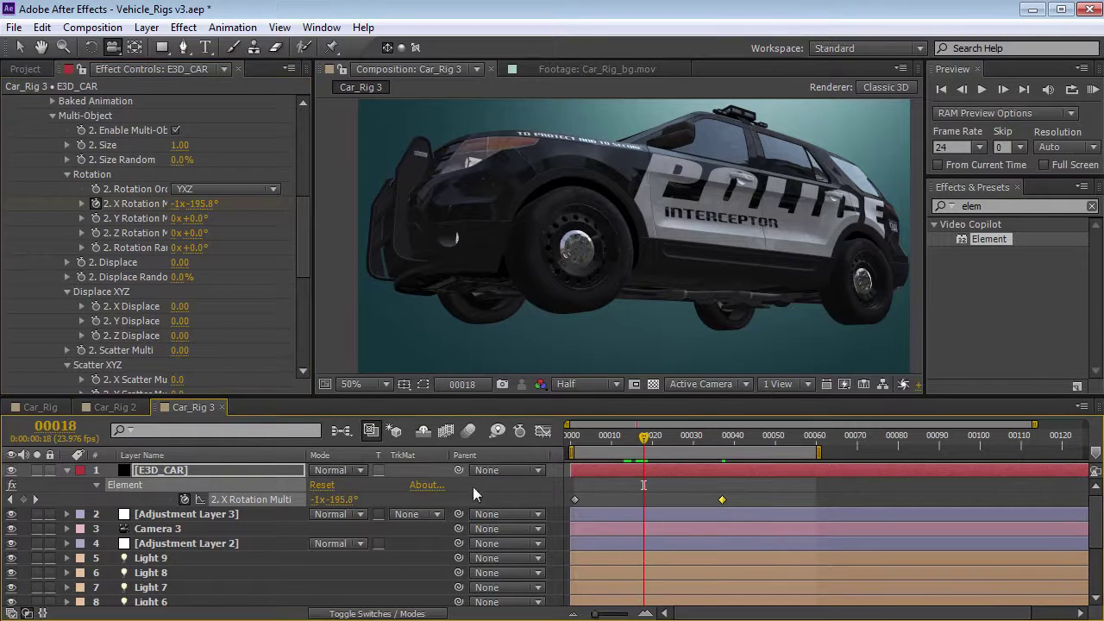
- Enable motion blur for the E3D_CAR layer and the composition, and inspect the spinning front wheel up close
{"action": "key", "text": "F4"}
{"action": "left_click", "coordinate": [442, 430]}
{"action": "scroll", "coordinate": [573, 252], "scroll_direction": "up", "scroll_amount": 2}
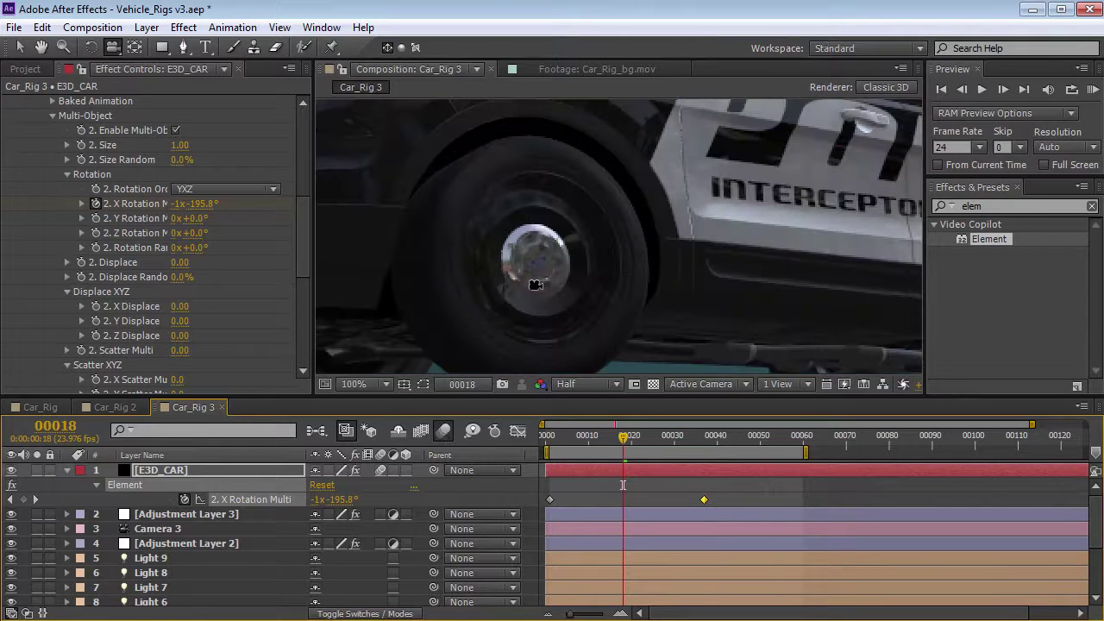
{"action": "mouse_move", "coordinate": [623, 440]}
{"action": "left_mouse_down"}
{"action": "mouse_move", "coordinate": [697, 440]}
{"action": "mouse_move", "coordinate": [618, 457]}
{"action": "left_mouse_up"}
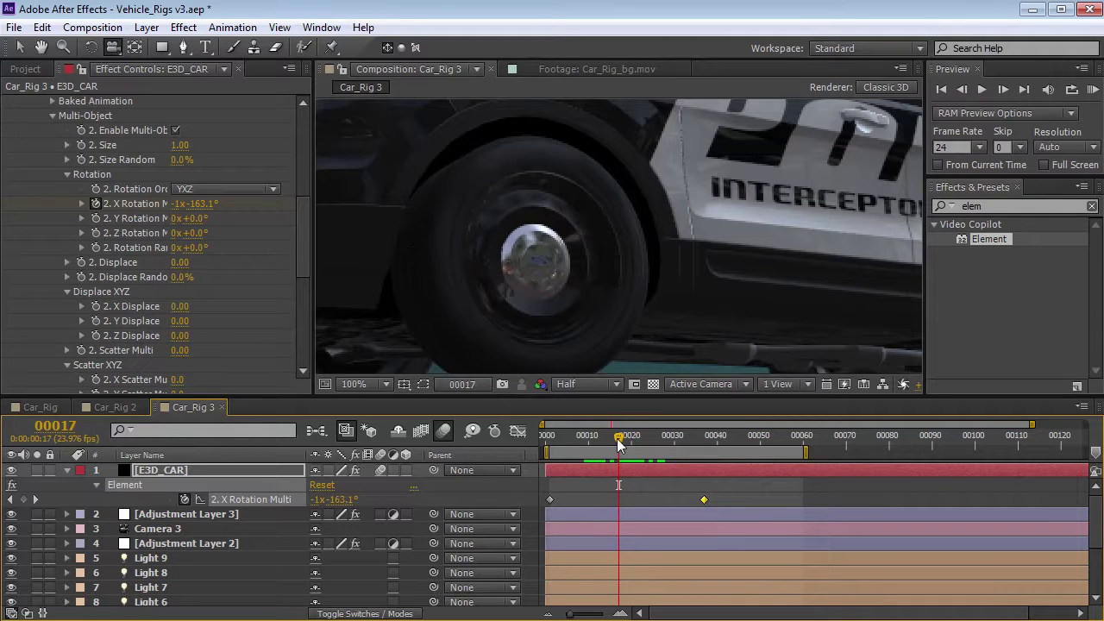
{"action": "scroll", "coordinate": [609, 239], "scroll_direction": "down", "scroll_amount": 2}
{"action": "left_click_drag", "start_coordinate": [610, 238], "coordinate": [709, 269]}
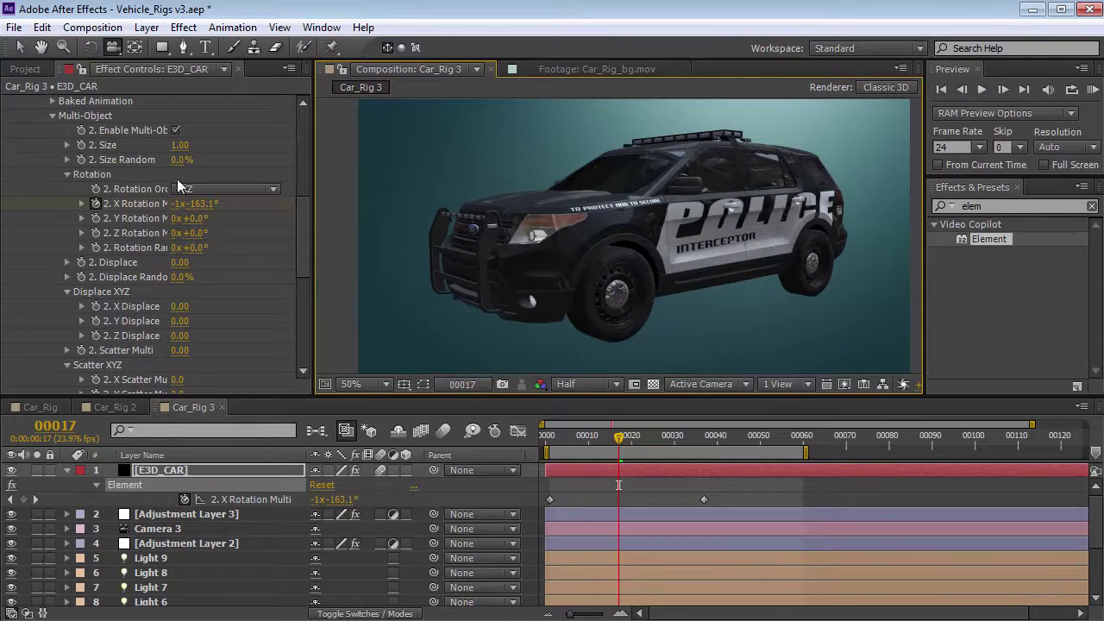
- Collapse Group 2 and enable Multi-Object in the Particle Look settings of Group 3, the rear wheels
{"action": "left_click_drag", "start_coordinate": [305, 247], "coordinate": [303, 160]}
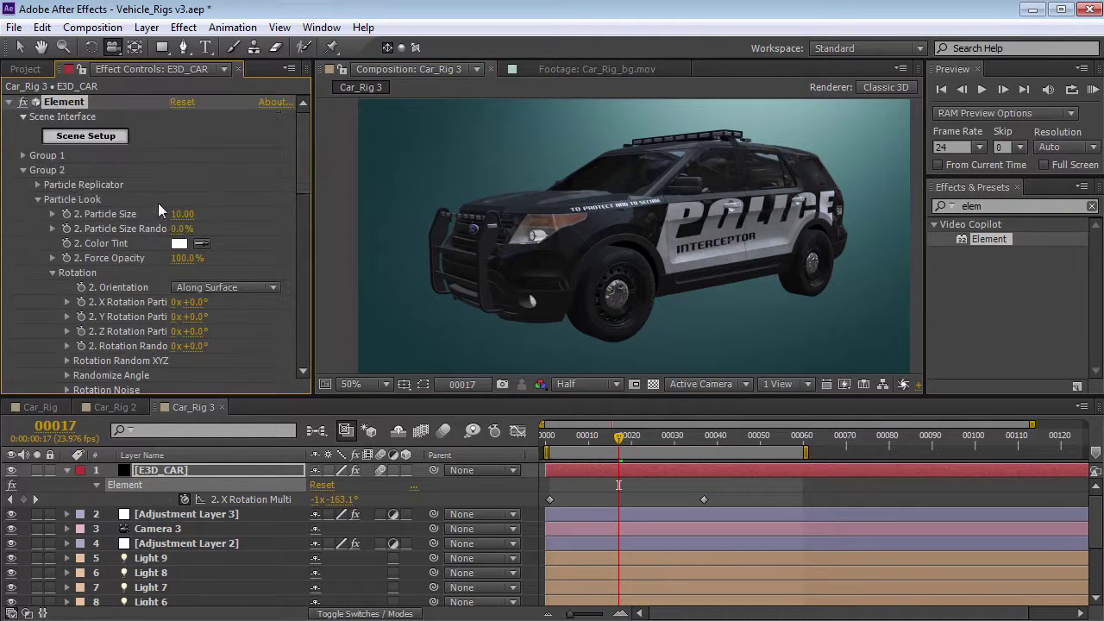
{"action": "left_click", "coordinate": [37, 200]}
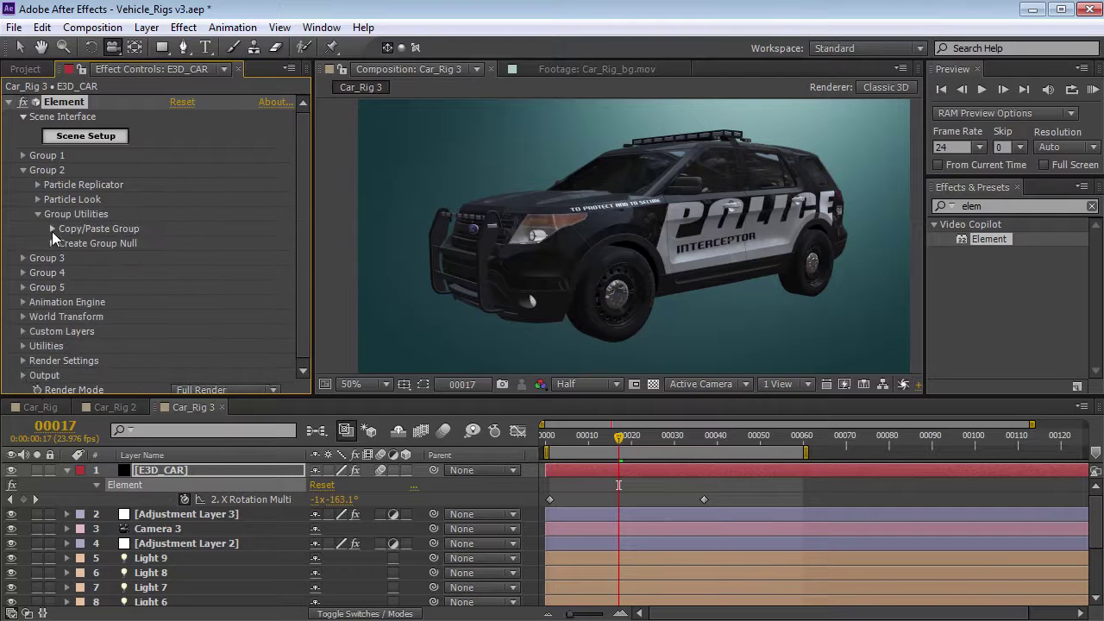
{"action": "left_click", "coordinate": [23, 170]}
{"action": "left_click", "coordinate": [23, 185]}
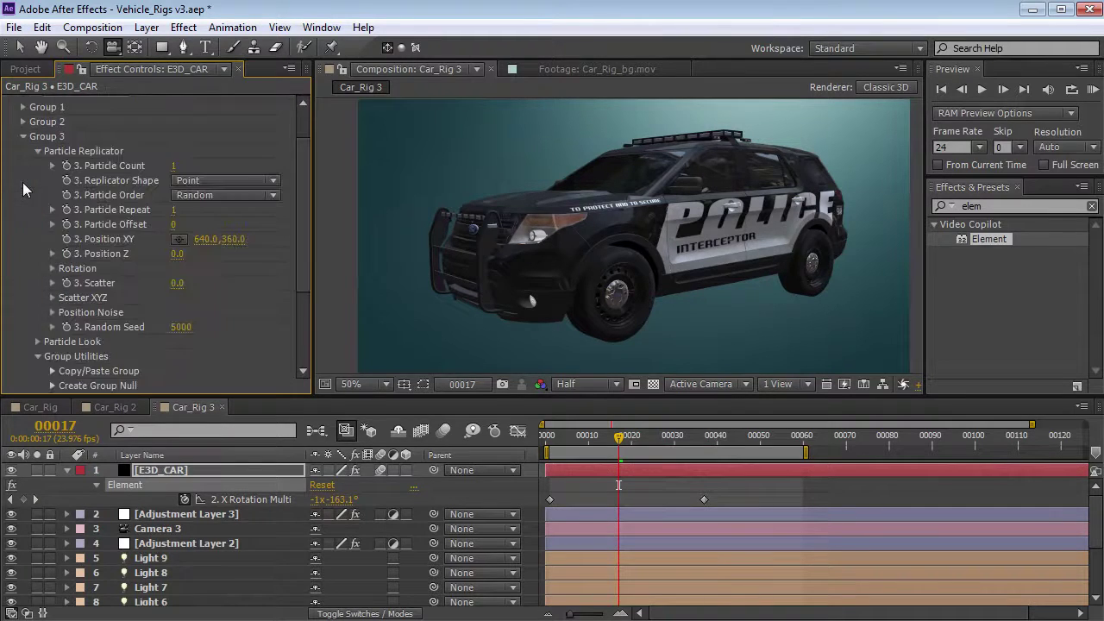
{"action": "left_click", "coordinate": [37, 155]}
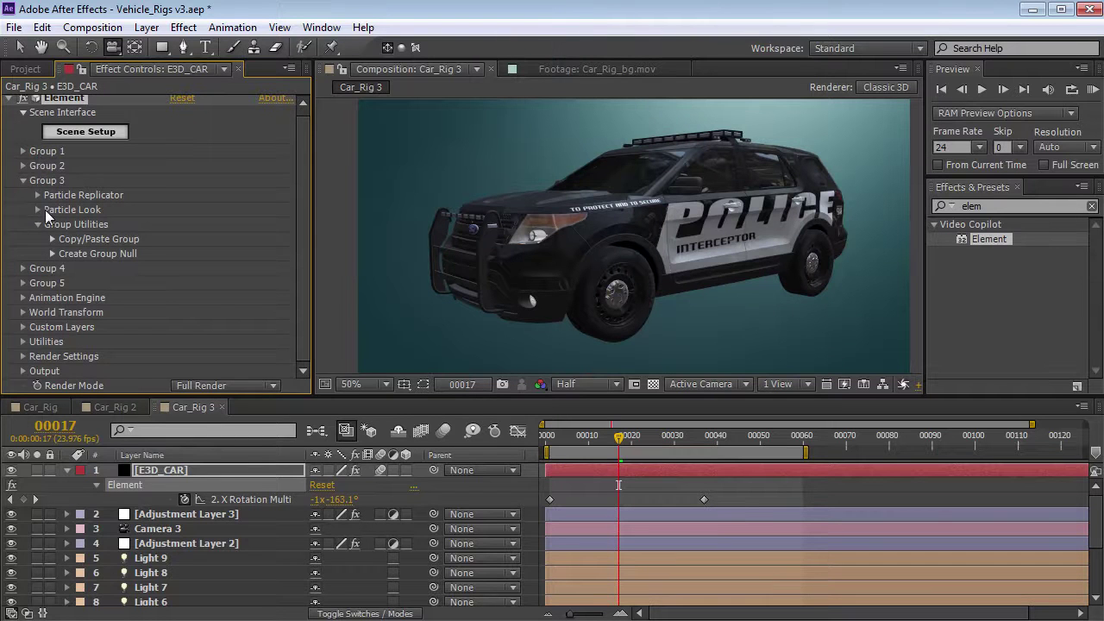
{"action": "left_click", "coordinate": [38, 209]}
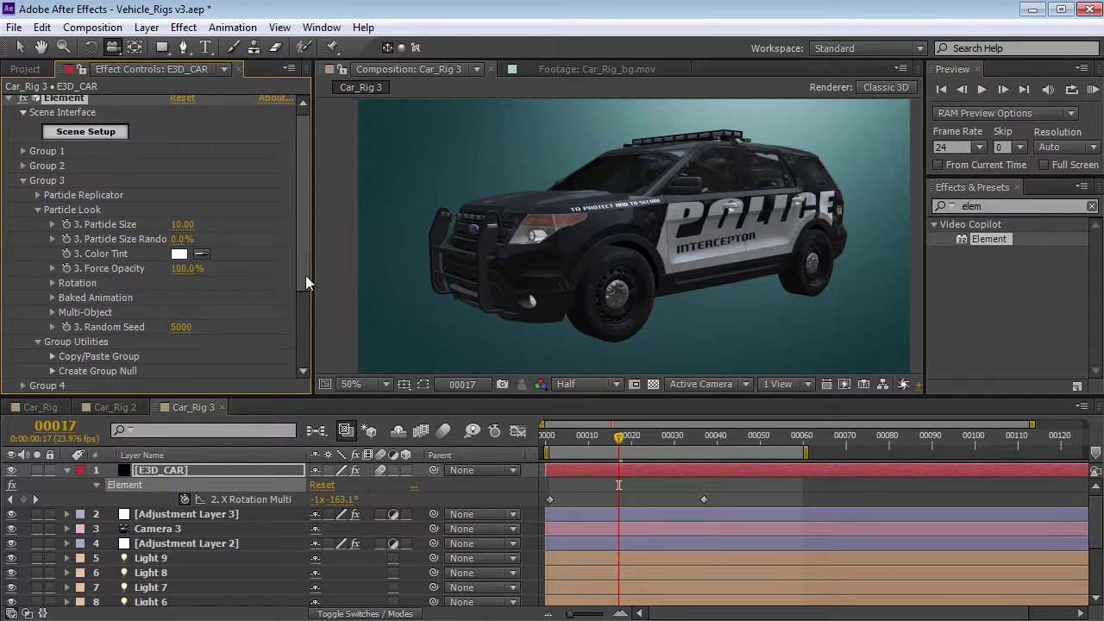
{"action": "left_click_drag", "start_coordinate": [305, 276], "coordinate": [304, 299]}
{"action": "left_click", "coordinate": [51, 273]}
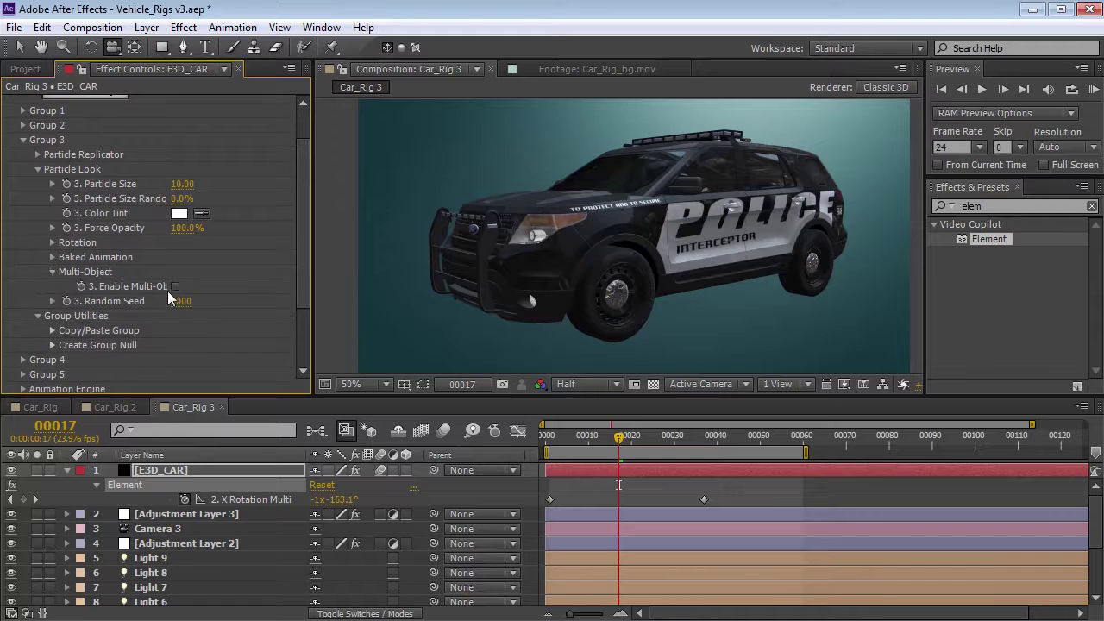
{"action": "left_click", "coordinate": [175, 286]}
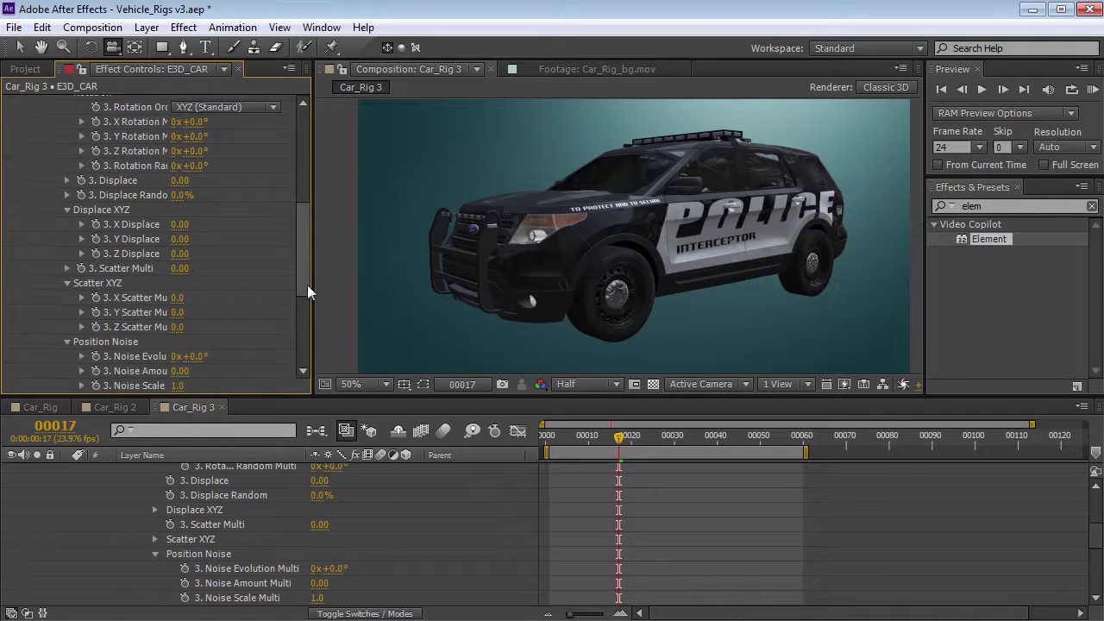
- Try spinning the rear wheels with Group 3's multi-object X Rotation
{"action": "left_click_drag", "start_coordinate": [308, 285], "coordinate": [304, 250]}
{"action": "left_click_drag", "start_coordinate": [201, 225], "coordinate": [239, 234]}
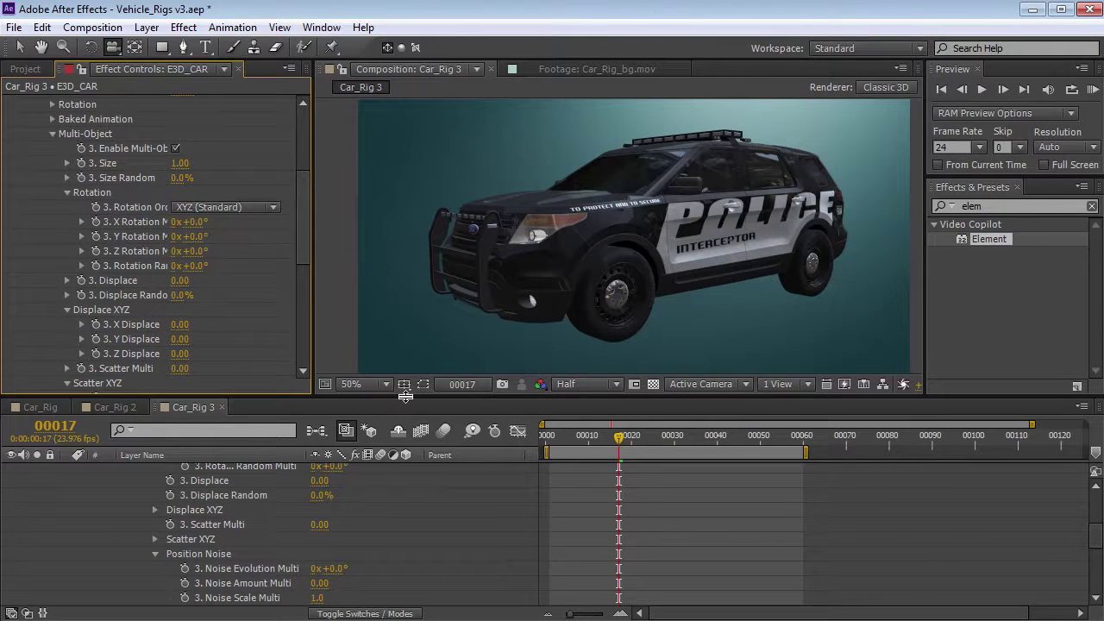
- Link Group 3's X Rotation Multi to Group 2's X Rotation Multi with an expression
{"action": "left_click_drag", "start_coordinate": [406, 395], "coordinate": [406, 325]}
{"action": "scroll", "coordinate": [394, 456], "scroll_direction": "up", "scroll_amount": 2}
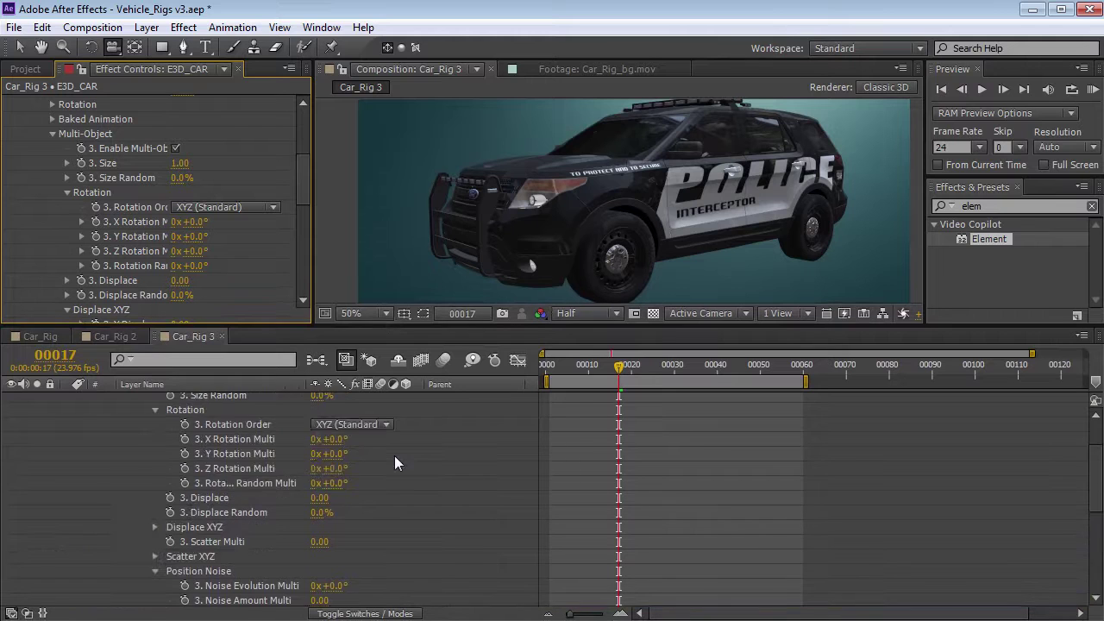
{"action": "scroll", "coordinate": [394, 464], "scroll_direction": "up", "scroll_amount": 3}
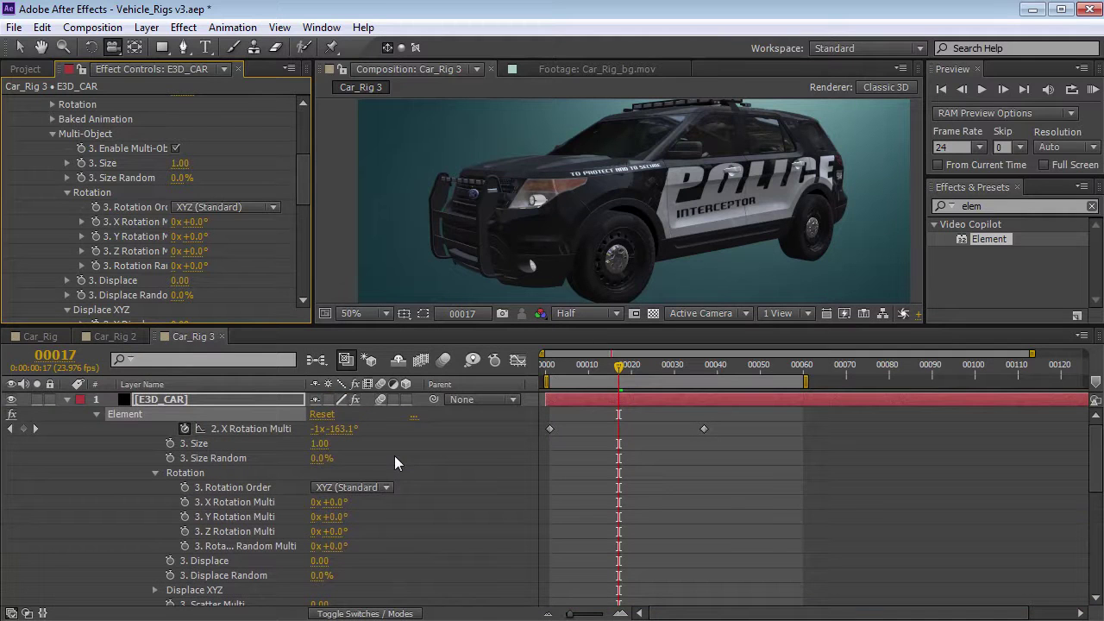
{"action": "left_click", "coordinate": [96, 223], "text": "alt"}
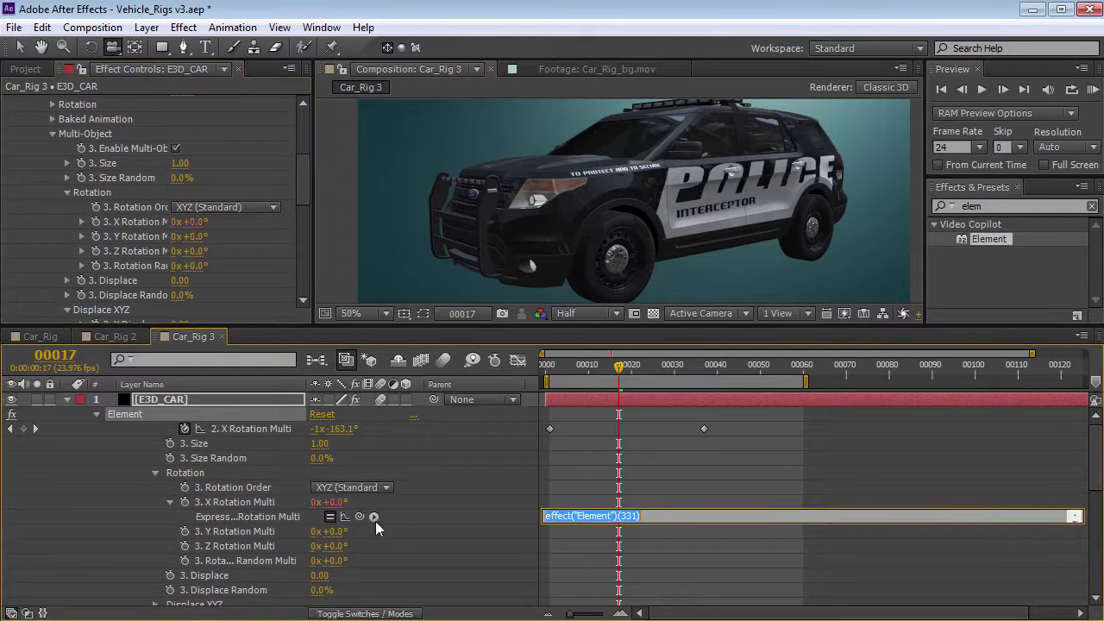
{"action": "left_click_drag", "start_coordinate": [360, 516], "coordinate": [261, 431]}
{"action": "left_click", "coordinate": [618, 489]}
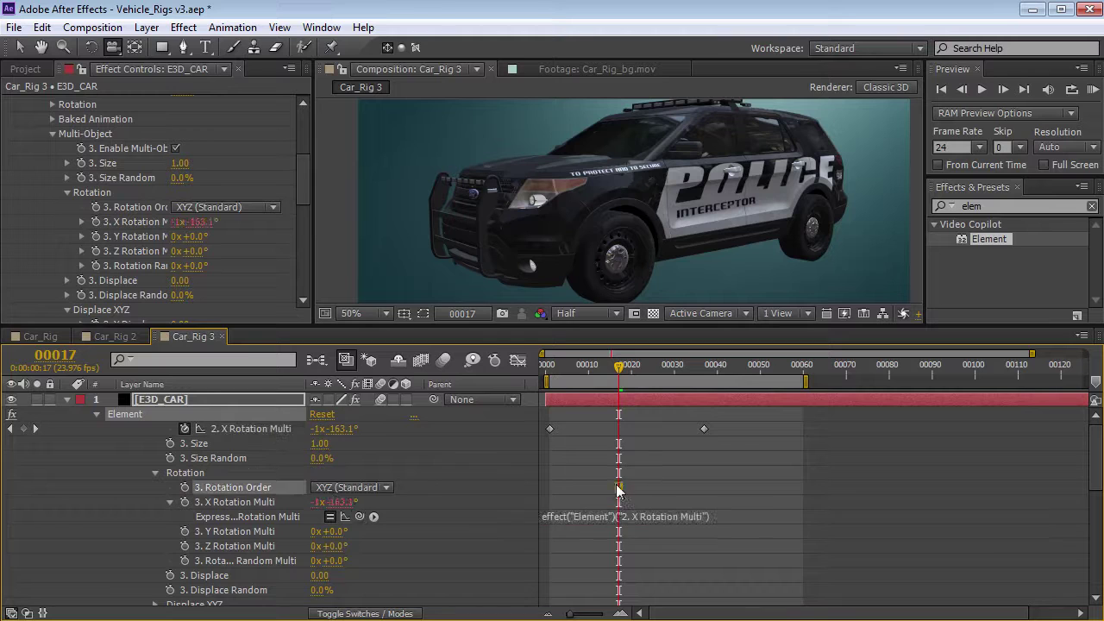
- Scrub through the animation to check that the rear wheels spin together with the front wheels
{"action": "left_click", "coordinate": [294, 446]}
{"action": "left_click", "coordinate": [212, 430]}
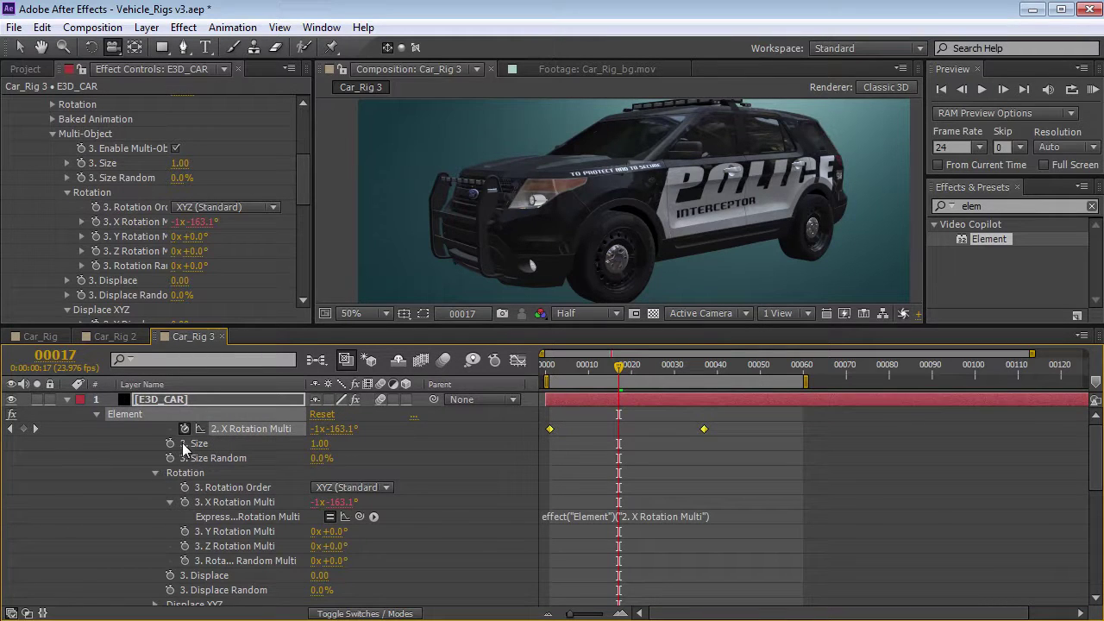
{"action": "left_click", "coordinate": [432, 469]}
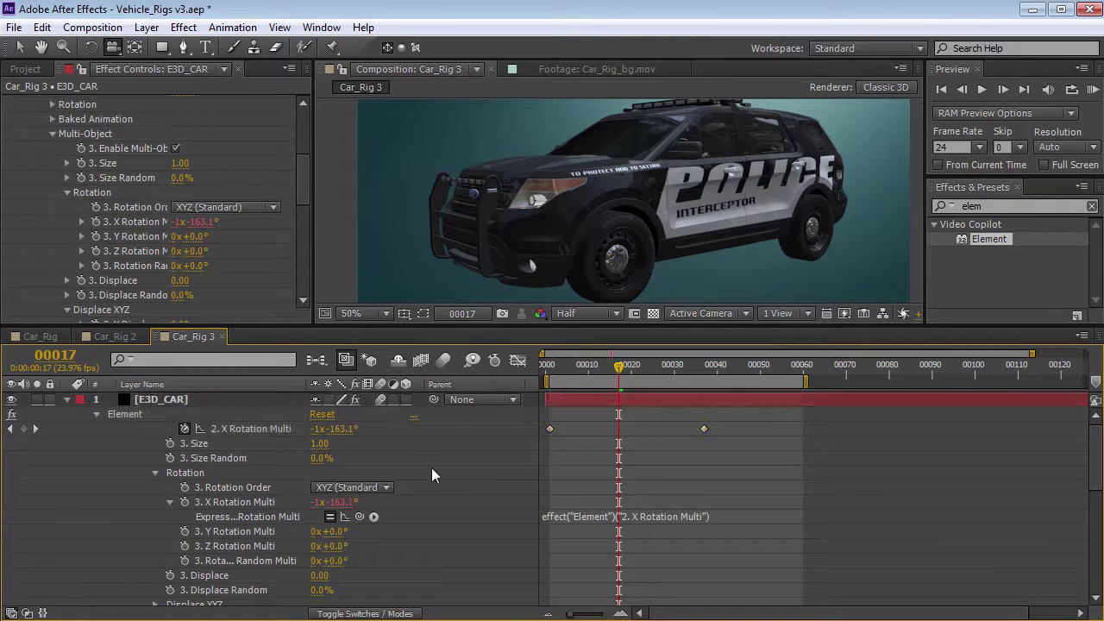
{"action": "left_click_drag", "start_coordinate": [586, 369], "coordinate": [627, 391]}
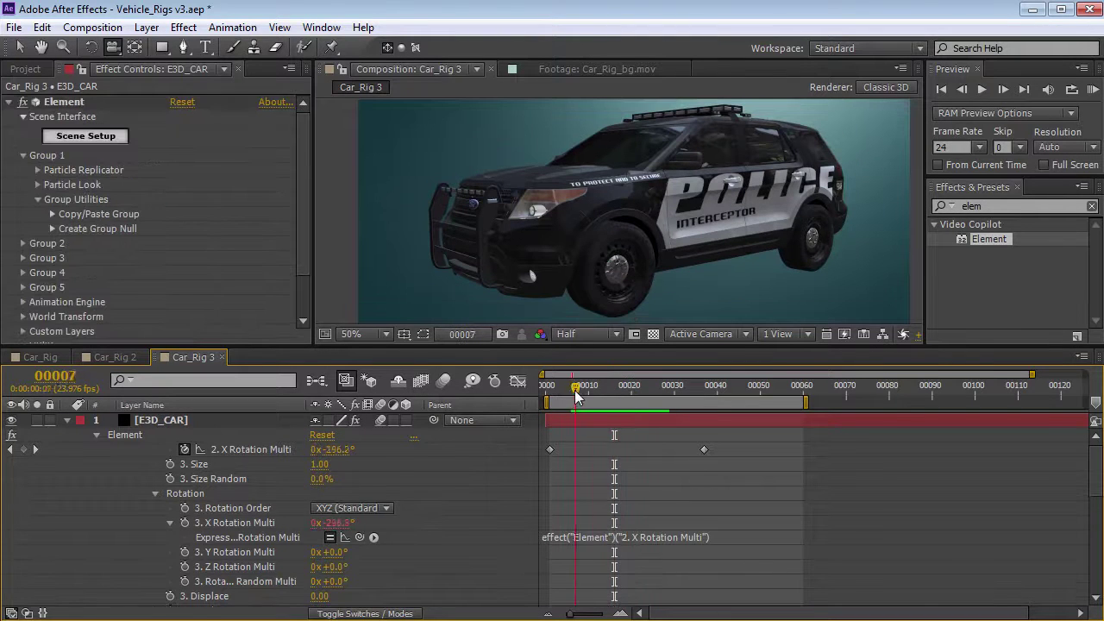
{"action": "left_click_drag", "start_coordinate": [578, 397], "coordinate": [627, 392]}
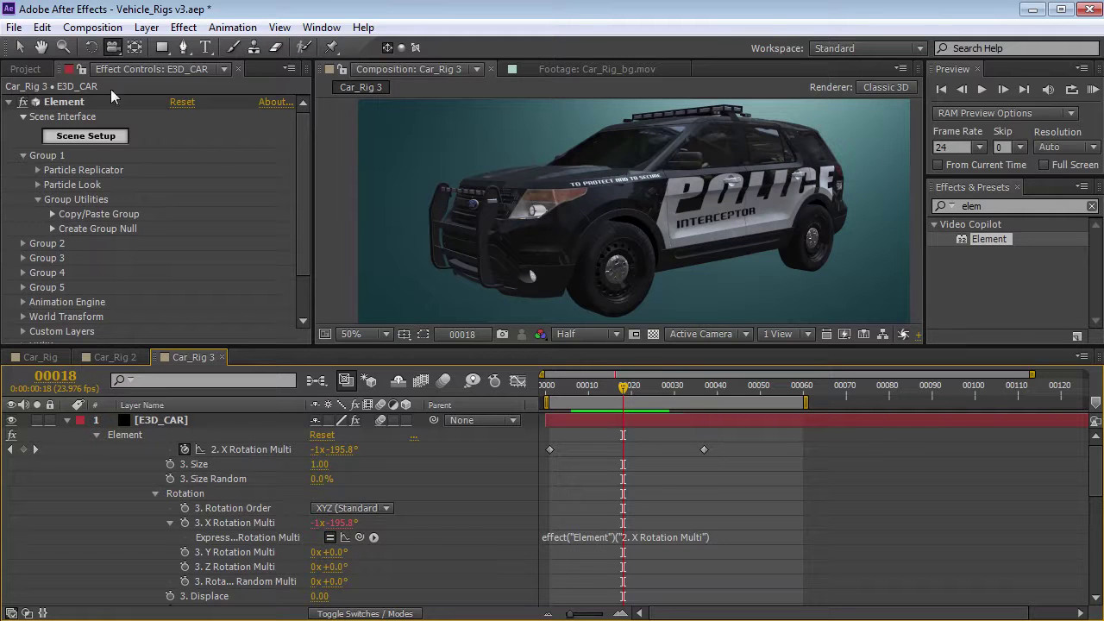
- Try shifting the whole car by setting the World Position X to 65 in World Transform, and undo it
{"action": "left_click", "coordinate": [22, 157]}
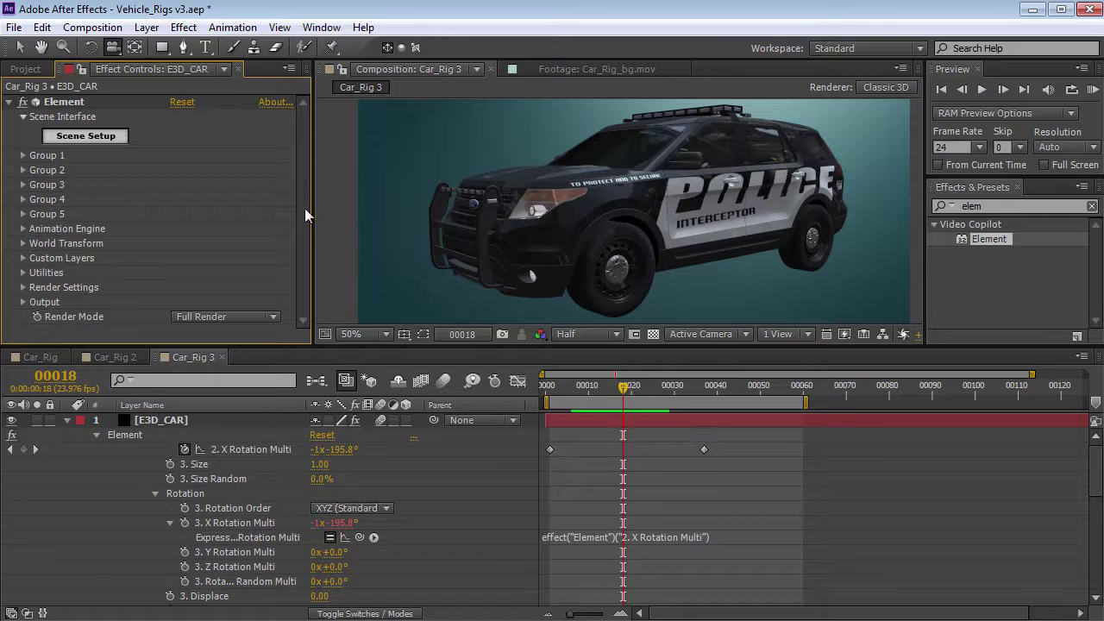
{"action": "left_click", "coordinate": [23, 244]}
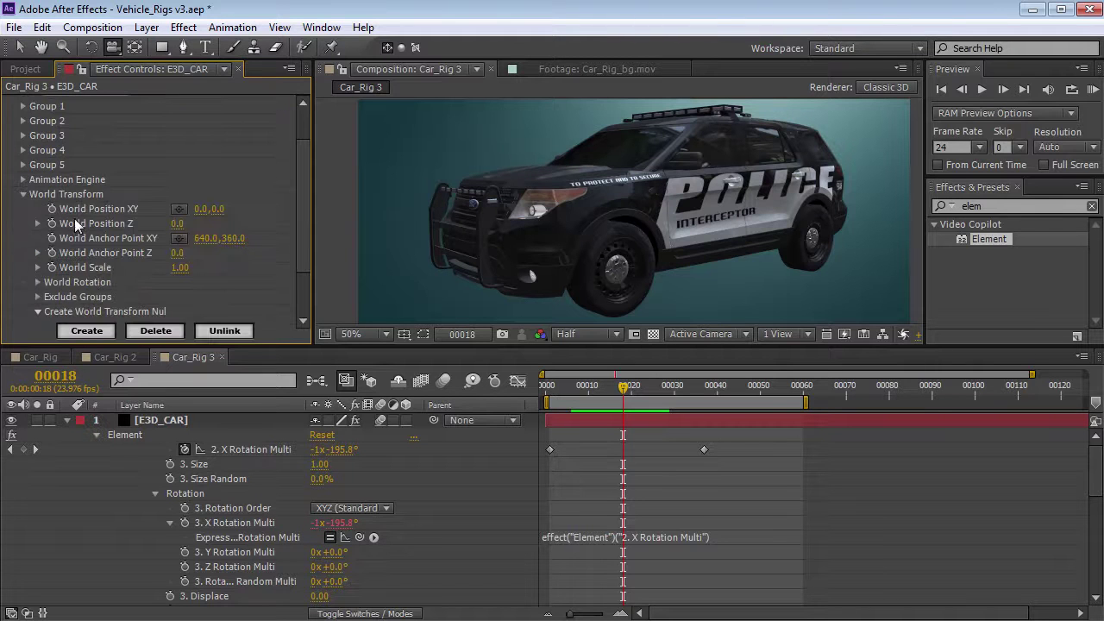
{"action": "left_click_drag", "start_coordinate": [206, 210], "coordinate": [262, 218]}
{"action": "mouse_move", "coordinate": [623, 394]}
{"action": "left_mouse_down"}
{"action": "mouse_move", "coordinate": [598, 397]}
{"action": "mouse_move", "coordinate": [618, 395]}
{"action": "left_mouse_up"}
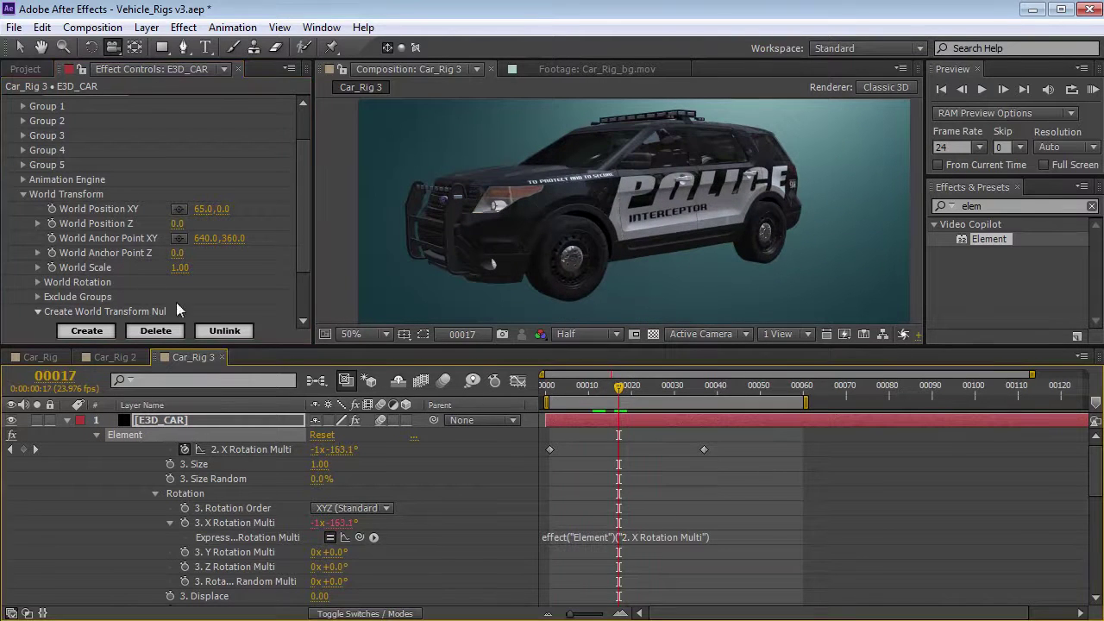
{"action": "key", "text": "ctrl+z"}
- Try turning the whole car with Y Rotation World and collapse the World Transform settings
{"action": "left_click", "coordinate": [37, 282]}
{"action": "mouse_move", "coordinate": [211, 314]}
{"action": "left_mouse_down"}
{"action": "mouse_move", "coordinate": [223, 312]}
{"action": "mouse_move", "coordinate": [176, 310]}
{"action": "mouse_move", "coordinate": [194, 310]}
{"action": "left_mouse_up"}
{"action": "left_click", "coordinate": [590, 396]}
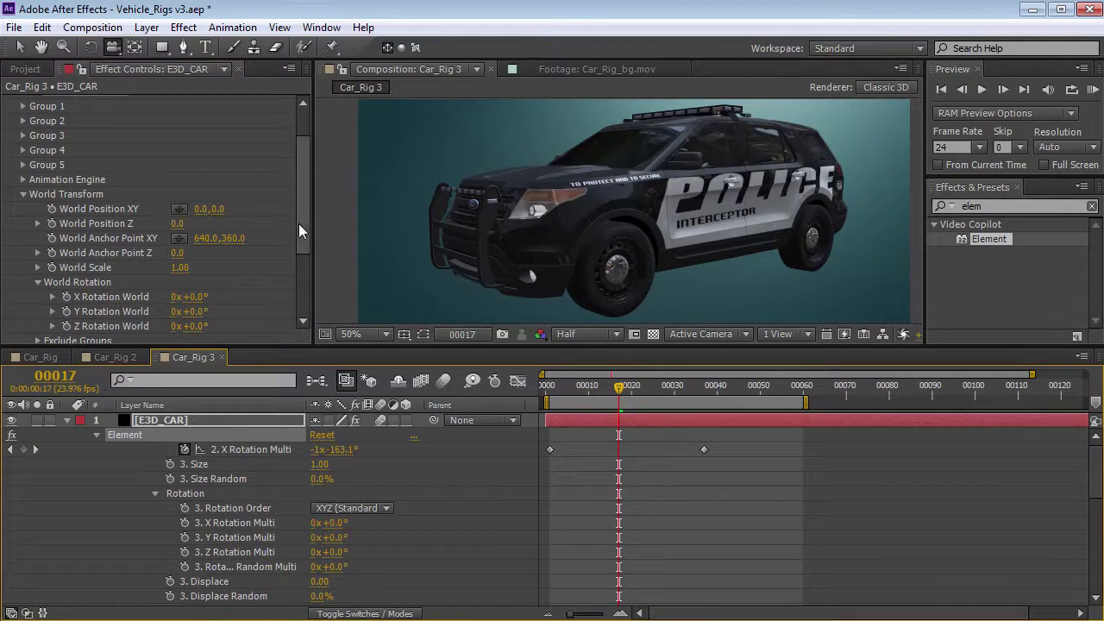
{"action": "left_click_drag", "start_coordinate": [299, 223], "coordinate": [302, 220]}
{"action": "left_click", "coordinate": [29, 204]}
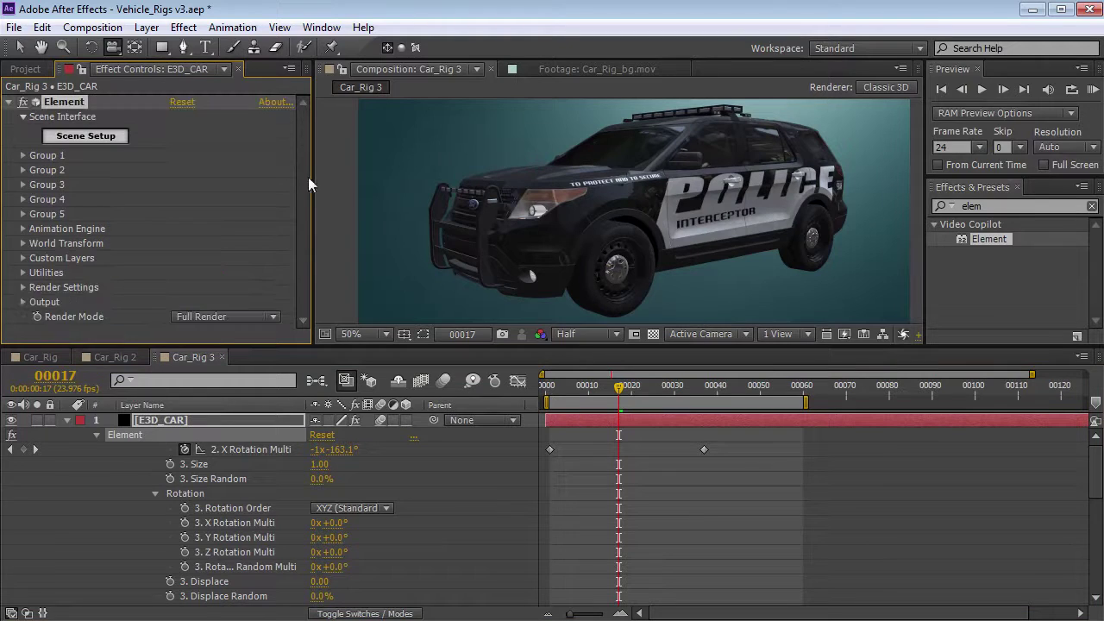
- Create a group null for Group 1, the car body, and select it to inspect its handles on the car
{"action": "left_click", "coordinate": [22, 156]}
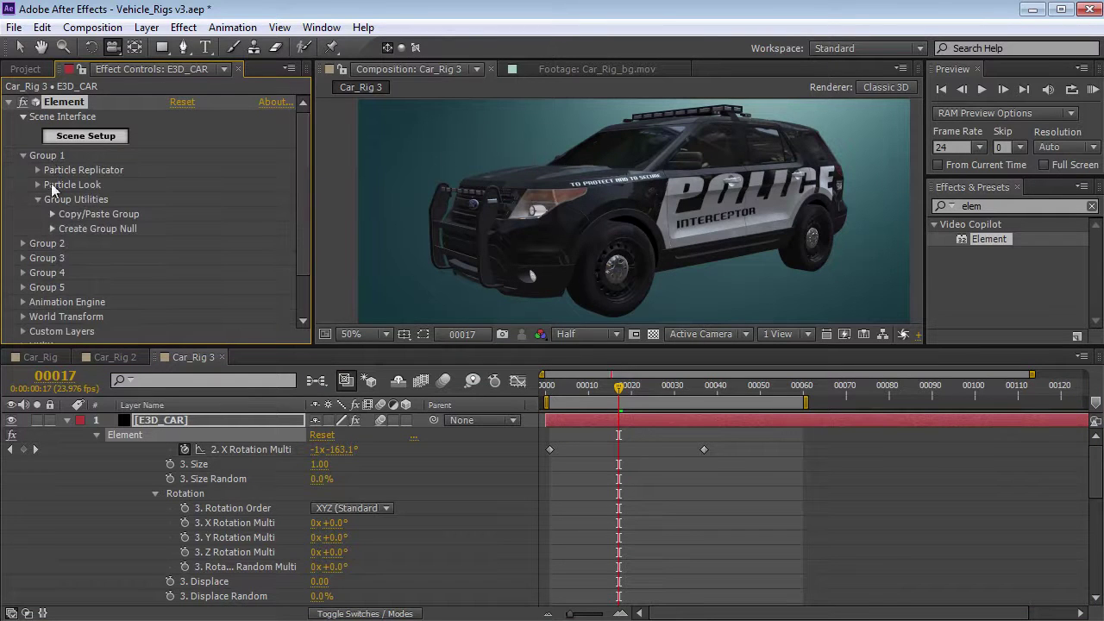
{"action": "left_click", "coordinate": [52, 229]}
{"action": "left_click", "coordinate": [102, 250]}
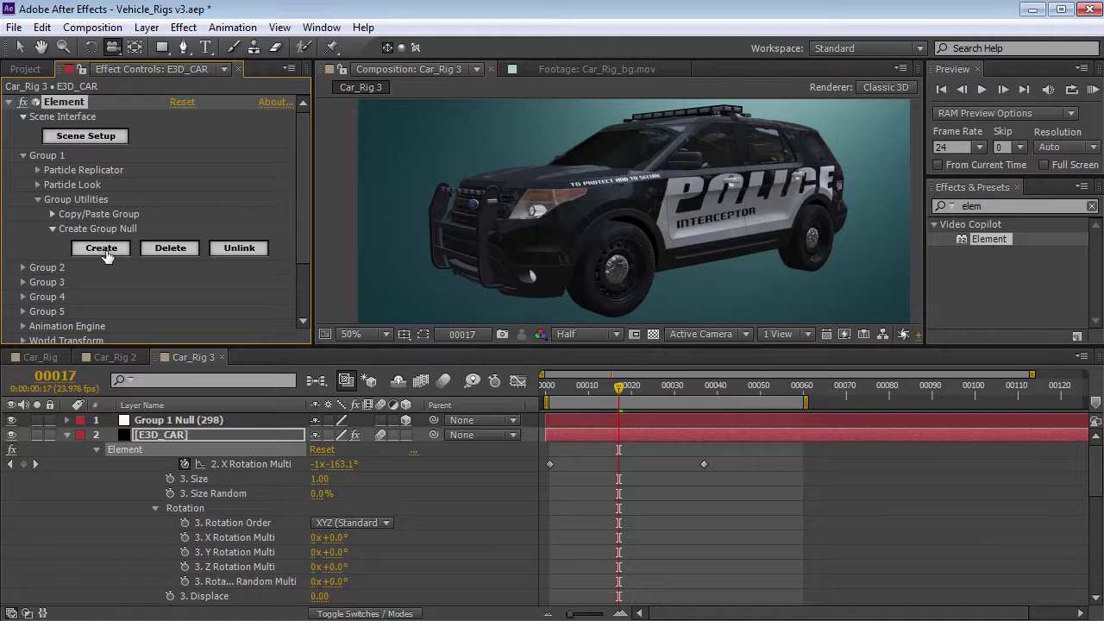
{"action": "left_click_drag", "start_coordinate": [682, 234], "coordinate": [578, 261]}
{"action": "left_click", "coordinate": [194, 420]}
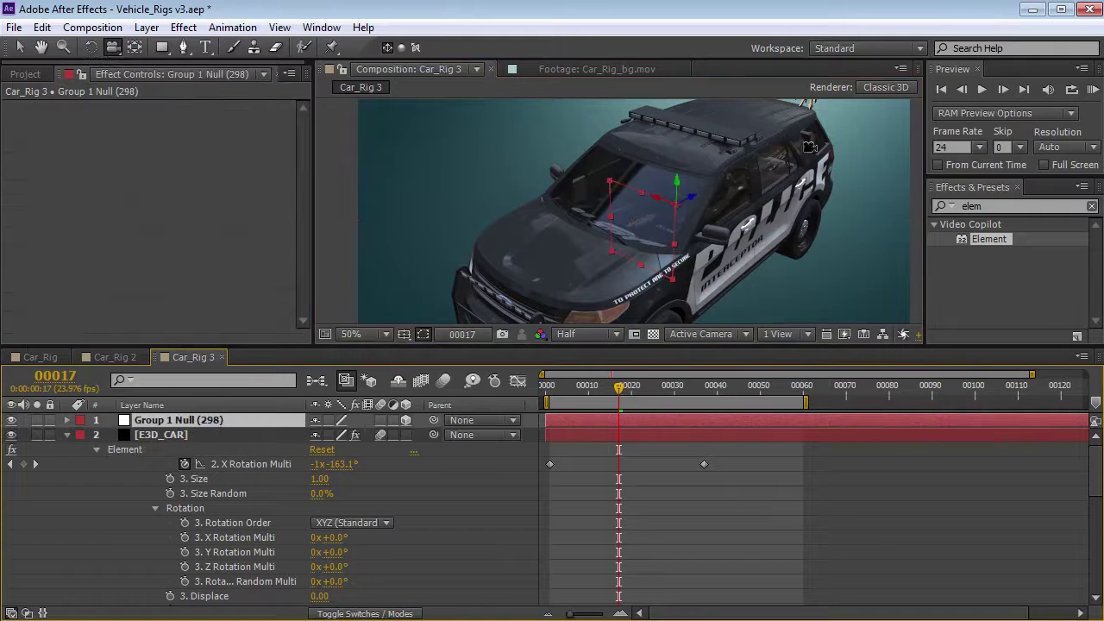
{"action": "key", "text": "v"}
{"action": "key", "text": "c"}
{"action": "left_click_drag", "start_coordinate": [632, 233], "coordinate": [695, 217]}
{"action": "key", "text": "v"}
{"action": "key", "text": "ctrl+z"}
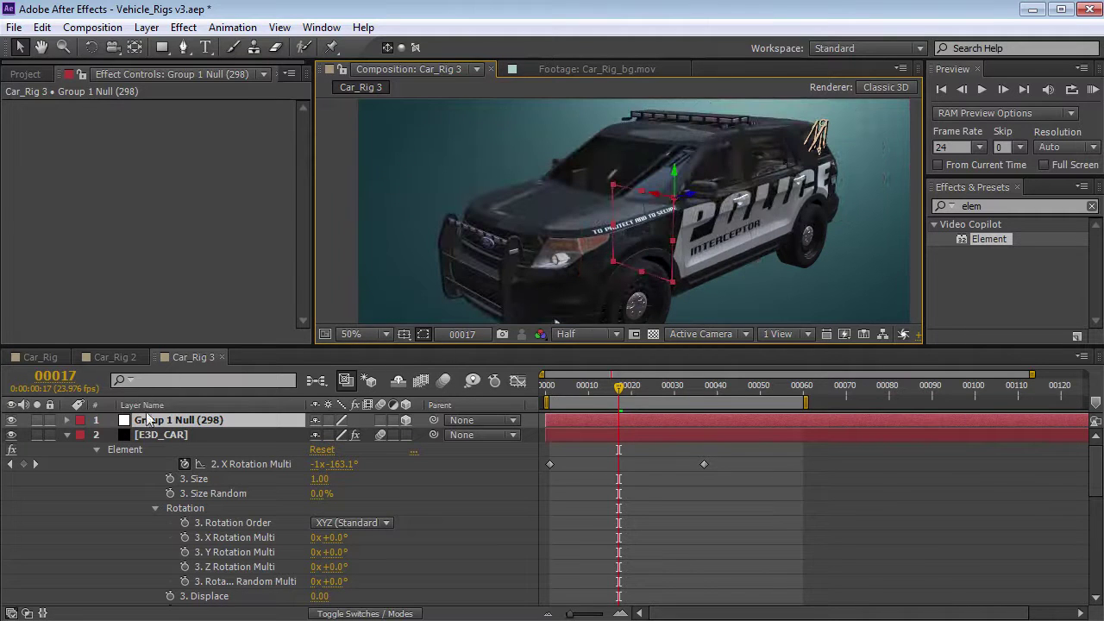
- Create a group null for Group 2 of the E3D_CAR layer's Element effect, the front wheels, and collapse the group
{"action": "left_click", "coordinate": [164, 436]}
{"action": "left_click", "coordinate": [24, 156]}
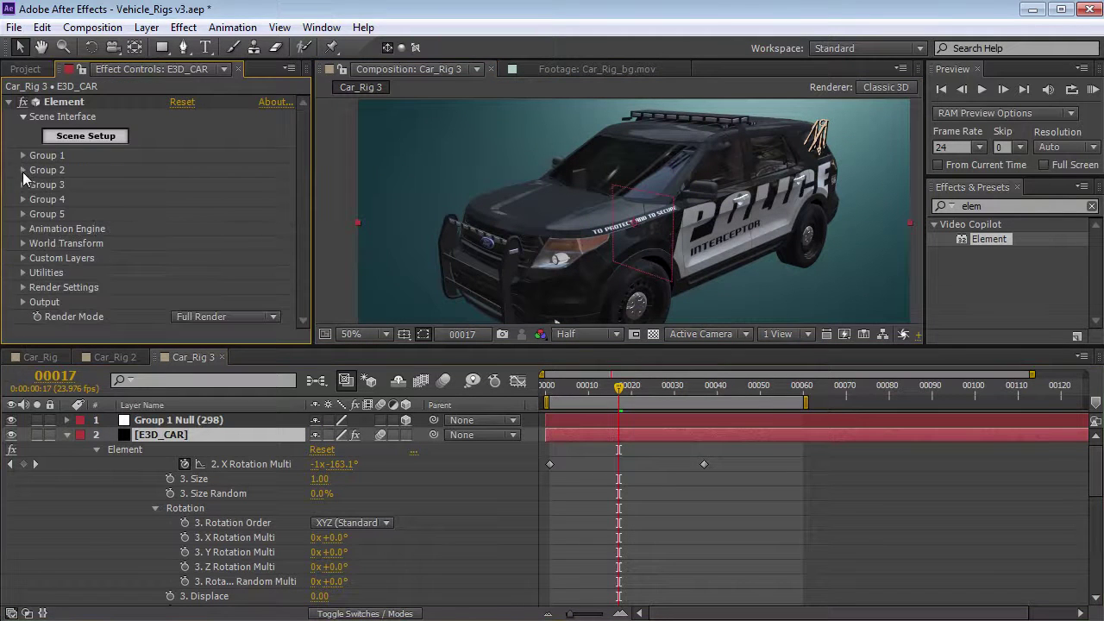
{"action": "left_click", "coordinate": [23, 171]}
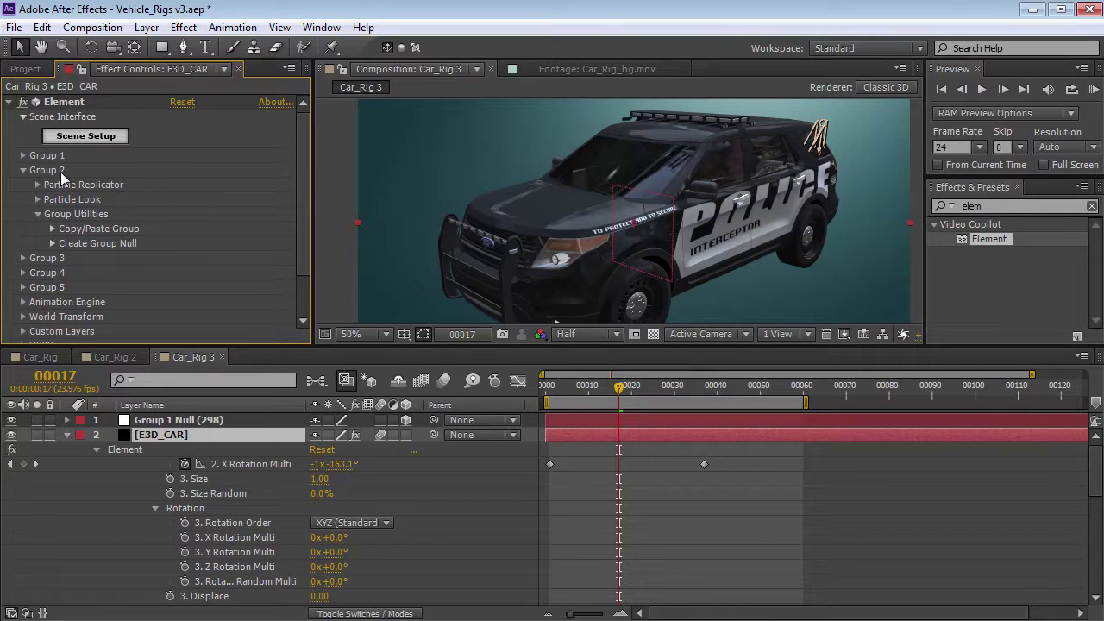
{"action": "left_click", "coordinate": [52, 243]}
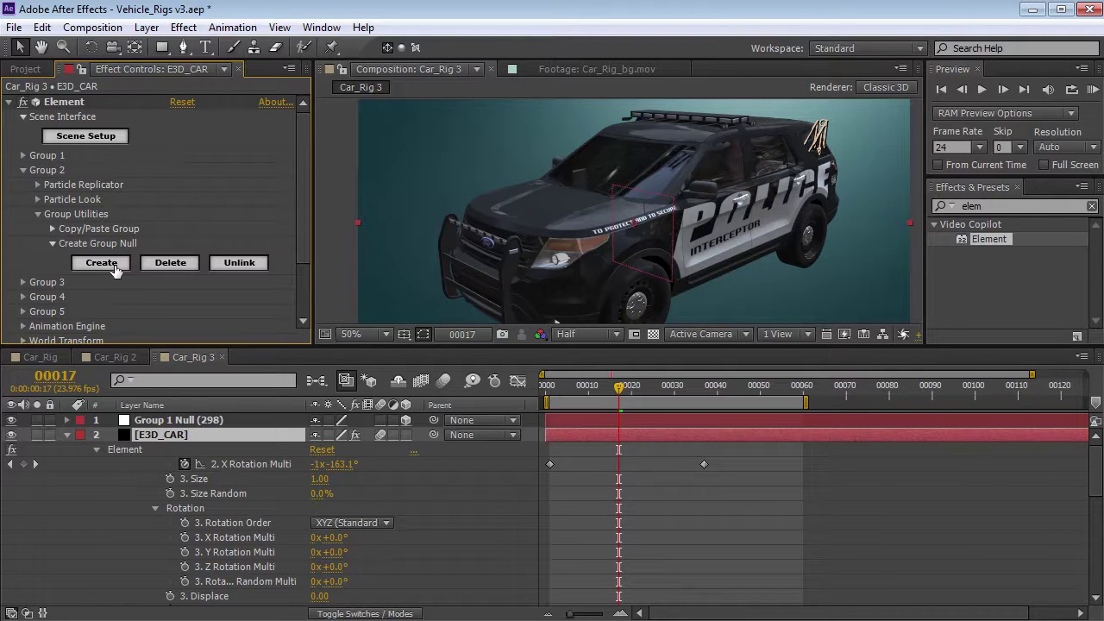
{"action": "left_click", "coordinate": [112, 266]}
{"action": "left_click", "coordinate": [23, 171]}
- Create a group null for Group 3, the rear wheels, and collapse the group
{"action": "left_click", "coordinate": [24, 184]}
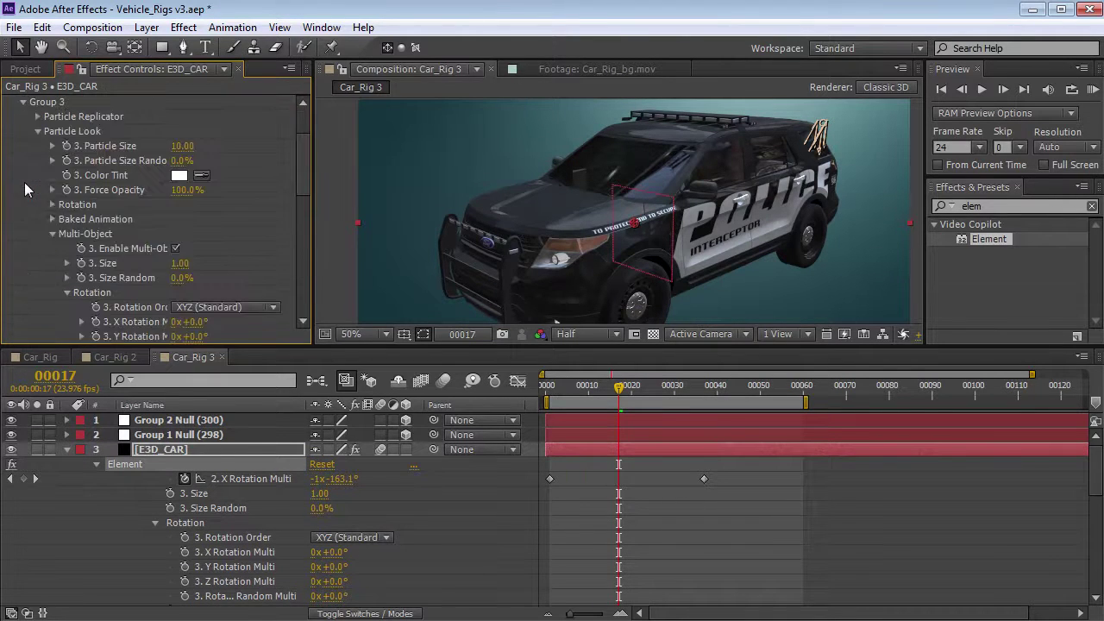
{"action": "left_click", "coordinate": [37, 135]}
{"action": "left_click", "coordinate": [52, 204]}
{"action": "left_click", "coordinate": [95, 224]}
{"action": "left_click", "coordinate": [51, 204]}
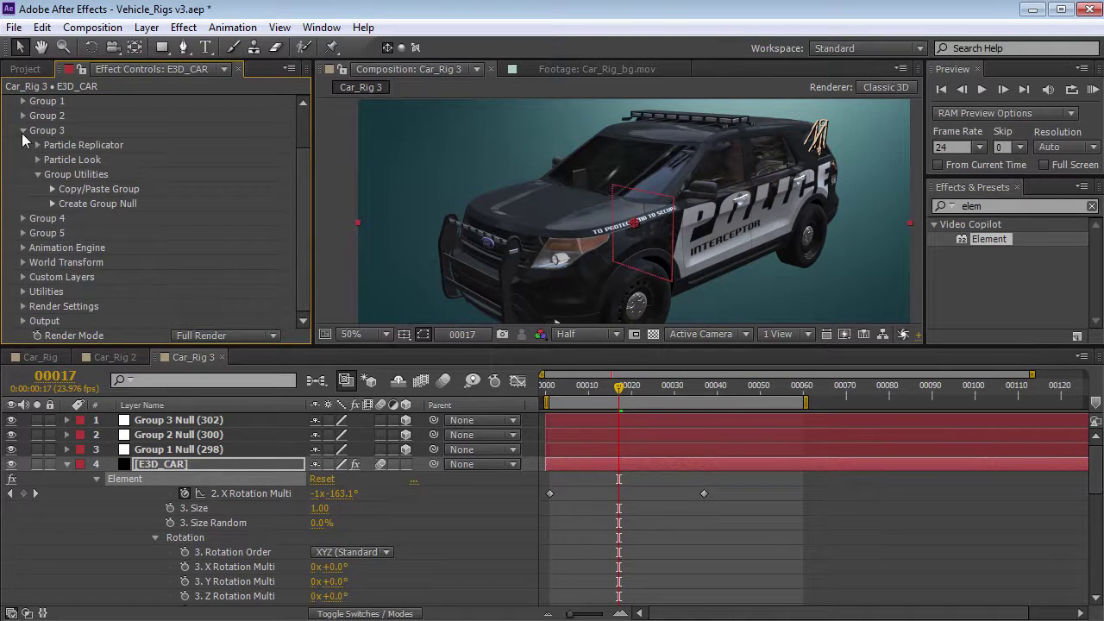
{"action": "left_click", "coordinate": [22, 131]}
- Rename the Group 2 null as Front Wheels and the Group 3 null as Back Wheels
{"action": "left_click", "coordinate": [192, 434]}
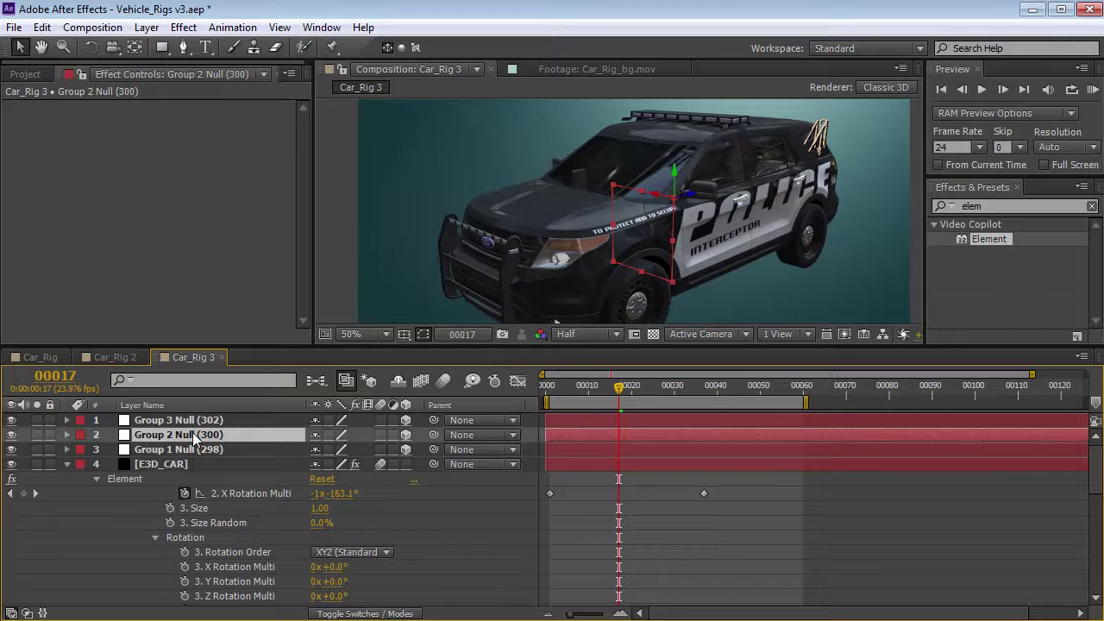
{"action": "key", "text": "Return"}
{"action": "type", "text": "Front"}
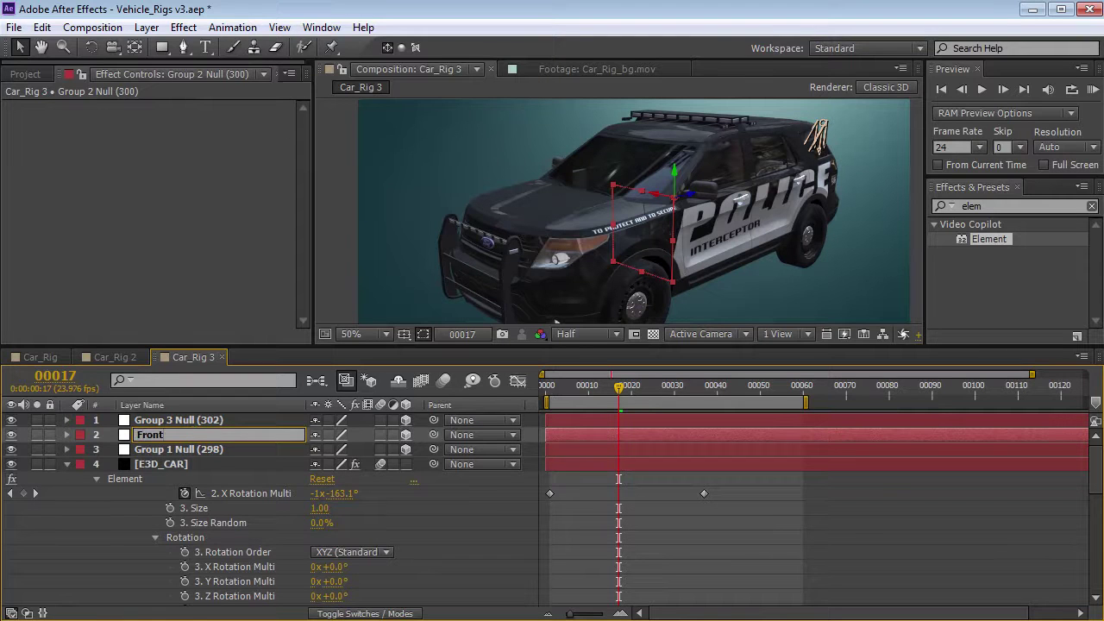
{"action": "key", "text": "Return"}
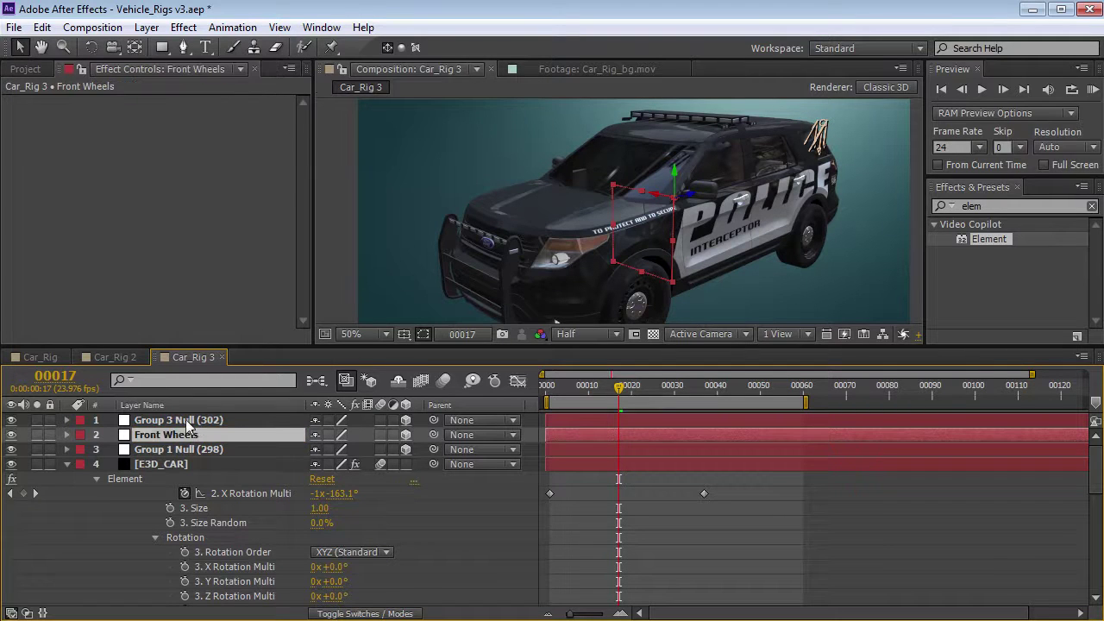
{"action": "left_click", "coordinate": [187, 422]}
{"action": "key", "text": "Return"}
{"action": "type", "text": "Back Wheels"}
{"action": "key", "text": "Return"}
- Rename the Group 1 null as Car
{"action": "left_click", "coordinate": [248, 448]}
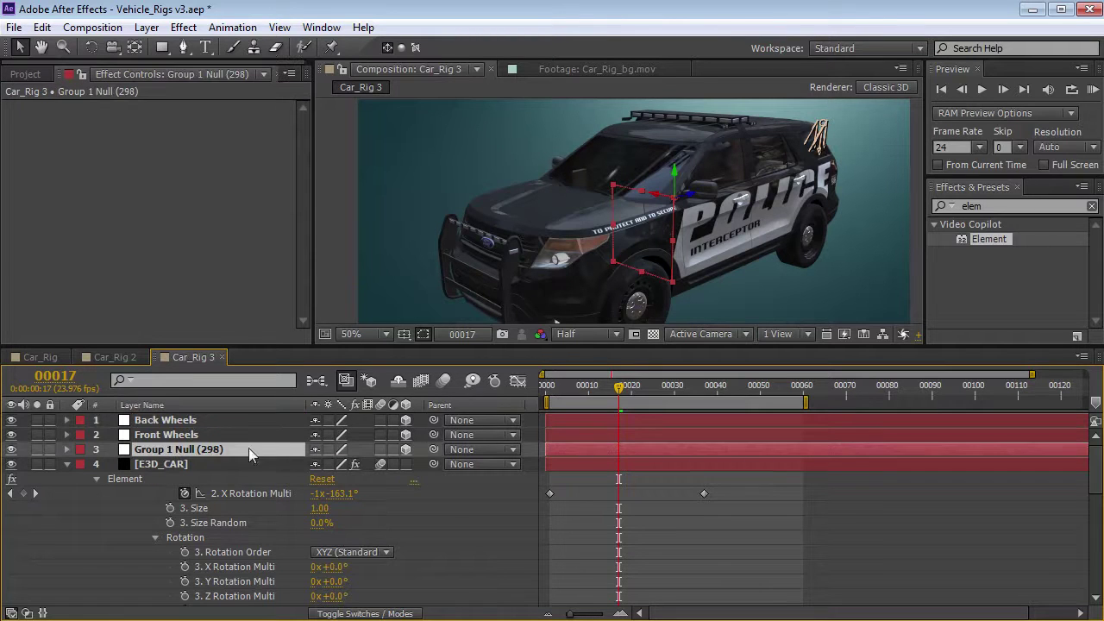
{"action": "key", "text": "Return"}
{"action": "type", "text": "Car"}
{"action": "key", "text": "Return"}
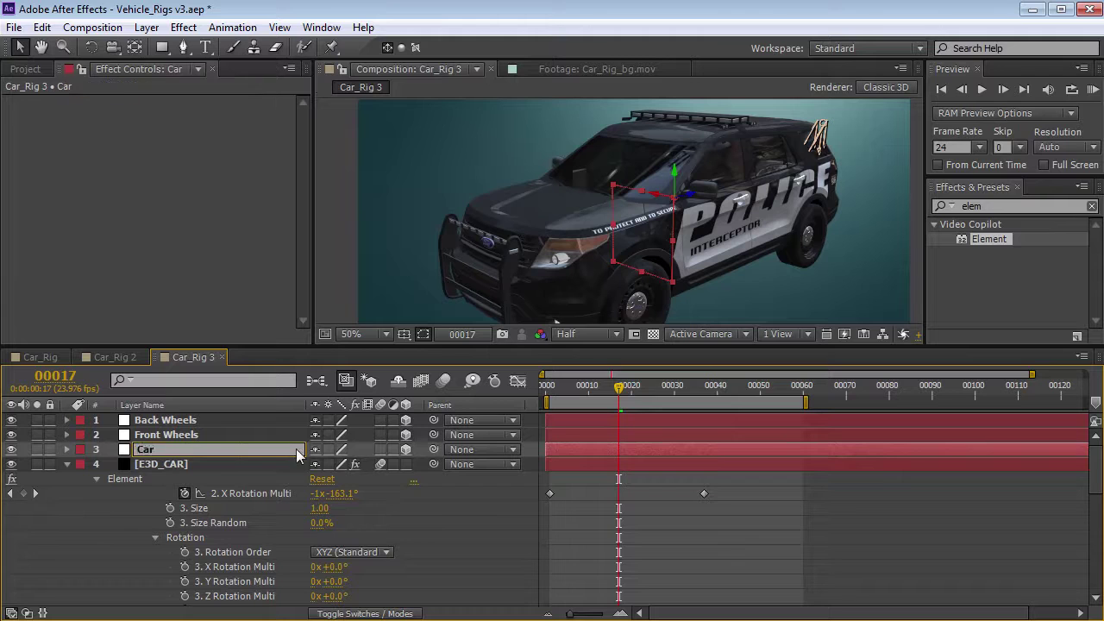
- Parent the Back Wheels and Front Wheels nulls to the Car null
{"action": "left_click", "coordinate": [207, 423]}
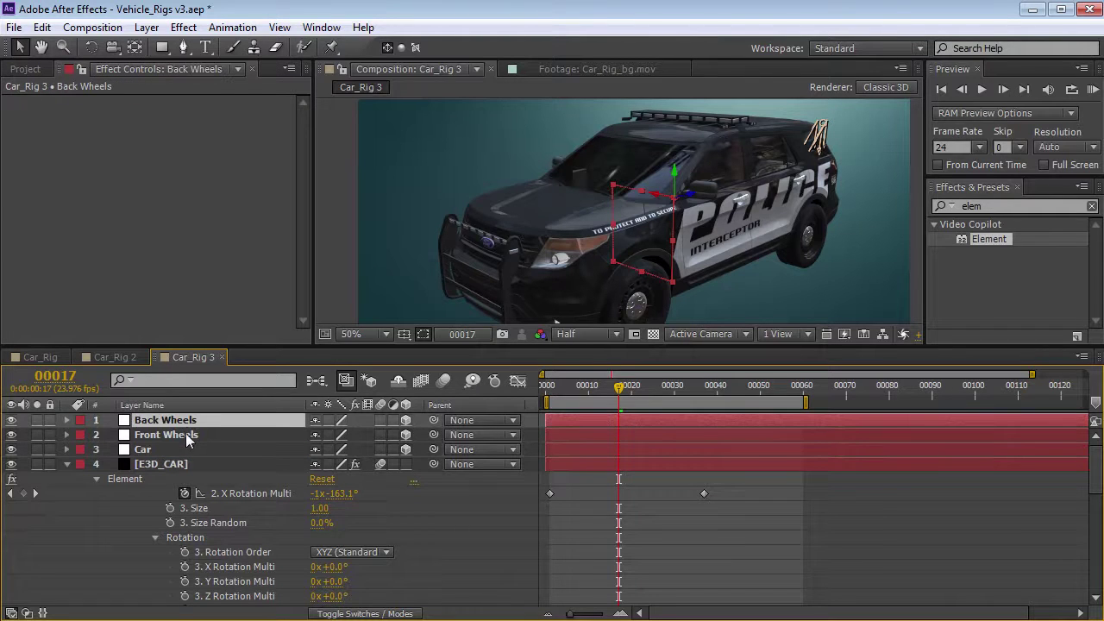
{"action": "left_click", "coordinate": [186, 436], "text": "shift"}
{"action": "left_click_drag", "start_coordinate": [434, 435], "coordinate": [147, 455]}
- Try moving and rotating the Car null to test that the body and wheels follow it
{"action": "left_click", "coordinate": [149, 453]}
{"action": "left_click_drag", "start_coordinate": [645, 216], "coordinate": [596, 223]}
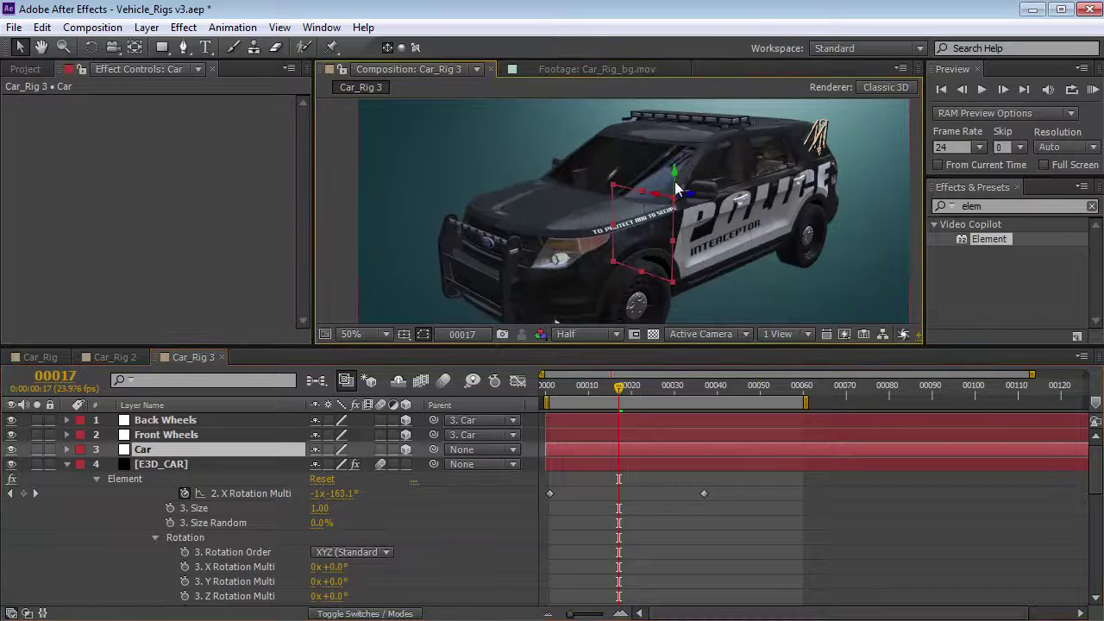
{"action": "key", "text": "w"}
{"action": "left_click_drag", "start_coordinate": [674, 181], "coordinate": [719, 185]}
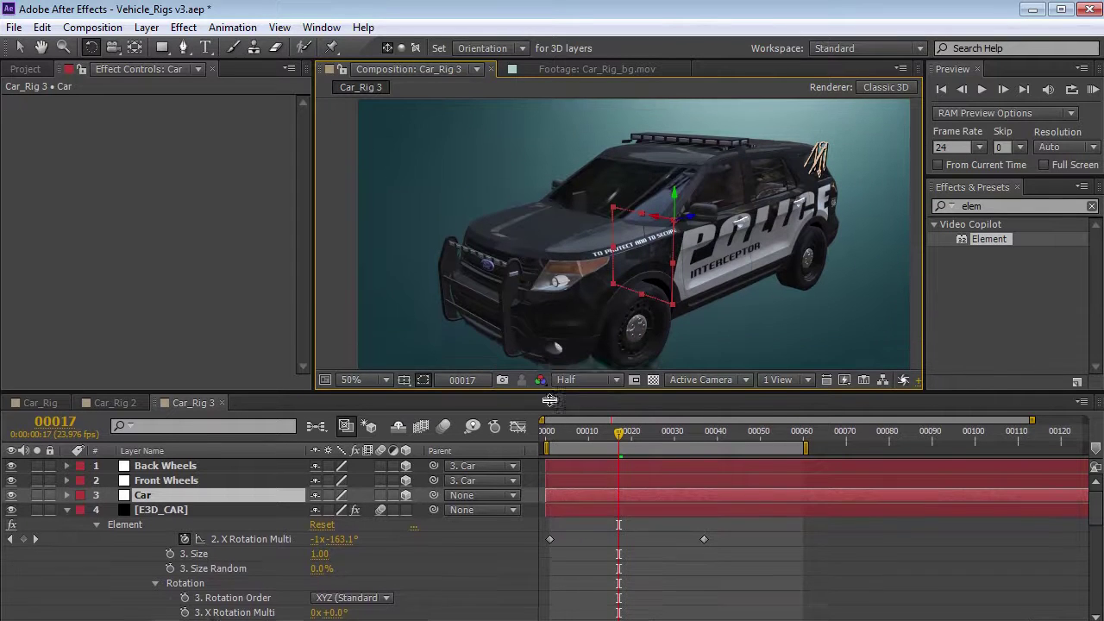
- Keyframe the Car null's Position from Z about -680 at the start to Z 0 at frame 37, so the car drives in
{"action": "left_click_drag", "start_coordinate": [557, 346], "coordinate": [556, 421]}
{"action": "key", "text": "v"}
{"action": "key", "text": "Page_Down"}
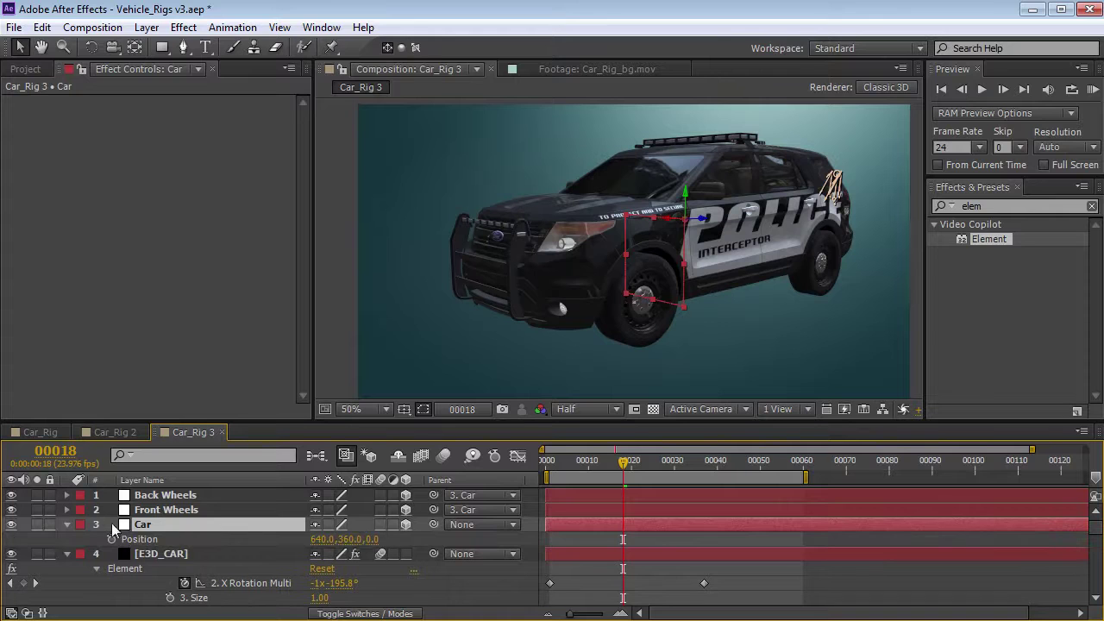
{"action": "left_click", "coordinate": [111, 539]}
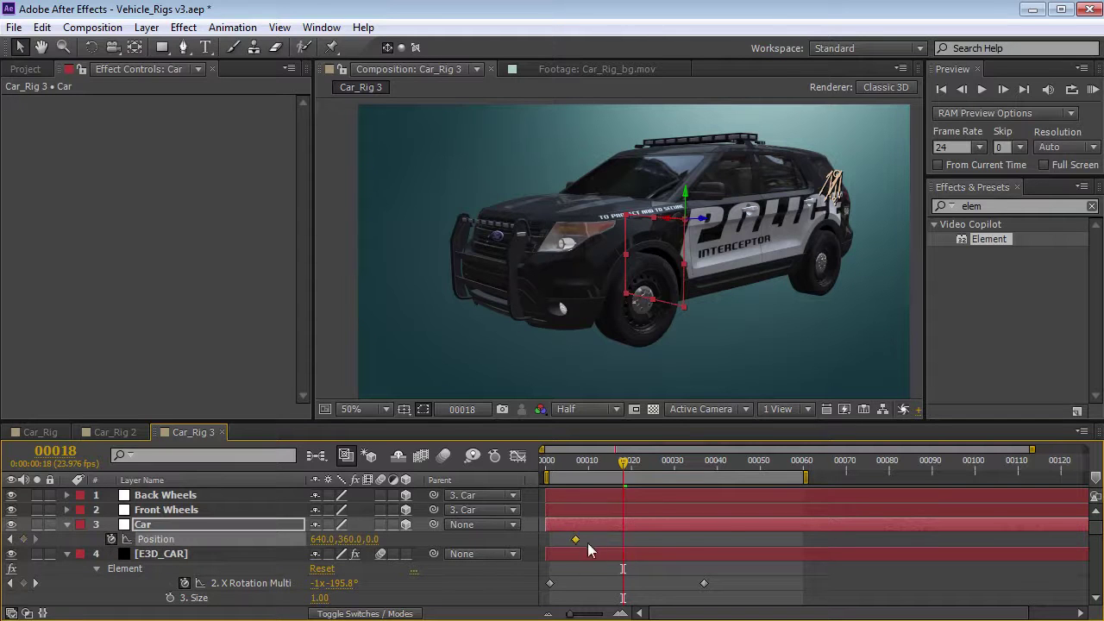
{"action": "key", "text": "shift+Page_Up"}
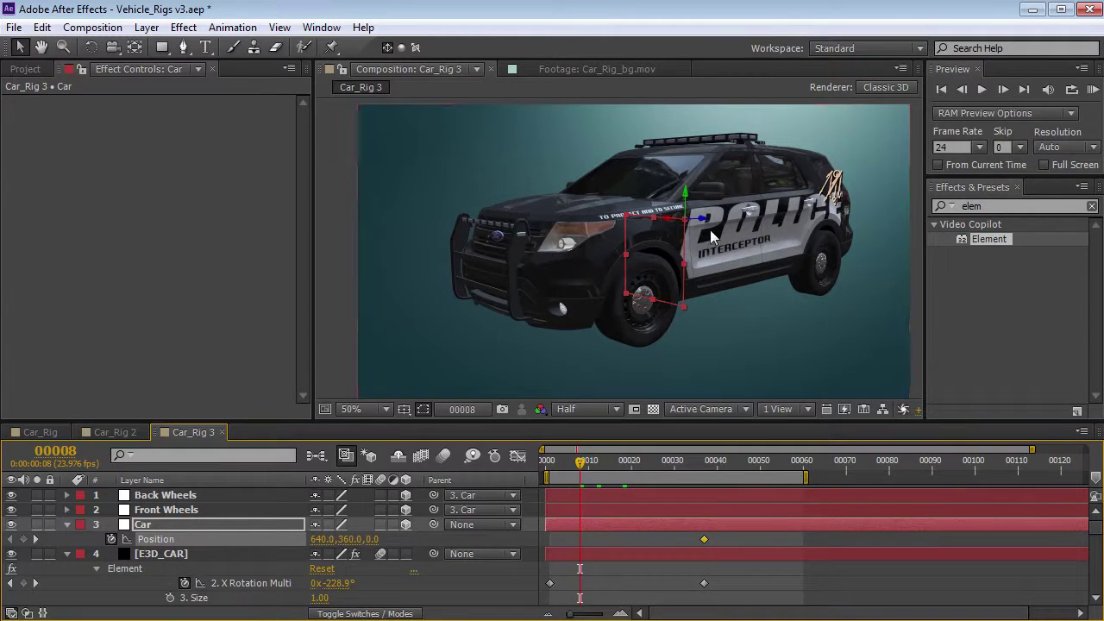
{"action": "left_click_drag", "start_coordinate": [697, 223], "coordinate": [721, 217]}
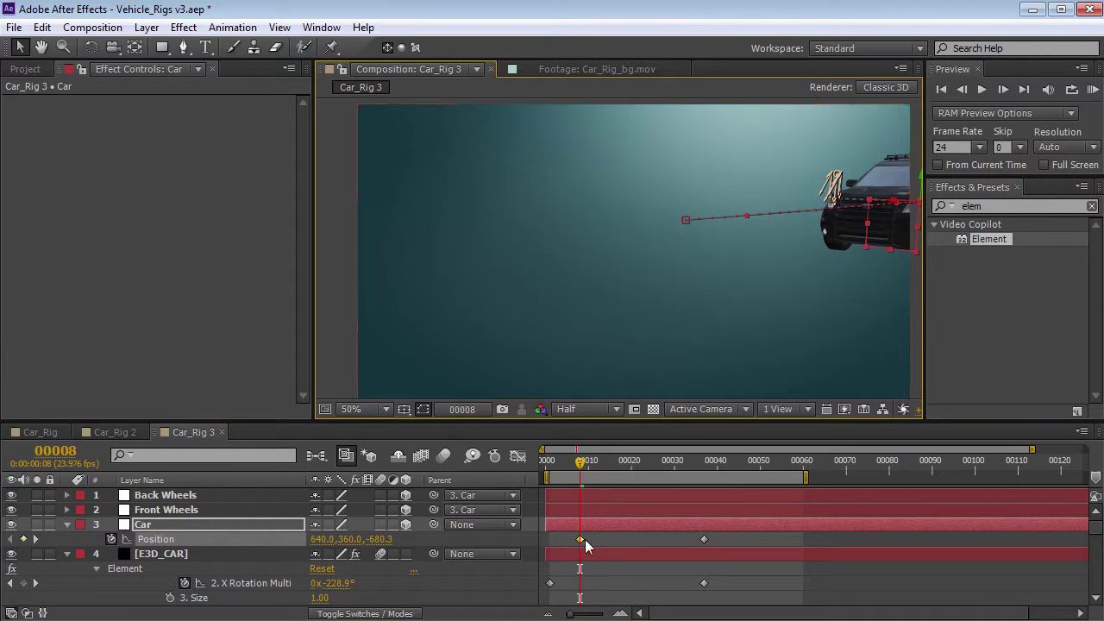
{"action": "left_click_drag", "start_coordinate": [585, 539], "coordinate": [558, 538]}
- Apply Easy Ease to the end keyframes of the Car's Position and Group 2's X Rotation Multi, moving both to about frame 28
{"action": "left_click_drag", "start_coordinate": [583, 466], "coordinate": [700, 480]}
{"action": "left_click_drag", "start_coordinate": [720, 536], "coordinate": [694, 605]}
{"action": "key", "text": "F9"}
{"action": "mouse_move", "coordinate": [686, 474]}
{"action": "left_mouse_down"}
{"action": "mouse_move", "coordinate": [670, 466]}
{"action": "mouse_move", "coordinate": [715, 473]}
{"action": "mouse_move", "coordinate": [674, 473]}
{"action": "left_mouse_up"}
{"action": "left_click_drag", "start_coordinate": [705, 583], "coordinate": [665, 584]}
{"action": "left_click_drag", "start_coordinate": [616, 468], "coordinate": [644, 466]}
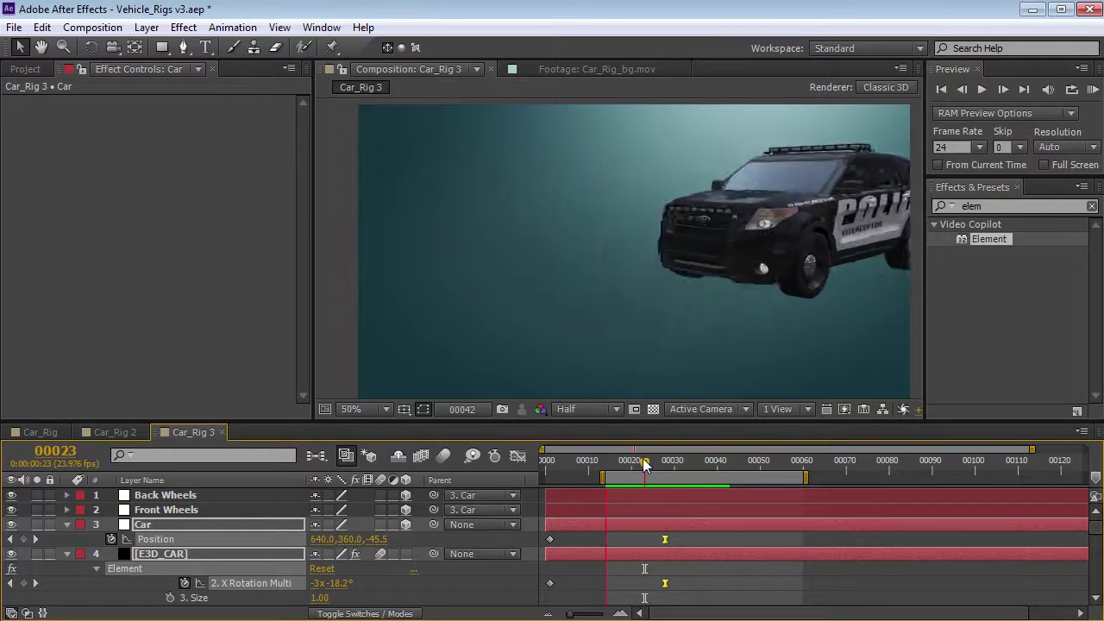
- Keyframe Group 1's X Rotation Particle in Element so the car body dips from about frame 25 and returns to 0° at frame 36
{"action": "key", "text": "space"}
{"action": "left_click", "coordinate": [68, 554]}
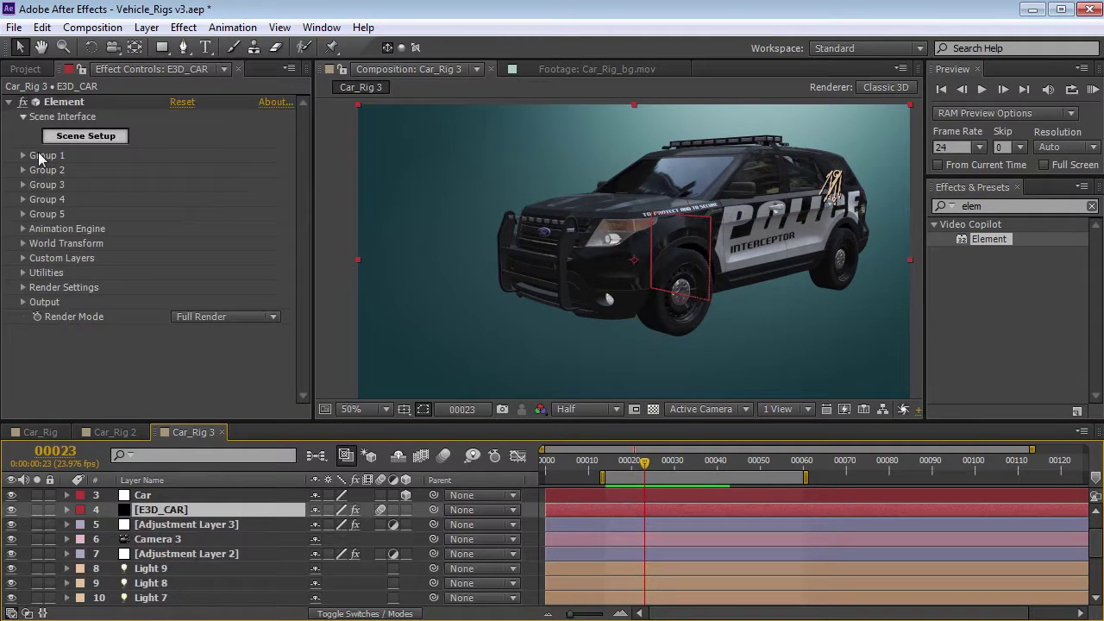
{"action": "left_click", "coordinate": [23, 156]}
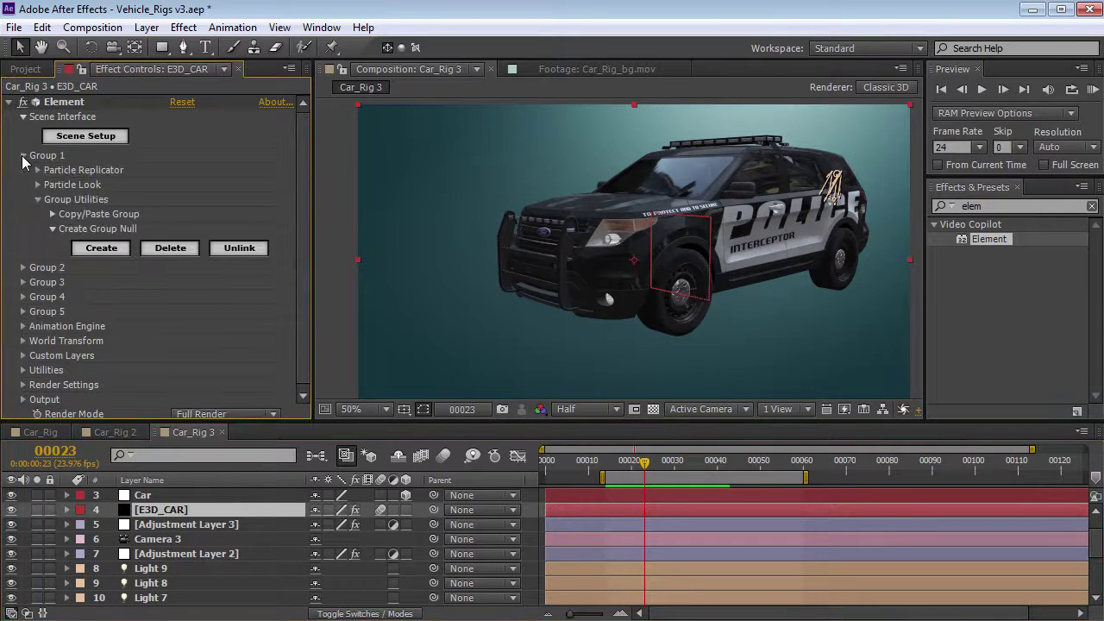
{"action": "left_click", "coordinate": [40, 188]}
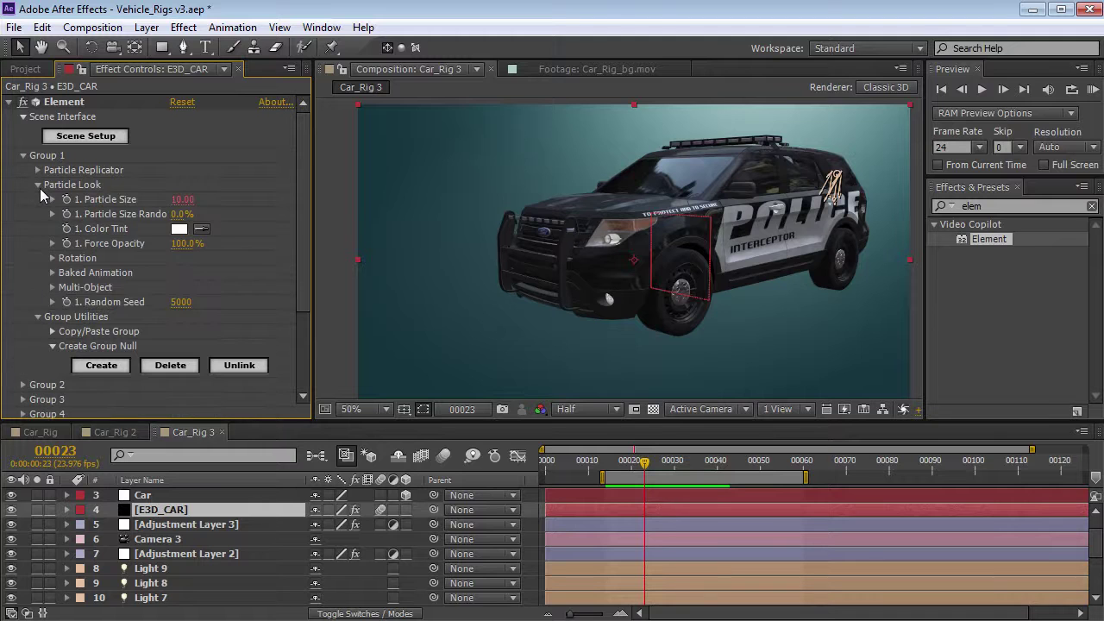
{"action": "left_click", "coordinate": [52, 258]}
{"action": "mouse_move", "coordinate": [192, 287]}
{"action": "left_mouse_down"}
{"action": "mouse_move", "coordinate": [205, 286]}
{"action": "mouse_move", "coordinate": [195, 287]}
{"action": "mouse_move", "coordinate": [203, 301]}
{"action": "left_mouse_up"}
{"action": "left_click_drag", "start_coordinate": [635, 470], "coordinate": [678, 463]}
{"action": "left_click_drag", "start_coordinate": [199, 287], "coordinate": [191, 287]}
{"action": "left_click", "coordinate": [699, 464]}
{"action": "left_click", "coordinate": [196, 288]}
{"action": "type", "text": "0"}
{"action": "key", "text": "Return"}
- Reveal the animated properties of E3D_CAR and retime the first two X Rotation Particle keyframes to about frames 19 and 26
{"action": "key", "text": "u"}
{"action": "key", "text": "space"}
{"action": "left_click_drag", "start_coordinate": [739, 561], "coordinate": [743, 502]}
{"action": "left_click_drag", "start_coordinate": [754, 542], "coordinate": [769, 560]}
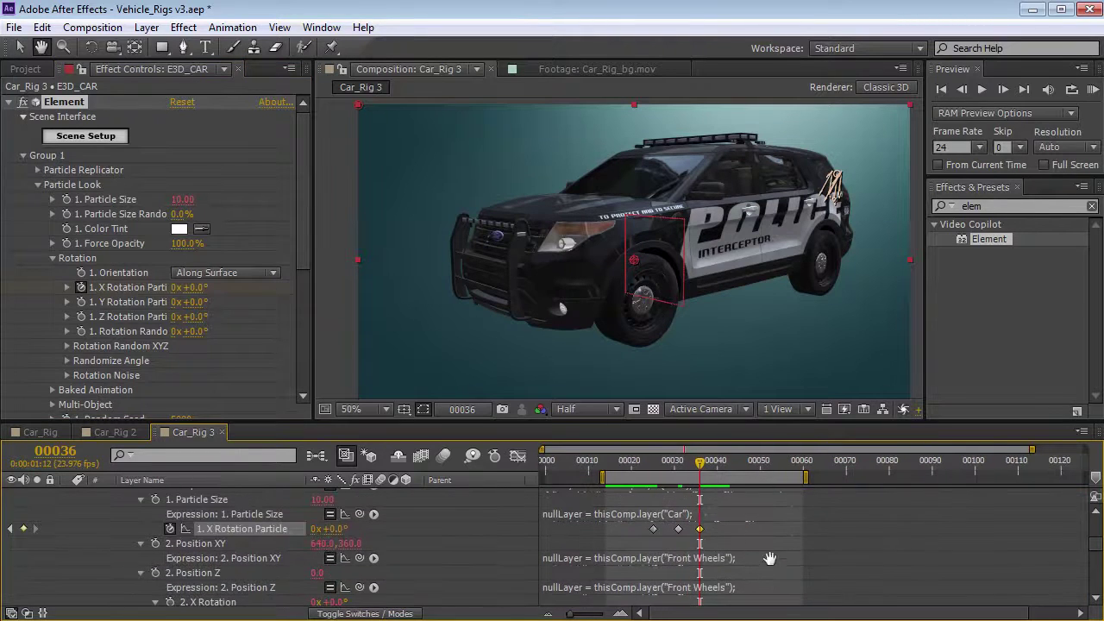
{"action": "key", "text": "equal"}
{"action": "key", "text": "space"}
{"action": "left_click_drag", "start_coordinate": [664, 548], "coordinate": [698, 551]}
{"action": "left_click", "coordinate": [622, 466]}
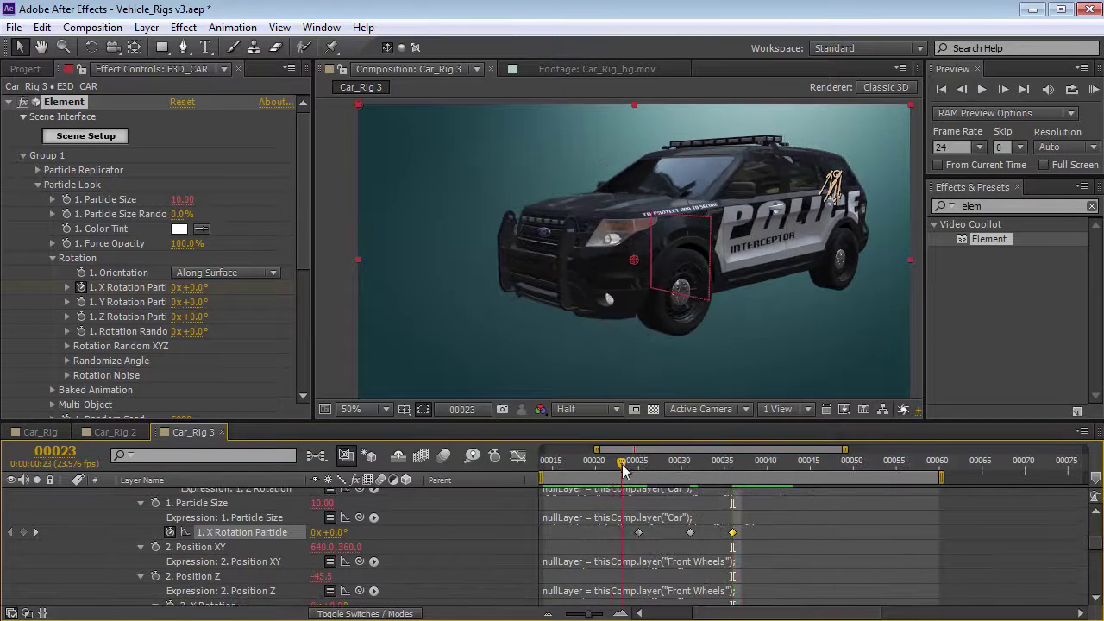
{"action": "left_click", "coordinate": [596, 518]}
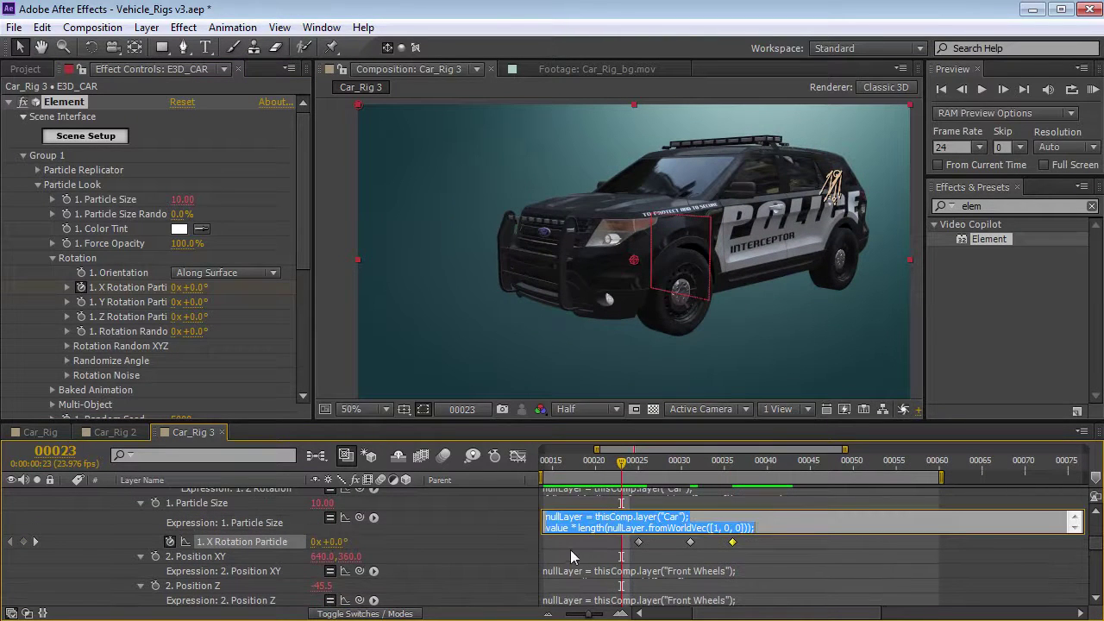
{"action": "left_click", "coordinate": [634, 496]}
{"action": "left_click_drag", "start_coordinate": [630, 463], "coordinate": [654, 480]}
{"action": "key", "text": "minus"}
{"action": "mouse_move", "coordinate": [663, 542]}
{"action": "left_mouse_down"}
{"action": "mouse_move", "coordinate": [636, 543]}
{"action": "mouse_move", "coordinate": [666, 543]}
{"action": "left_mouse_up"}
{"action": "left_click_drag", "start_coordinate": [630, 474], "coordinate": [718, 480]}
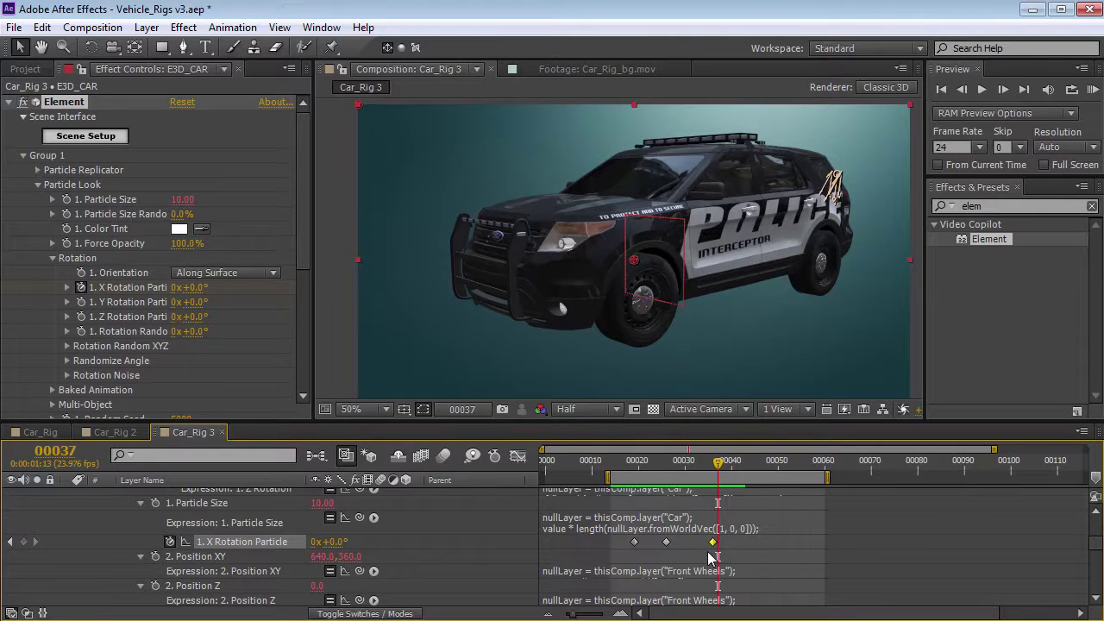
- Easy Ease the outer X Rotation Particle keyframes, and add a rebound keyframe at about frame 42 and a 0° keyframe at frame 48
{"action": "right_click", "coordinate": [714, 544]}
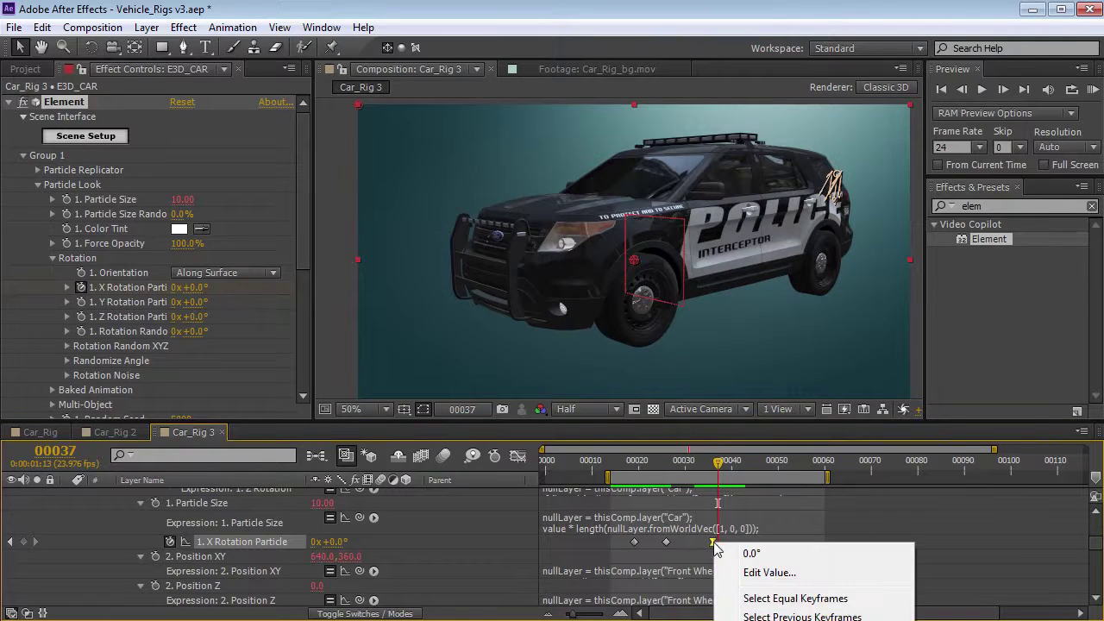
{"action": "left_click_drag", "start_coordinate": [701, 466], "coordinate": [720, 486]}
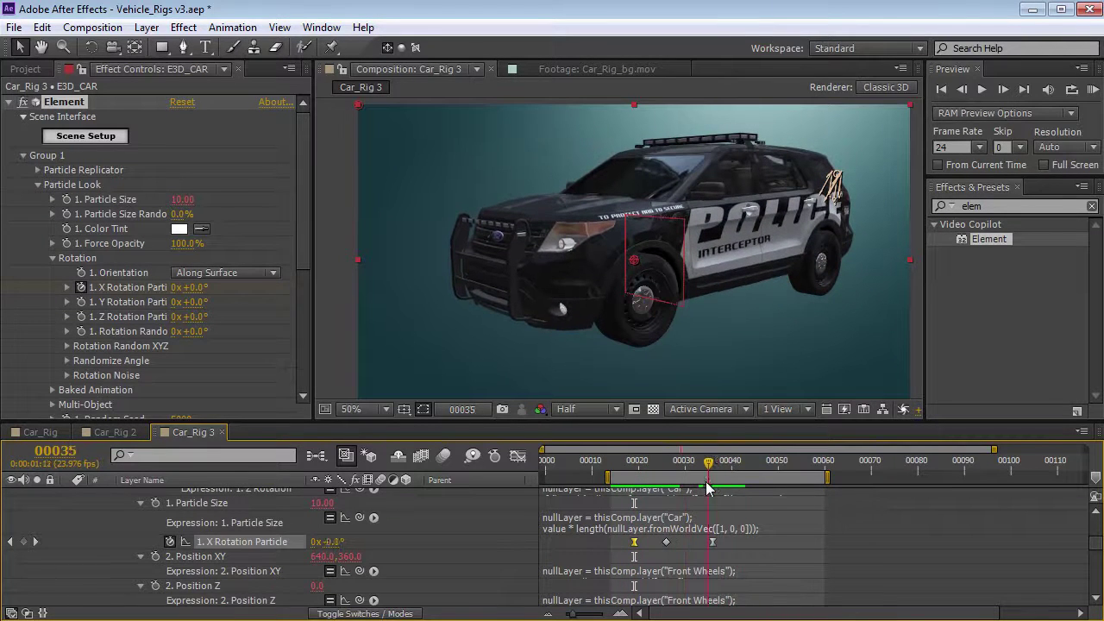
{"action": "left_click_drag", "start_coordinate": [190, 287], "coordinate": [209, 287]}
{"action": "left_click", "coordinate": [769, 467]}
{"action": "left_click", "coordinate": [197, 289]}
{"action": "type", "text": "0"}
{"action": "key", "text": "Return"}
{"action": "left_click_drag", "start_coordinate": [646, 467], "coordinate": [712, 477]}
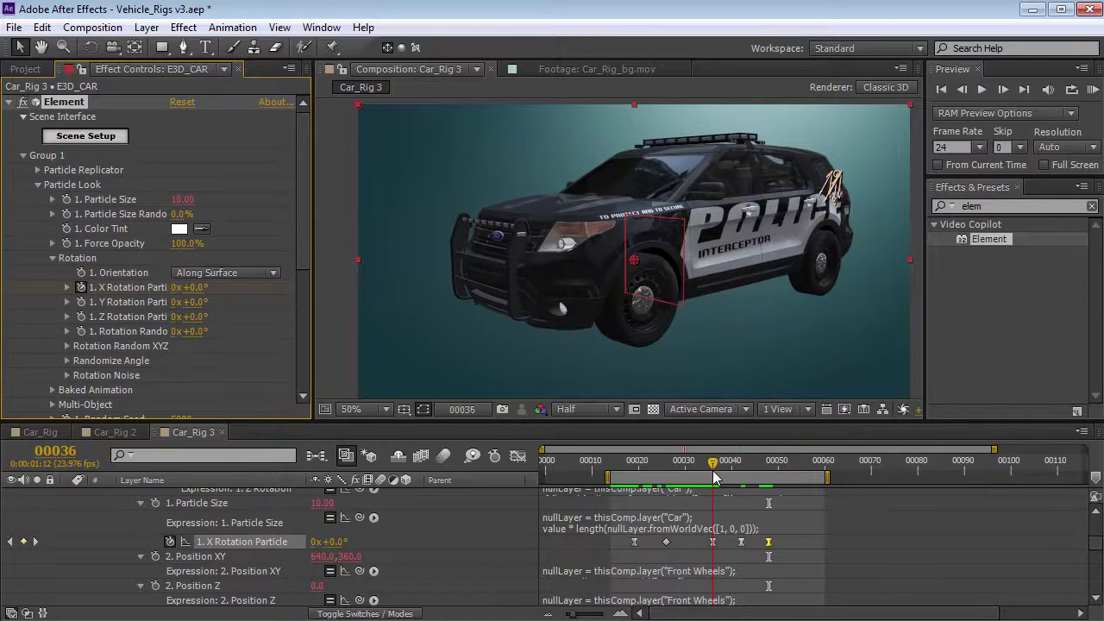
- Show X Rotation Particle in the Graph Editor and delete the 0° keyframe between the dip and the rebound
{"action": "left_click", "coordinate": [517, 457]}
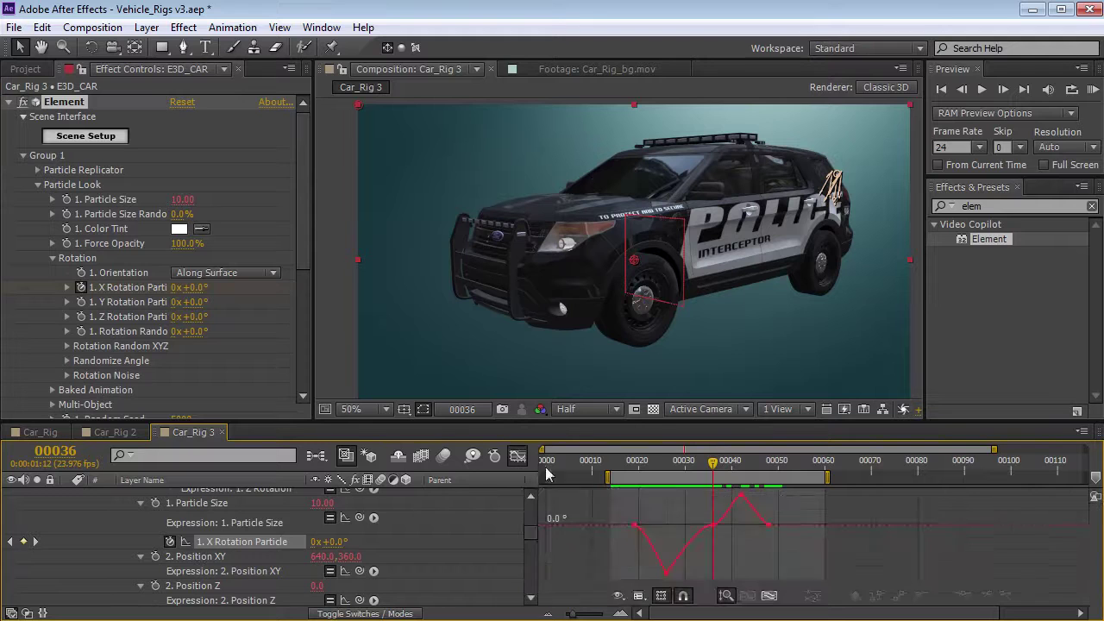
{"action": "left_click_drag", "start_coordinate": [707, 467], "coordinate": [716, 466]}
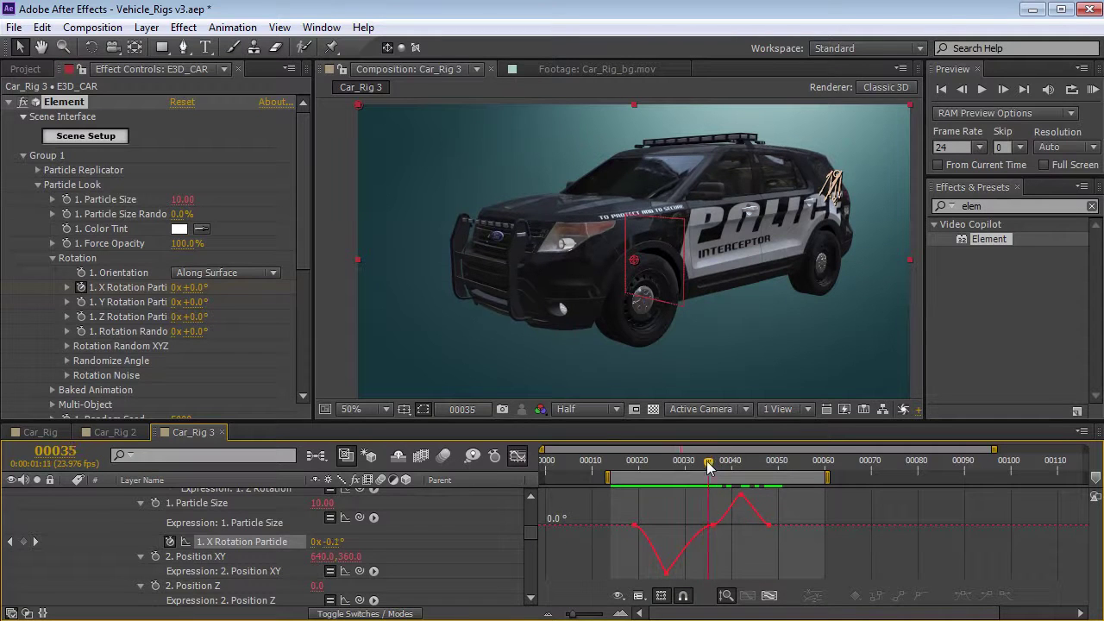
{"action": "left_click", "coordinate": [709, 529]}
{"action": "left_click", "coordinate": [712, 525]}
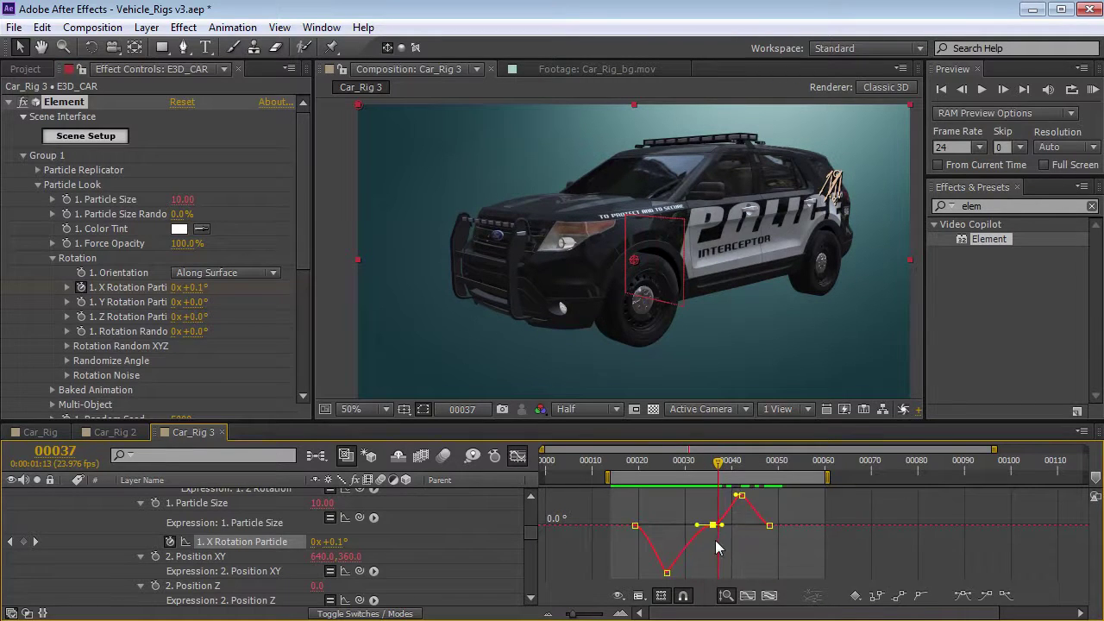
{"action": "key", "text": "Delete"}
- Smooth the curve out of the dip keyframe and move the rebound keyframe to about frame 39
{"action": "left_click", "coordinate": [672, 461]}
{"action": "left_click", "coordinate": [667, 573]}
{"action": "left_click_drag", "start_coordinate": [741, 495], "coordinate": [716, 507]}
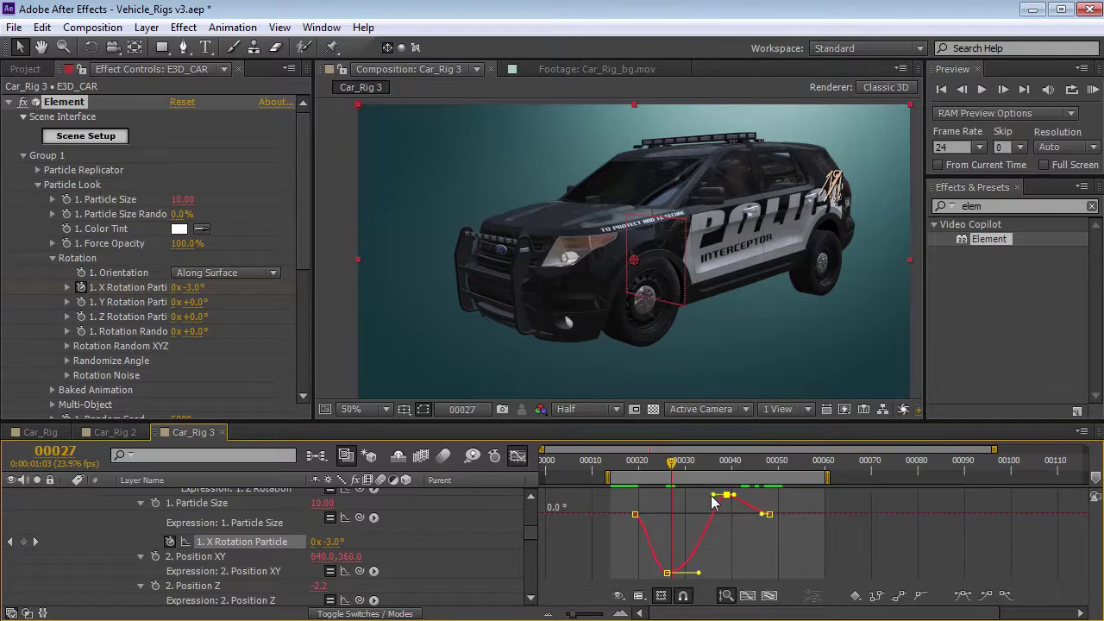
{"action": "left_click_drag", "start_coordinate": [649, 471], "coordinate": [729, 485]}
{"action": "key", "text": "k"}
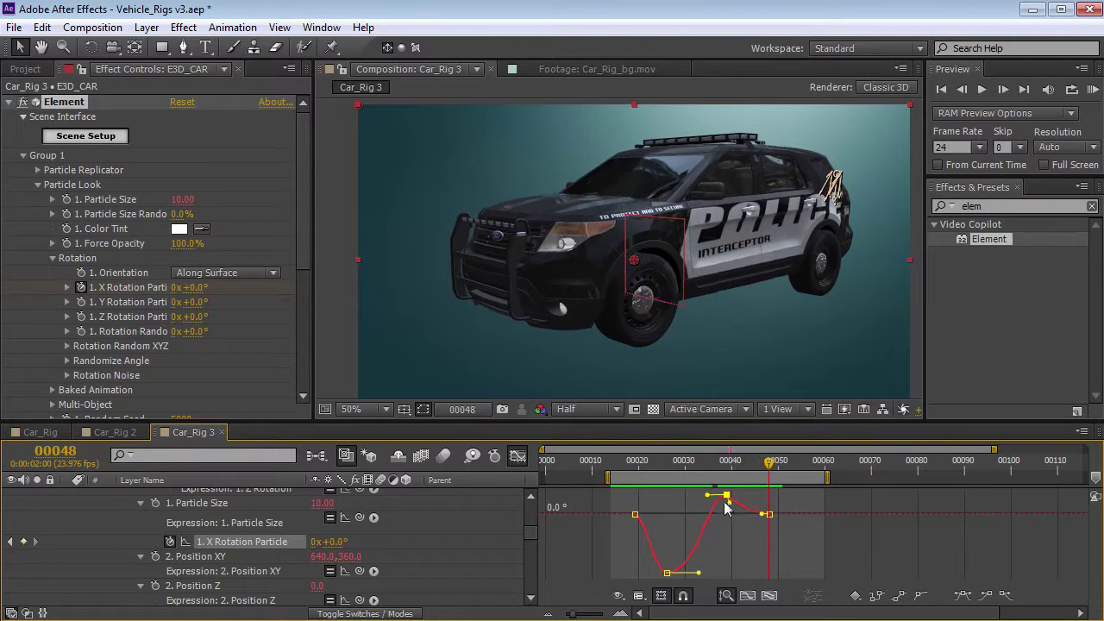
- Move the rebound keyframe to about frame 36 and the dip to about frame 25 at -2.2°, with a longer ease into the last keyframe
{"action": "key", "text": "ctrl+z"}
{"action": "left_click_drag", "start_coordinate": [728, 496], "coordinate": [663, 490]}
{"action": "left_click_drag", "start_coordinate": [668, 573], "coordinate": [664, 571]}
{"action": "left_click", "coordinate": [666, 463]}
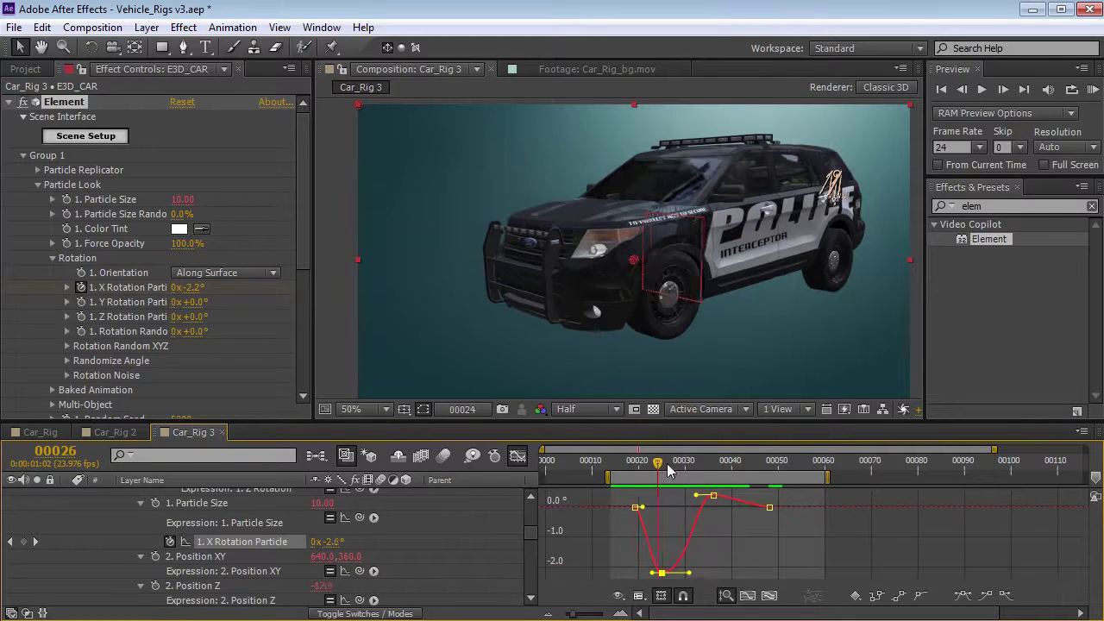
{"action": "left_click", "coordinate": [769, 507]}
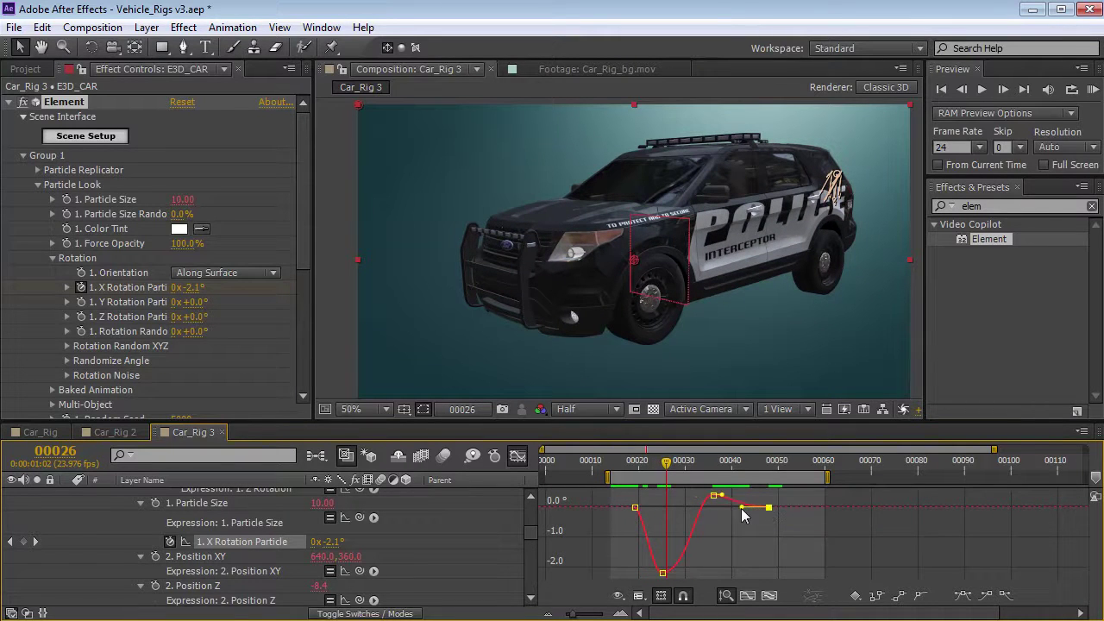
{"action": "left_click_drag", "start_coordinate": [633, 464], "coordinate": [746, 489]}
{"action": "key", "text": "space"}
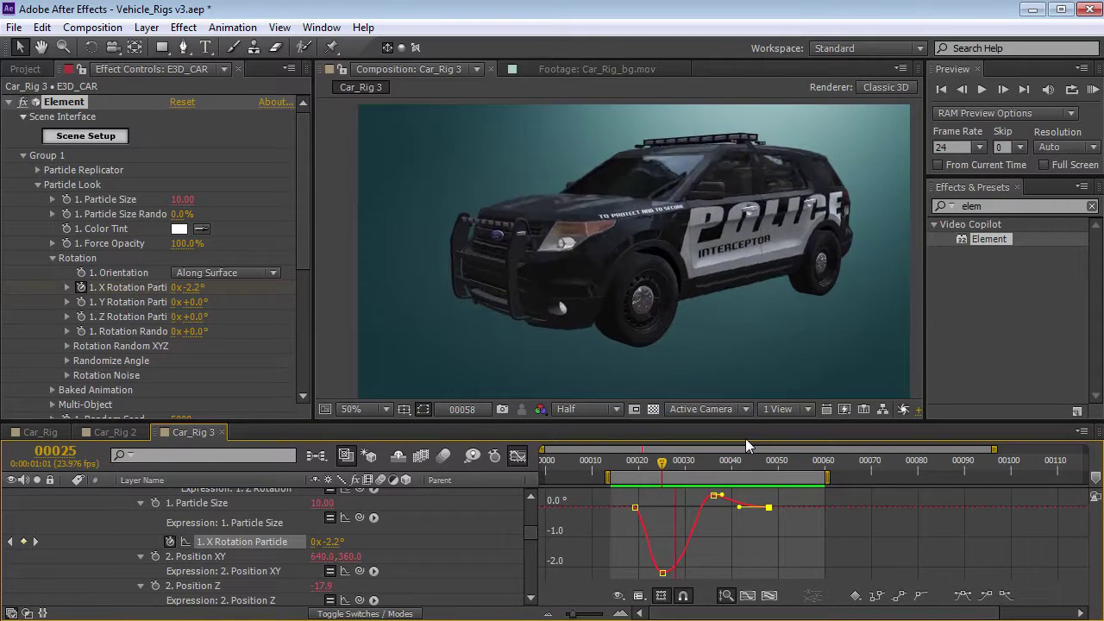
{"action": "key", "text": "space"}
{"action": "left_click", "coordinate": [654, 462]}
- Retime the body's four X Rotation Particle keyframes to about frames 9, 13, 28 and 42, and start the work area at about frame 7
{"action": "left_click", "coordinate": [515, 455]}
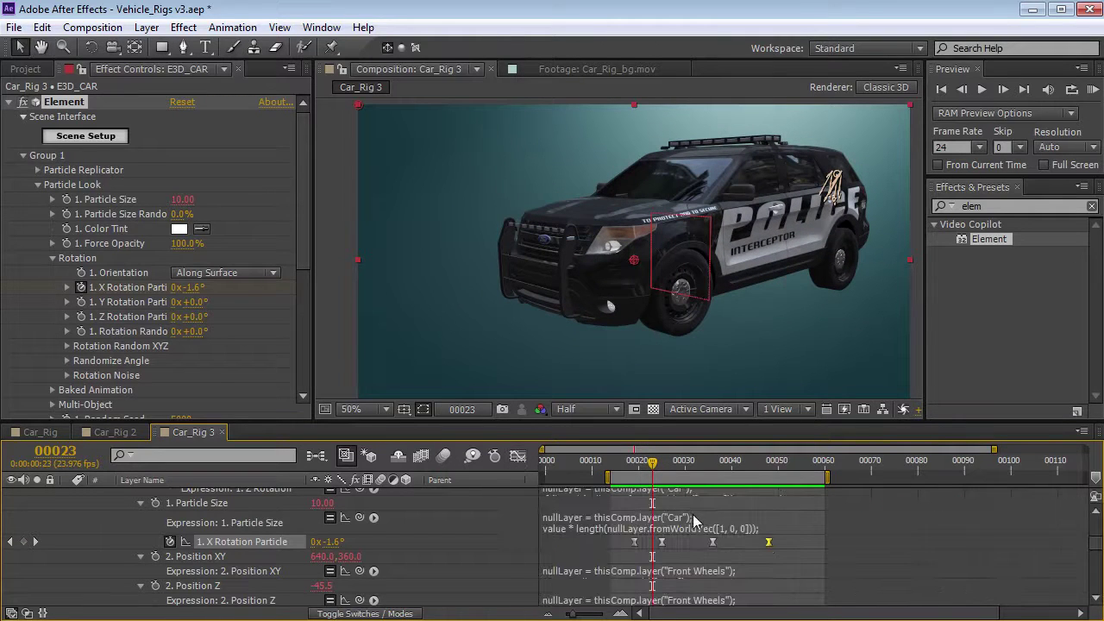
{"action": "key", "text": "space"}
{"action": "left_click_drag", "start_coordinate": [701, 541], "coordinate": [784, 552]}
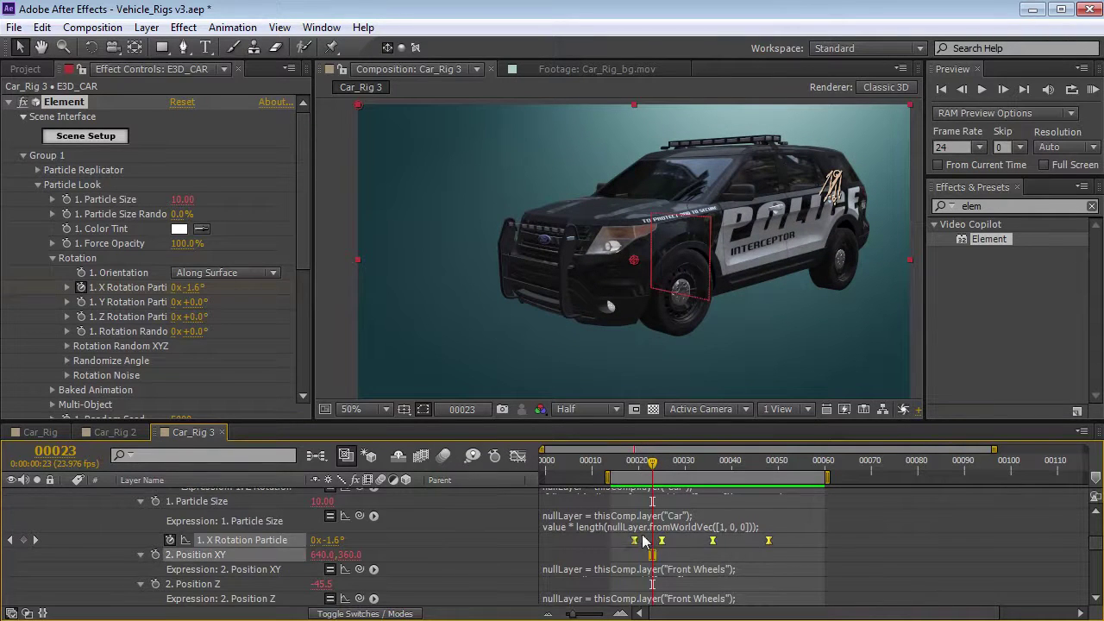
{"action": "left_click_drag", "start_coordinate": [630, 545], "coordinate": [589, 546]}
{"action": "left_click_drag", "start_coordinate": [586, 466], "coordinate": [616, 473]}
{"action": "left_click", "coordinate": [622, 550]}
{"action": "left_click_drag", "start_coordinate": [619, 543], "coordinate": [611, 545]}
{"action": "left_click_drag", "start_coordinate": [606, 477], "coordinate": [677, 481]}
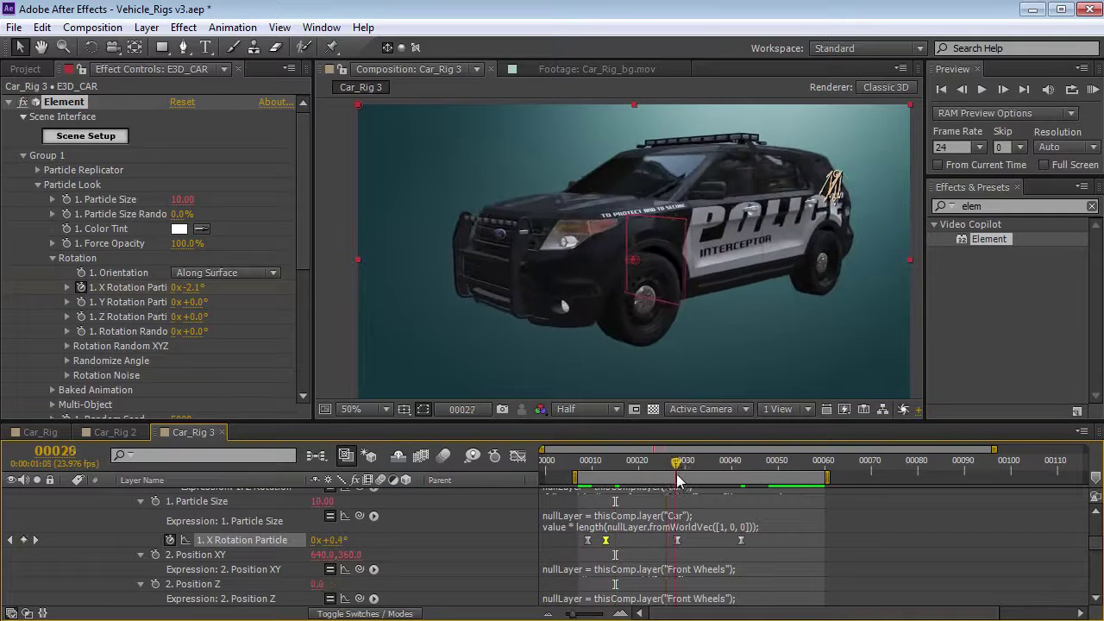
- Lengthen the ease into the Car null's final Position keyframe in the speed graph and preview the drive-in
{"action": "scroll", "coordinate": [703, 558], "scroll_direction": "up", "scroll_amount": 3}
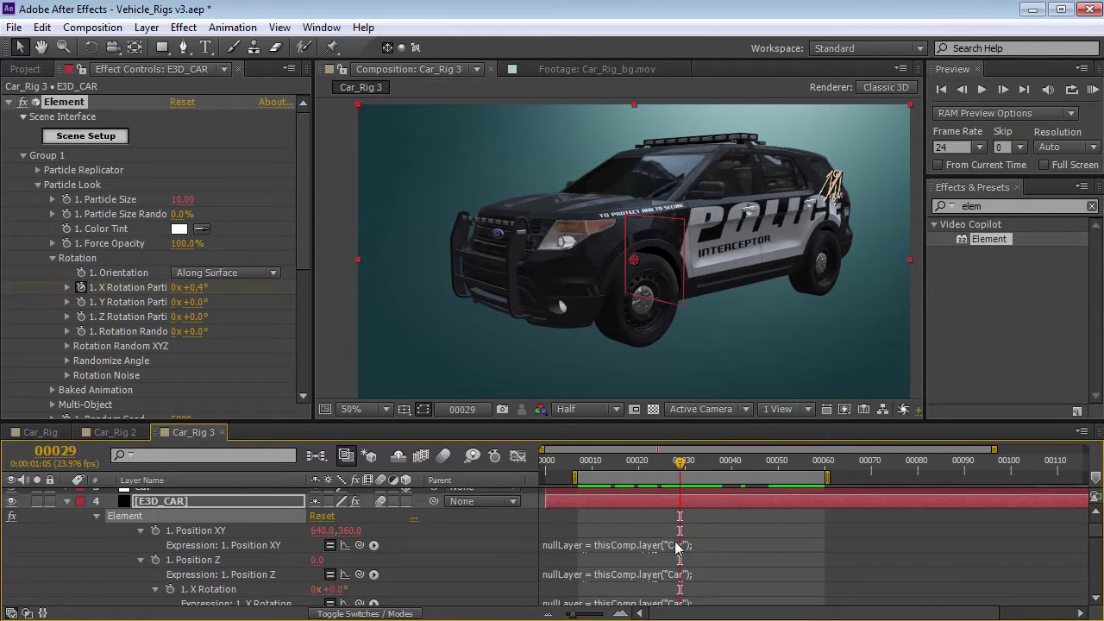
{"action": "scroll", "coordinate": [678, 546], "scroll_direction": "up", "scroll_amount": 2}
{"action": "scroll", "coordinate": [524, 512], "scroll_direction": "down", "scroll_amount": 5}
{"action": "scroll", "coordinate": [215, 528], "scroll_direction": "up", "scroll_amount": 5}
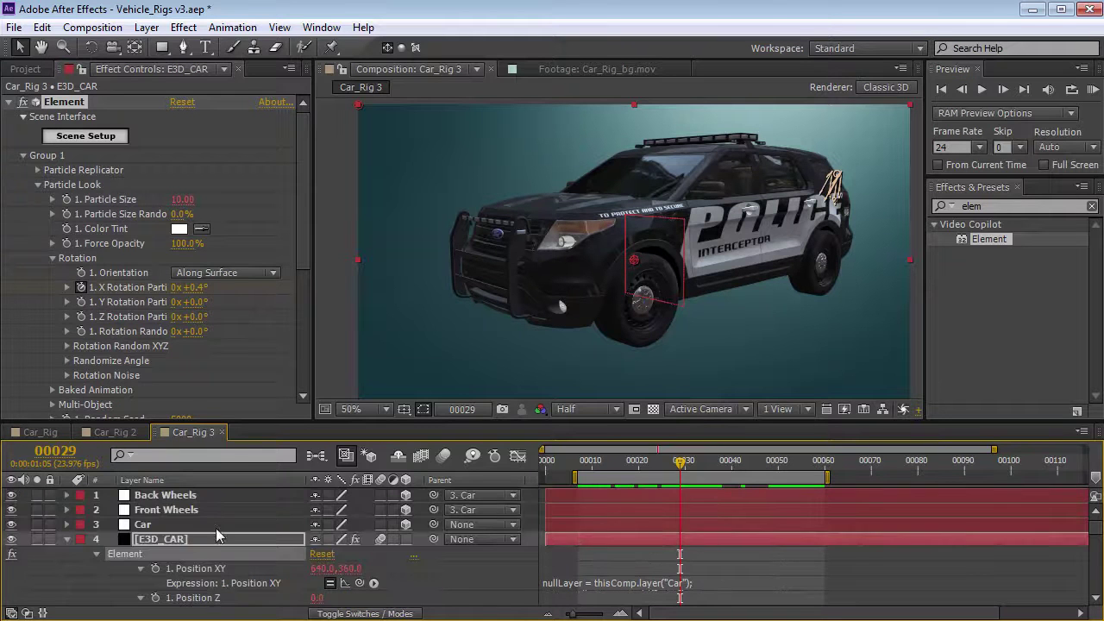
{"action": "left_click", "coordinate": [198, 524]}
{"action": "key", "text": "p"}
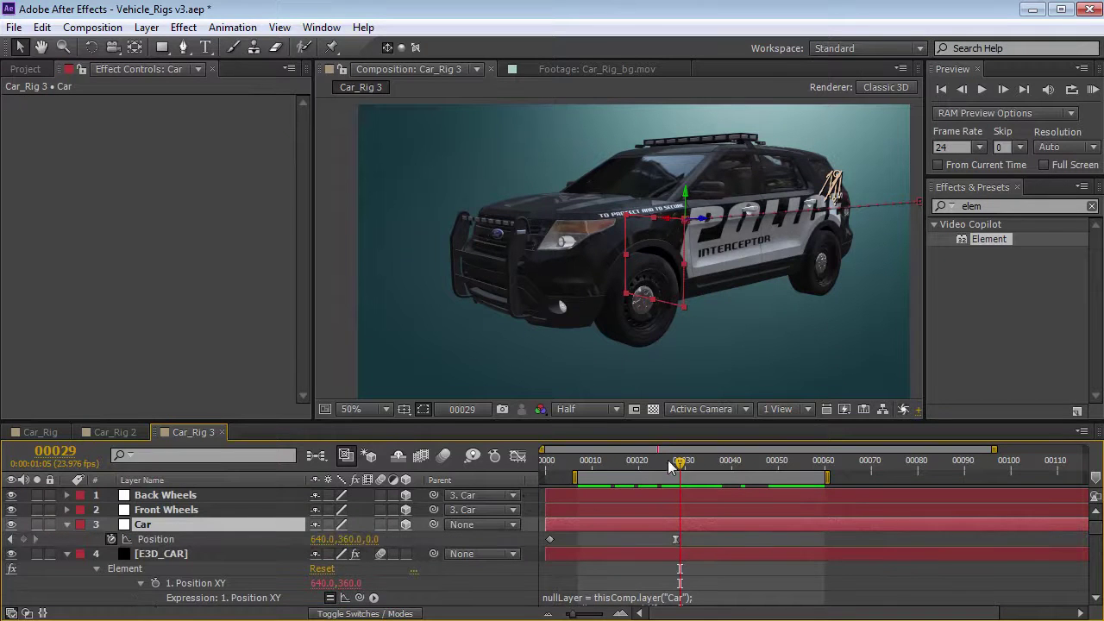
{"action": "left_click_drag", "start_coordinate": [671, 466], "coordinate": [650, 466]}
{"action": "left_click", "coordinate": [181, 535]}
{"action": "left_click", "coordinate": [518, 456]}
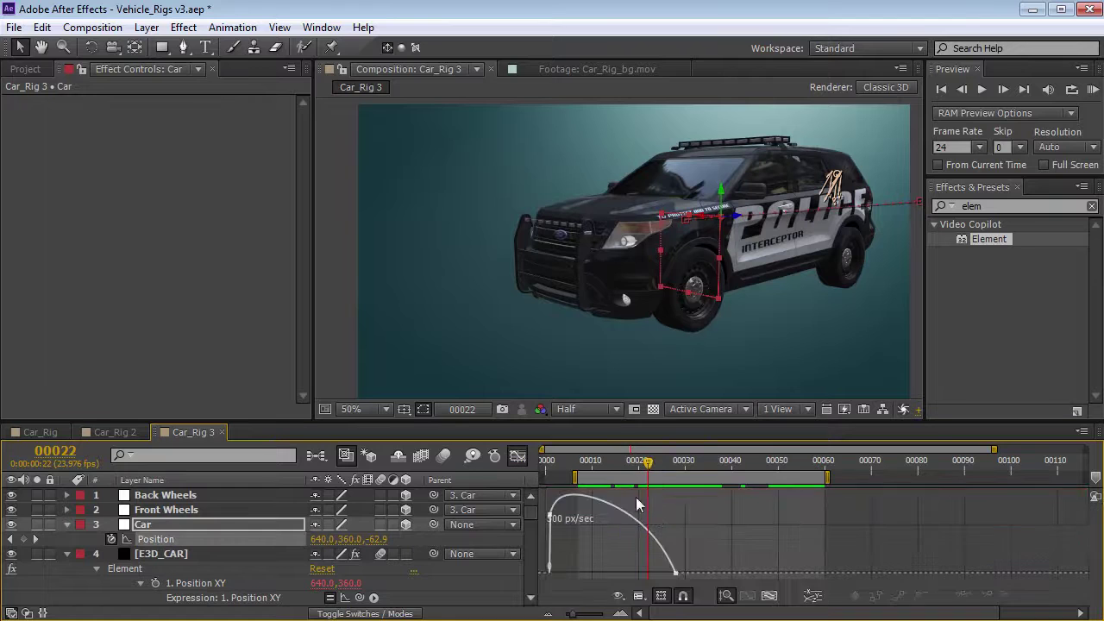
{"action": "left_click", "coordinate": [677, 573]}
{"action": "left_click_drag", "start_coordinate": [656, 575], "coordinate": [645, 577]}
{"action": "left_click_drag", "start_coordinate": [648, 465], "coordinate": [610, 466]}
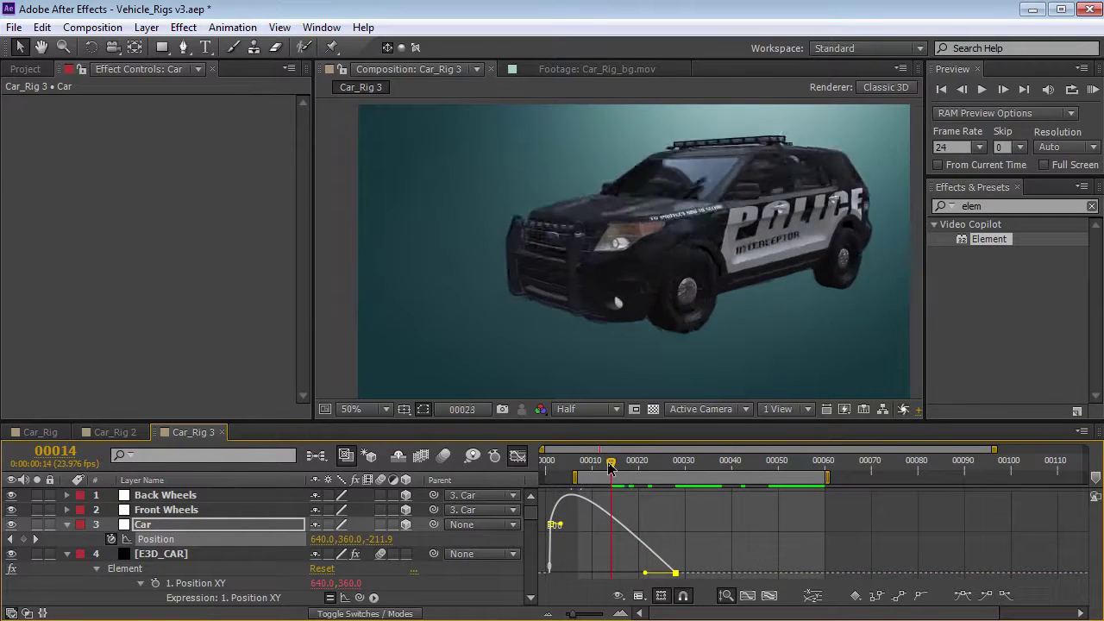
{"action": "left_click_drag", "start_coordinate": [607, 462], "coordinate": [704, 462]}
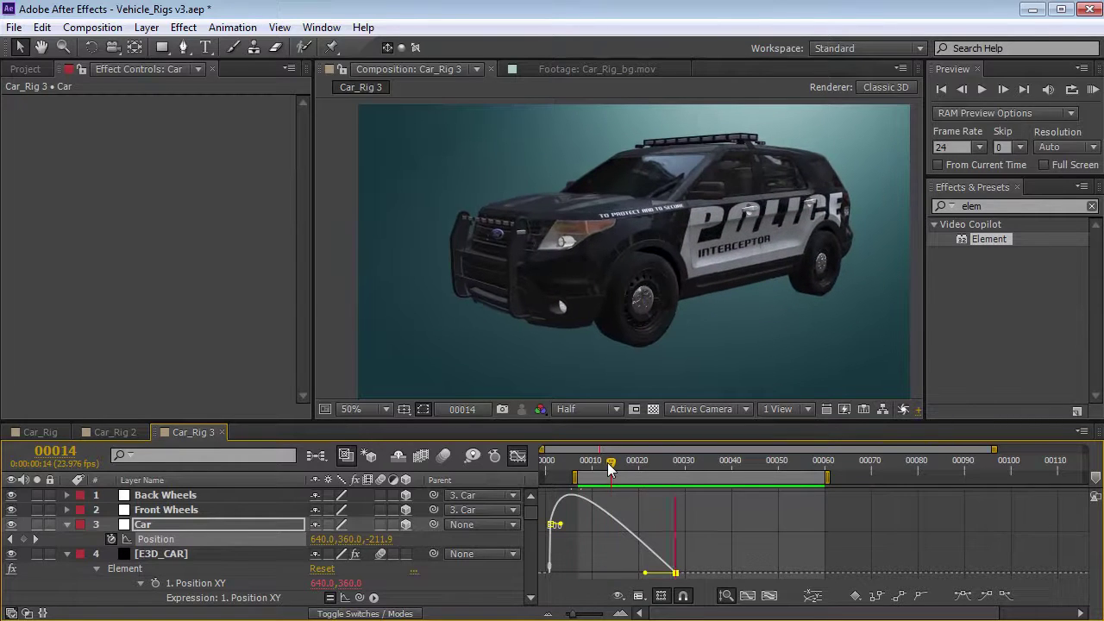
{"action": "key", "text": "shift+F3"}
- Go to frame 9, create a black solid above the nulls and make it a 3D layer
{"action": "left_click_drag", "start_coordinate": [266, 421], "coordinate": [268, 374]}
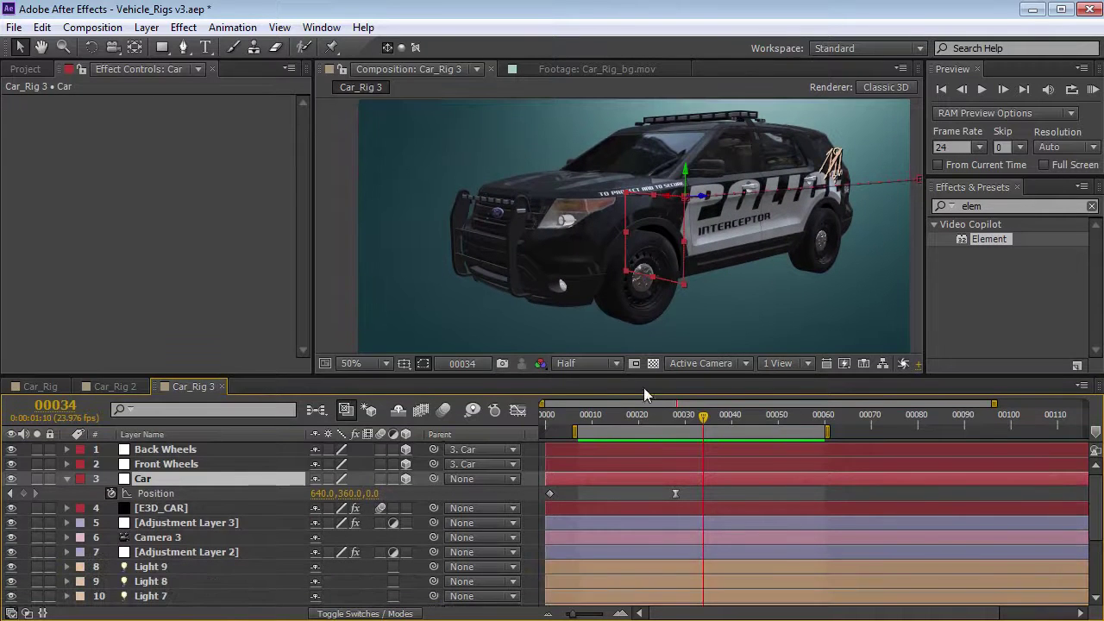
{"action": "left_click", "coordinate": [588, 420]}
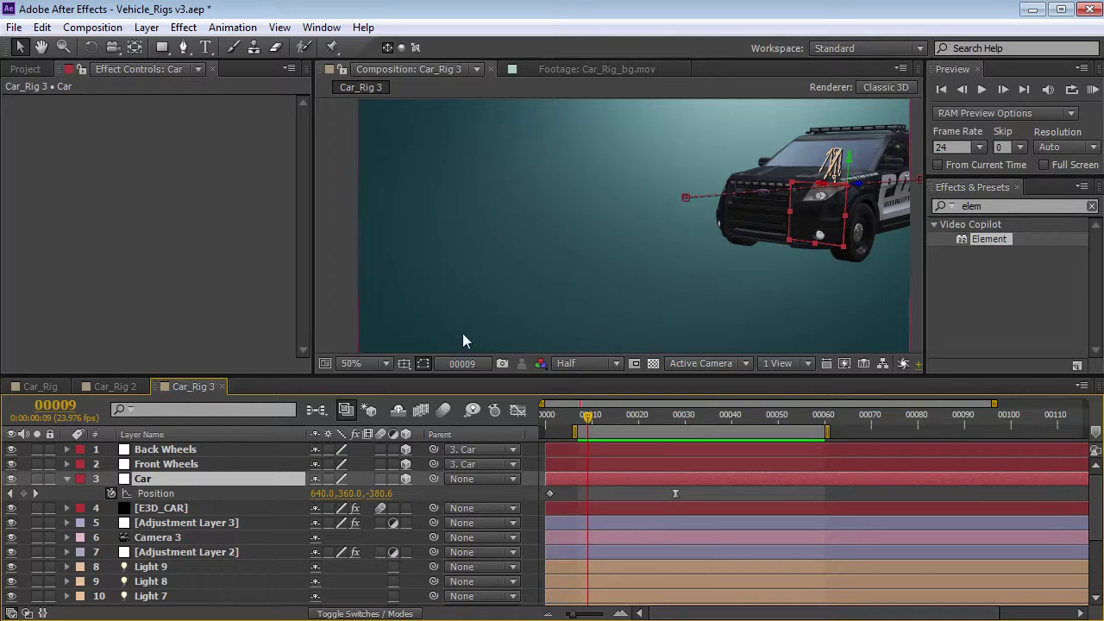
{"action": "left_click", "coordinate": [147, 28]}
{"action": "mouse_move", "coordinate": [172, 47]}
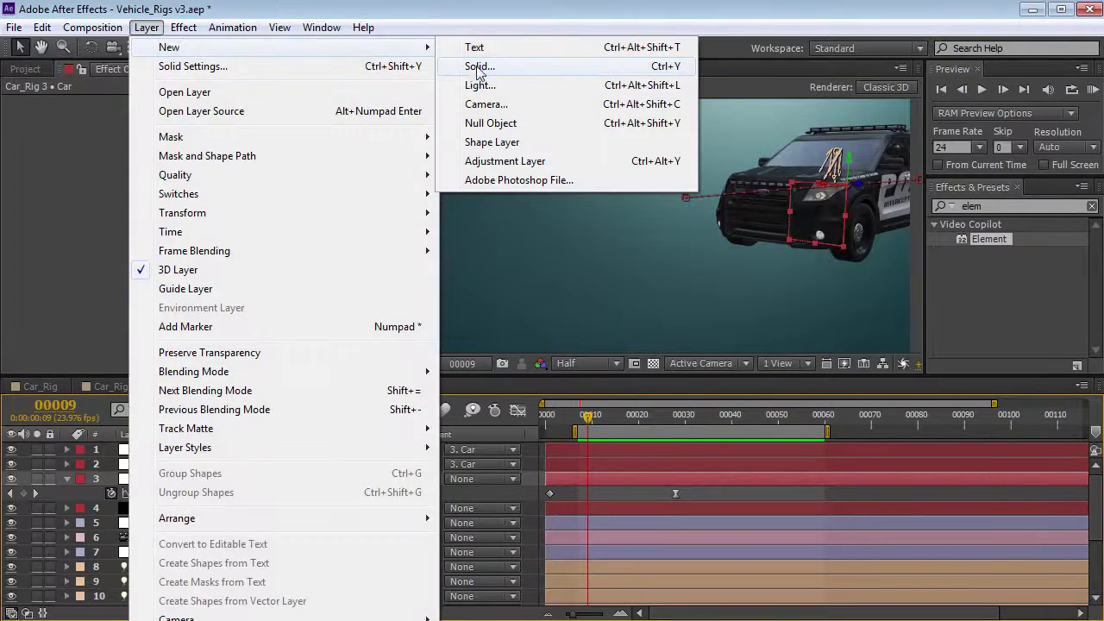
{"action": "left_click", "coordinate": [479, 69]}
{"action": "left_click", "coordinate": [512, 456]}
{"action": "left_click", "coordinate": [407, 450]}
- Rotate the black solid so it lies flat like a ground plane
{"action": "key", "text": "w"}
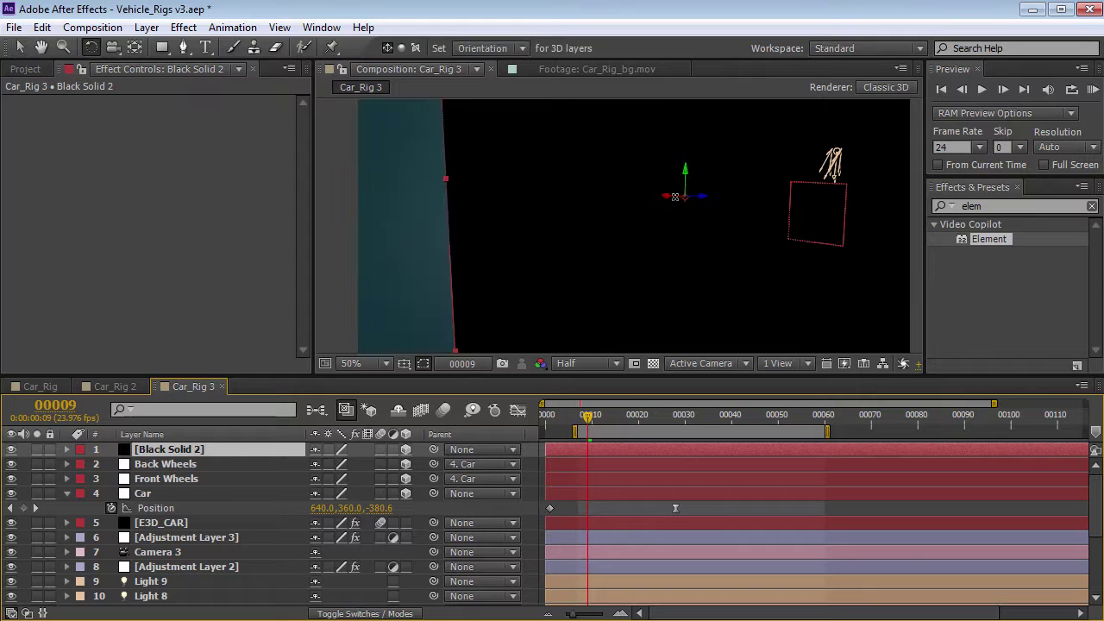
{"action": "left_click_drag", "start_coordinate": [693, 191], "coordinate": [691, 267]}
{"action": "key", "text": "ctrl+z"}
- Switch to the Bottom view and reposition the black solid so that it covers the car's underside
{"action": "left_click", "coordinate": [717, 363]}
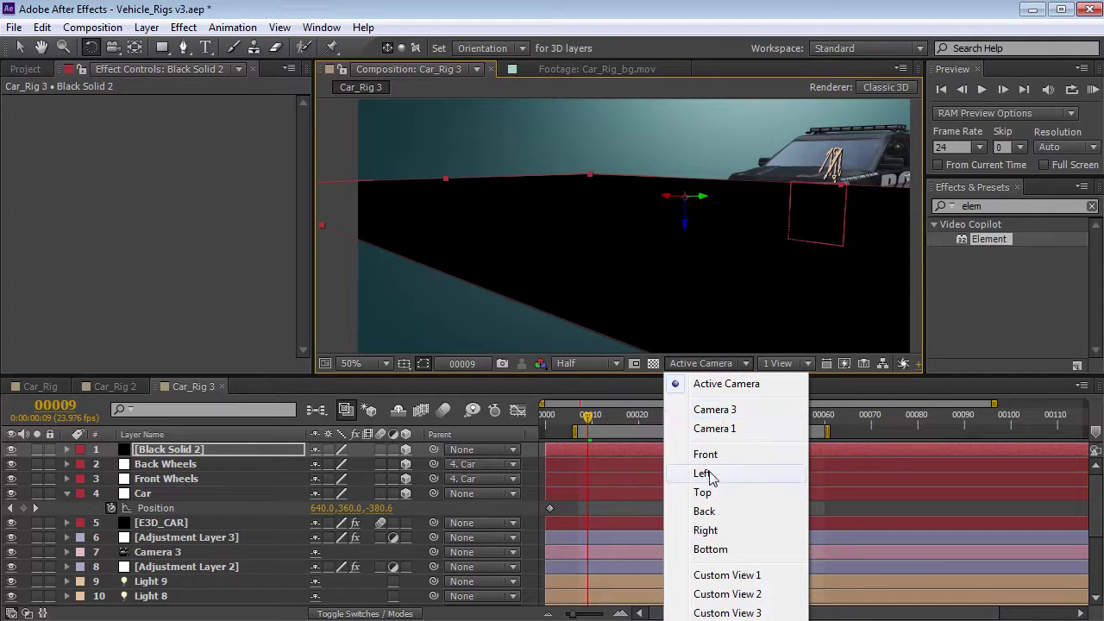
{"action": "left_click", "coordinate": [710, 549]}
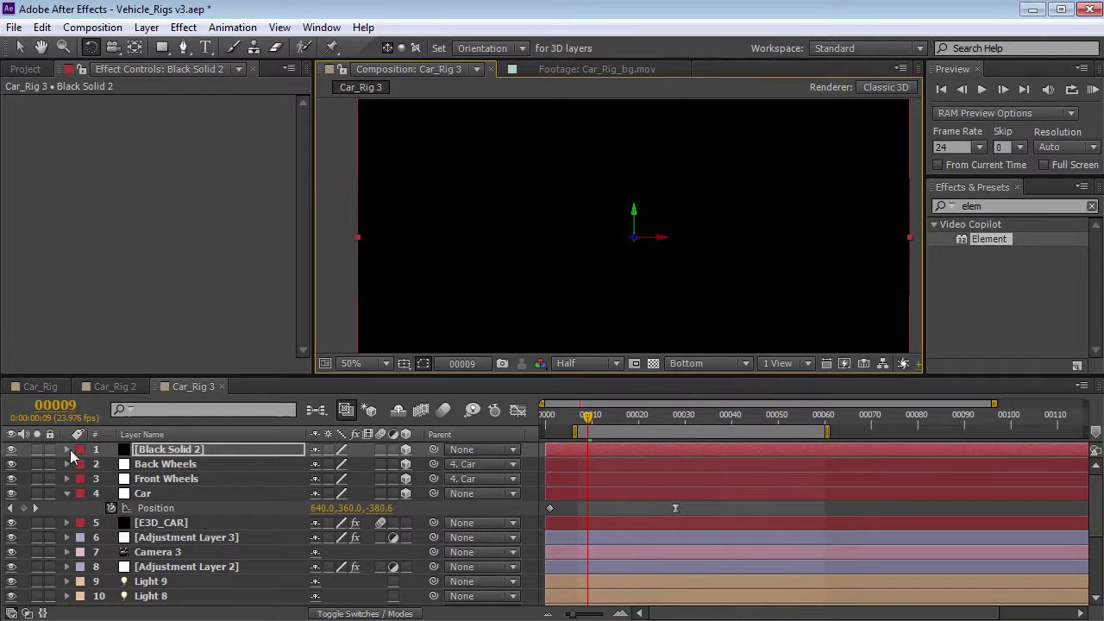
{"action": "left_click", "coordinate": [11, 449]}
{"action": "key", "text": "c"}
{"action": "left_click_drag", "start_coordinate": [623, 157], "coordinate": [639, 211]}
{"action": "left_click", "coordinate": [12, 450]}
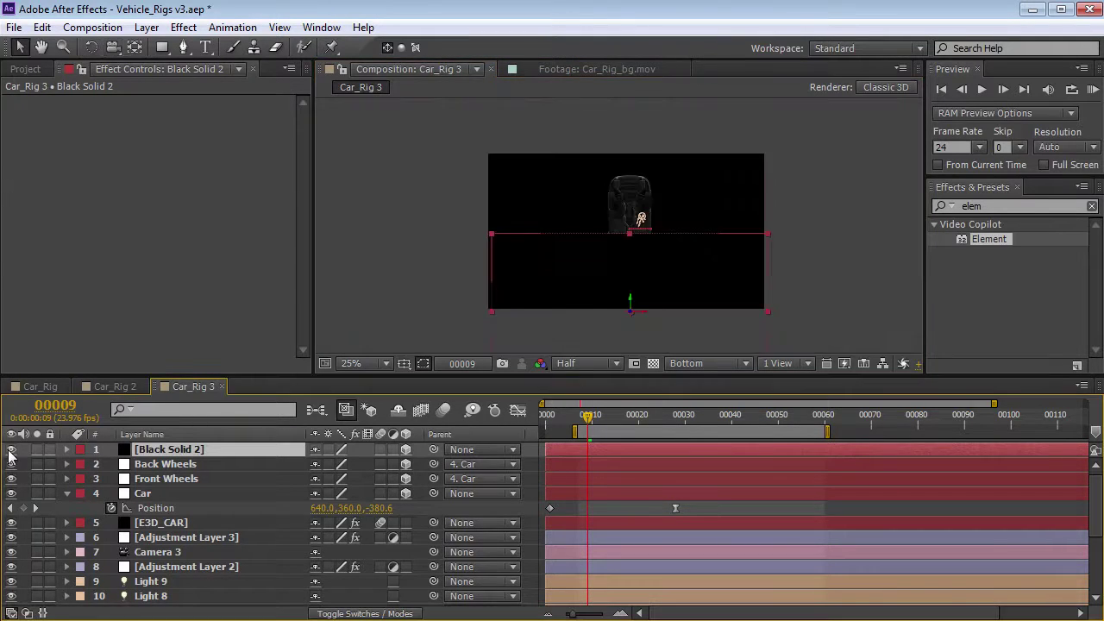
{"action": "left_click_drag", "start_coordinate": [662, 325], "coordinate": [648, 249]}
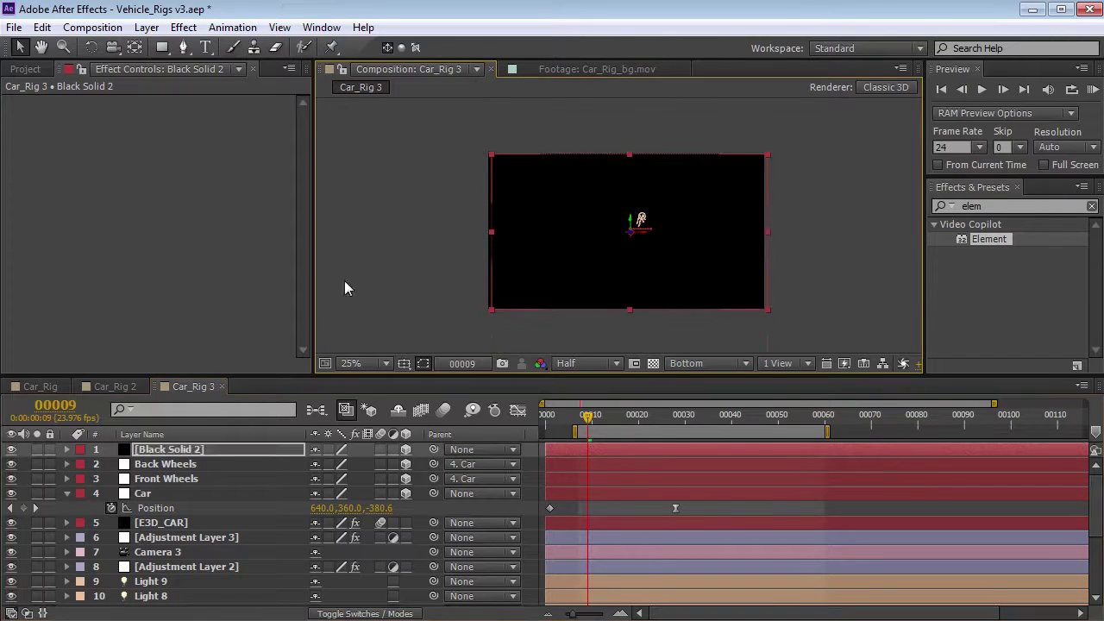
- Hide the black solid and trace the car's body outline on it with a closed Pen mask
{"action": "left_click", "coordinate": [11, 452]}
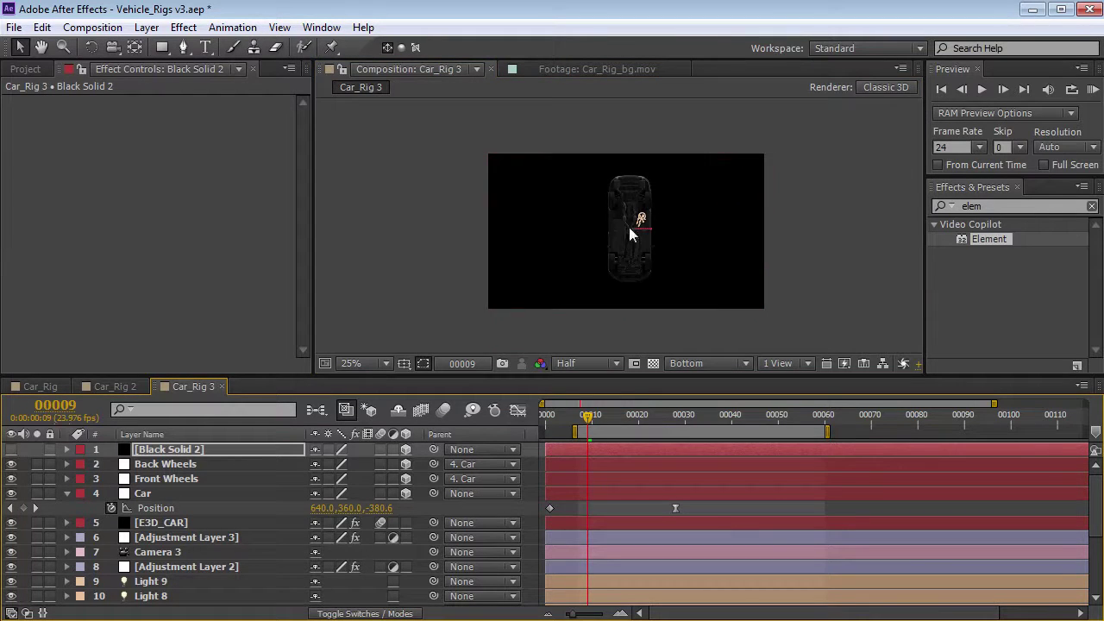
{"action": "scroll", "coordinate": [629, 227], "scroll_direction": "up", "scroll_amount": 2}
{"action": "left_click", "coordinate": [184, 47]}
{"action": "key", "text": "grave"}
{"action": "scroll", "coordinate": [530, 209], "scroll_direction": "up", "scroll_amount": 2}
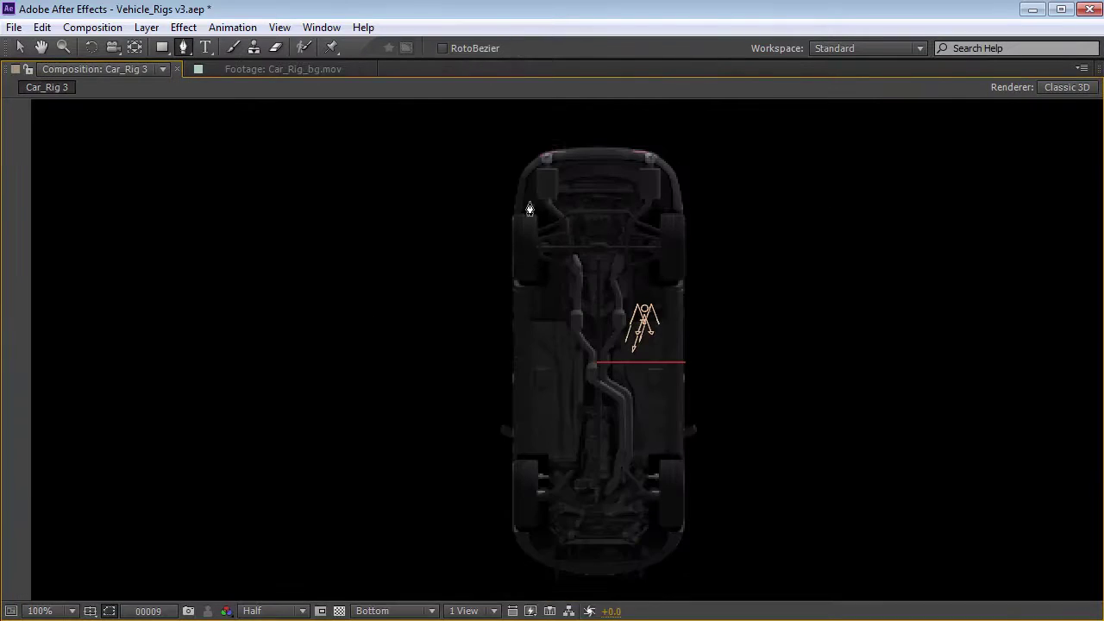
{"action": "left_click_drag", "start_coordinate": [515, 238], "coordinate": [515, 241]}
{"action": "left_click_drag", "start_coordinate": [516, 540], "coordinate": [523, 548]}
{"action": "left_click_drag", "start_coordinate": [602, 572], "coordinate": [634, 572]}
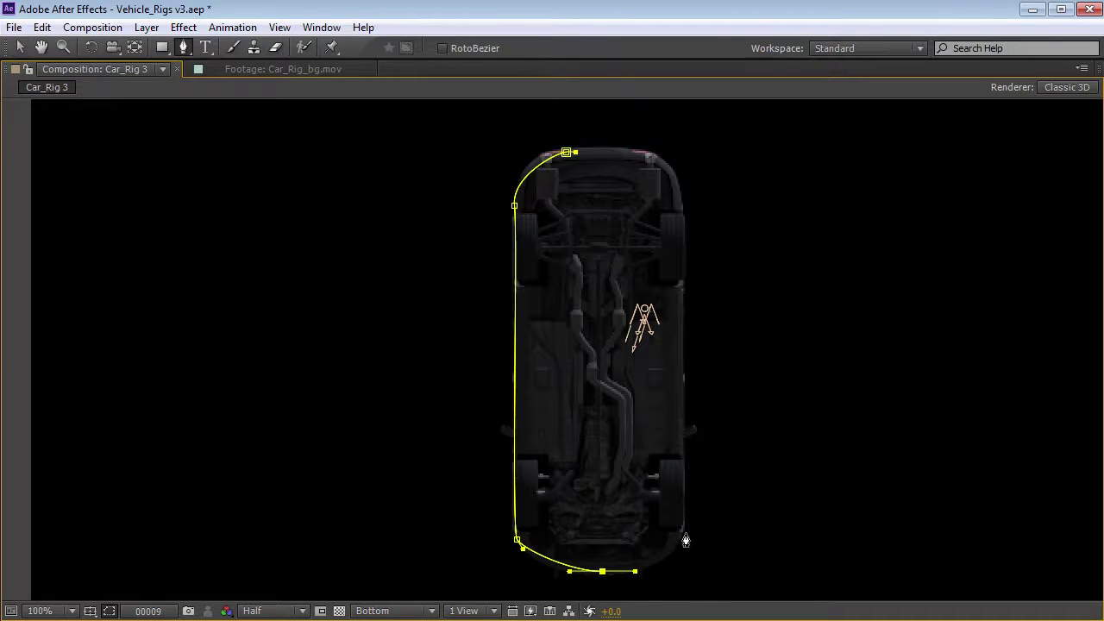
{"action": "left_click_drag", "start_coordinate": [678, 204], "coordinate": [680, 189]}
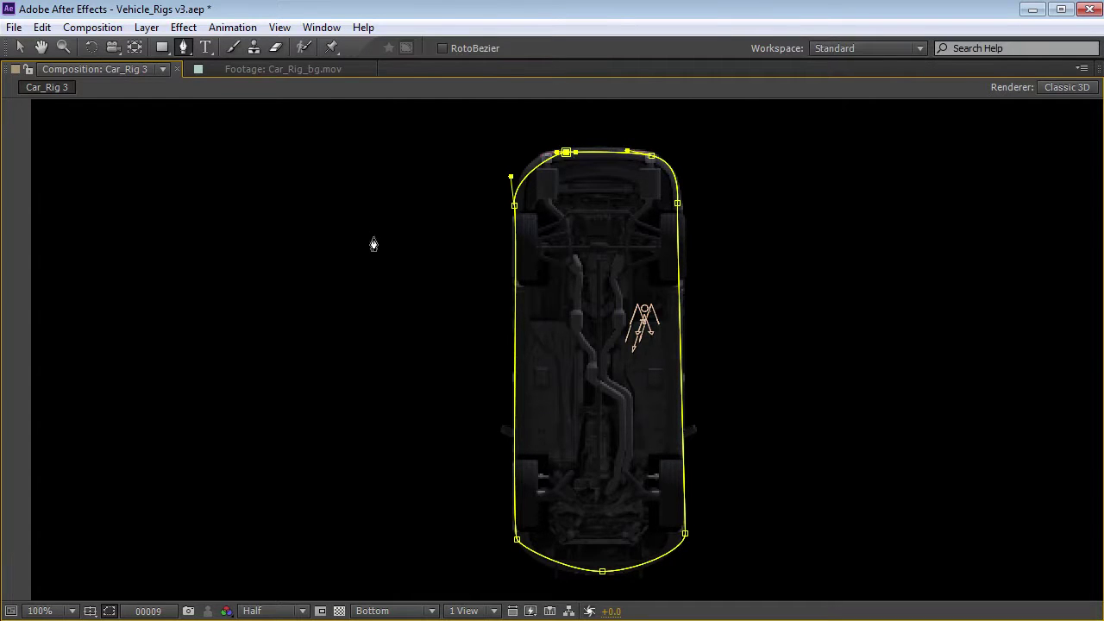
- Draw a rounded-rectangle mask on the black solid over each of the four tyres
{"action": "key", "text": "grave"}
{"action": "key", "text": "grave"}
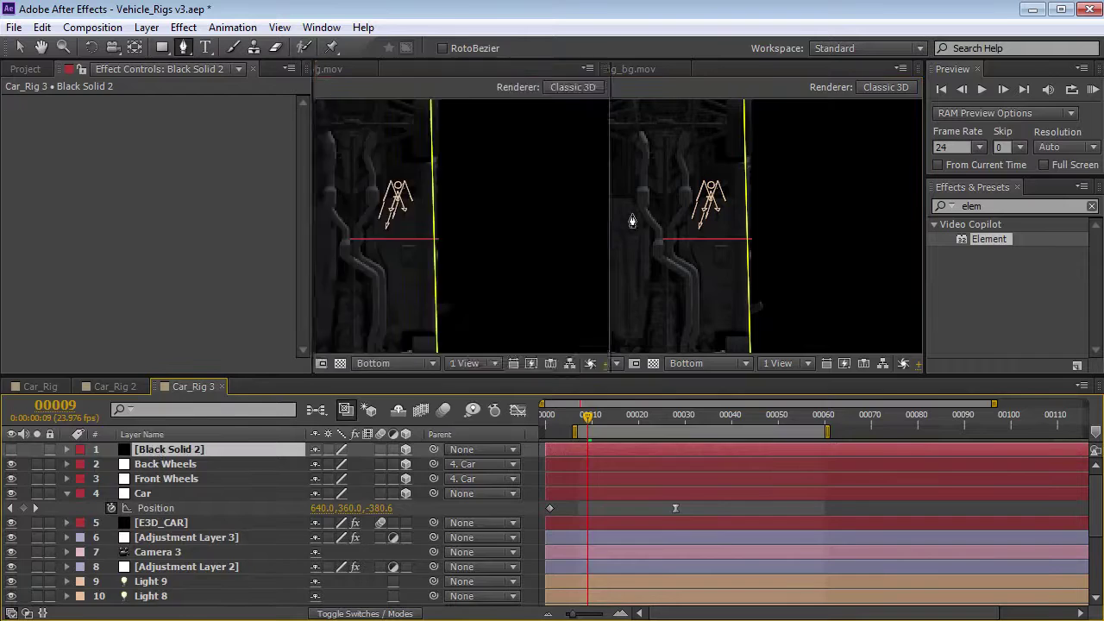
{"action": "scroll", "coordinate": [559, 254], "scroll_direction": "up", "scroll_amount": 1}
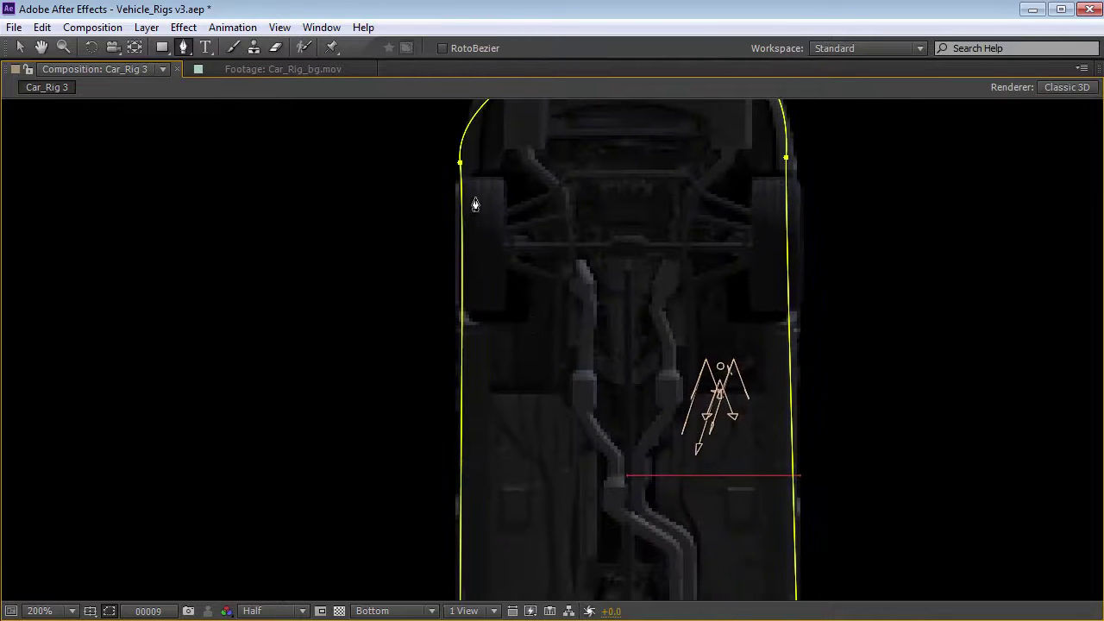
{"action": "left_click_drag", "start_coordinate": [170, 48], "coordinate": [224, 66]}
{"action": "mouse_move", "coordinate": [503, 188]}
{"action": "left_mouse_down"}
{"action": "mouse_move", "coordinate": [466, 259]}
{"action": "mouse_move", "coordinate": [463, 300]}
{"action": "left_mouse_up"}
{"action": "mouse_move", "coordinate": [753, 190]}
{"action": "left_mouse_down"}
{"action": "mouse_move", "coordinate": [803, 298]}
{"action": "mouse_move", "coordinate": [733, 406]}
{"action": "mouse_move", "coordinate": [710, 382]}
{"action": "mouse_move", "coordinate": [750, 488]}
{"action": "left_mouse_up"}
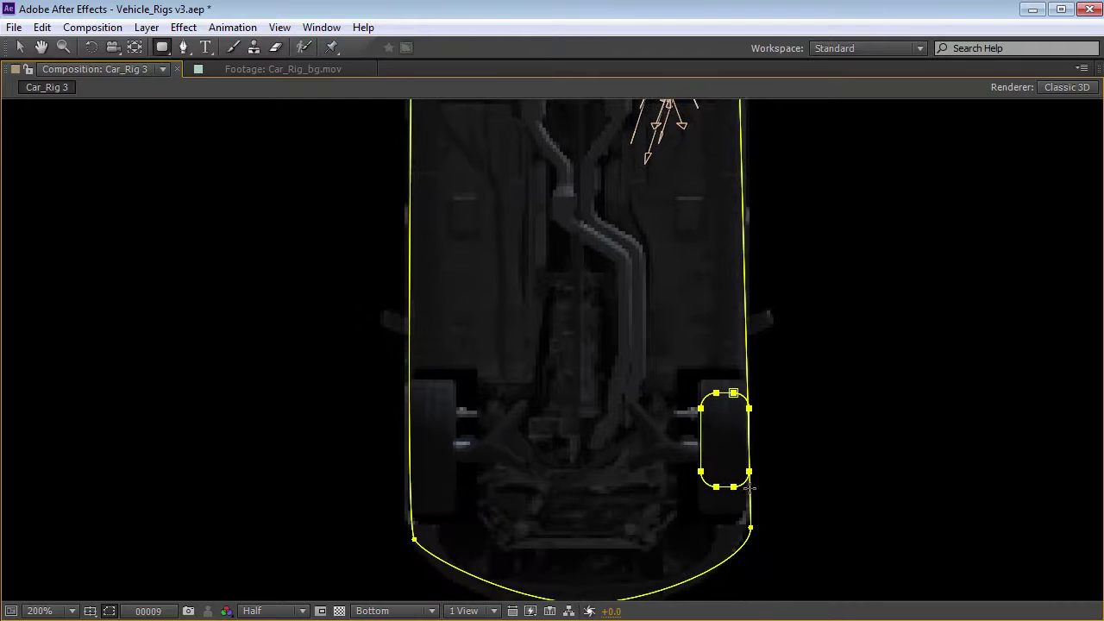
{"action": "left_click_drag", "start_coordinate": [457, 393], "coordinate": [408, 497]}
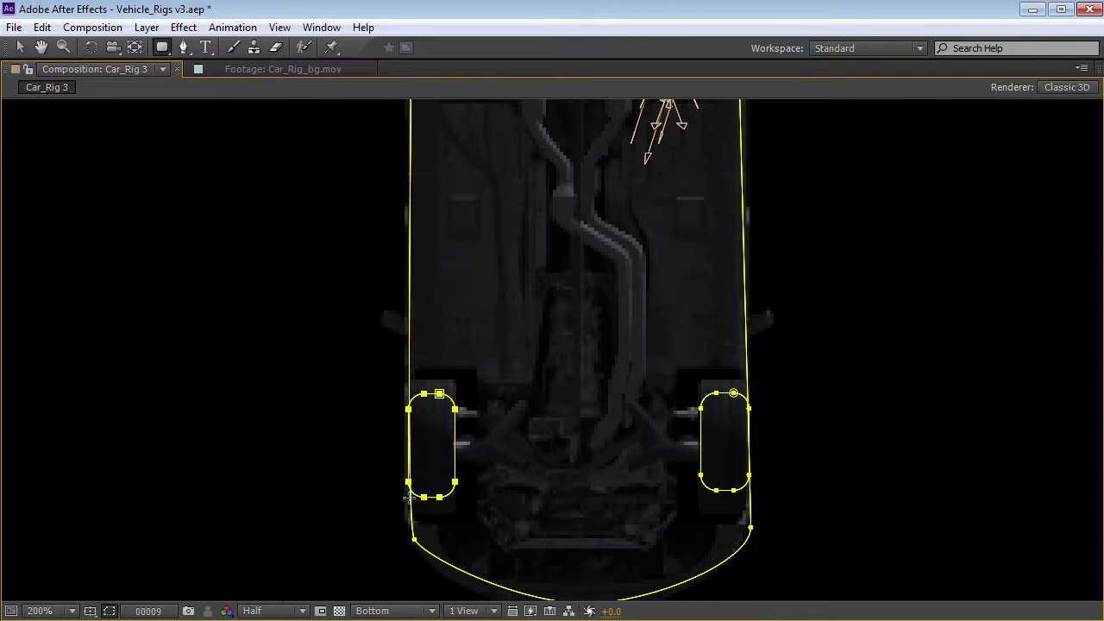
{"action": "scroll", "coordinate": [547, 252], "scroll_direction": "down", "scroll_amount": 1}
{"action": "key", "text": "grave"}
{"action": "scroll", "coordinate": [607, 268], "scroll_direction": "down", "scroll_amount": 1}
{"action": "key", "text": "space"}
{"action": "mouse_move", "coordinate": [619, 193]}
{"action": "left_mouse_down"}
{"action": "mouse_move", "coordinate": [619, 266]}
{"action": "mouse_move", "coordinate": [613, 207]}
{"action": "left_mouse_up"}
- Show the black solid again and lower it in the Front view to the bottom of the tyres
{"action": "left_click", "coordinate": [69, 450]}
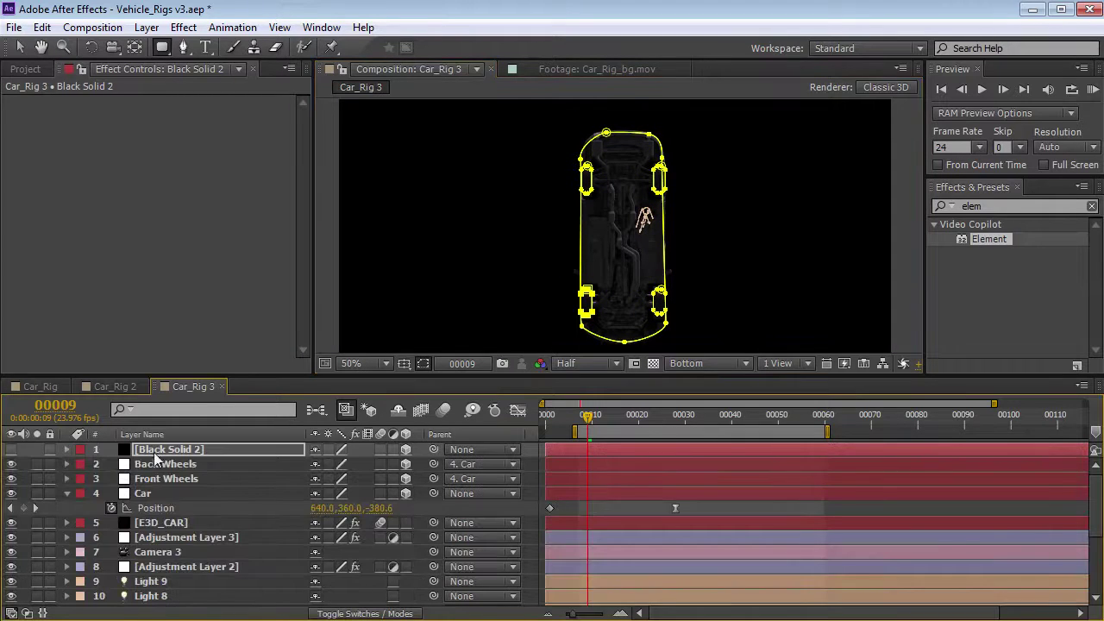
{"action": "left_click", "coordinate": [697, 366]}
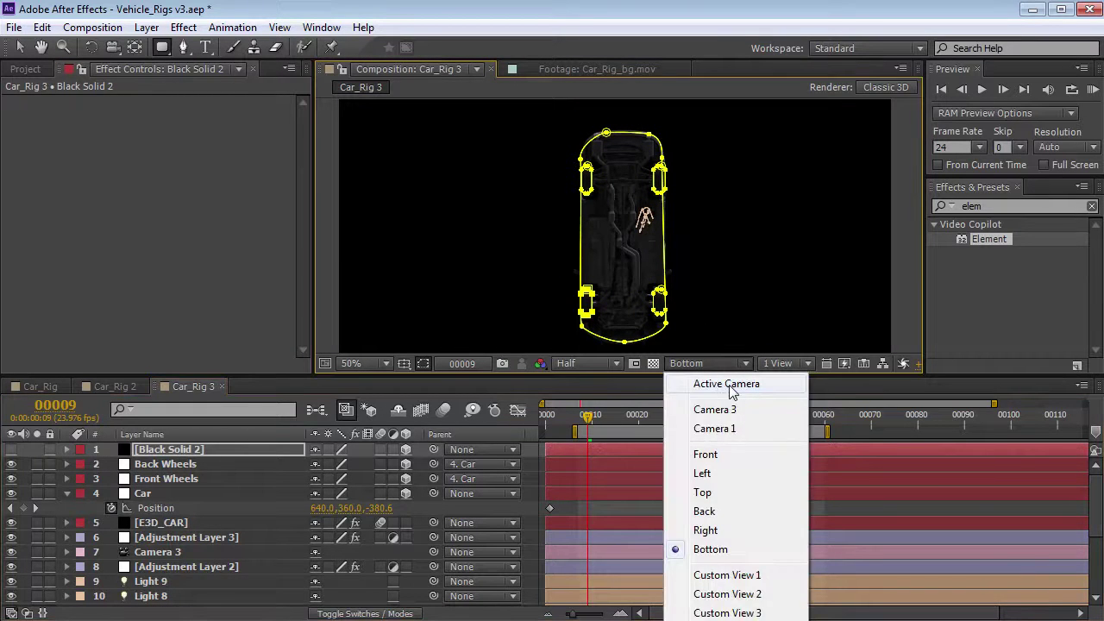
{"action": "left_click", "coordinate": [730, 386]}
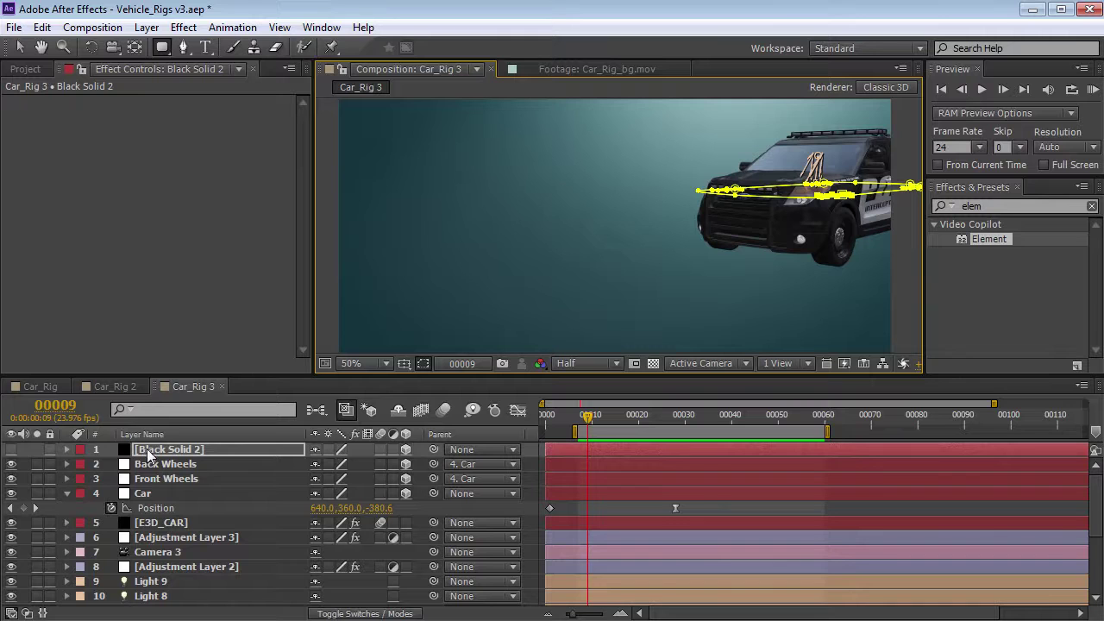
{"action": "key", "text": "v"}
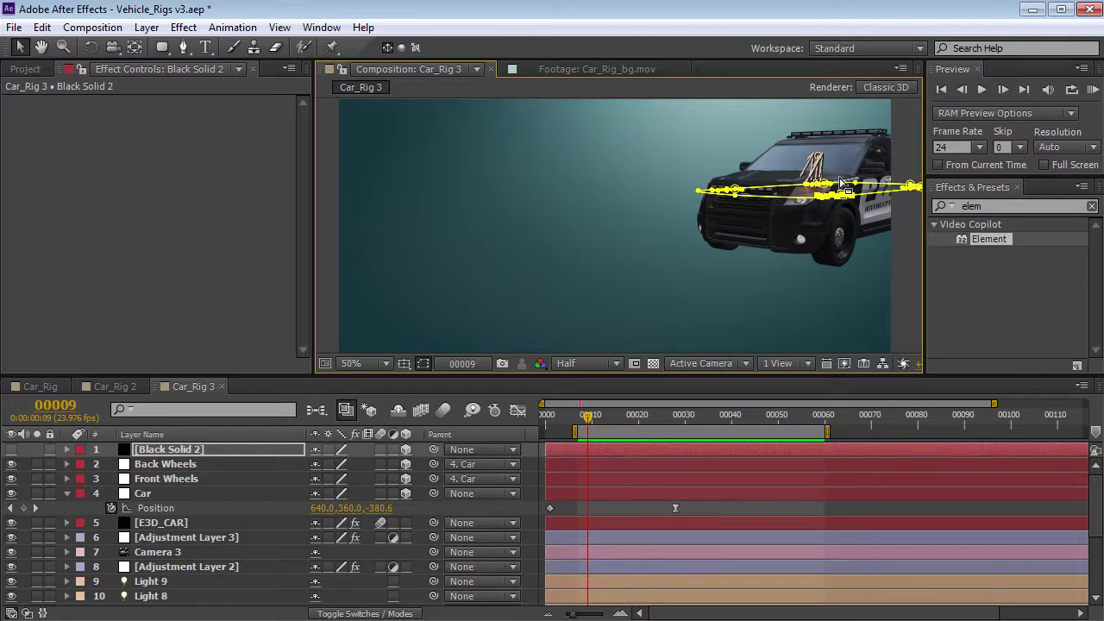
{"action": "left_click", "coordinate": [230, 449]}
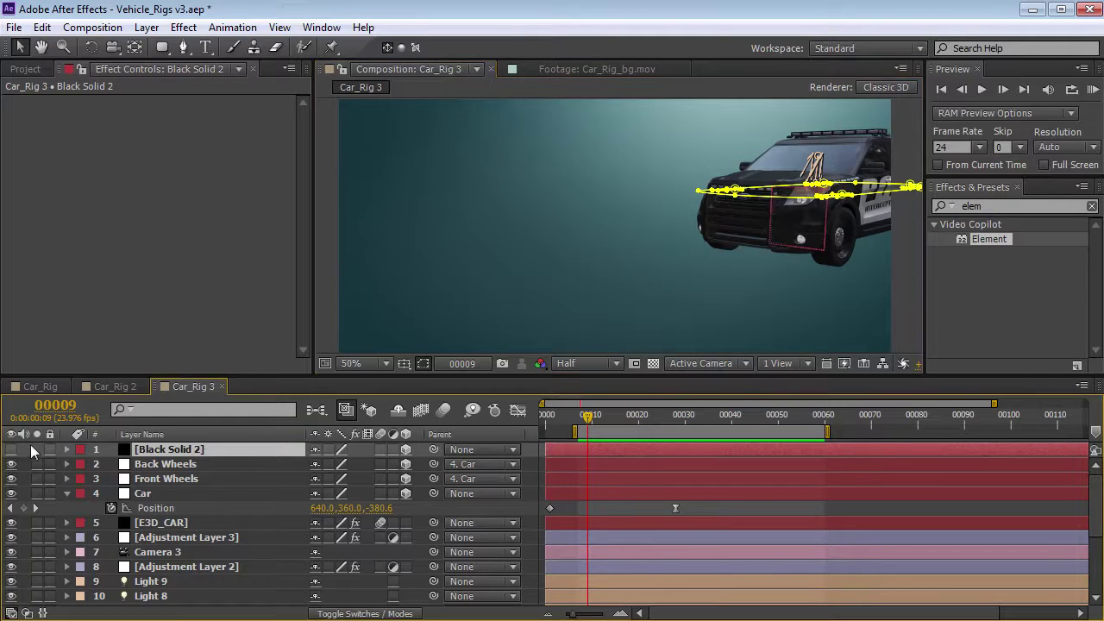
{"action": "left_click", "coordinate": [693, 370]}
{"action": "left_click", "coordinate": [713, 457]}
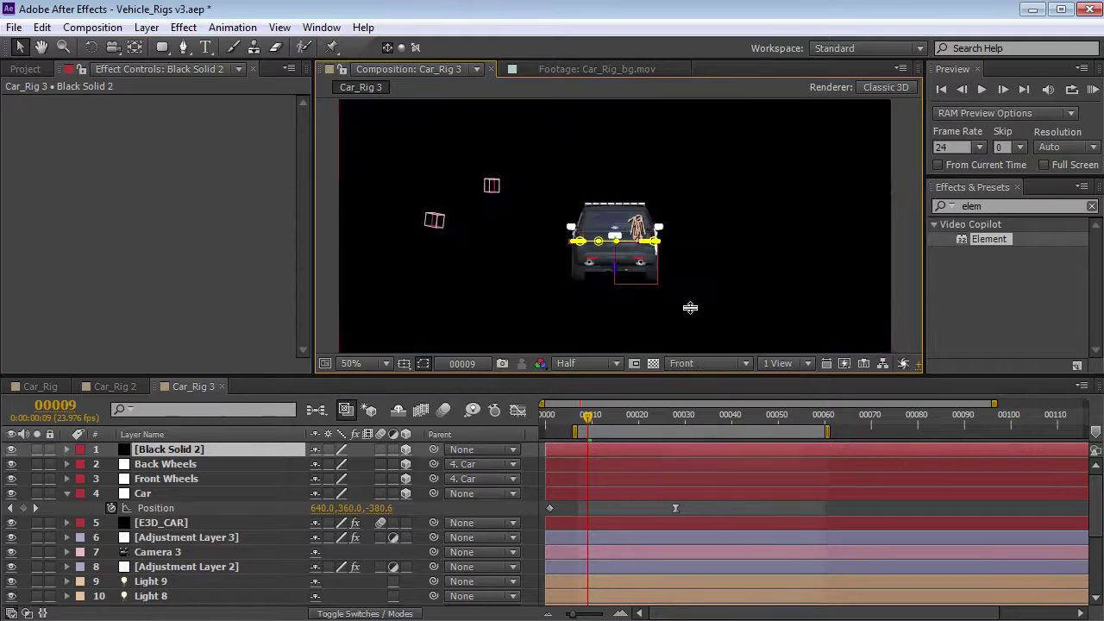
{"action": "scroll", "coordinate": [620, 259], "scroll_direction": "up", "scroll_amount": 4}
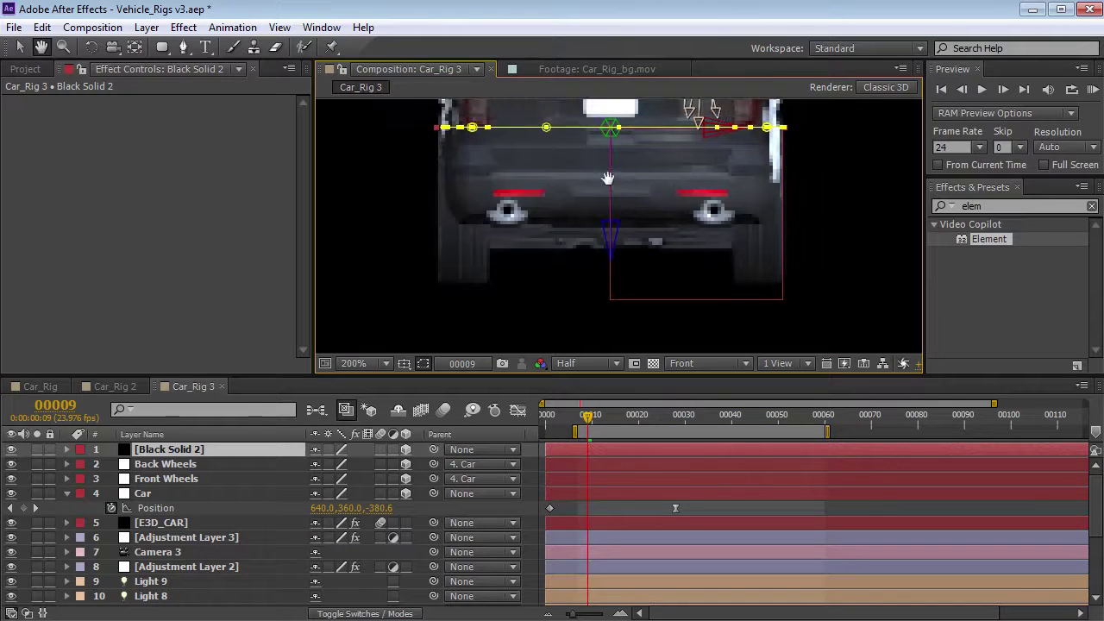
{"action": "left_click_drag", "start_coordinate": [609, 169], "coordinate": [602, 321]}
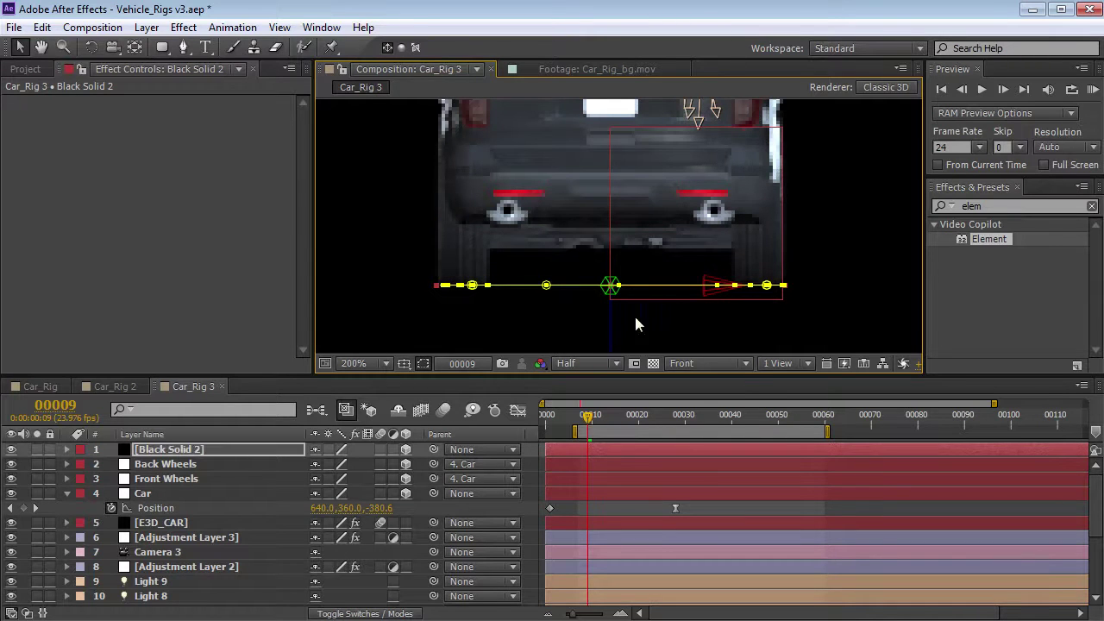
- Return to the Active Camera view and rename the black solid as Shadow
{"action": "left_click", "coordinate": [712, 363]}
{"action": "left_click", "coordinate": [720, 386]}
{"action": "key", "text": "space"}
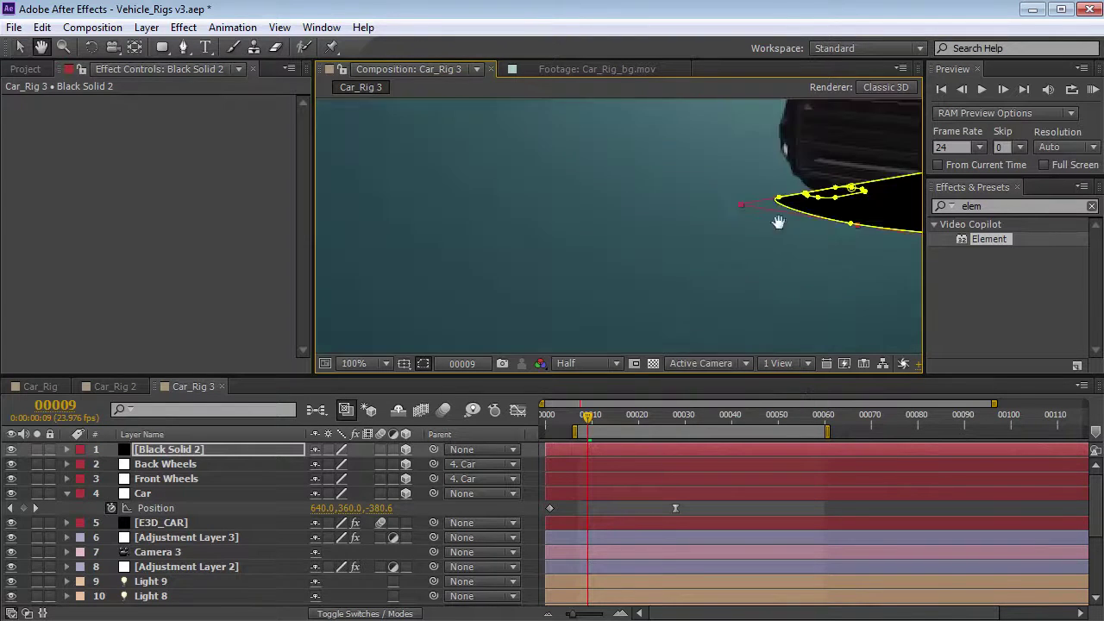
{"action": "left_click_drag", "start_coordinate": [768, 206], "coordinate": [616, 263]}
{"action": "scroll", "coordinate": [631, 259], "scroll_direction": "down", "scroll_amount": 1}
{"action": "left_click_drag", "start_coordinate": [712, 239], "coordinate": [696, 249]}
{"action": "left_click", "coordinate": [166, 451]}
{"action": "key", "text": "Return"}
{"action": "type", "text": "Shadow"}
{"action": "key", "text": "Return"}
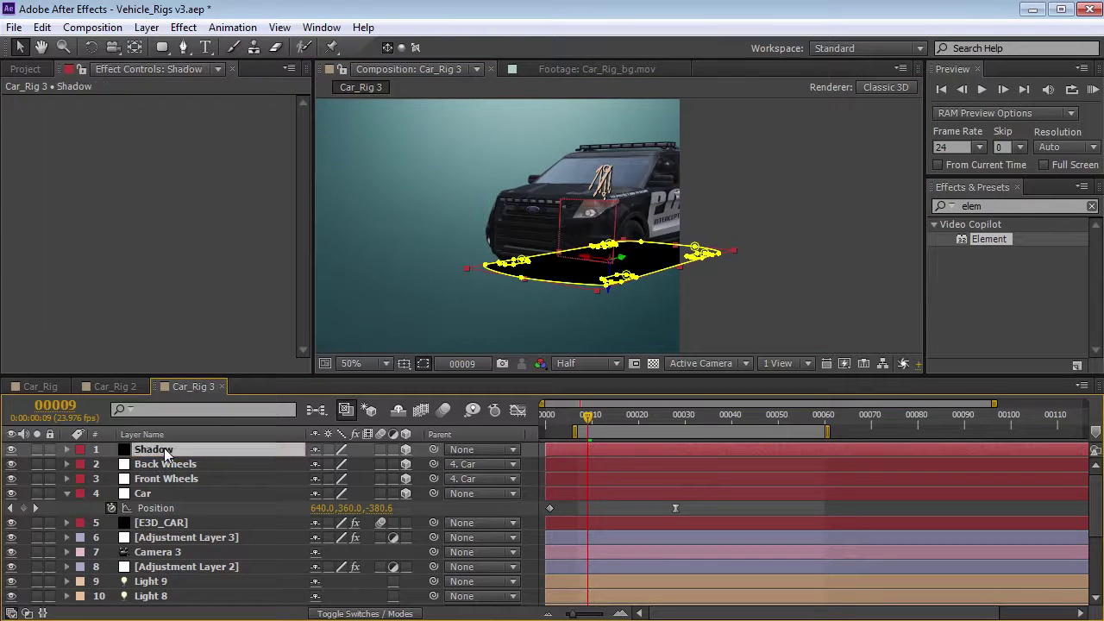
- Place the Shadow layer directly beneath E3D_CAR and move both layers down to just above BG
{"action": "left_click_drag", "start_coordinate": [166, 455], "coordinate": [171, 527]}
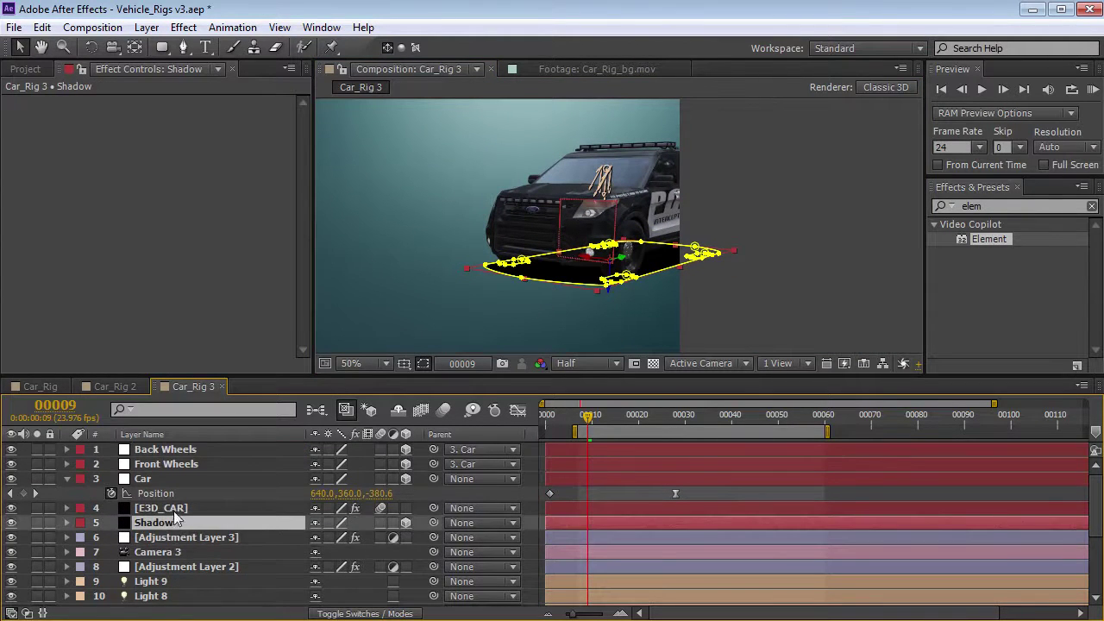
{"action": "left_click", "coordinate": [174, 511]}
{"action": "left_click", "coordinate": [167, 524], "text": "shift"}
{"action": "key", "text": "grave"}
{"action": "left_click_drag", "start_coordinate": [168, 206], "coordinate": [143, 399]}
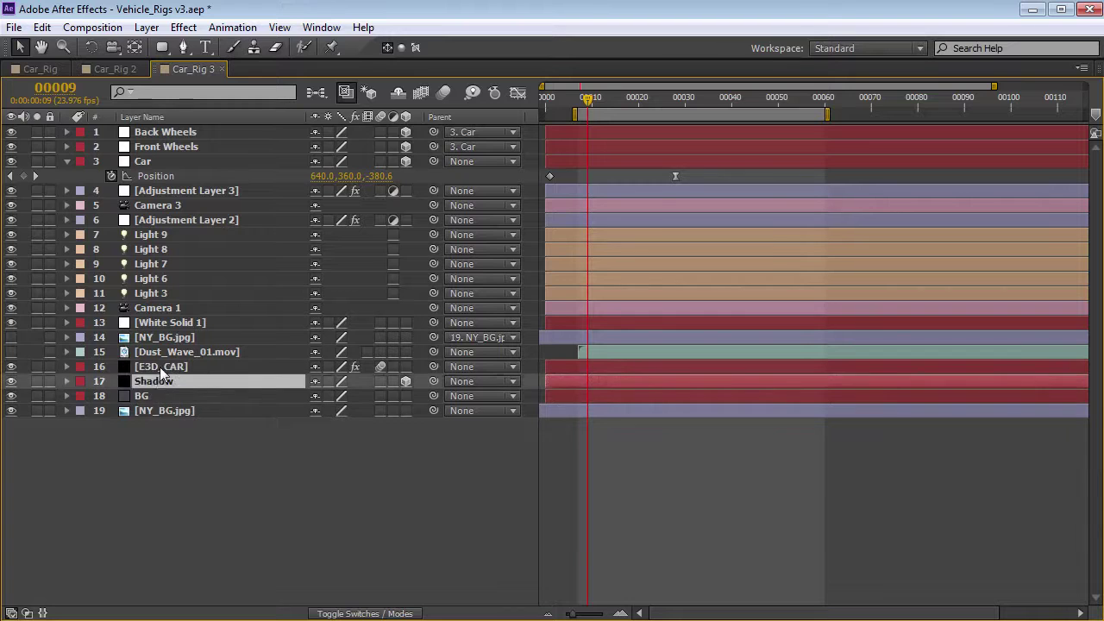
- Move the Back Wheels, Front Wheels and Car nulls to just above E3D_CAR and collapse the Car layer
{"action": "left_click", "coordinate": [162, 366]}
{"action": "left_click", "coordinate": [147, 160]}
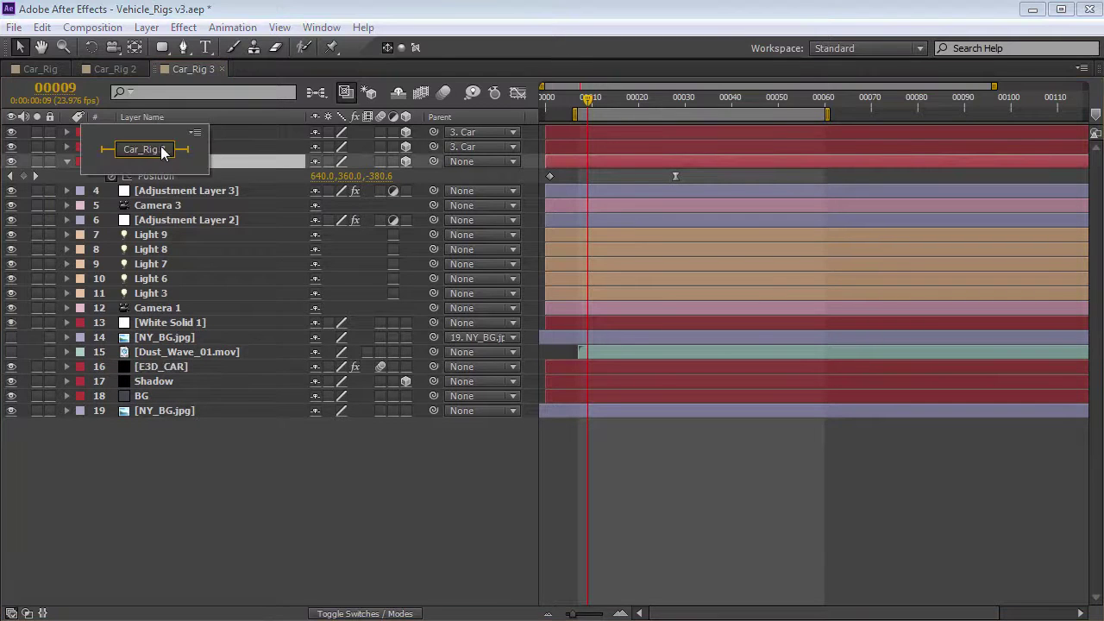
{"action": "left_click", "coordinate": [155, 136], "text": "shift"}
{"action": "left_click_drag", "start_coordinate": [145, 161], "coordinate": [145, 378]}
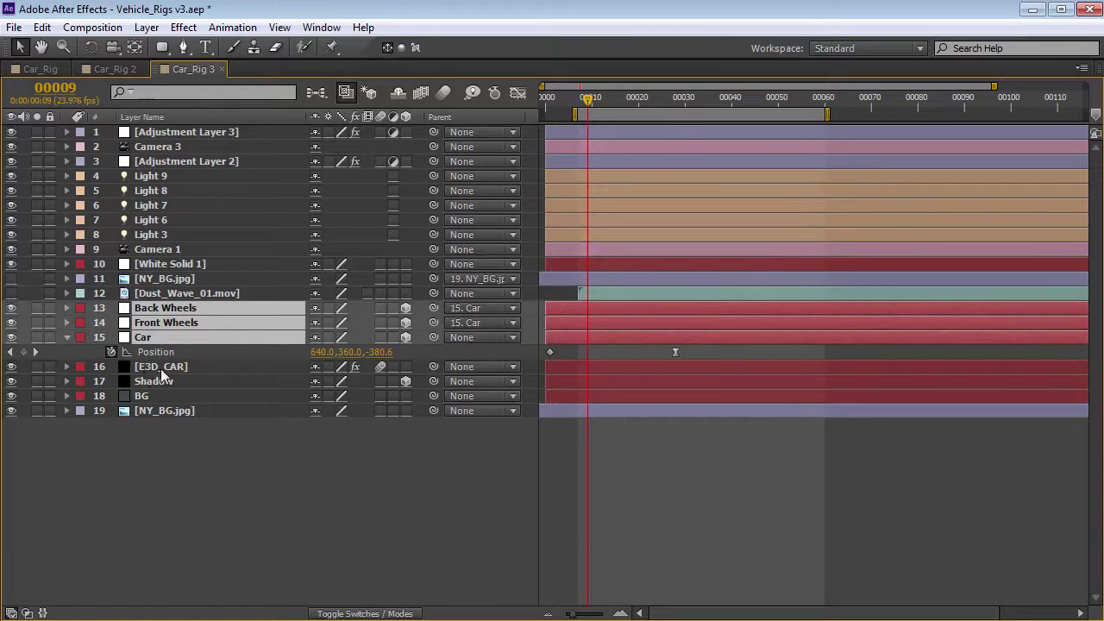
{"action": "left_click", "coordinate": [162, 370]}
{"action": "left_click", "coordinate": [66, 337]}
{"action": "left_click", "coordinate": [150, 339]}
{"action": "left_click", "coordinate": [151, 354]}
{"action": "key", "text": "grave"}
- Set the feather of the Shadow layer's body outline mask, Mask 1, to 71 pixels
{"action": "key", "text": "space"}
{"action": "scroll", "coordinate": [413, 530], "scroll_direction": "down", "scroll_amount": 5}
{"action": "left_click", "coordinate": [156, 571]}
{"action": "left_click", "coordinate": [154, 582]}
{"action": "left_click", "coordinate": [153, 571]}
{"action": "key", "text": "f"}
{"action": "key", "text": "space"}
{"action": "left_click_drag", "start_coordinate": [306, 544], "coordinate": [555, 517]}
{"action": "scroll", "coordinate": [345, 501], "scroll_direction": "down", "scroll_amount": 2}
{"action": "left_click", "coordinate": [600, 514]}
{"action": "scroll", "coordinate": [640, 323], "scroll_direction": "up", "scroll_amount": 1}
{"action": "key", "text": "space"}
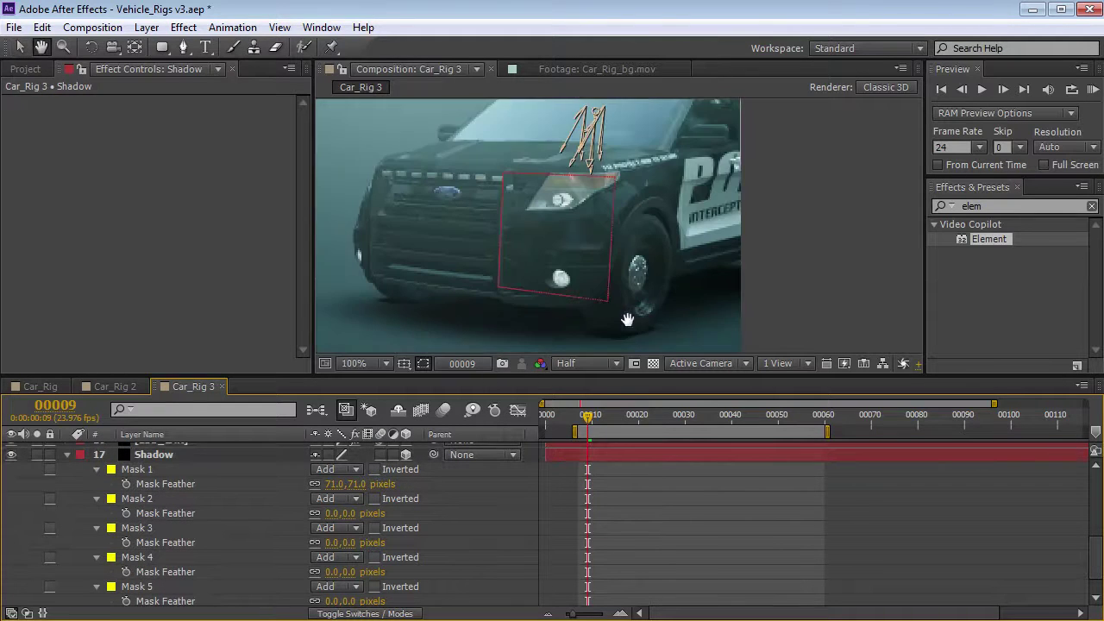
{"action": "left_click_drag", "start_coordinate": [625, 302], "coordinate": [575, 253]}
- Feather the four tyre masks, Mask 2 to Mask 5, by 15 pixels and hide the mask outlines
{"action": "left_click", "coordinate": [144, 500]}
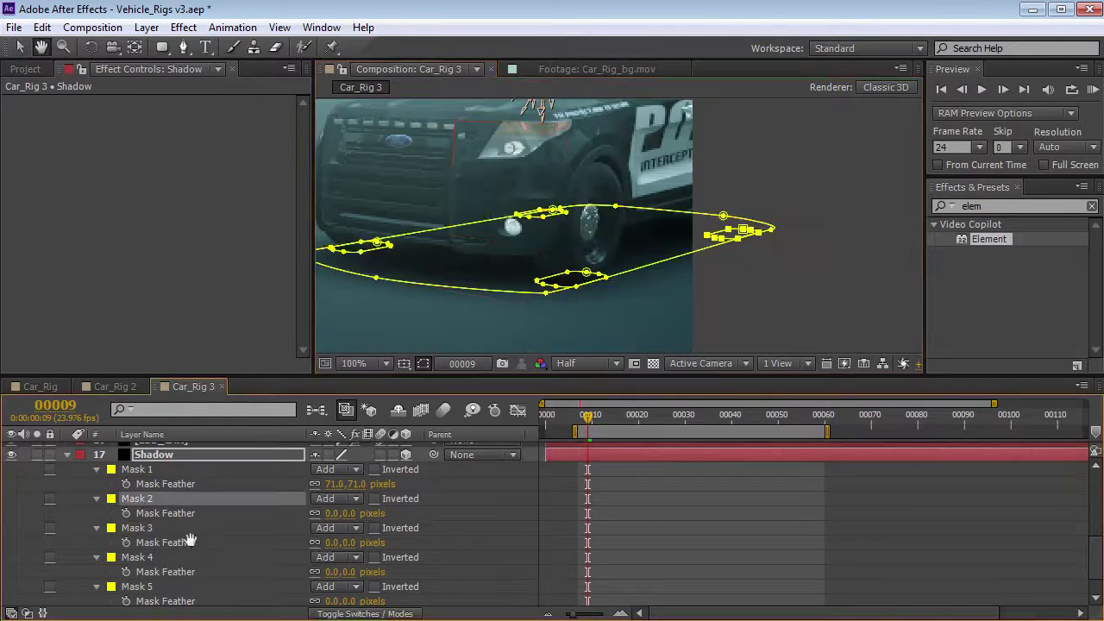
{"action": "scroll", "coordinate": [188, 539], "scroll_direction": "down", "scroll_amount": 1}
{"action": "left_click", "coordinate": [142, 558], "text": "shift"}
{"action": "mouse_move", "coordinate": [338, 483]}
{"action": "left_mouse_down"}
{"action": "mouse_move", "coordinate": [356, 483]}
{"action": "mouse_move", "coordinate": [307, 494]}
{"action": "mouse_move", "coordinate": [343, 488]}
{"action": "mouse_move", "coordinate": [332, 490]}
{"action": "left_mouse_up"}
{"action": "left_click", "coordinate": [422, 364]}
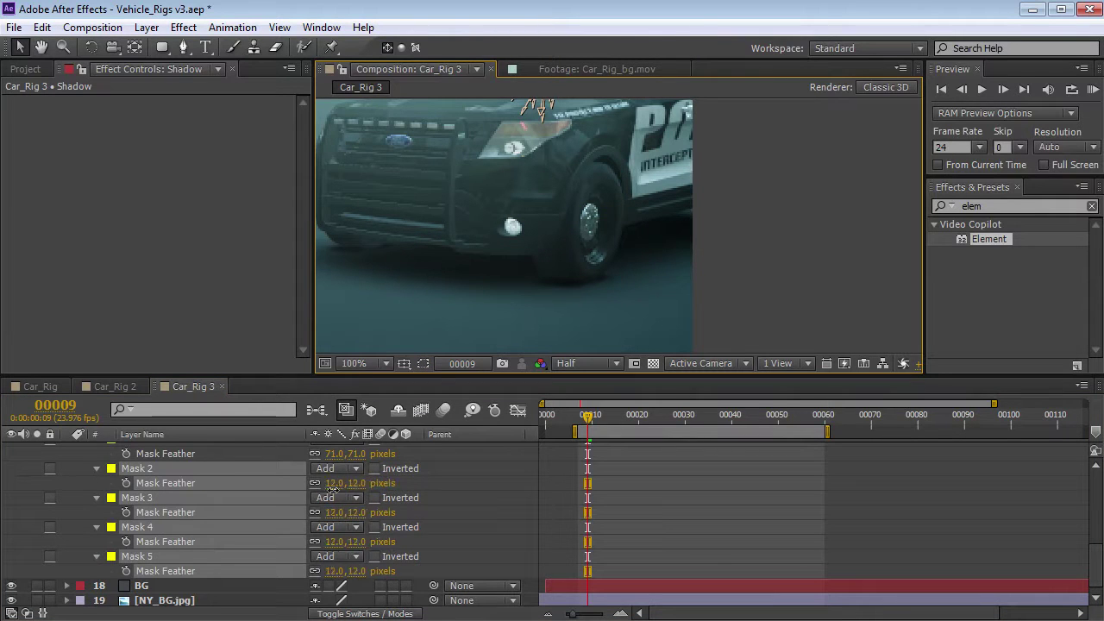
{"action": "left_click", "coordinate": [600, 504]}
- Set Mask 1's expansion to -7 pixels and its feather to 65 pixels on the Shadow layer
{"action": "scroll", "coordinate": [100, 487], "scroll_direction": "up", "scroll_amount": 3}
{"action": "left_click", "coordinate": [156, 515]}
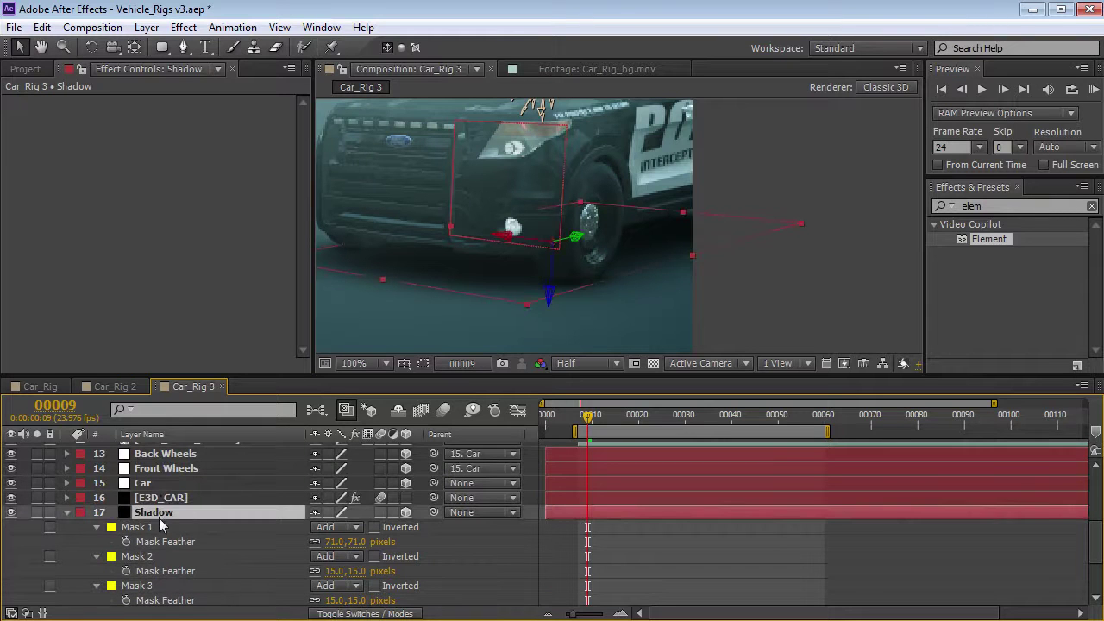
{"action": "key", "text": "f"}
{"action": "key", "text": "m"}
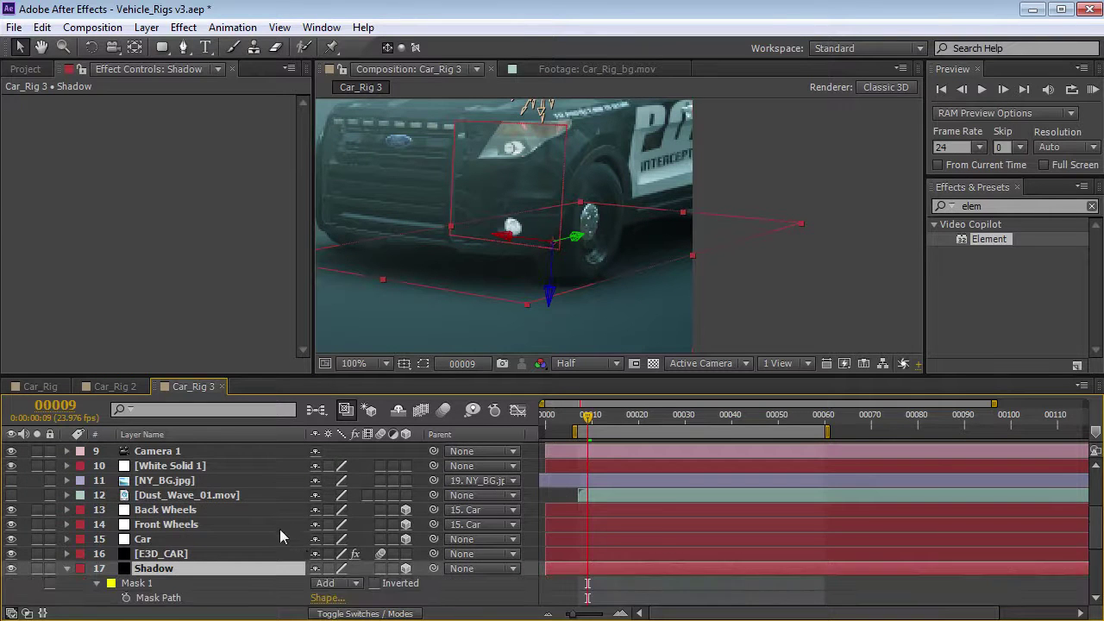
{"action": "key", "text": "m"}
{"action": "key", "text": "m"}
{"action": "scroll", "coordinate": [163, 519], "scroll_direction": "down", "scroll_amount": 5}
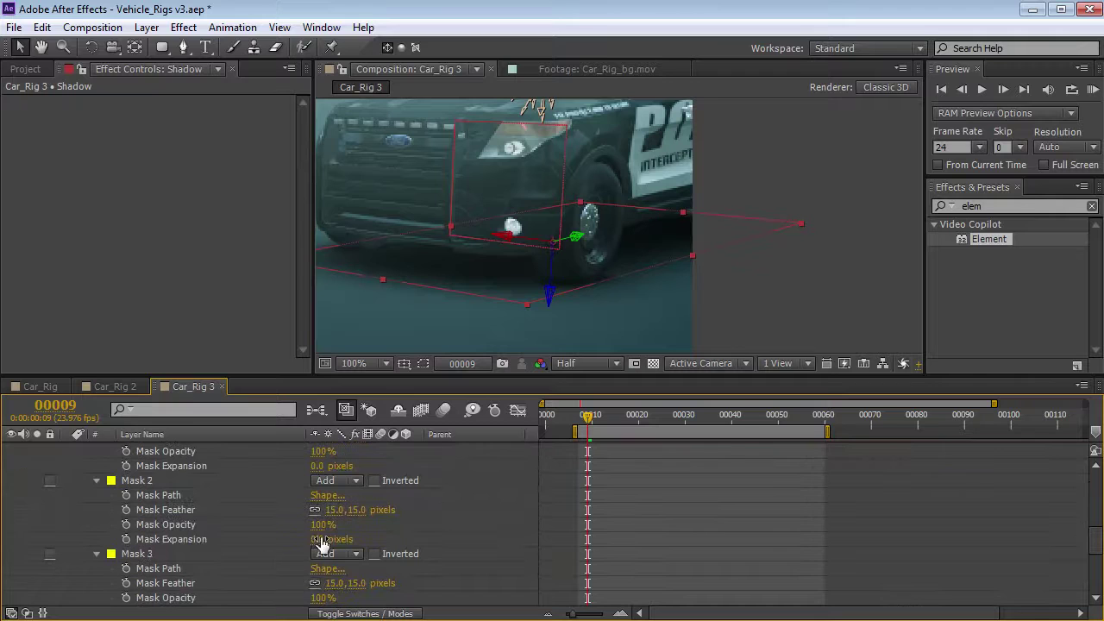
{"action": "scroll", "coordinate": [281, 525], "scroll_direction": "up", "scroll_amount": 2}
{"action": "mouse_move", "coordinate": [317, 555]}
{"action": "left_mouse_down"}
{"action": "mouse_move", "coordinate": [298, 555]}
{"action": "mouse_move", "coordinate": [311, 555]}
{"action": "left_mouse_up"}
{"action": "mouse_move", "coordinate": [356, 524]}
{"action": "left_mouse_down"}
{"action": "mouse_move", "coordinate": [371, 524]}
{"action": "mouse_move", "coordinate": [352, 526]}
{"action": "left_mouse_up"}
{"action": "scroll", "coordinate": [546, 254], "scroll_direction": "down", "scroll_amount": 1}
{"action": "left_click_drag", "start_coordinate": [629, 237], "coordinate": [668, 244]}
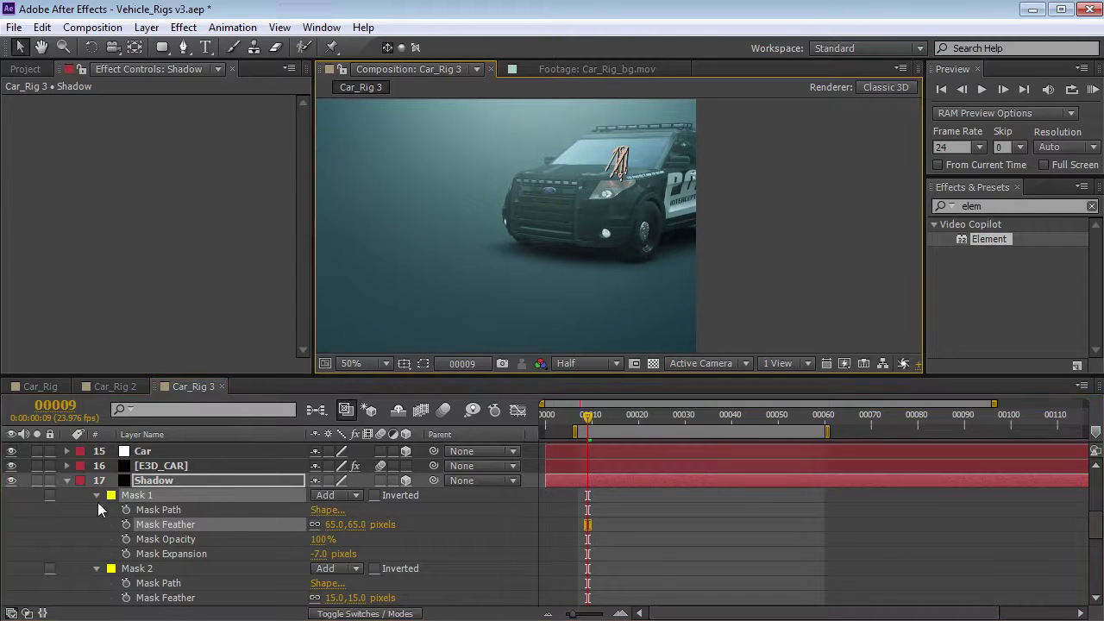
- Parent the Shadow layer to the Car null and move to frame 36 to check the motion
{"action": "left_click", "coordinate": [67, 481]}
{"action": "left_click", "coordinate": [139, 566]}
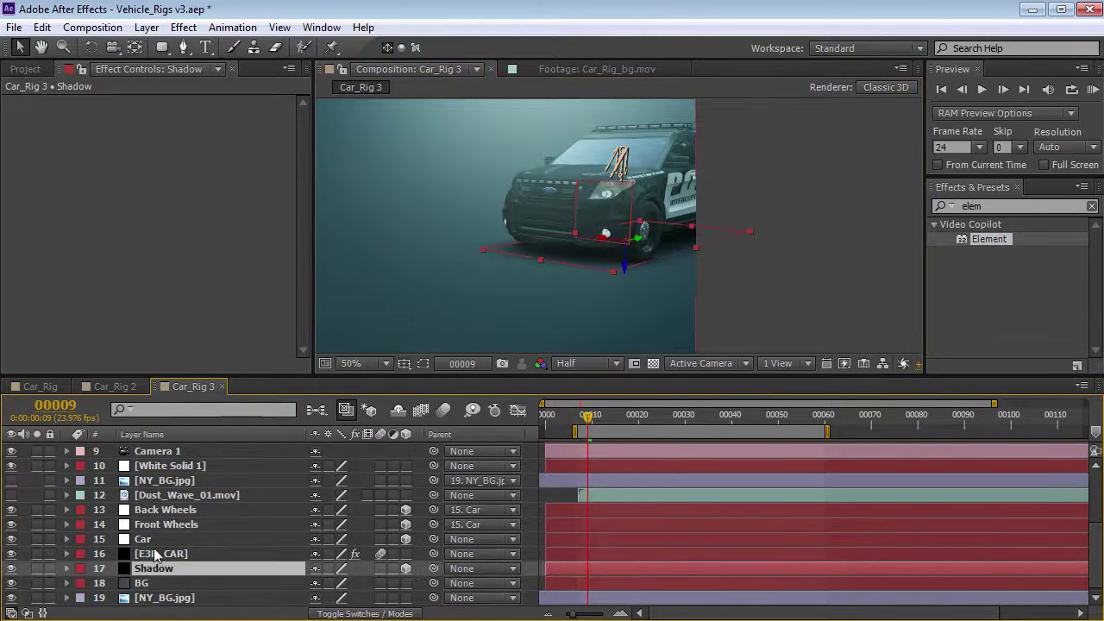
{"action": "left_click_drag", "start_coordinate": [434, 569], "coordinate": [151, 540]}
{"action": "left_click", "coordinate": [151, 539]}
{"action": "left_click_drag", "start_coordinate": [593, 421], "coordinate": [712, 427]}
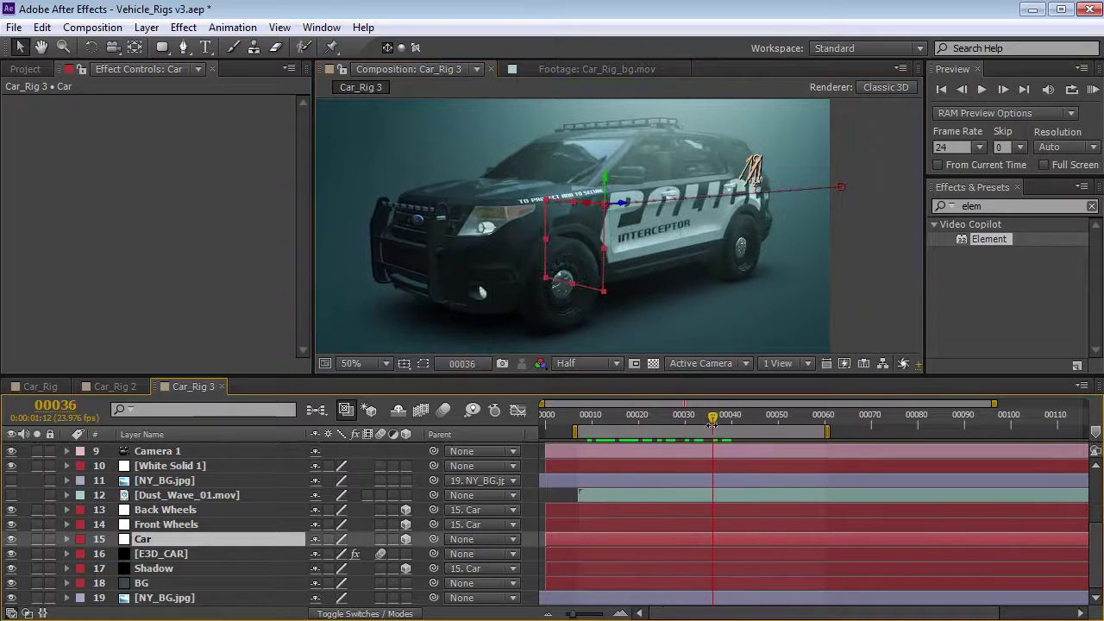
- Select the Shadow mask under the front tyre and examine how the masks sit beneath the car at frame 36
{"action": "left_click", "coordinate": [159, 574]}
{"action": "left_click_drag", "start_coordinate": [672, 291], "coordinate": [666, 253]}
{"action": "left_click", "coordinate": [422, 363]}
{"action": "left_click_drag", "start_coordinate": [543, 303], "coordinate": [548, 250]}
{"action": "scroll", "coordinate": [548, 251], "scroll_direction": "up", "scroll_amount": 1}
{"action": "key", "text": "v"}
{"action": "double_click", "coordinate": [457, 269]}
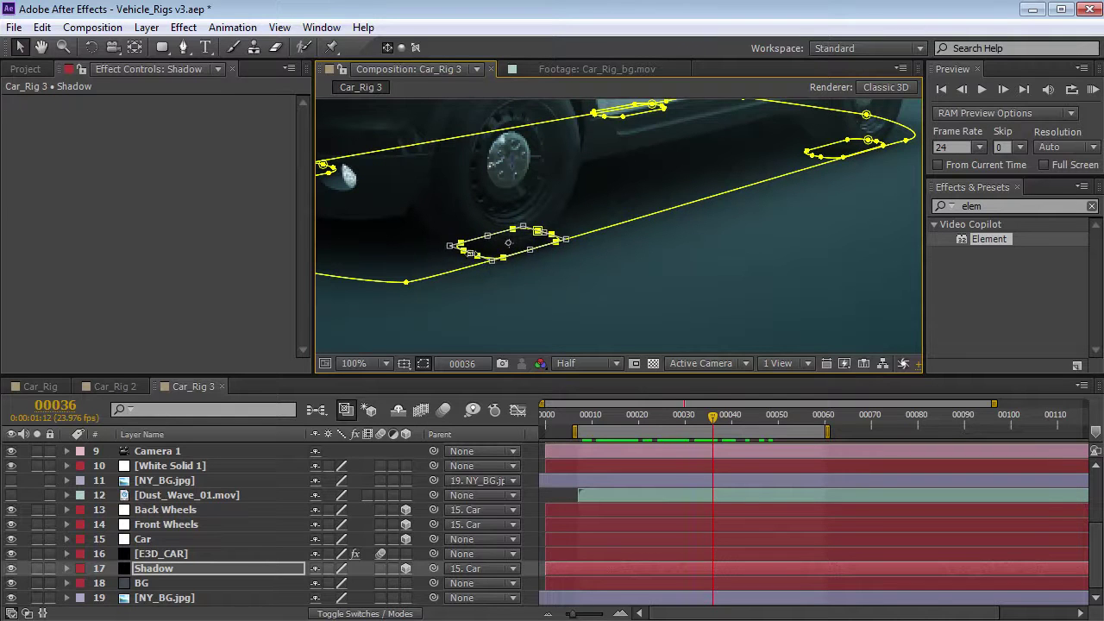
{"action": "left_click_drag", "start_coordinate": [781, 197], "coordinate": [634, 276]}
{"action": "double_click", "coordinate": [660, 240]}
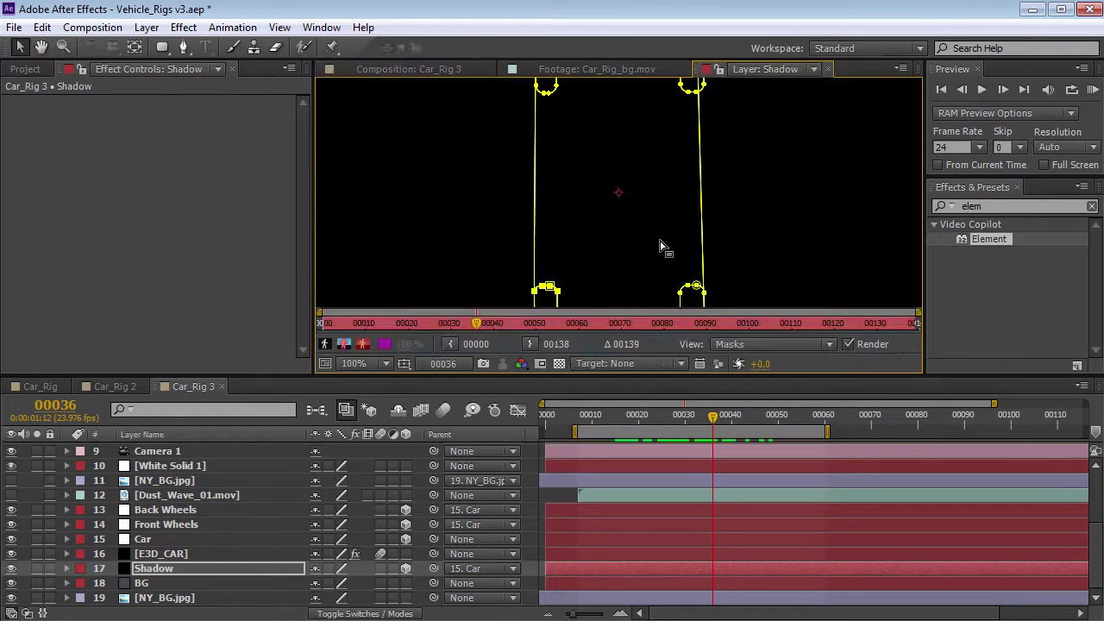
{"action": "left_click", "coordinate": [413, 69]}
{"action": "left_click_drag", "start_coordinate": [469, 275], "coordinate": [611, 236]}
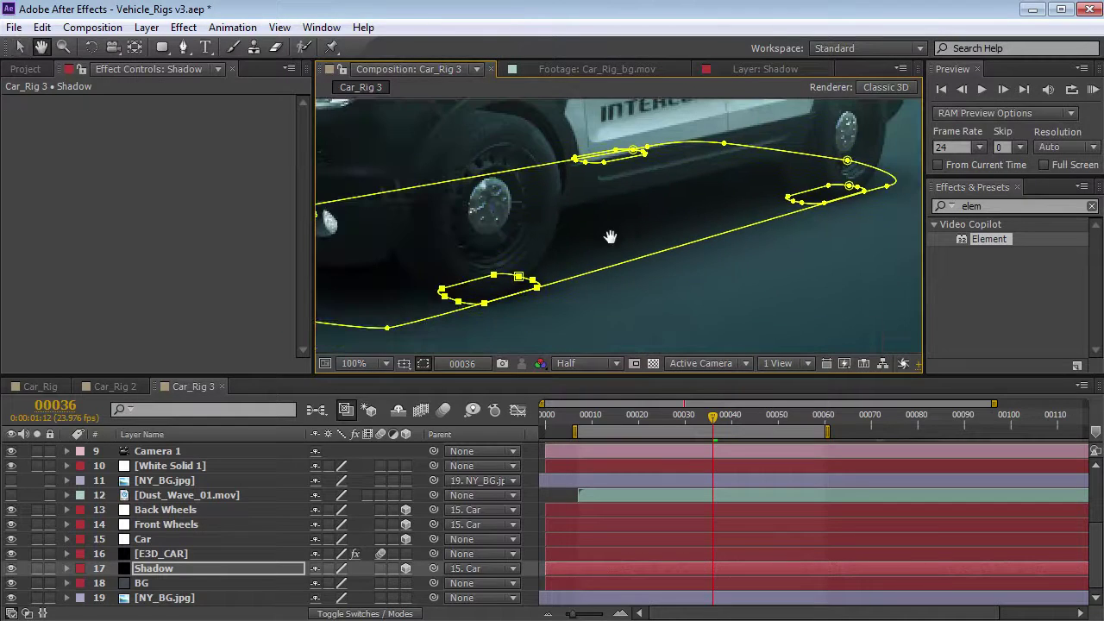
{"action": "scroll", "coordinate": [584, 304], "scroll_direction": "down", "scroll_amount": 2}
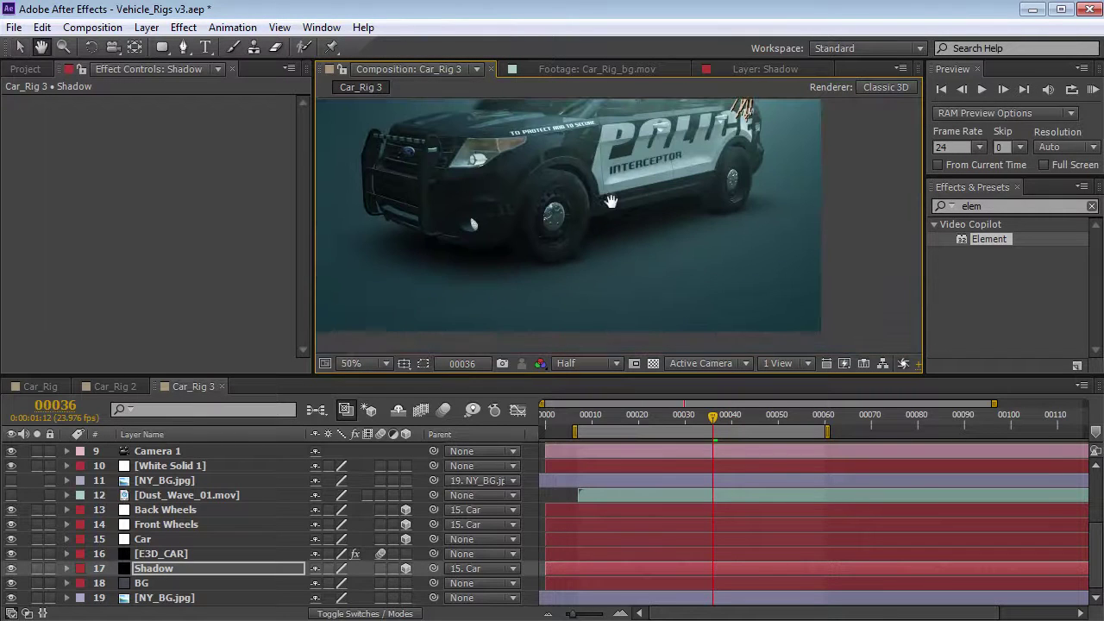
- Deselect the Shadow mask and scrub Car_Rig 3 to check how the shadow follows the car
{"action": "left_click_drag", "start_coordinate": [679, 207], "coordinate": [743, 237]}
{"action": "mouse_move", "coordinate": [712, 417]}
{"action": "left_mouse_down"}
{"action": "mouse_move", "coordinate": [636, 429]}
{"action": "mouse_move", "coordinate": [721, 429]}
{"action": "left_mouse_up"}
{"action": "key", "text": "F2"}
{"action": "key", "text": "comma"}
{"action": "left_click_drag", "start_coordinate": [677, 420], "coordinate": [596, 423]}
- Open the Car_Rig 2 composition and examine the four Medium Gray-Orange Solid layers around the car up to frame 33
{"action": "left_click", "coordinate": [145, 382]}
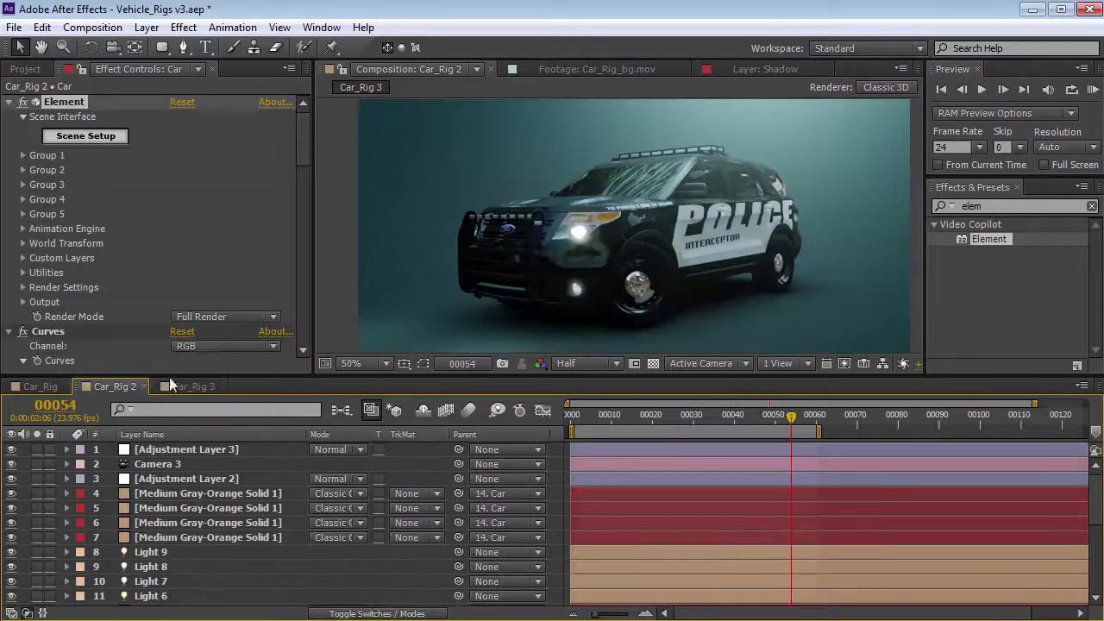
{"action": "left_click", "coordinate": [729, 414]}
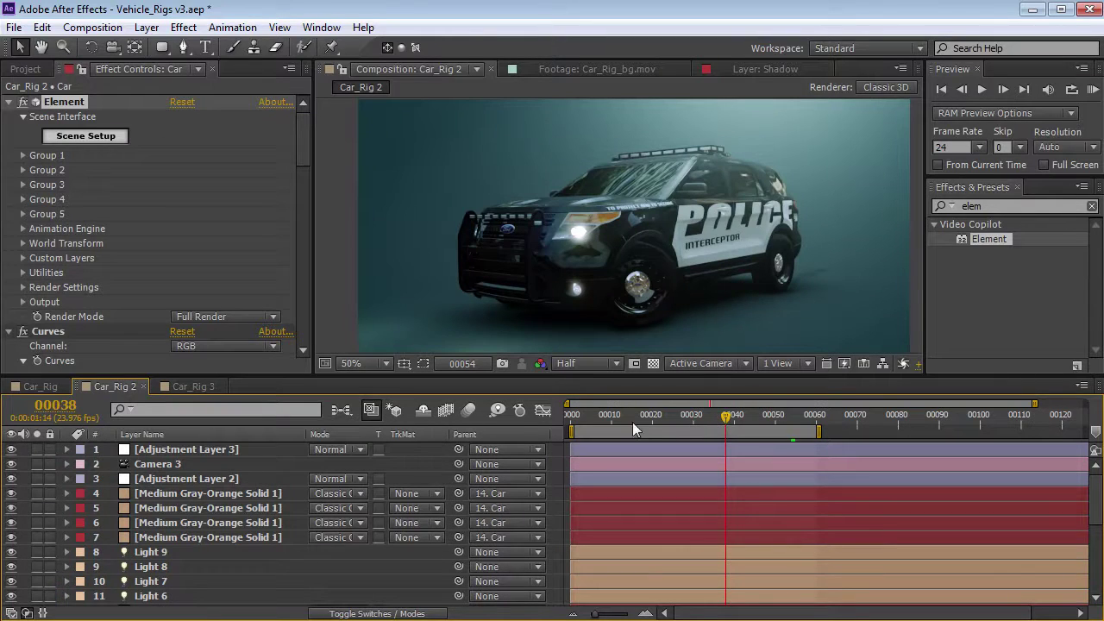
{"action": "mouse_move", "coordinate": [666, 417]}
{"action": "left_mouse_down"}
{"action": "mouse_move", "coordinate": [591, 418]}
{"action": "mouse_move", "coordinate": [653, 417]}
{"action": "left_mouse_up"}
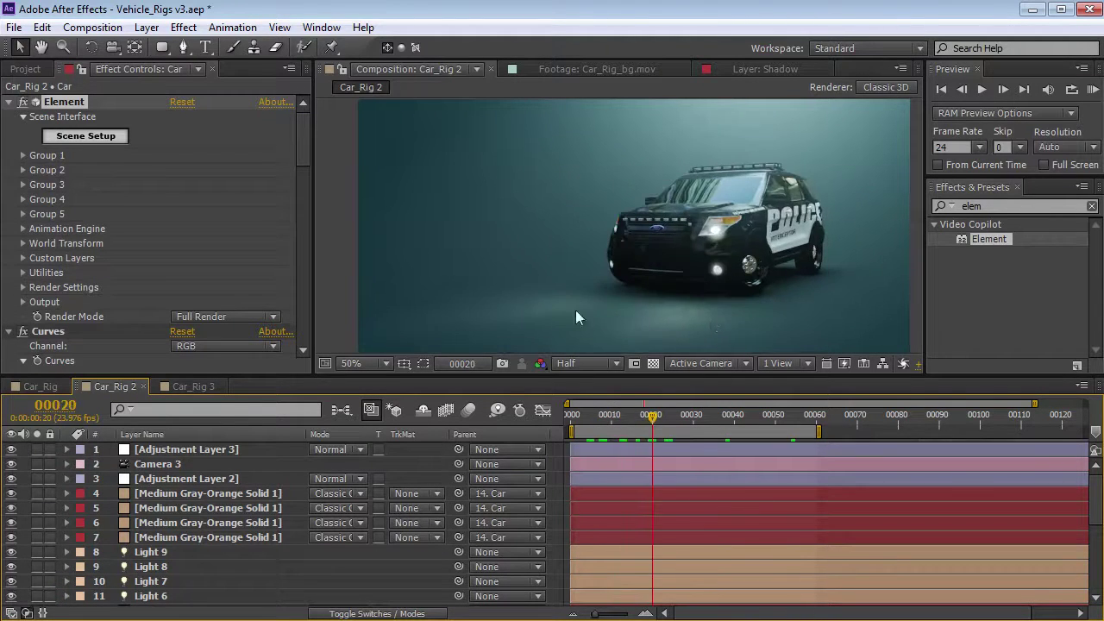
{"action": "left_click", "coordinate": [232, 493]}
{"action": "left_click_drag", "start_coordinate": [36, 494], "coordinate": [36, 537]}
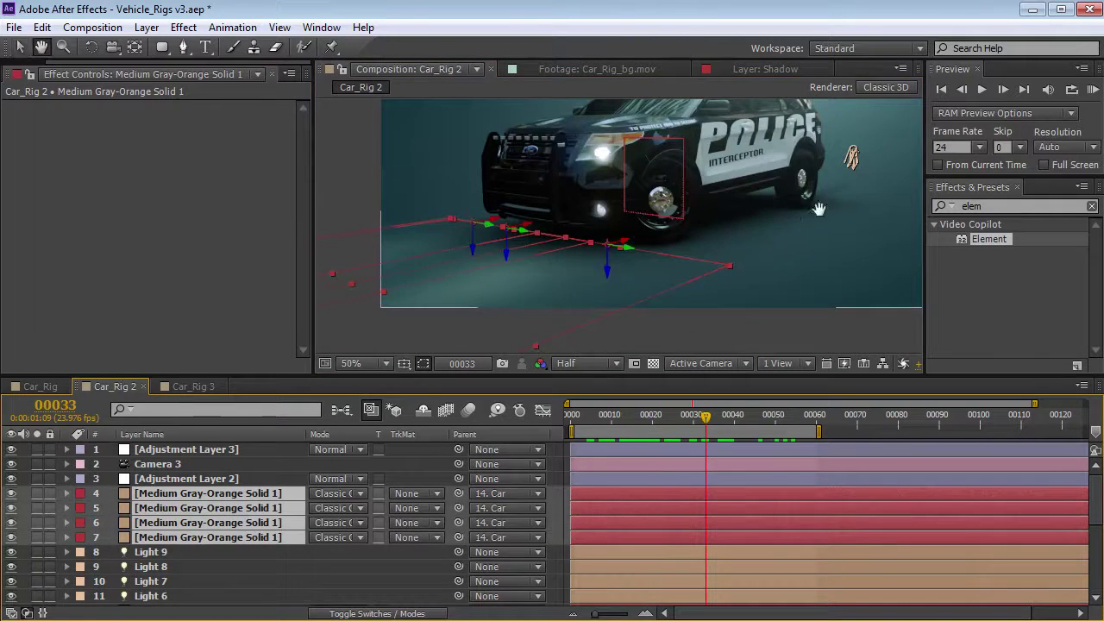
{"action": "left_click_drag", "start_coordinate": [820, 209], "coordinate": [729, 247]}
{"action": "scroll", "coordinate": [730, 247], "scroll_direction": "up", "scroll_amount": 1}
{"action": "left_click_drag", "start_coordinate": [811, 258], "coordinate": [692, 264]}
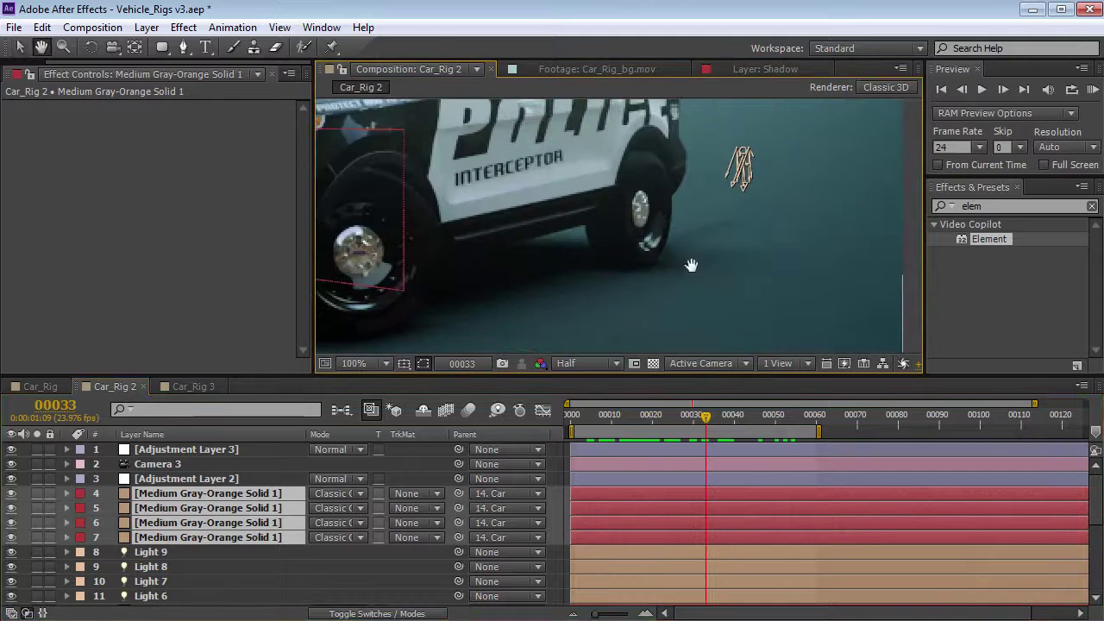
- Select the Shadow 2 and Shadow 3 layers in Car_Rig 2 to examine the extra shadows beneath the car
{"action": "scroll", "coordinate": [214, 549], "scroll_direction": "down", "scroll_amount": 5}
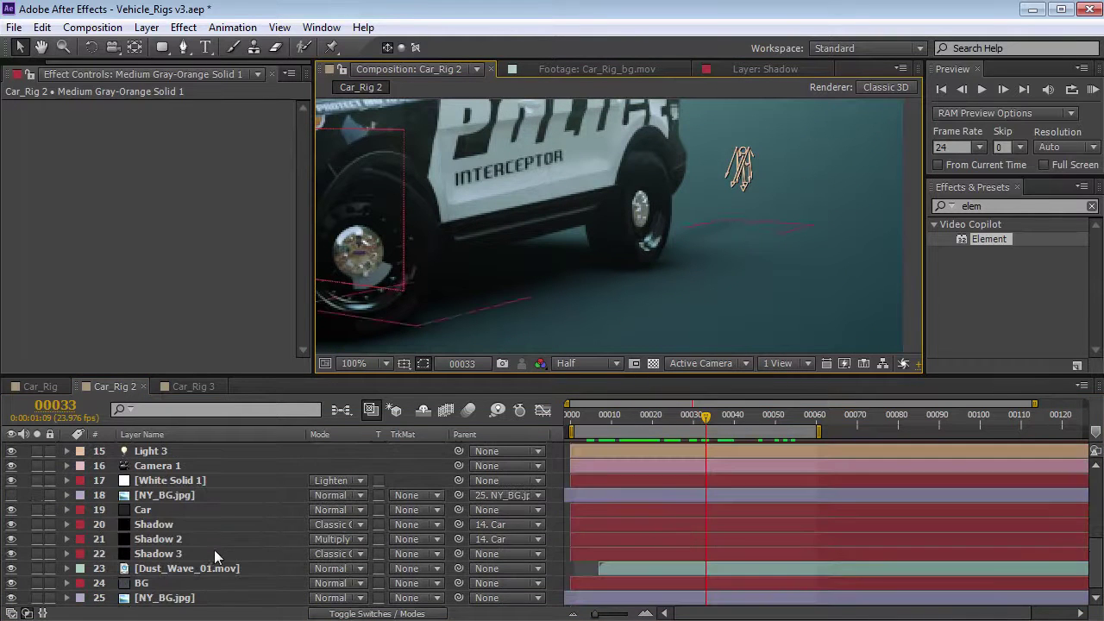
{"action": "left_click", "coordinate": [160, 540]}
{"action": "left_click", "coordinate": [167, 557]}
{"action": "mouse_move", "coordinate": [706, 416]}
{"action": "left_mouse_down"}
{"action": "mouse_move", "coordinate": [613, 418]}
{"action": "mouse_move", "coordinate": [704, 414]}
{"action": "left_mouse_up"}
- Enable ambient occlusion in E3D_CAR's Element render settings in Car_Rig 3, with an intensity of 4.4, and adjust the AO radius
{"action": "left_click", "coordinate": [194, 387]}
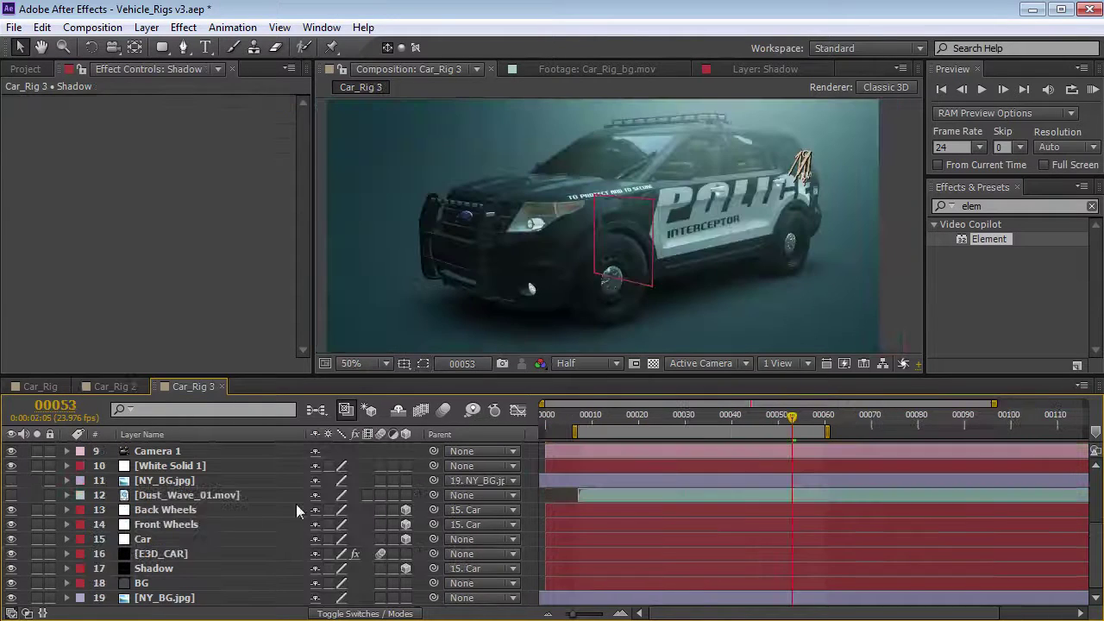
{"action": "left_click", "coordinate": [160, 554]}
{"action": "left_click_drag", "start_coordinate": [303, 190], "coordinate": [303, 307]}
{"action": "left_click", "coordinate": [24, 336]}
{"action": "scroll", "coordinate": [26, 343], "scroll_direction": "down", "scroll_amount": 3}
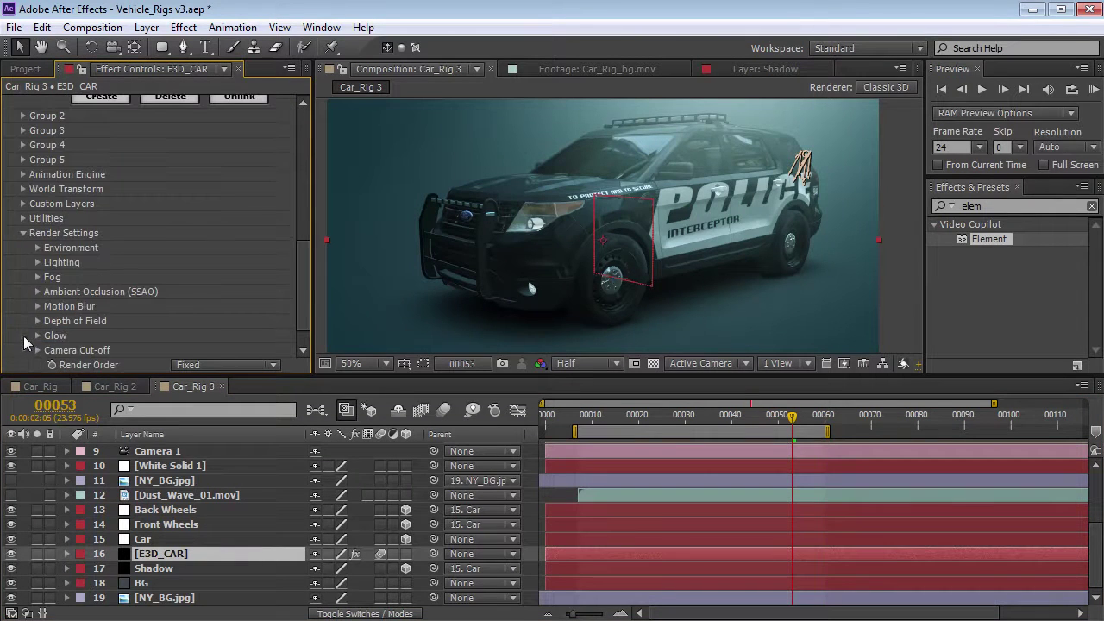
{"action": "left_click", "coordinate": [38, 292]}
{"action": "scroll", "coordinate": [38, 292], "scroll_direction": "down", "scroll_amount": 3}
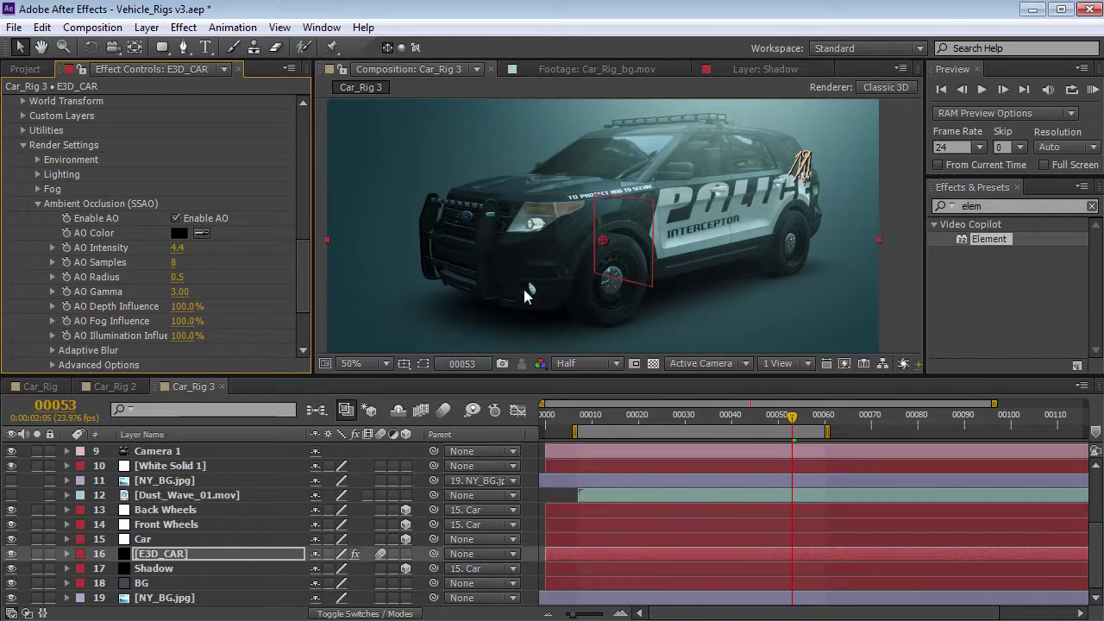
{"action": "left_click_drag", "start_coordinate": [179, 274], "coordinate": [213, 272]}
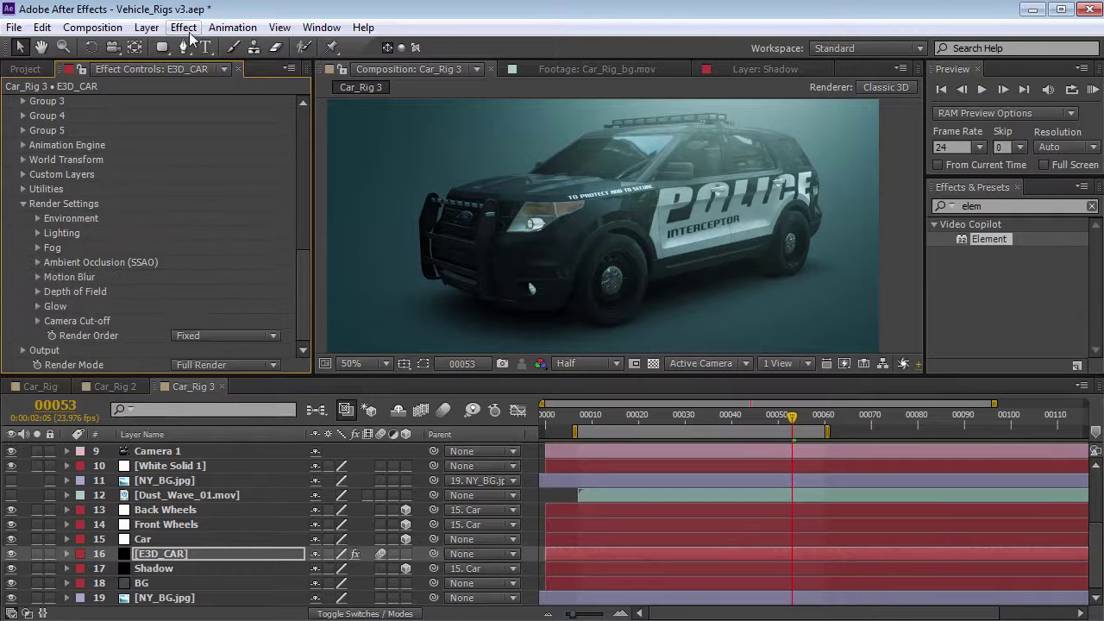
- Add a Curves effect to E3D_CAR and raise the RGB midtones and highlights while holding the shadows down
{"action": "left_click", "coordinate": [183, 27]}
{"action": "mouse_move", "coordinate": [233, 187]}
{"action": "left_click", "coordinate": [448, 530]}
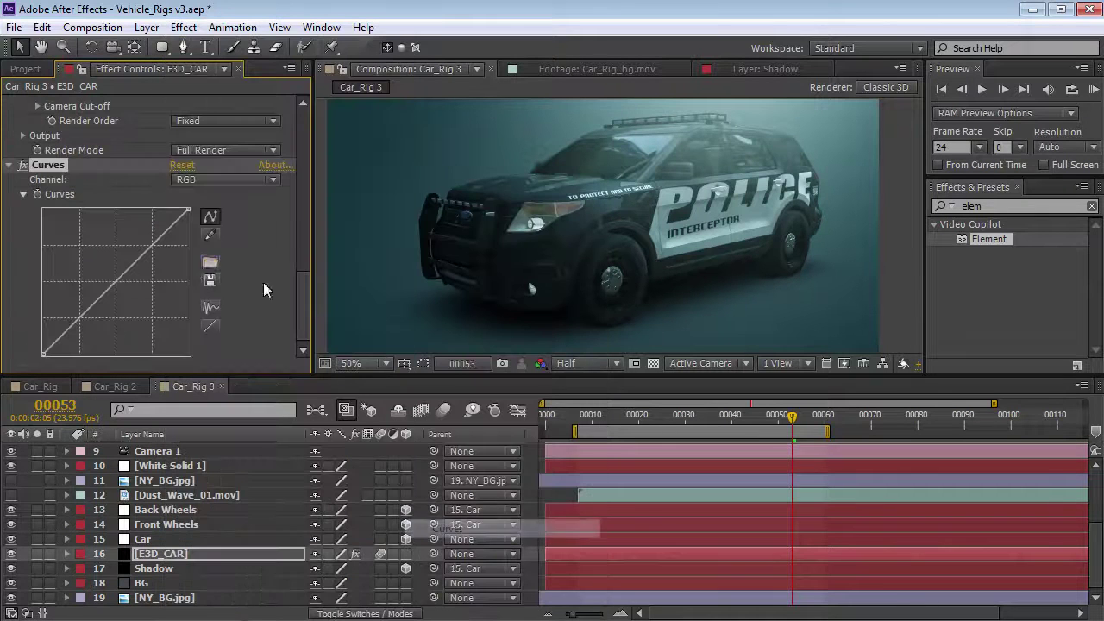
{"action": "left_click", "coordinate": [113, 288]}
{"action": "left_click_drag", "start_coordinate": [80, 320], "coordinate": [145, 239]}
{"action": "left_click", "coordinate": [56, 347]}
- Set Reflect to 2.74 in Element's Multi-Pass Mixer for E3D_CAR
{"action": "left_click_drag", "start_coordinate": [303, 305], "coordinate": [303, 264]}
{"action": "left_click", "coordinate": [23, 155]}
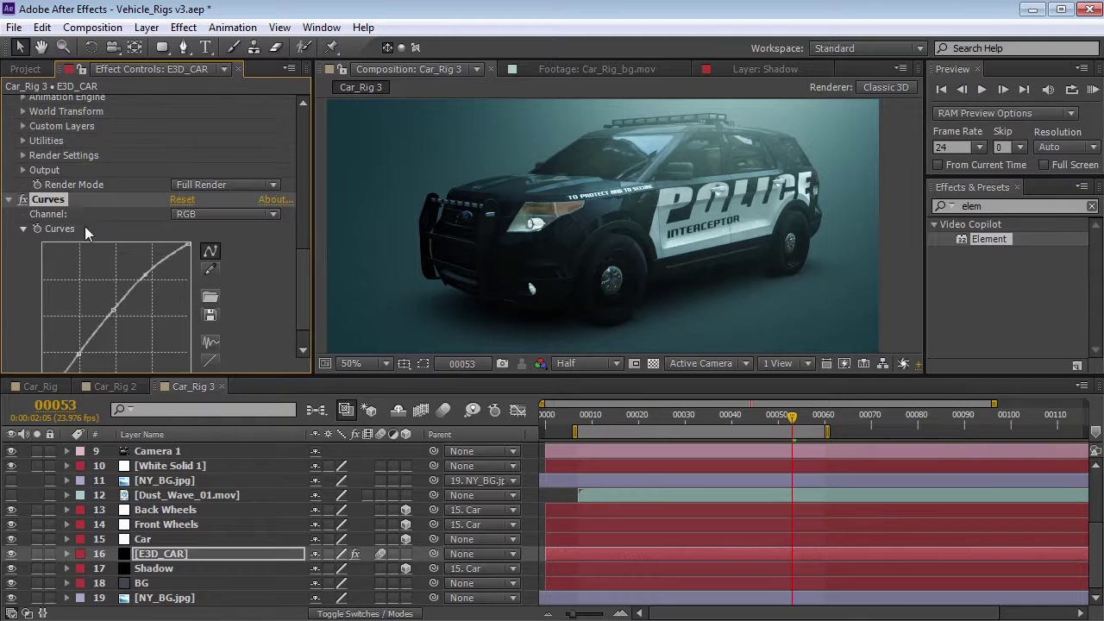
{"action": "left_click", "coordinate": [23, 170]}
{"action": "left_click", "coordinate": [38, 229]}
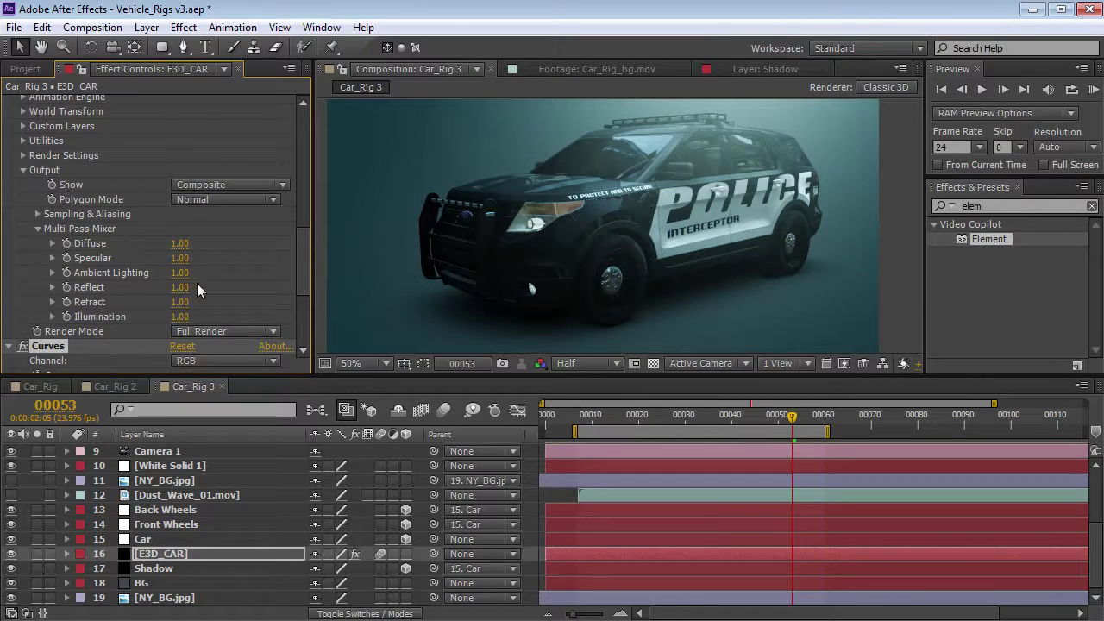
{"action": "left_click_drag", "start_coordinate": [181, 288], "coordinate": [376, 277]}
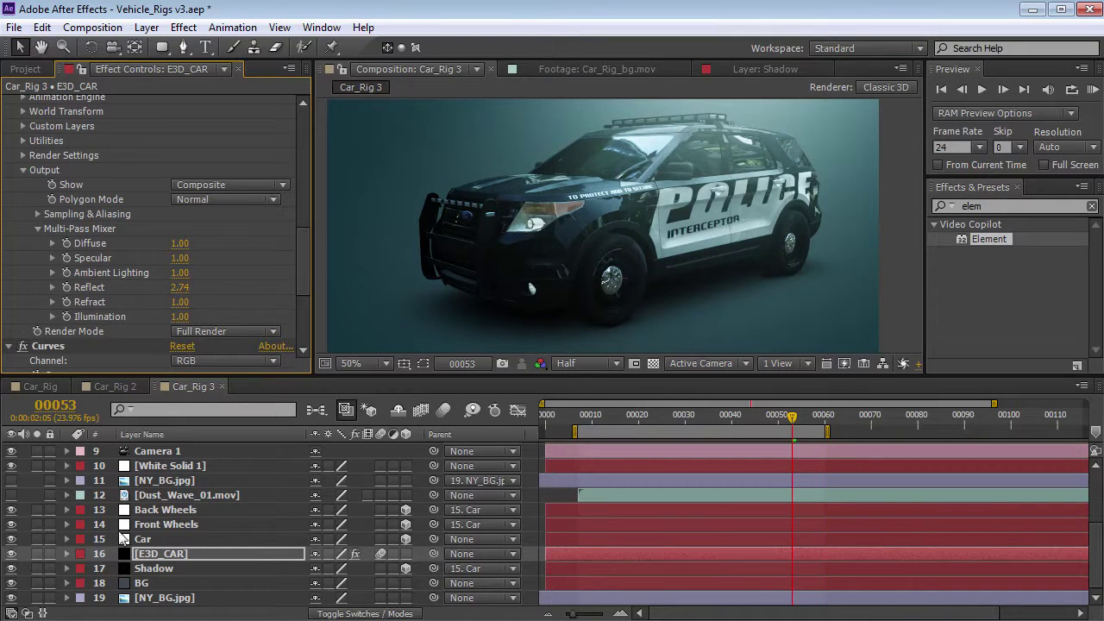
- Hide the BG layer, show the NY_BG.jpg layer above the car, and reframe the camera to place the car in the street
{"action": "left_click", "coordinate": [11, 583]}
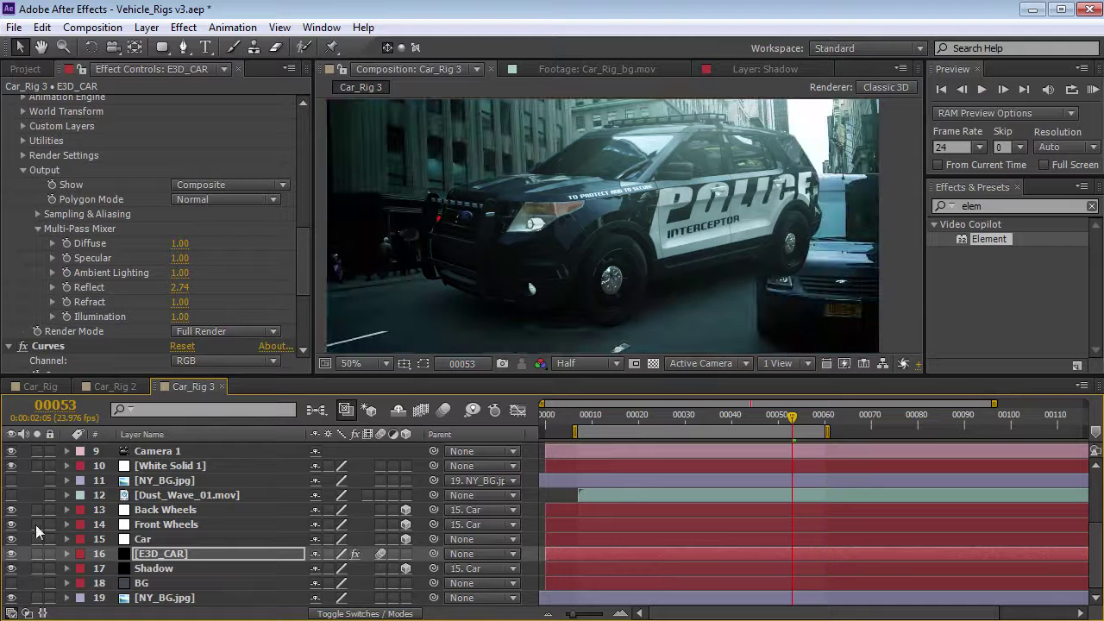
{"action": "left_click", "coordinate": [11, 483]}
{"action": "key", "text": "c"}
{"action": "left_click_drag", "start_coordinate": [644, 259], "coordinate": [664, 231]}
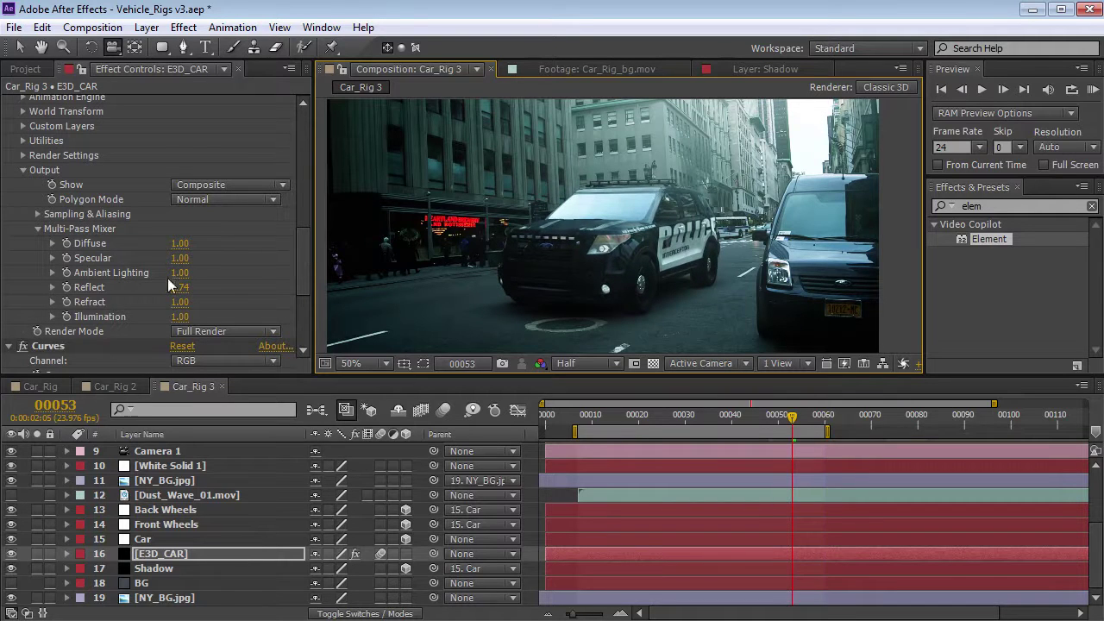
- Set Element's Reflect to 2.65 and rotate the environment 10° on X and 27° on Y
{"action": "left_click_drag", "start_coordinate": [179, 299], "coordinate": [166, 298]}
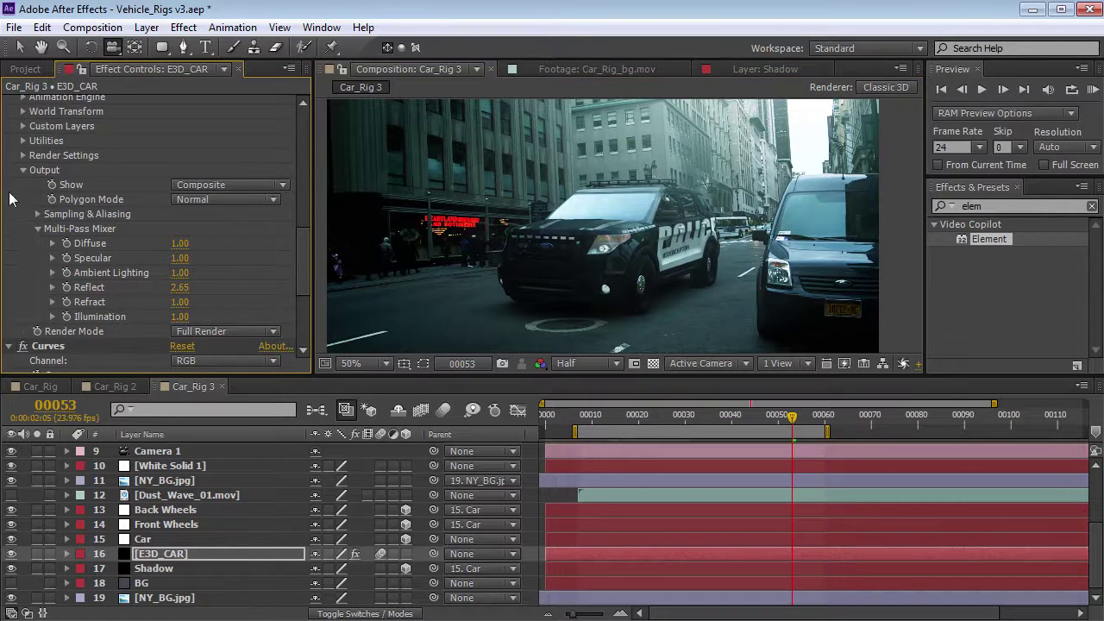
{"action": "scroll", "coordinate": [39, 177], "scroll_direction": "up", "scroll_amount": 3}
{"action": "left_click", "coordinate": [22, 233]}
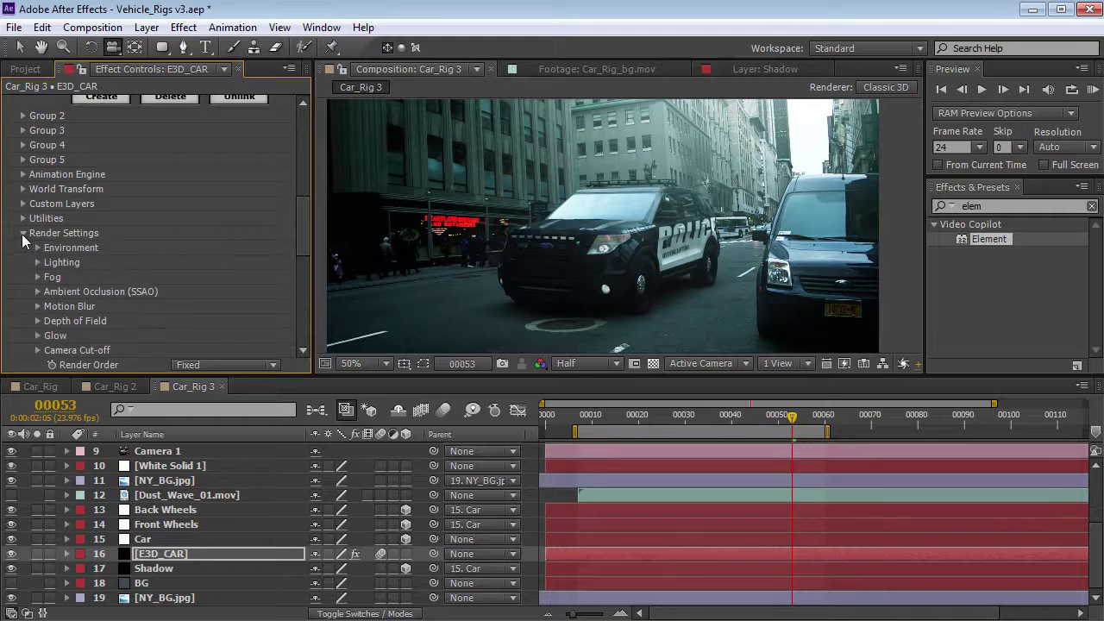
{"action": "left_click", "coordinate": [37, 248]}
{"action": "left_click", "coordinate": [52, 291]}
{"action": "mouse_move", "coordinate": [204, 320]}
{"action": "left_mouse_down"}
{"action": "mouse_move", "coordinate": [97, 347]}
{"action": "mouse_move", "coordinate": [197, 321]}
{"action": "left_mouse_up"}
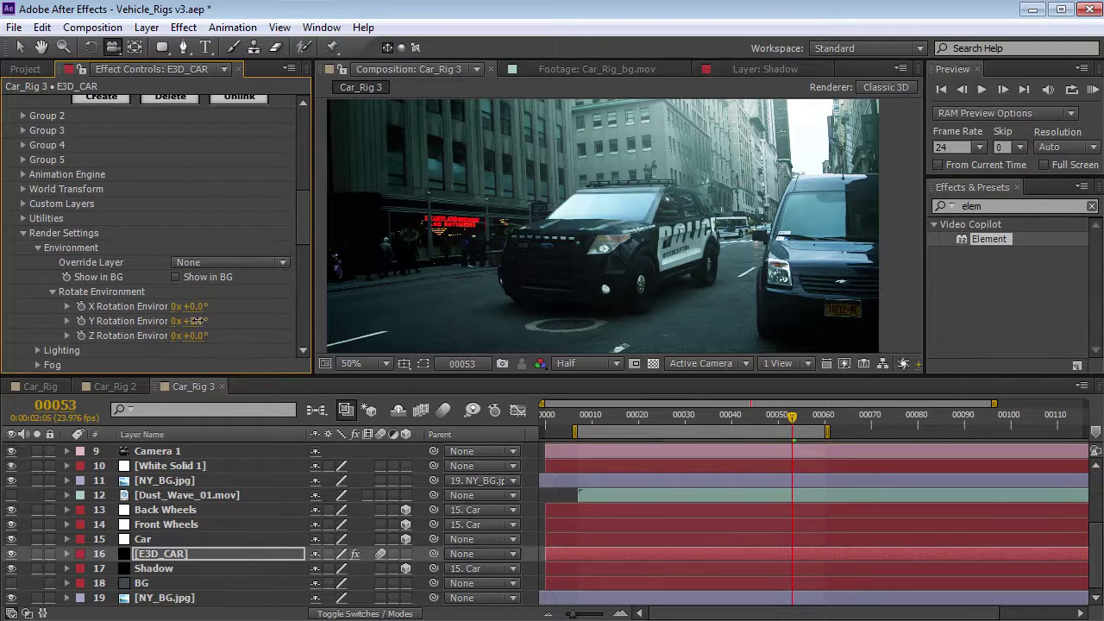
{"action": "left_click_drag", "start_coordinate": [643, 250], "coordinate": [604, 274]}
{"action": "key", "text": "ctrl+z"}
{"action": "left_click_drag", "start_coordinate": [193, 306], "coordinate": [201, 306]}
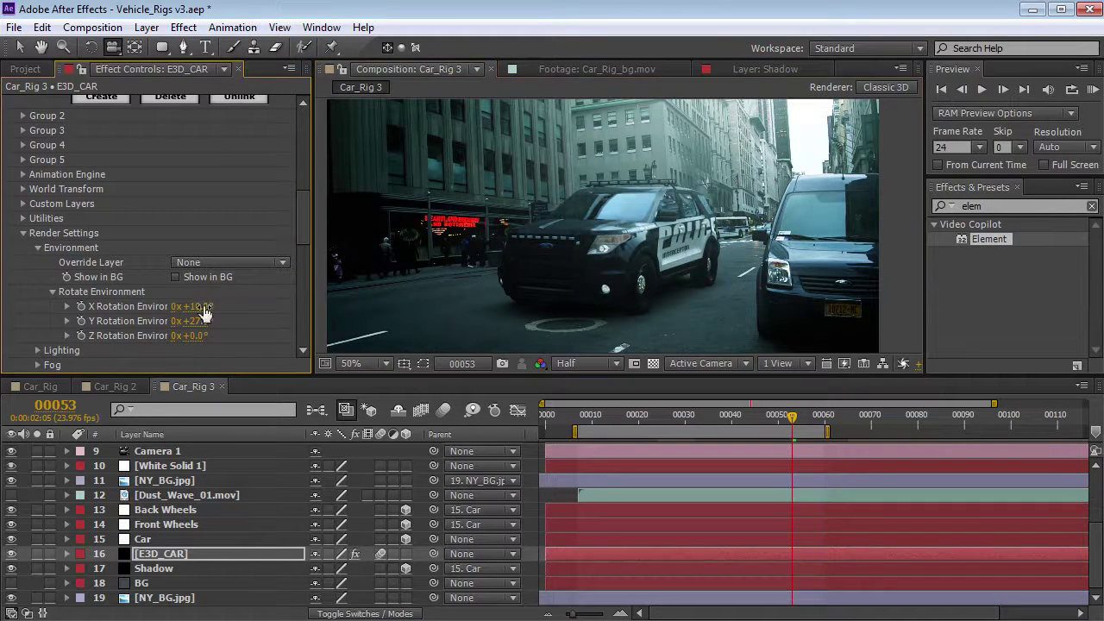
- Adjust the camera view and move to frame 35 to check the car's reflections against the street
{"action": "left_click_drag", "start_coordinate": [674, 262], "coordinate": [674, 239]}
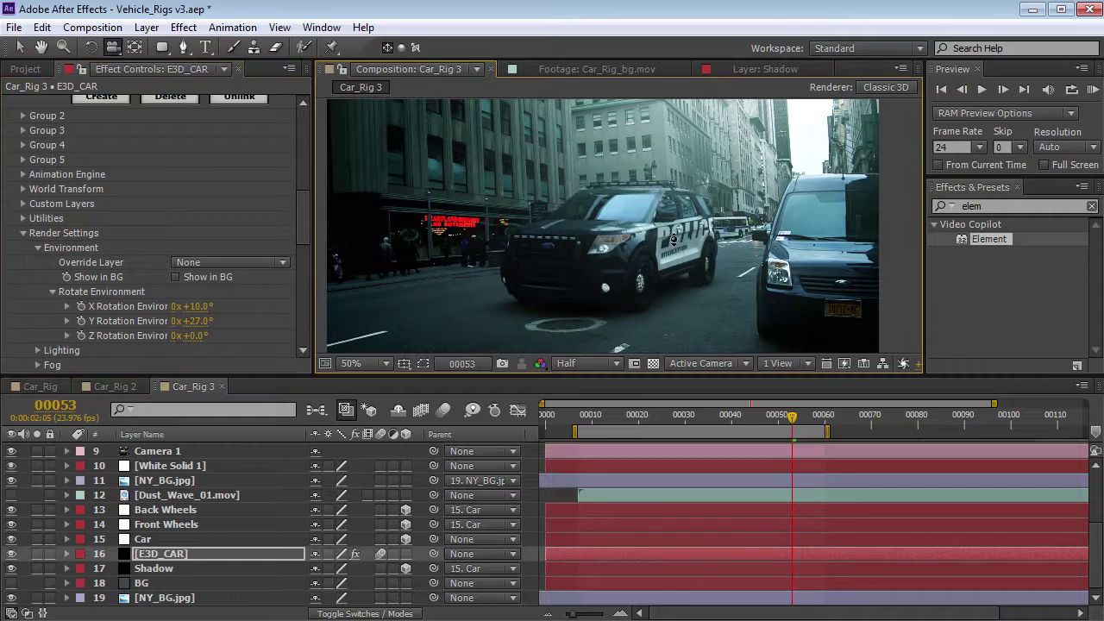
{"action": "left_click_drag", "start_coordinate": [783, 413], "coordinate": [712, 319]}
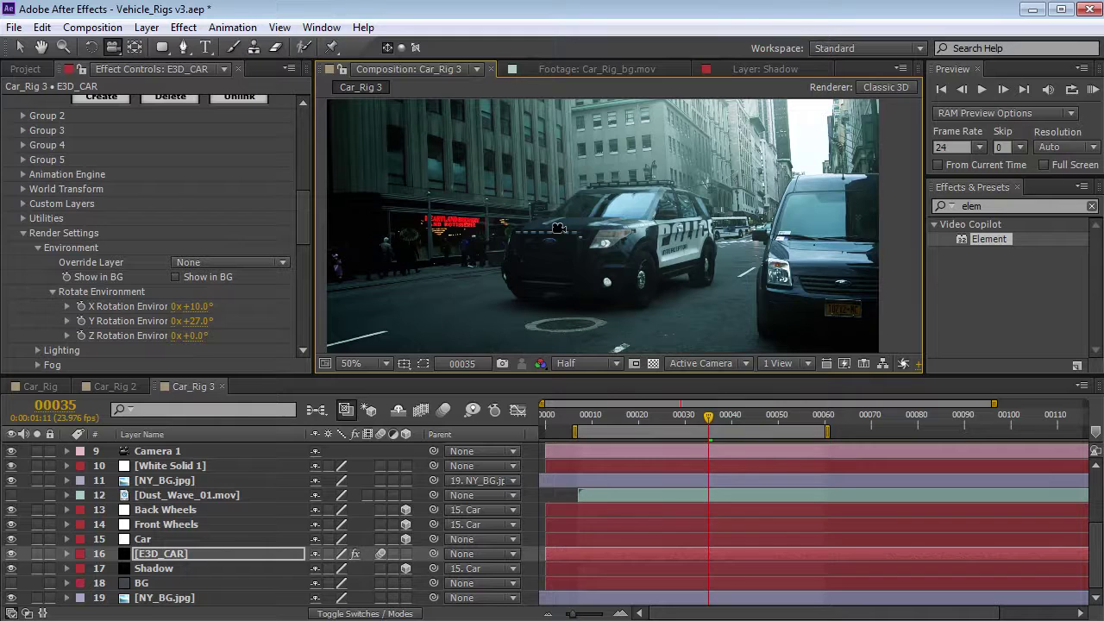
{"action": "key", "text": "space"}
{"action": "left_click_drag", "start_coordinate": [802, 314], "coordinate": [773, 276]}
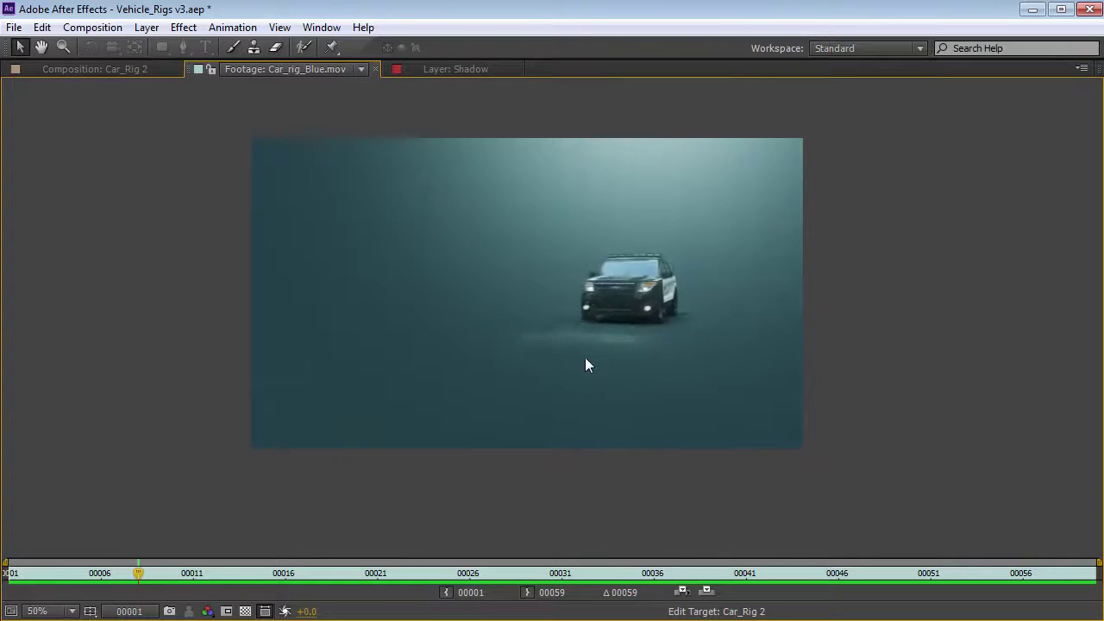
- Scrub the Car_rig_Blue.mov render to frame 40 and restore the normal panel layout
{"action": "left_click_drag", "start_coordinate": [555, 570], "coordinate": [744, 573]}
{"action": "key", "text": "period"}
{"action": "key", "text": "grave"}
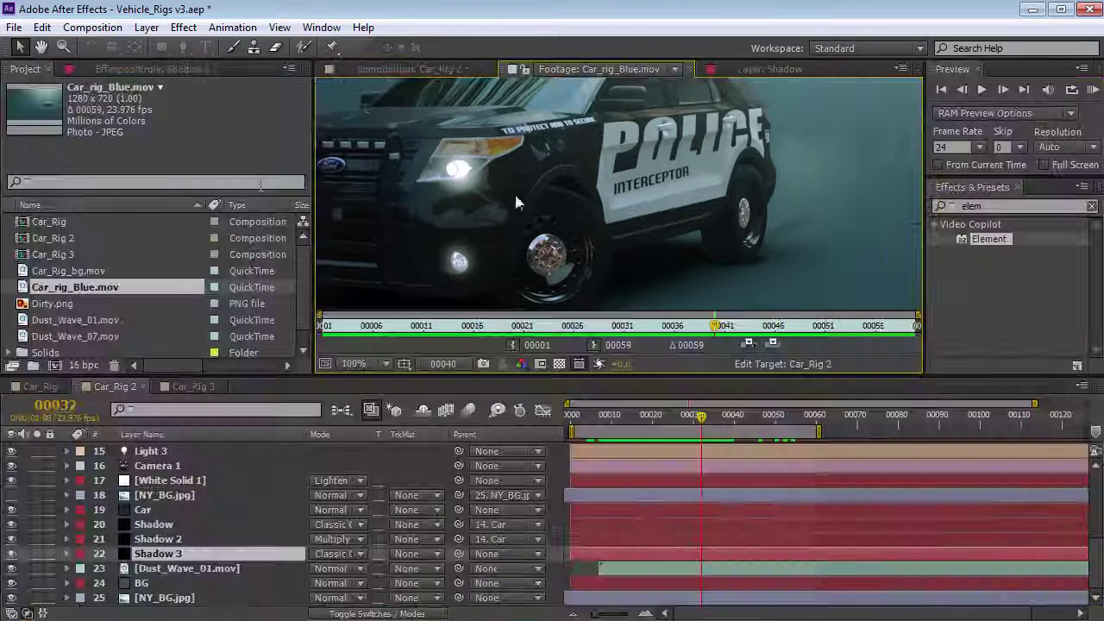
- Review the Dust_Wave_01.mov footage and scrub Car_Rig 2 to frame 43 to examine the dust in the shot
{"action": "left_click", "coordinate": [78, 320]}
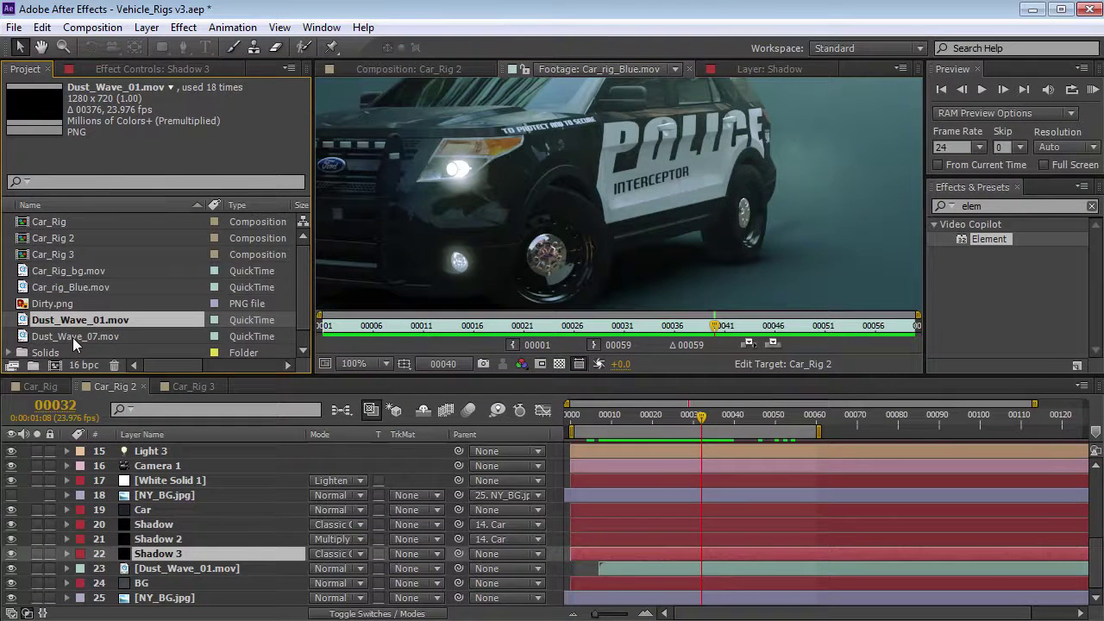
{"action": "double_click", "coordinate": [86, 321]}
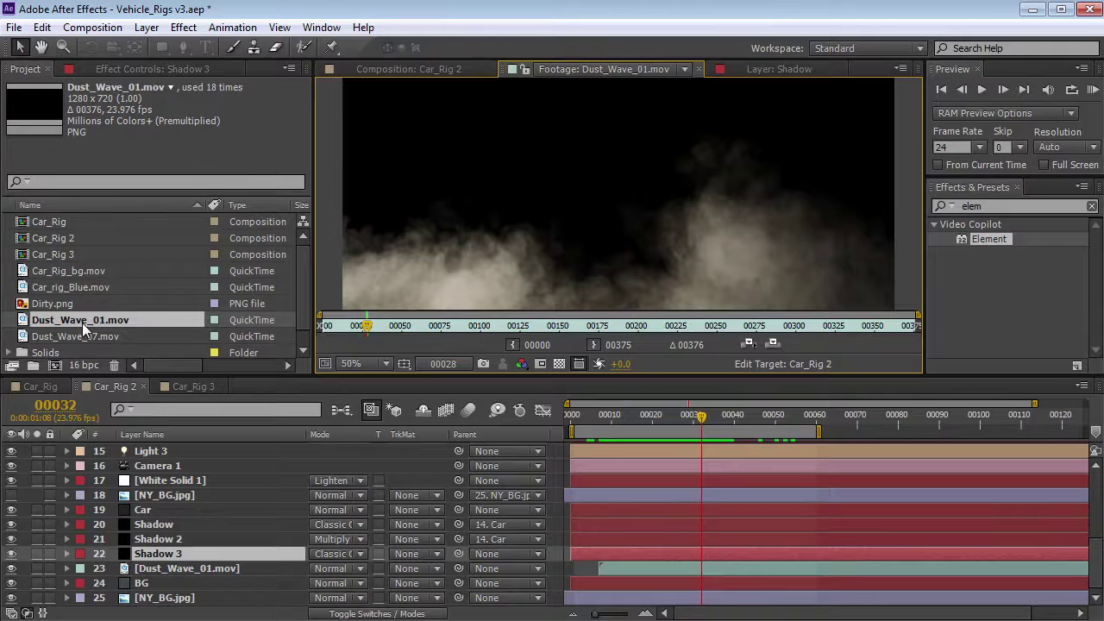
{"action": "key", "text": "space"}
{"action": "left_click_drag", "start_coordinate": [355, 332], "coordinate": [475, 337]}
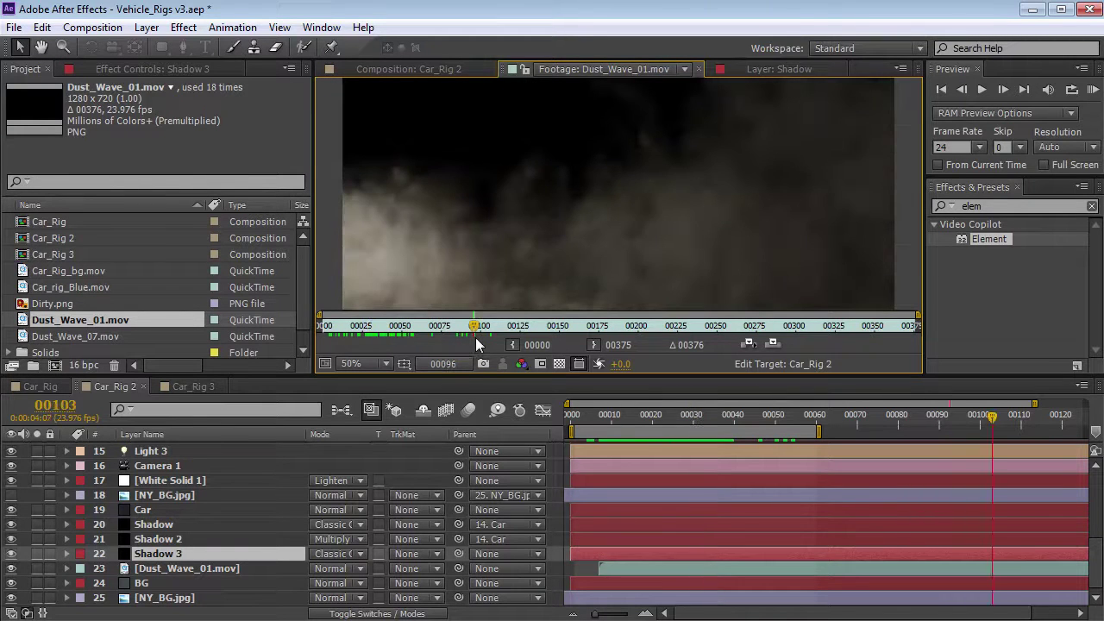
{"action": "left_click", "coordinate": [646, 415]}
{"action": "left_click_drag", "start_coordinate": [646, 415], "coordinate": [746, 419]}
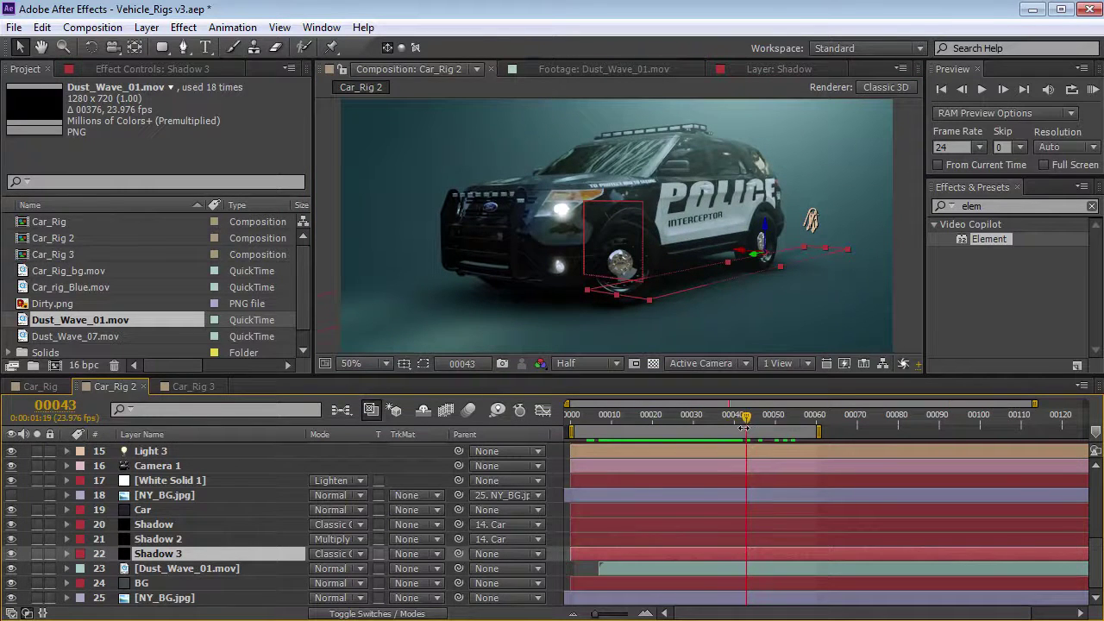